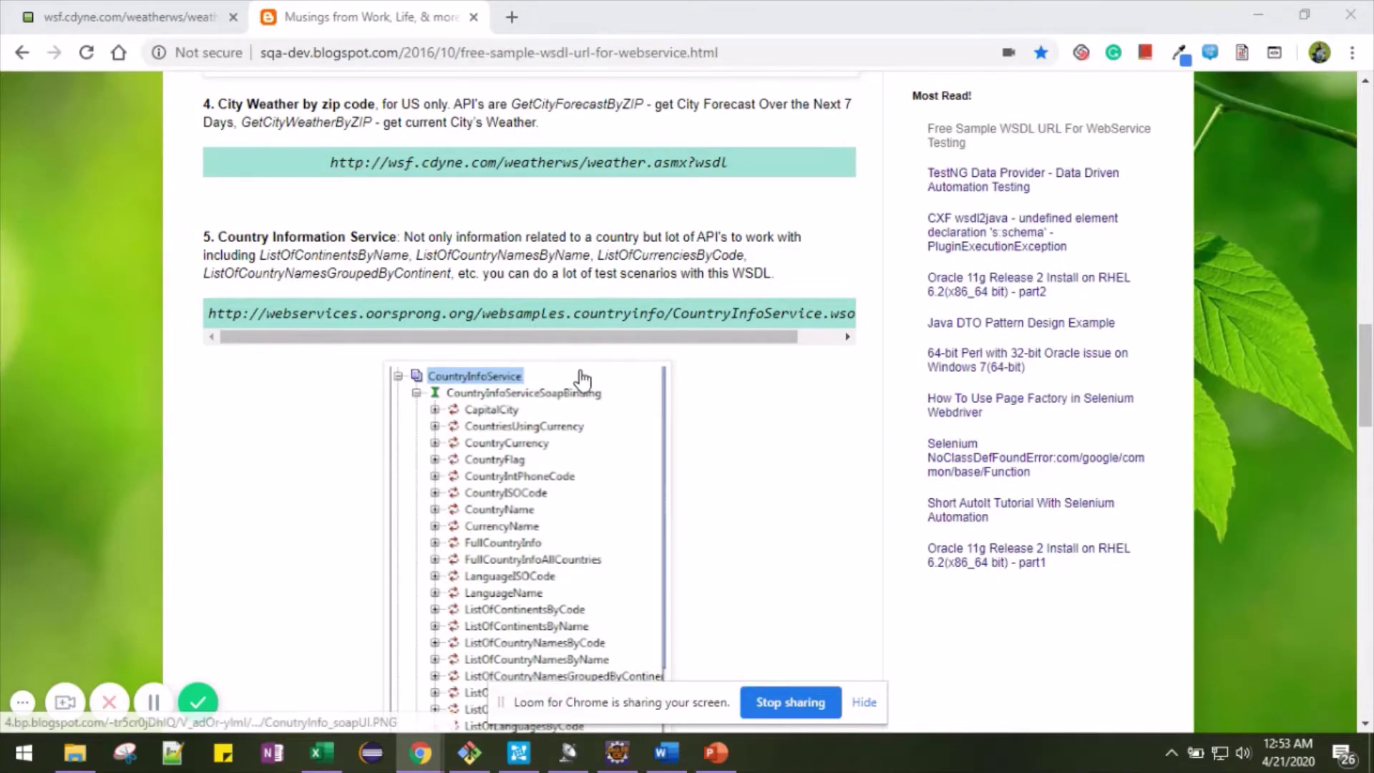
# Examine the blog's City Weather by zip code entry, highlighting its WSDL address and the GetCityForecastByZIP operation
pyautogui.moveTo(332, 164); pyautogui.dragTo(646, 179)
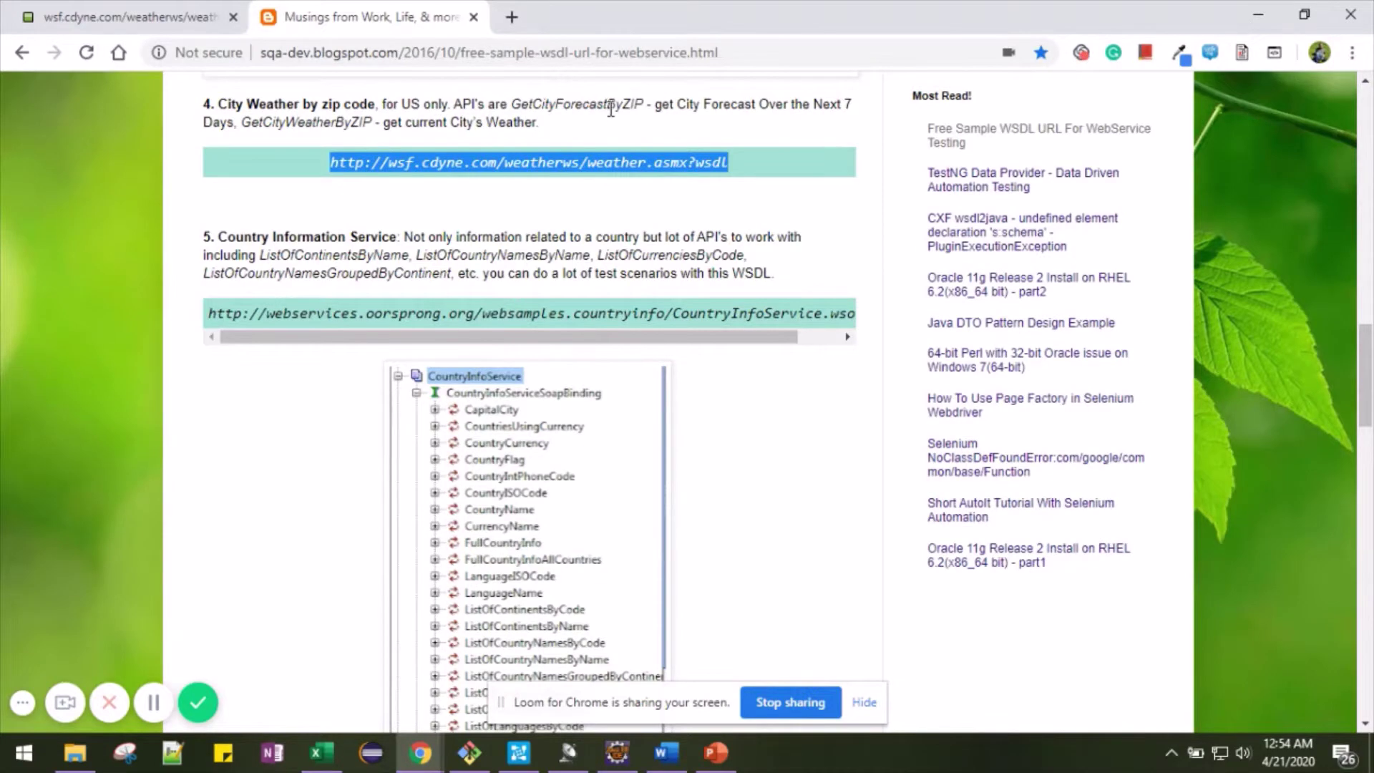
pyautogui.doubleClick(561, 105)
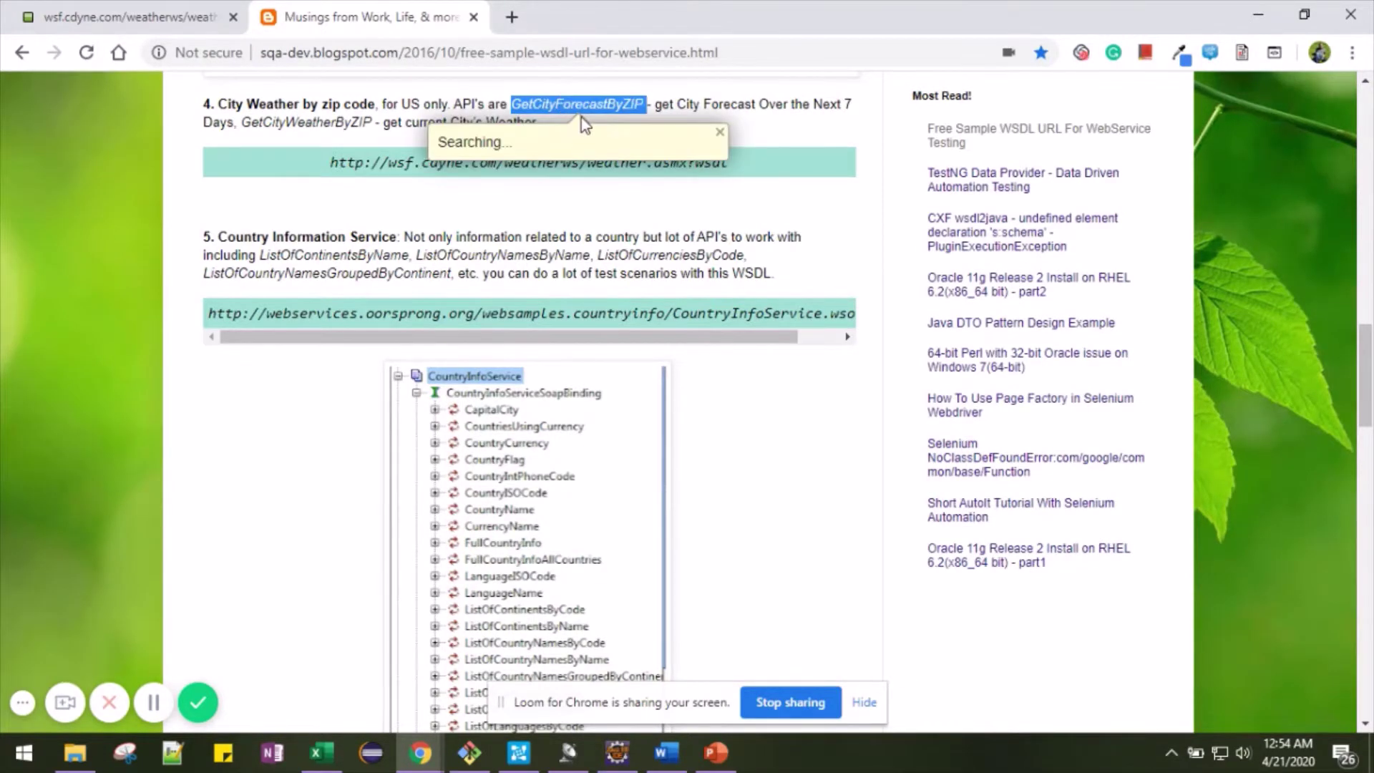
pyautogui.click(719, 133)
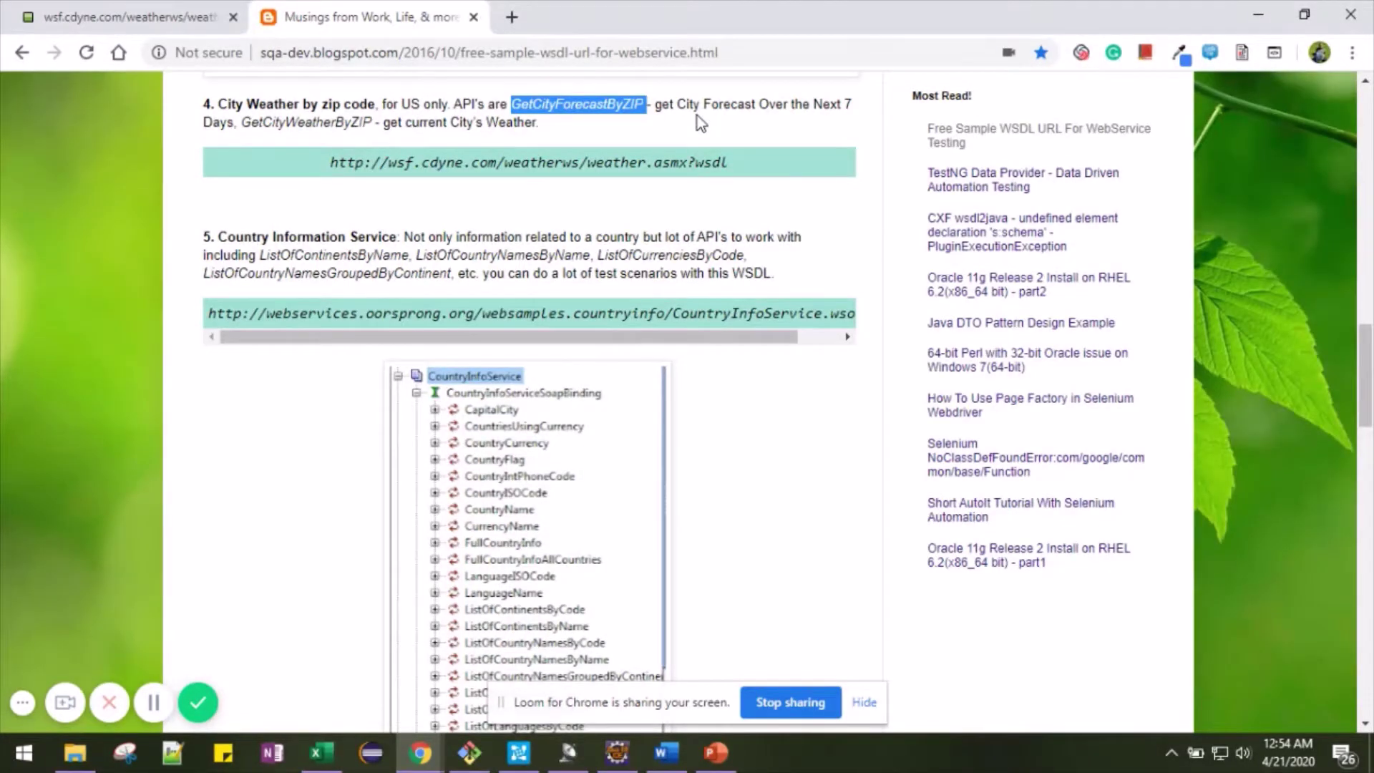
pyautogui.click(293, 116)
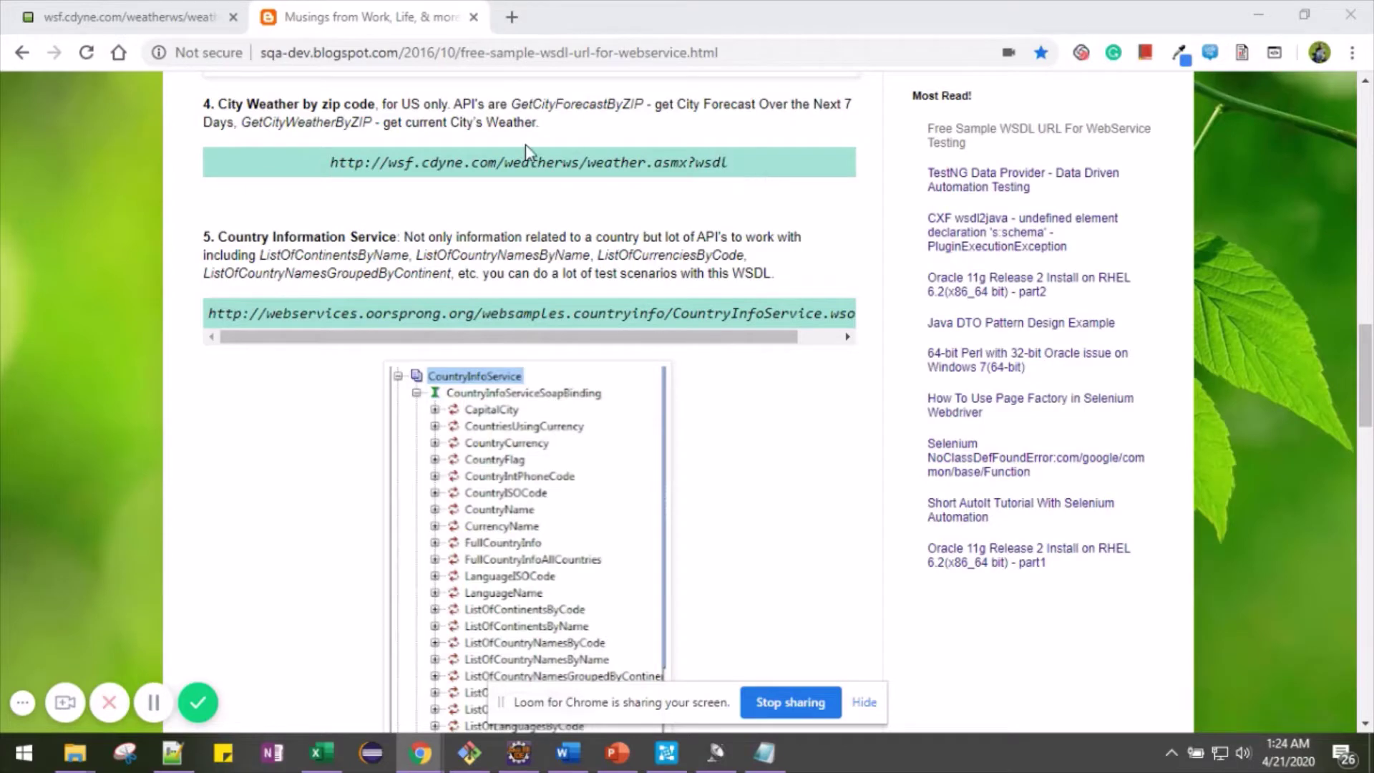
# Compare the blog's weather service entry with the WSDL document served at wsf.cdyne.com/weatherws/weather.asmx?wsdl
pyautogui.click(156, 13)
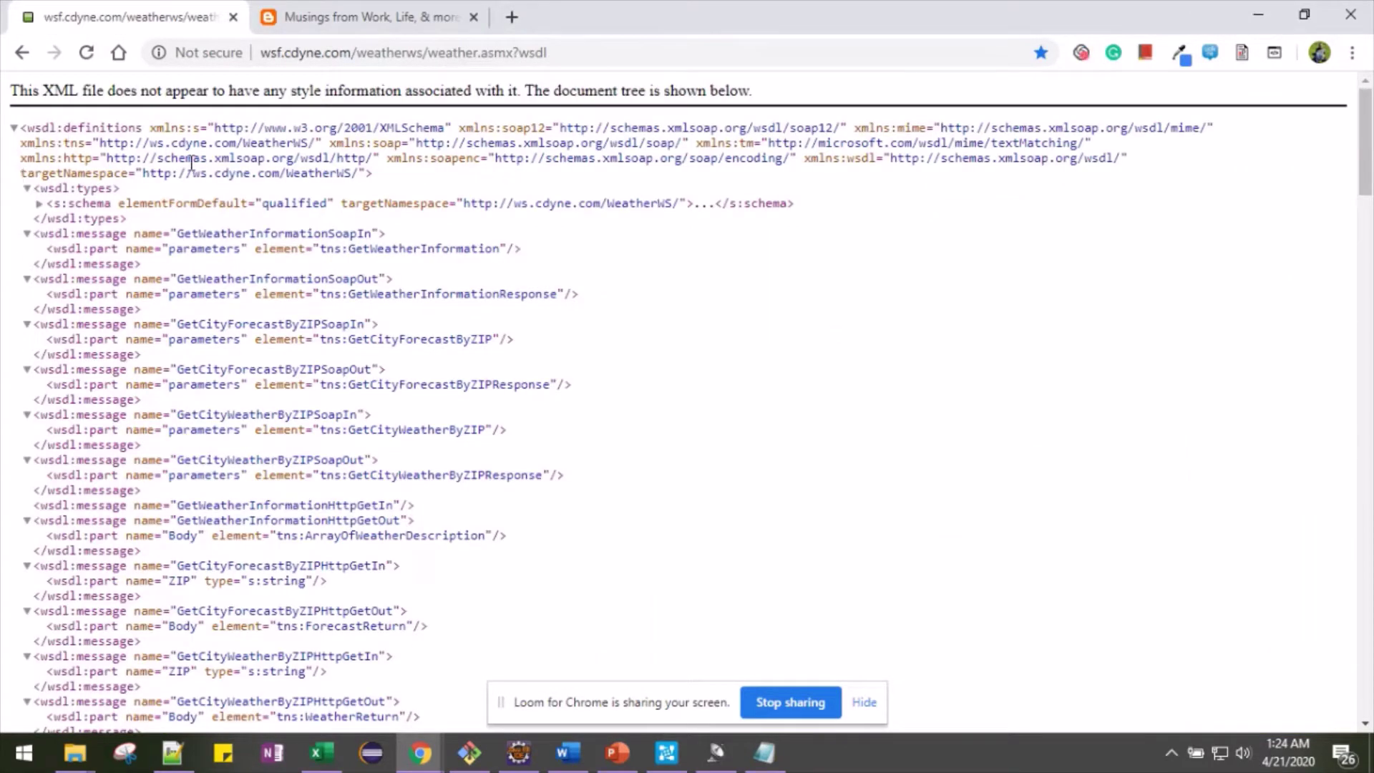
pyautogui.click(399, 10)
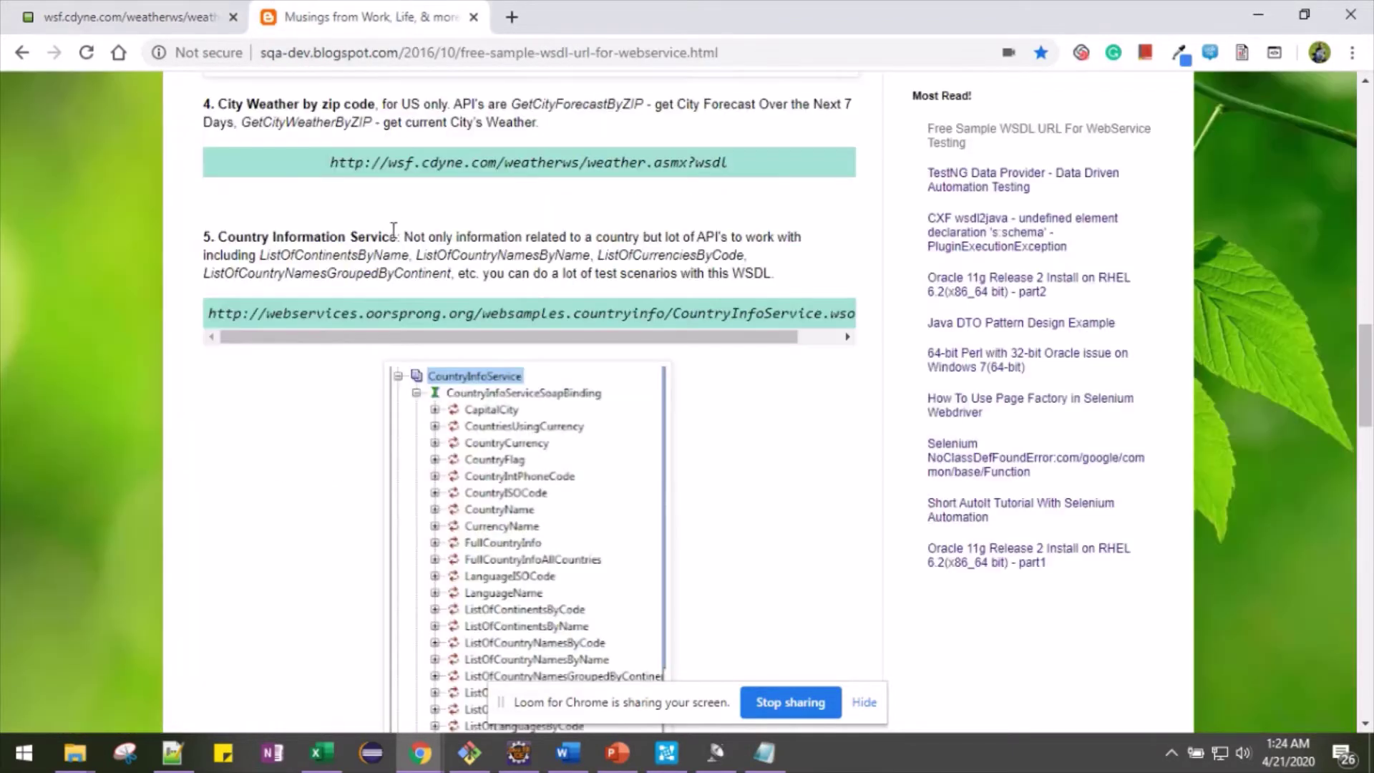
pyautogui.click(206, 22)
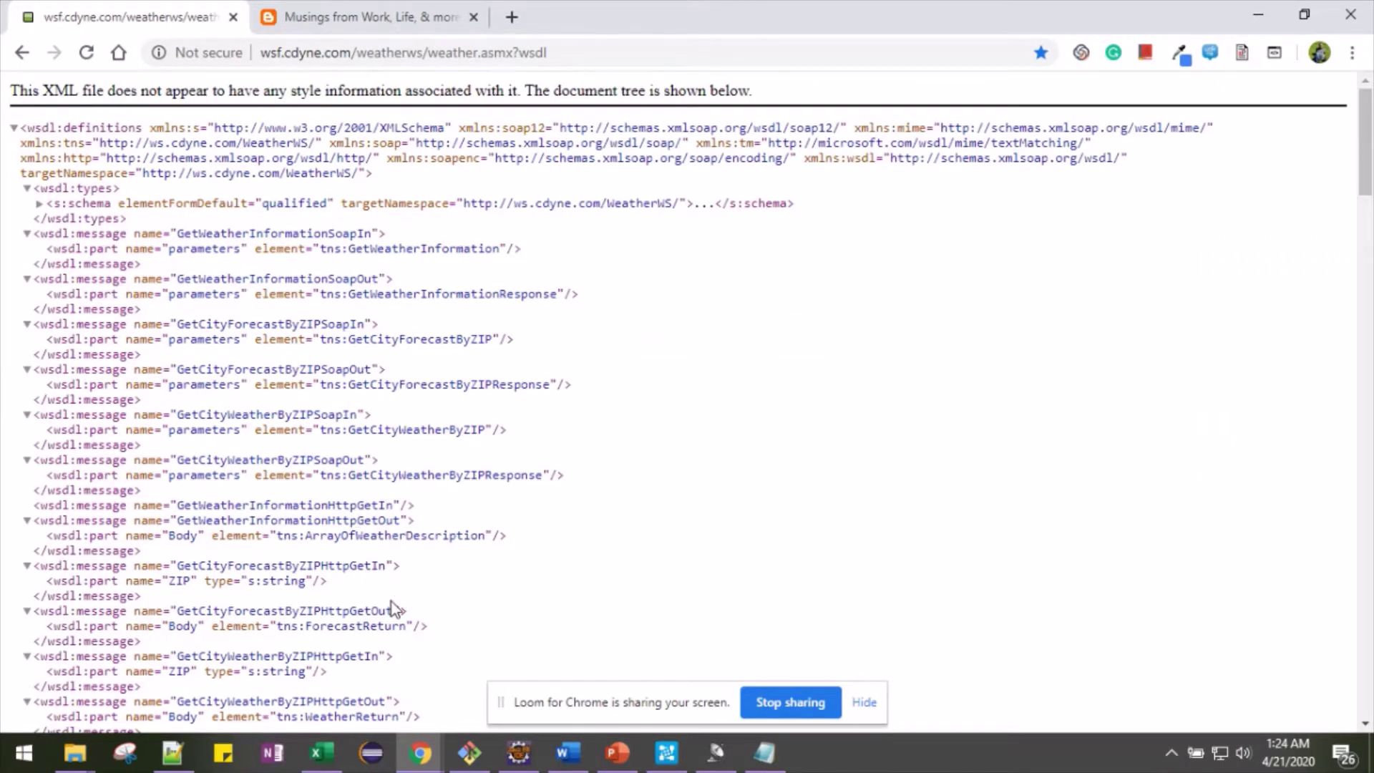
# Review the local WSDL copy my.wsdl in Notepad++ and locate it in the RegressionCCSS folder in File Explorer
pyautogui.click(171, 751)
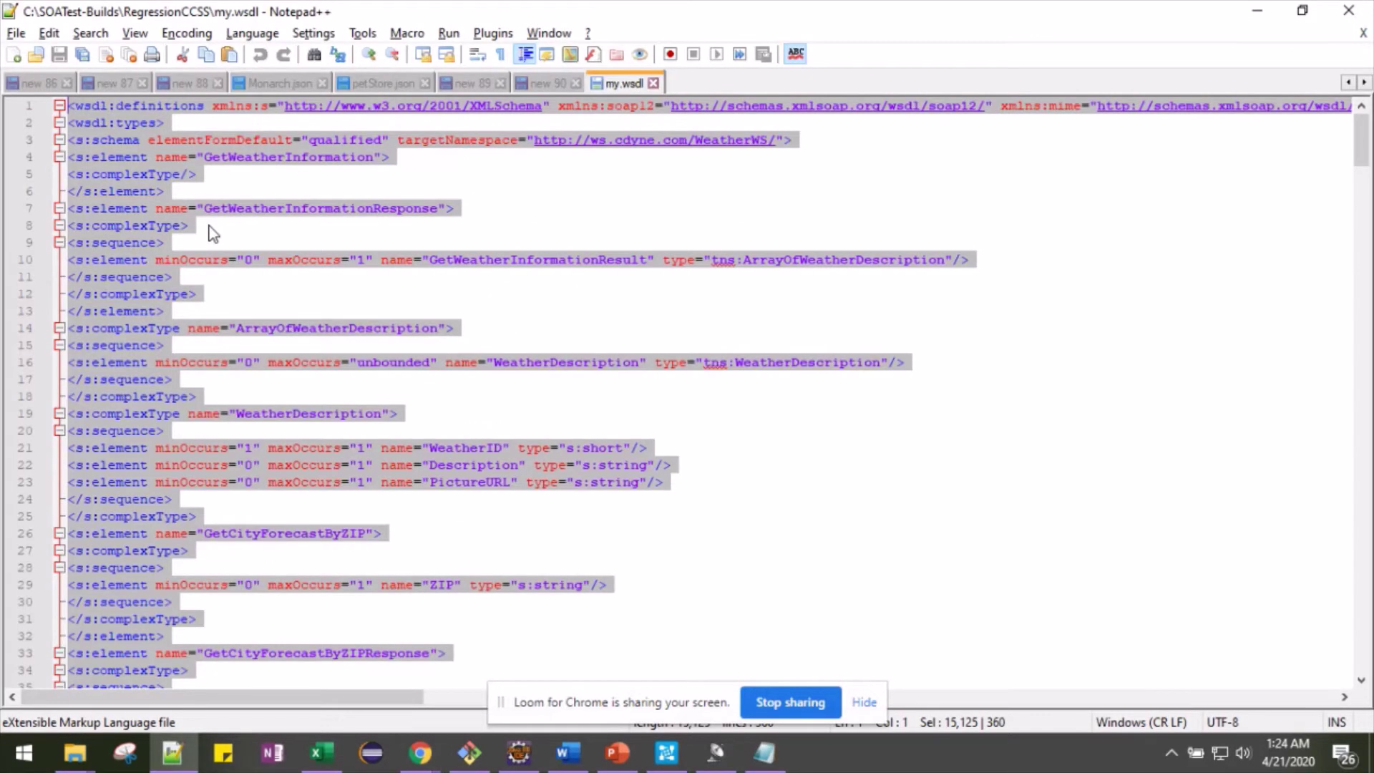
pyautogui.click(565, 199)
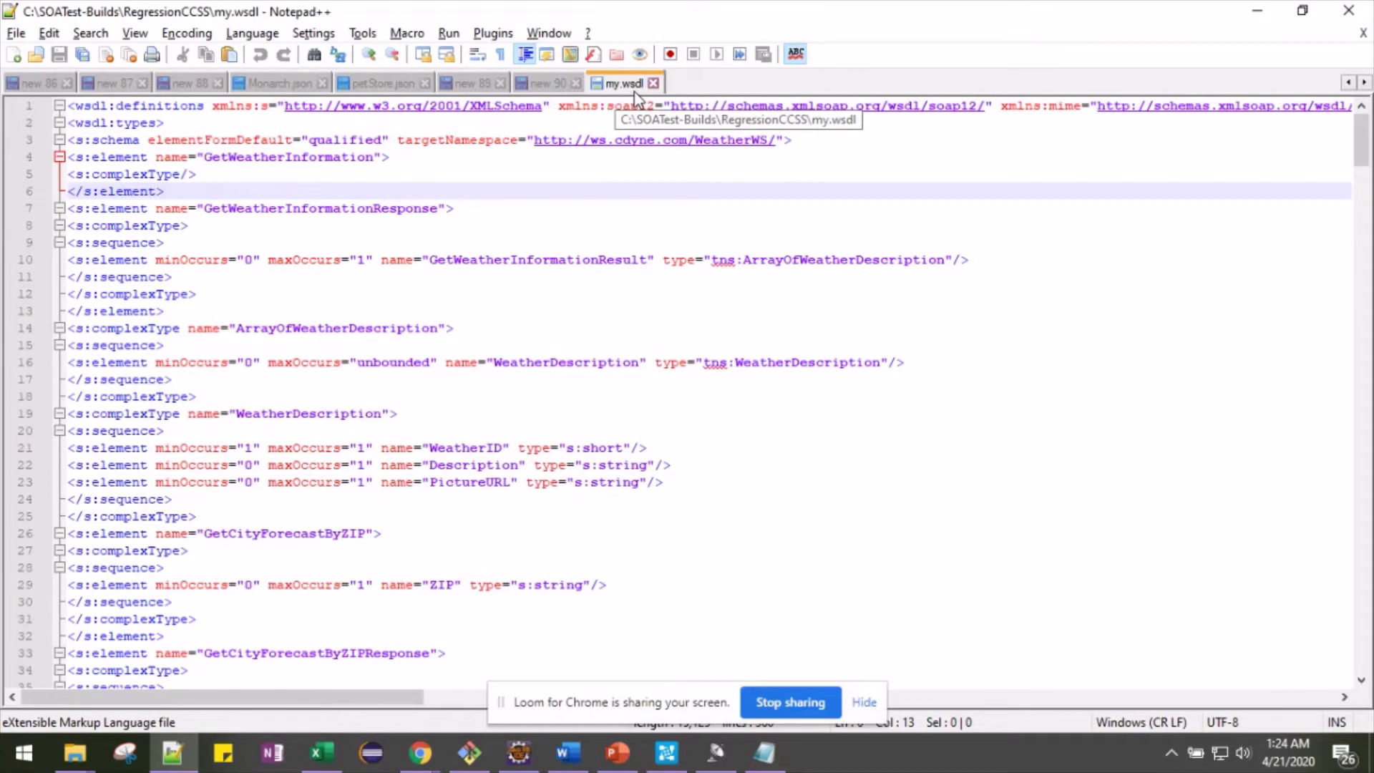
pyautogui.click(73, 754)
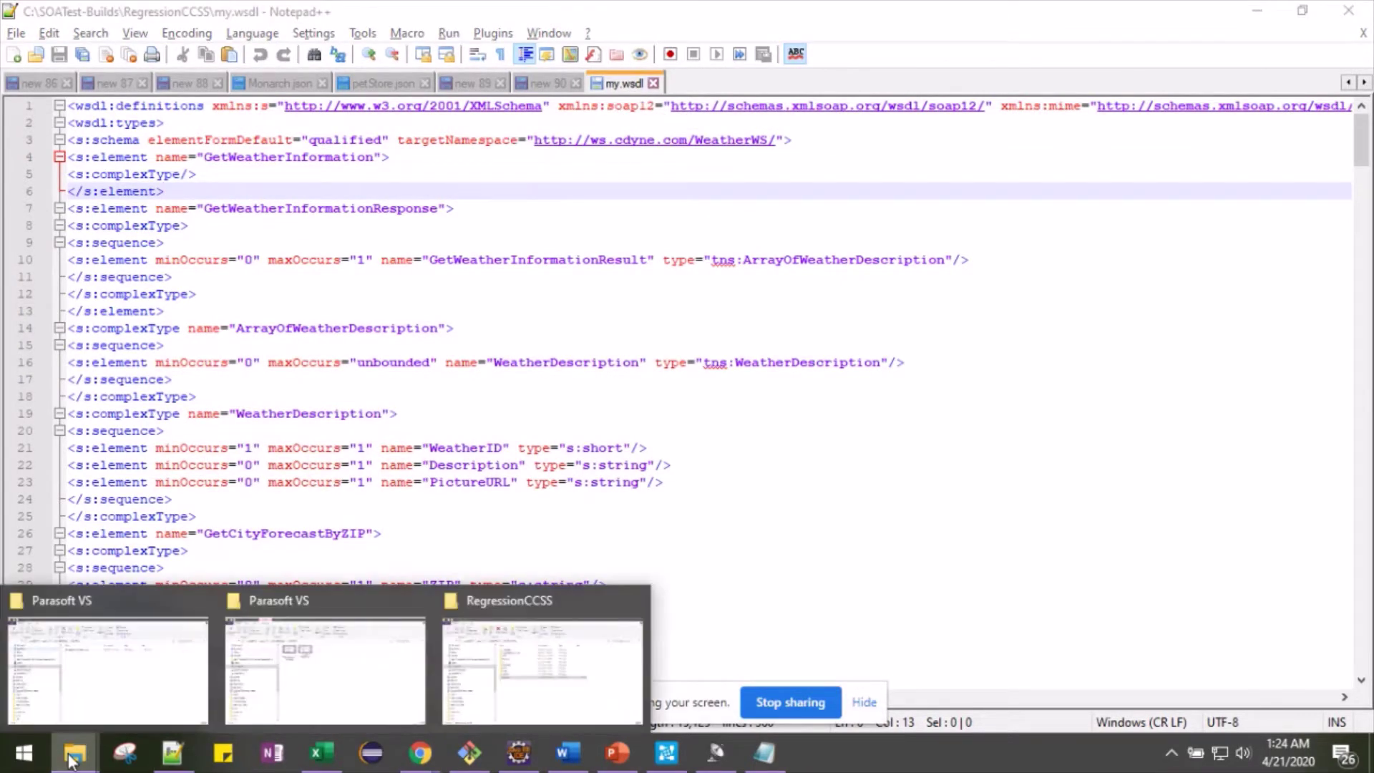
pyautogui.click(504, 667)
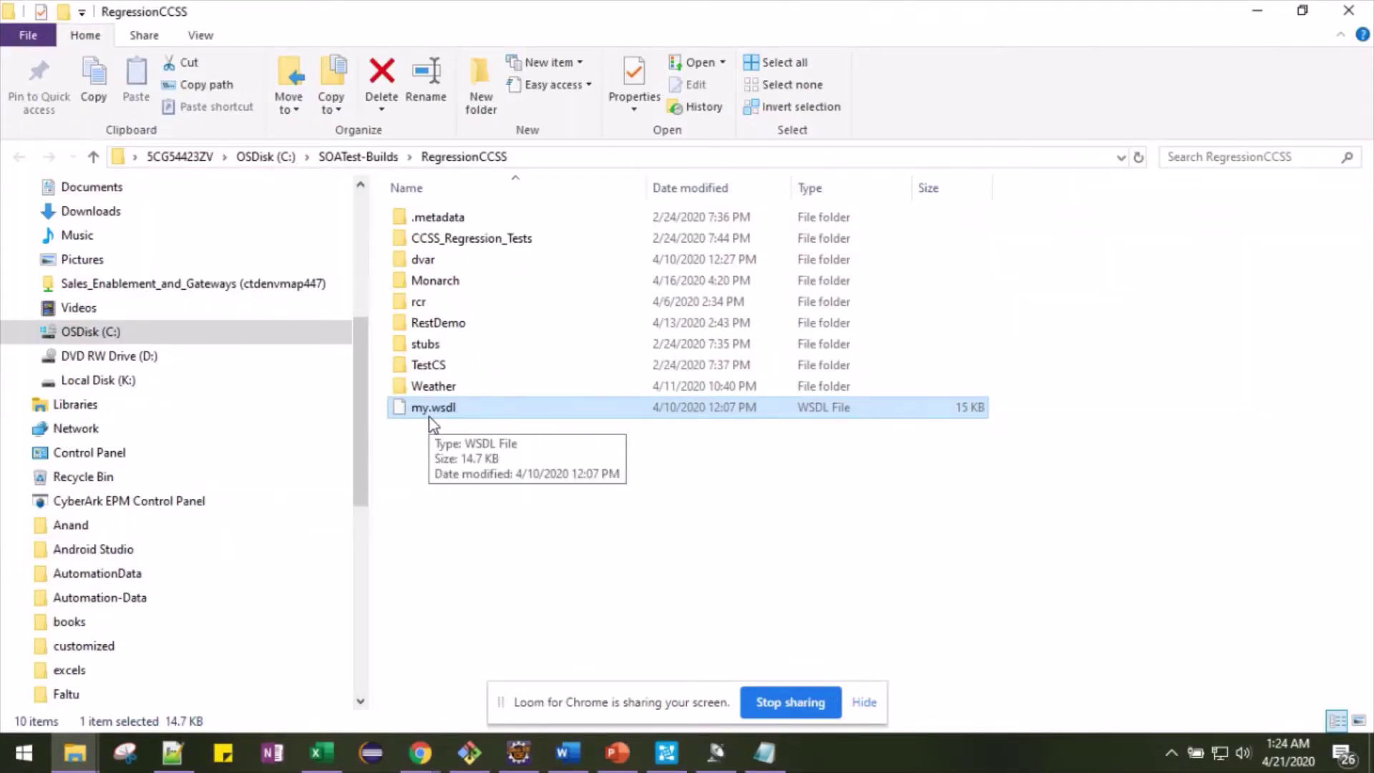
# Switch back to Chrome and revisit the blog's weather WSDL address and the weather.asmx?wsdl document
pyautogui.click(420, 753)
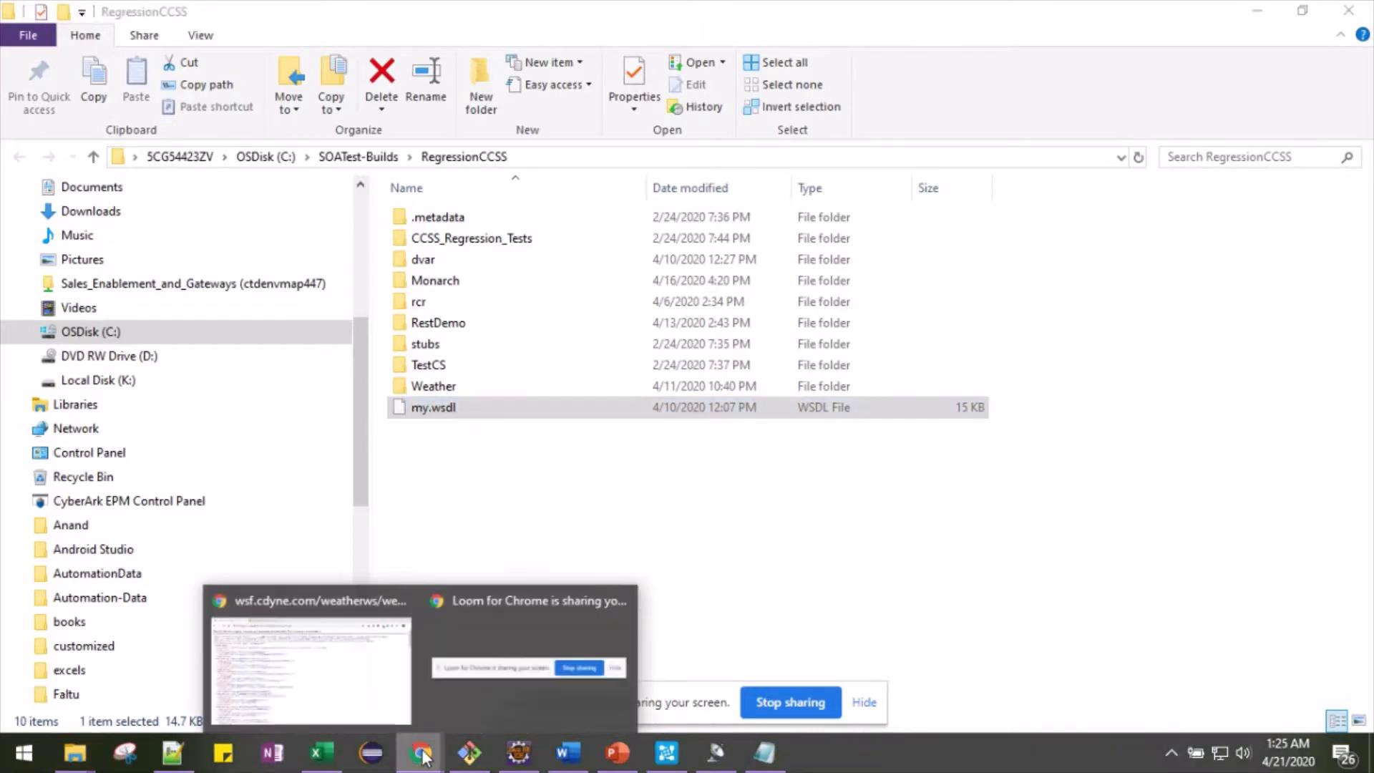
pyautogui.click(339, 678)
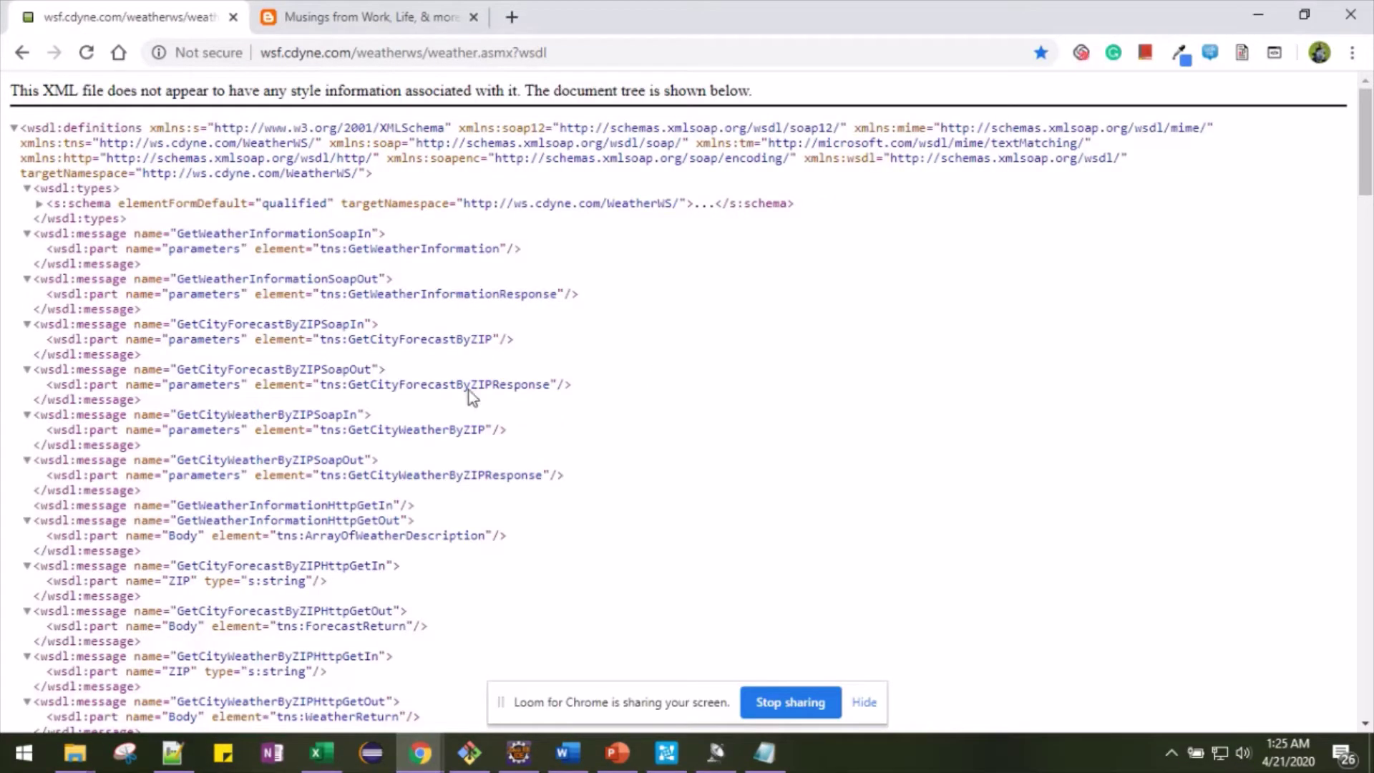
pyautogui.click(367, 10)
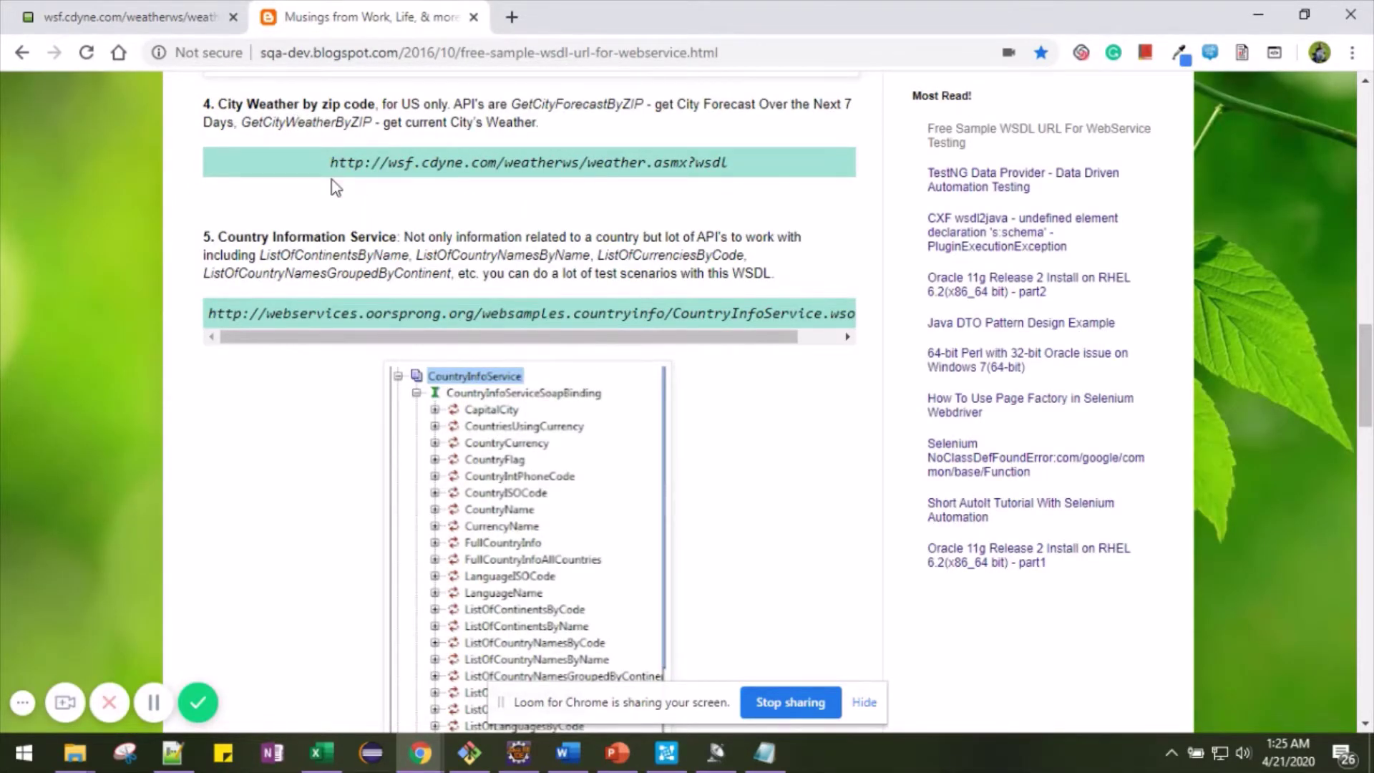
pyautogui.click(118, 16)
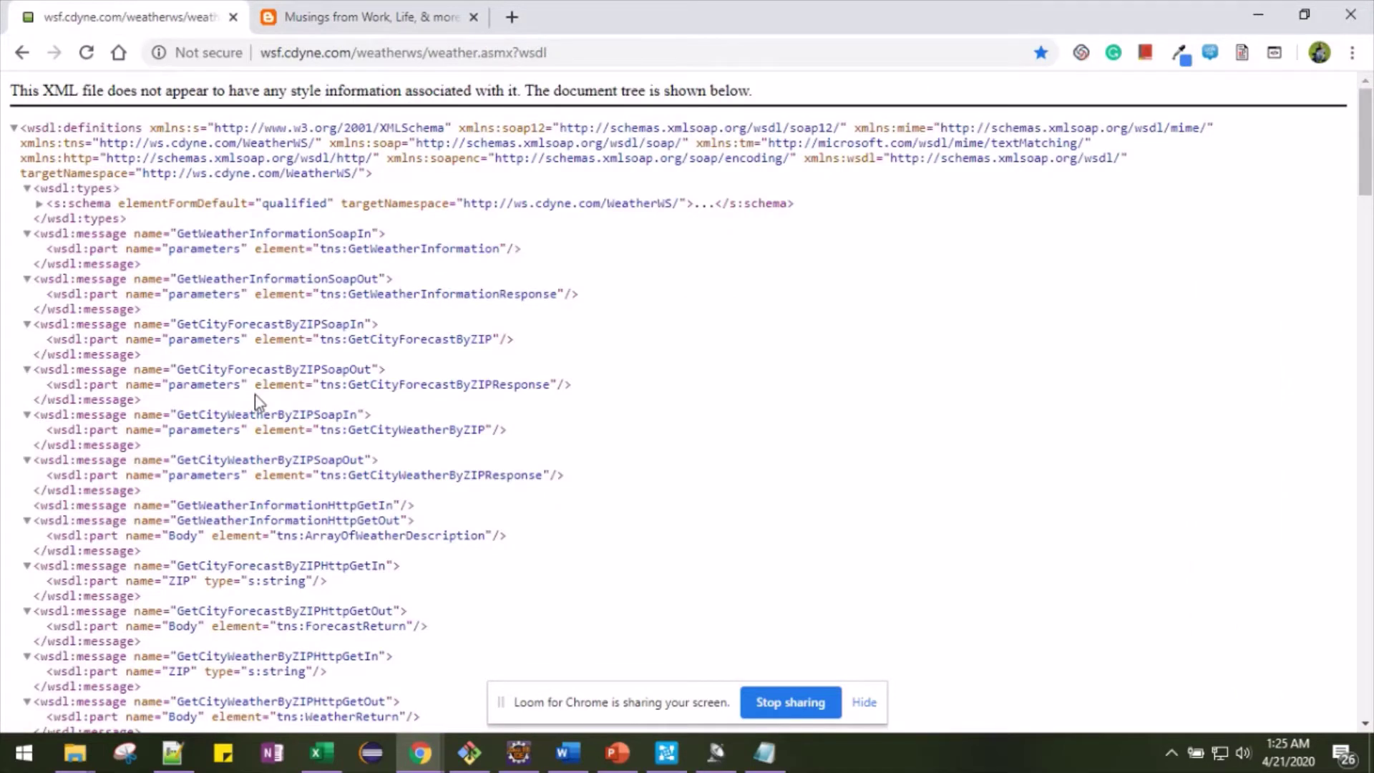
# Switch to Parasoft Virtualize and show its console output
pyautogui.click(672, 753)
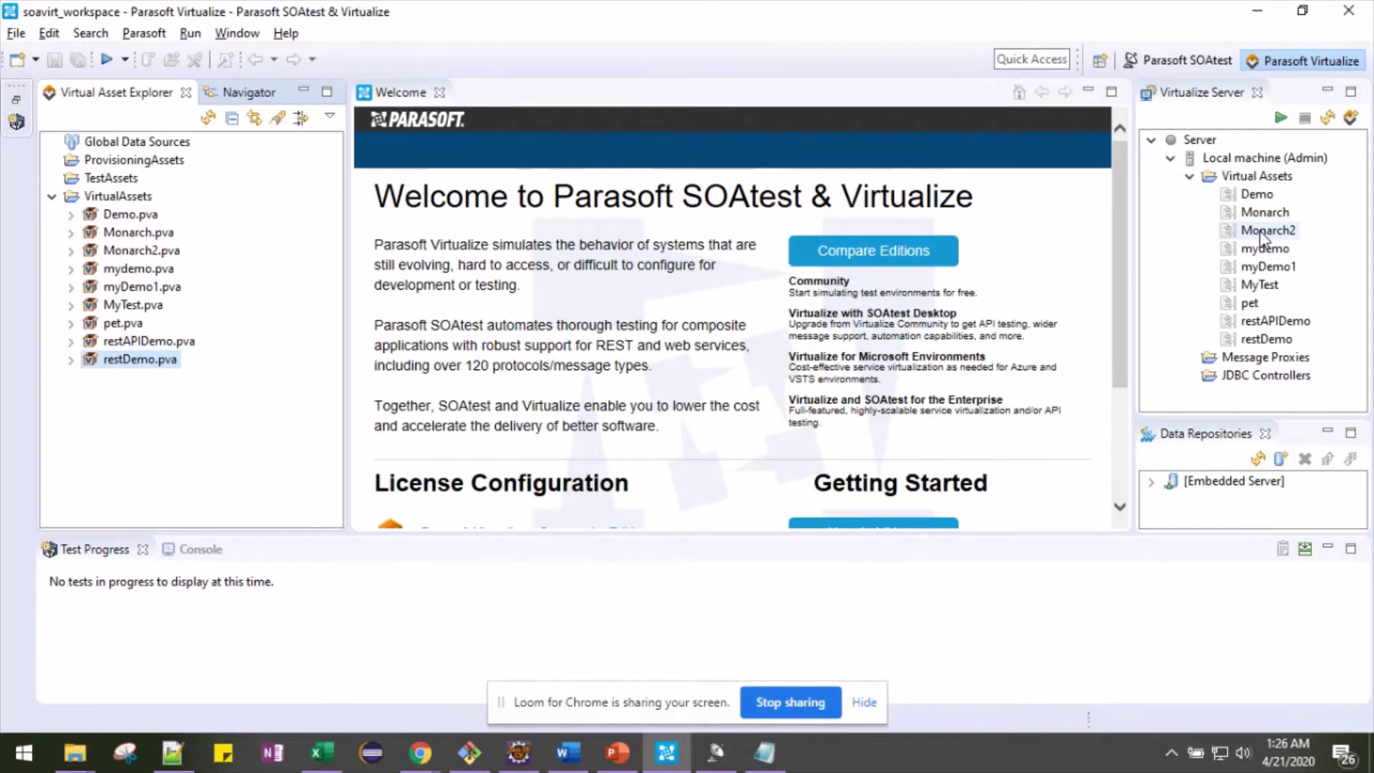
pyautogui.click(298, 611)
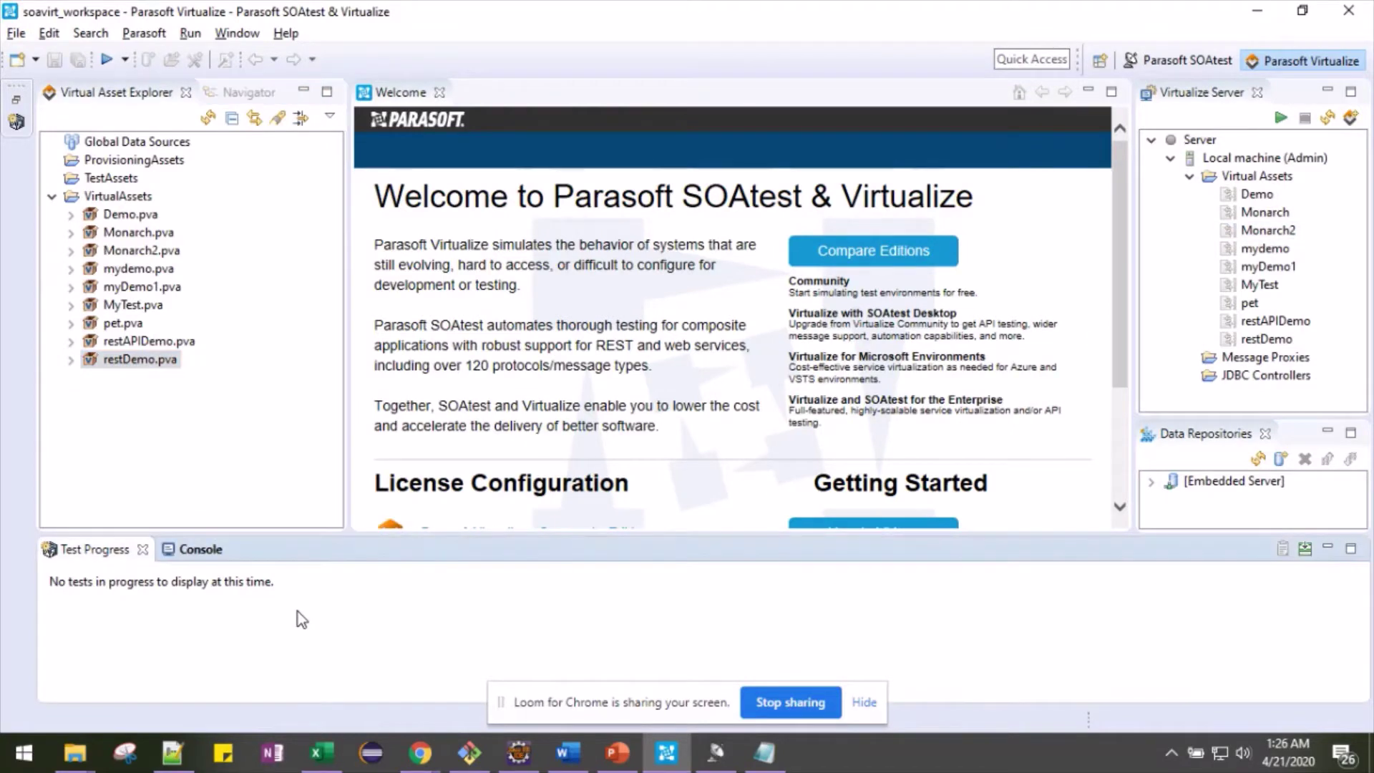
pyautogui.click(207, 549)
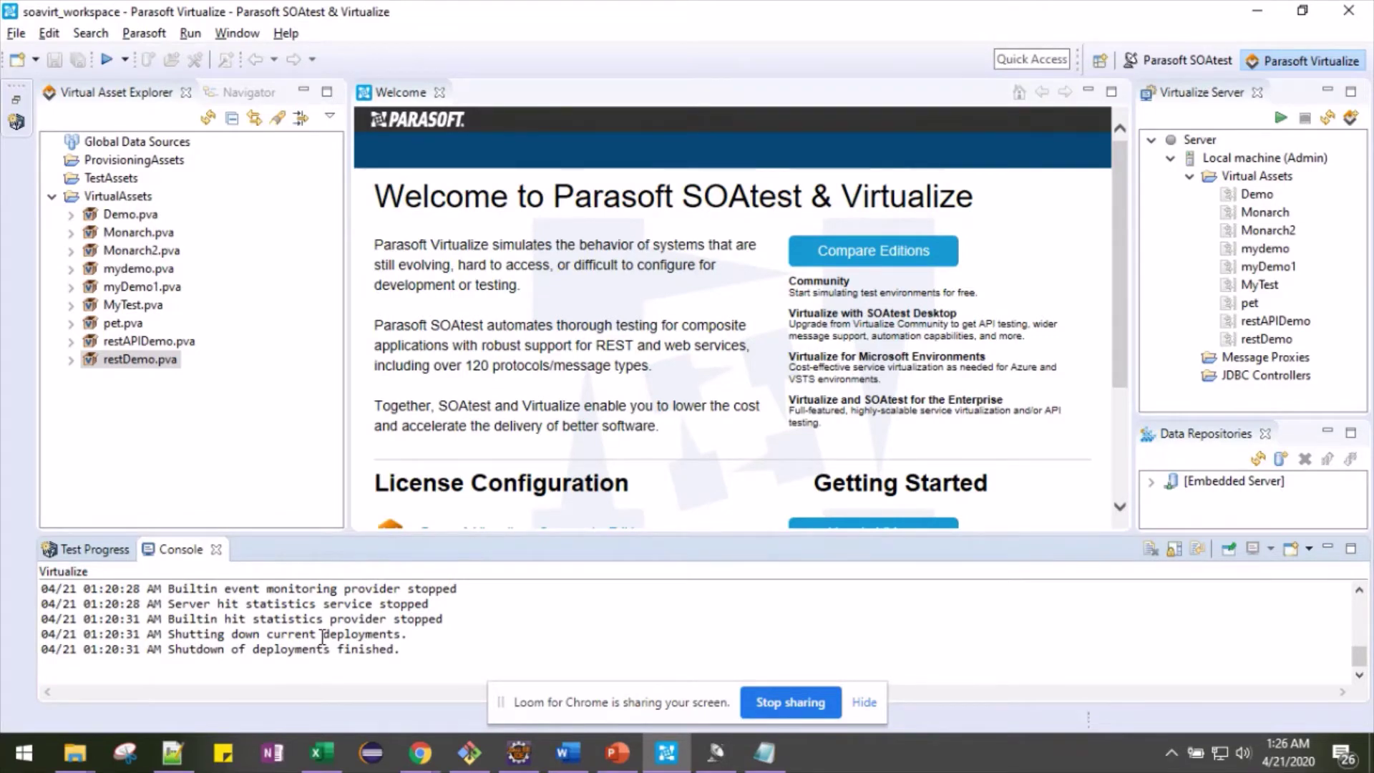
# Start a new virtual asset (.pva) file named Demo1 in the VirtualAssets folder and proceed to the responder suite type selection
pyautogui.rightClick(123, 199)
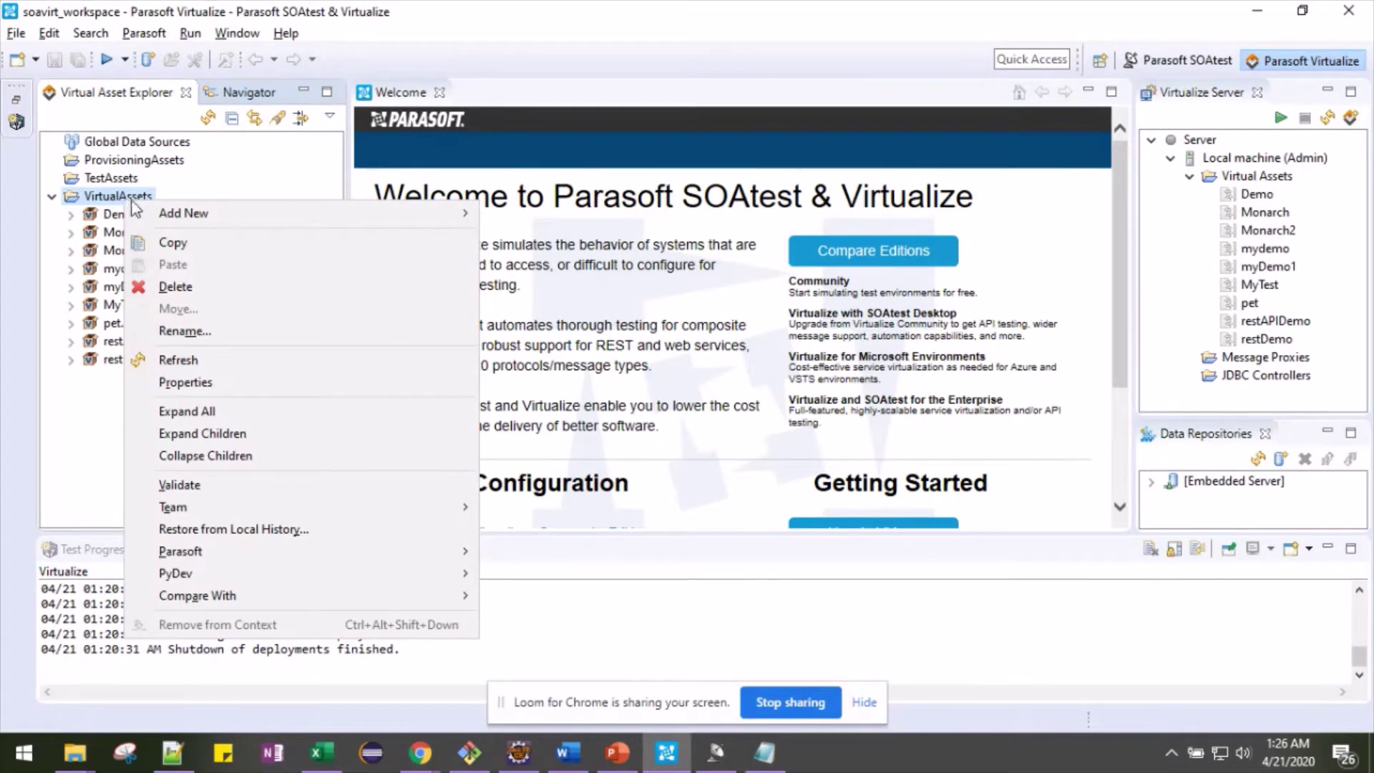
pyautogui.moveTo(181, 223)
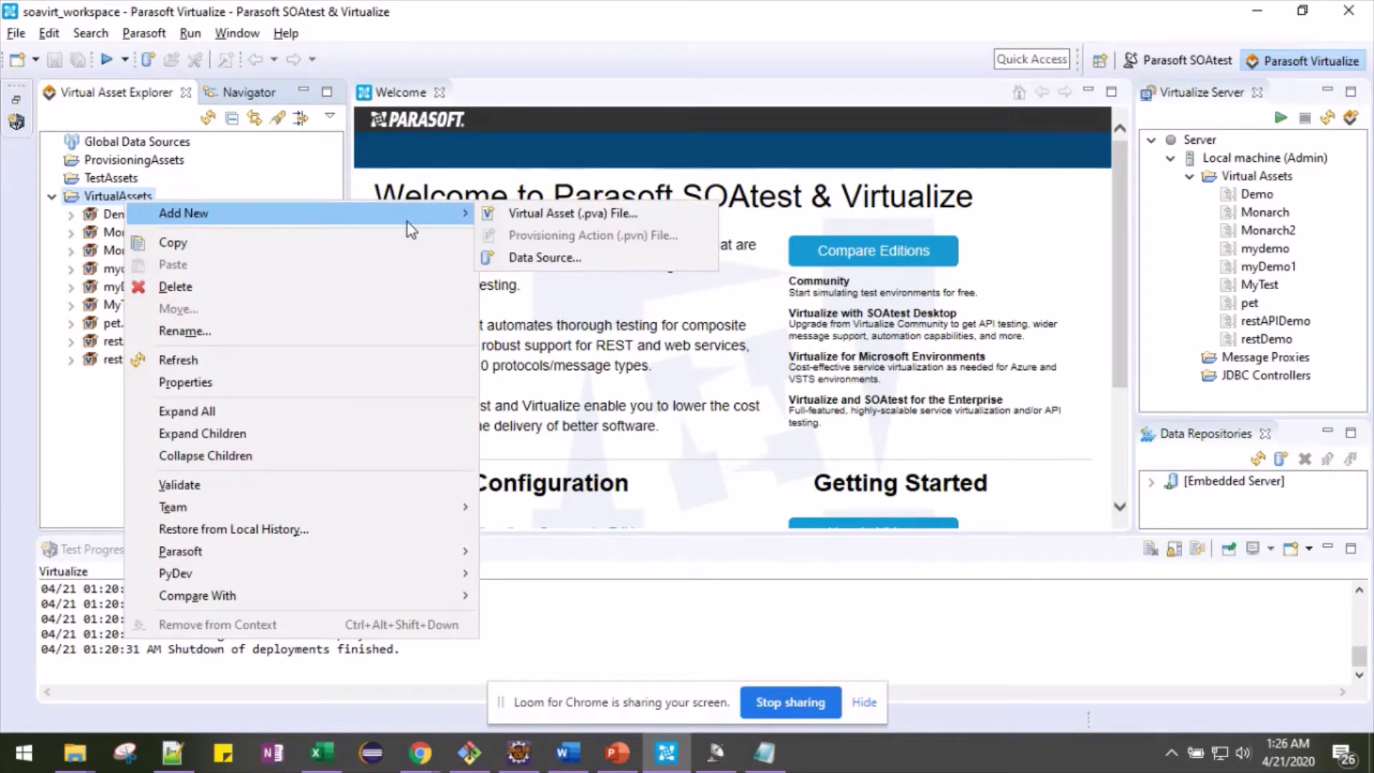
pyautogui.click(523, 216)
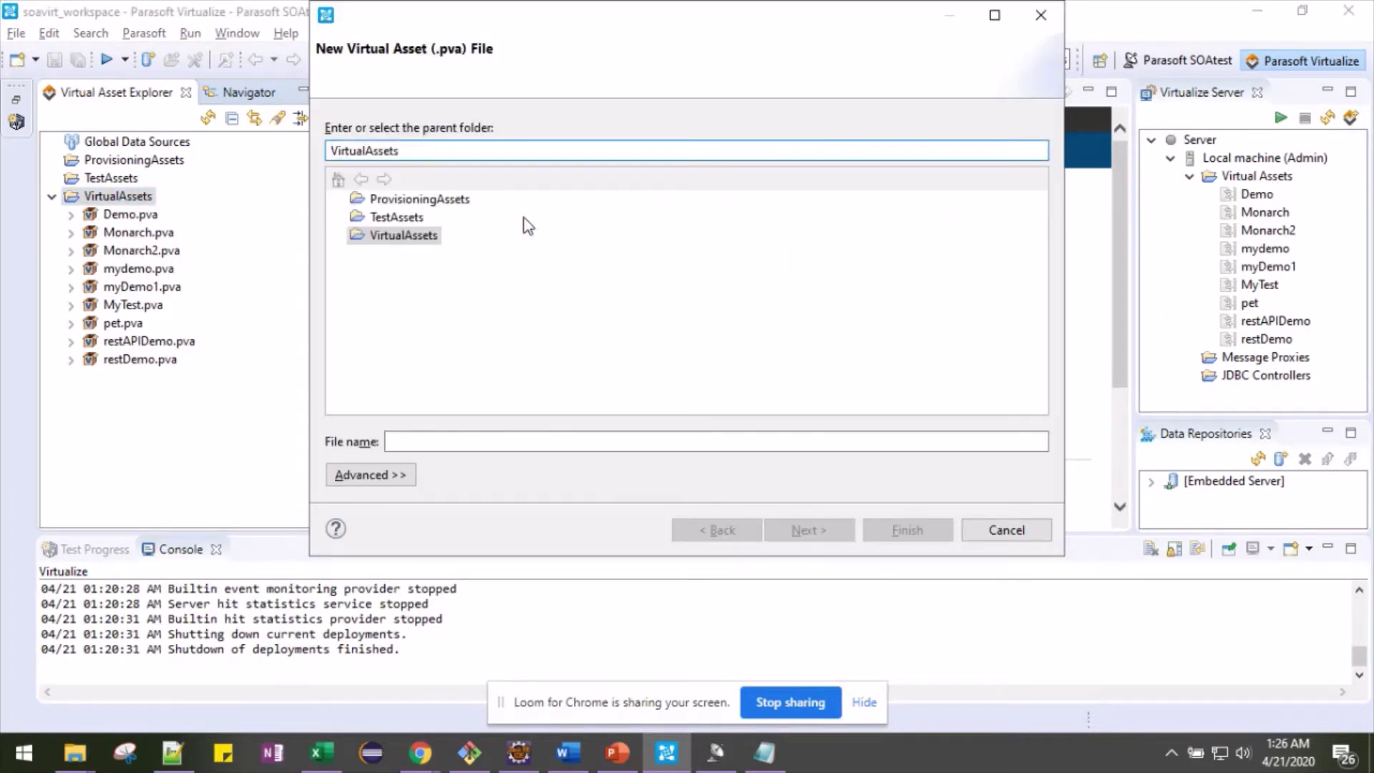
pyautogui.click(461, 440)
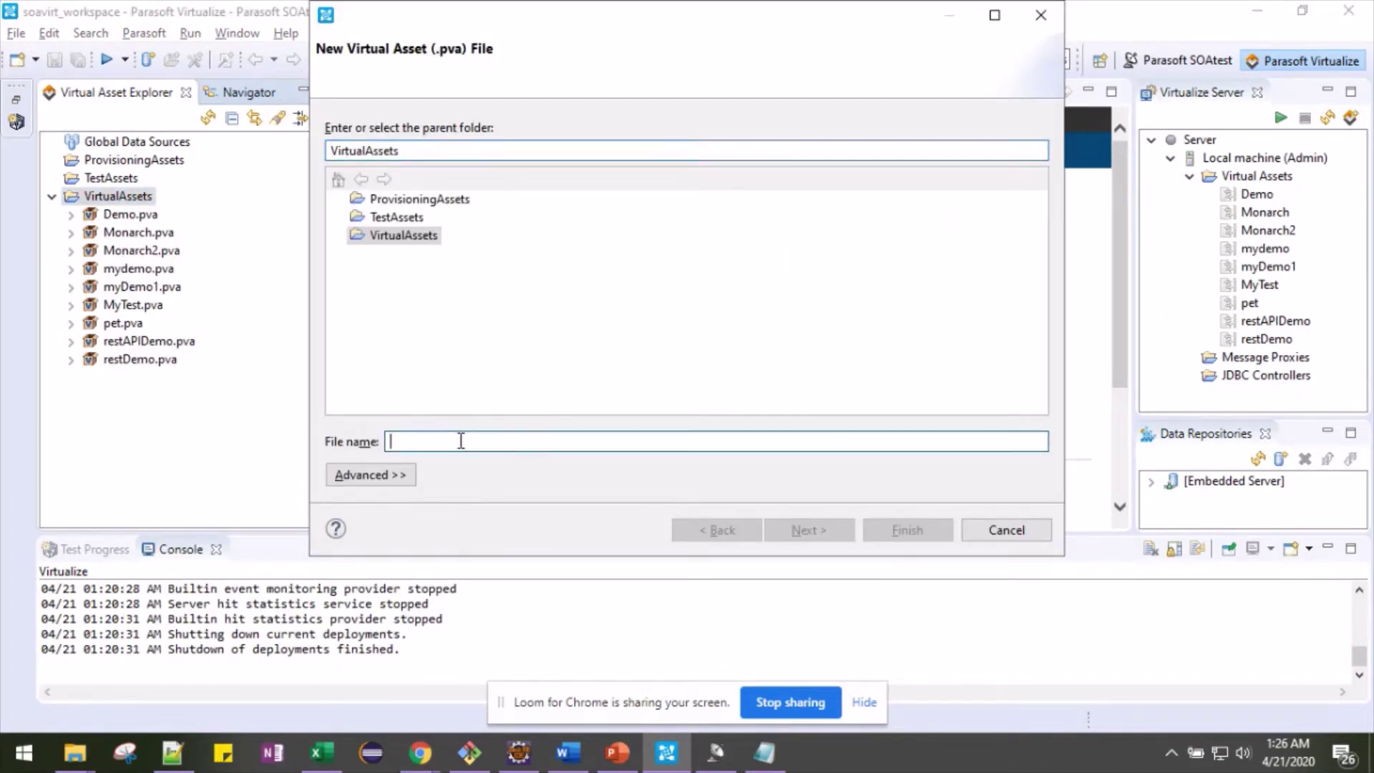
pyautogui.write('Demo1')
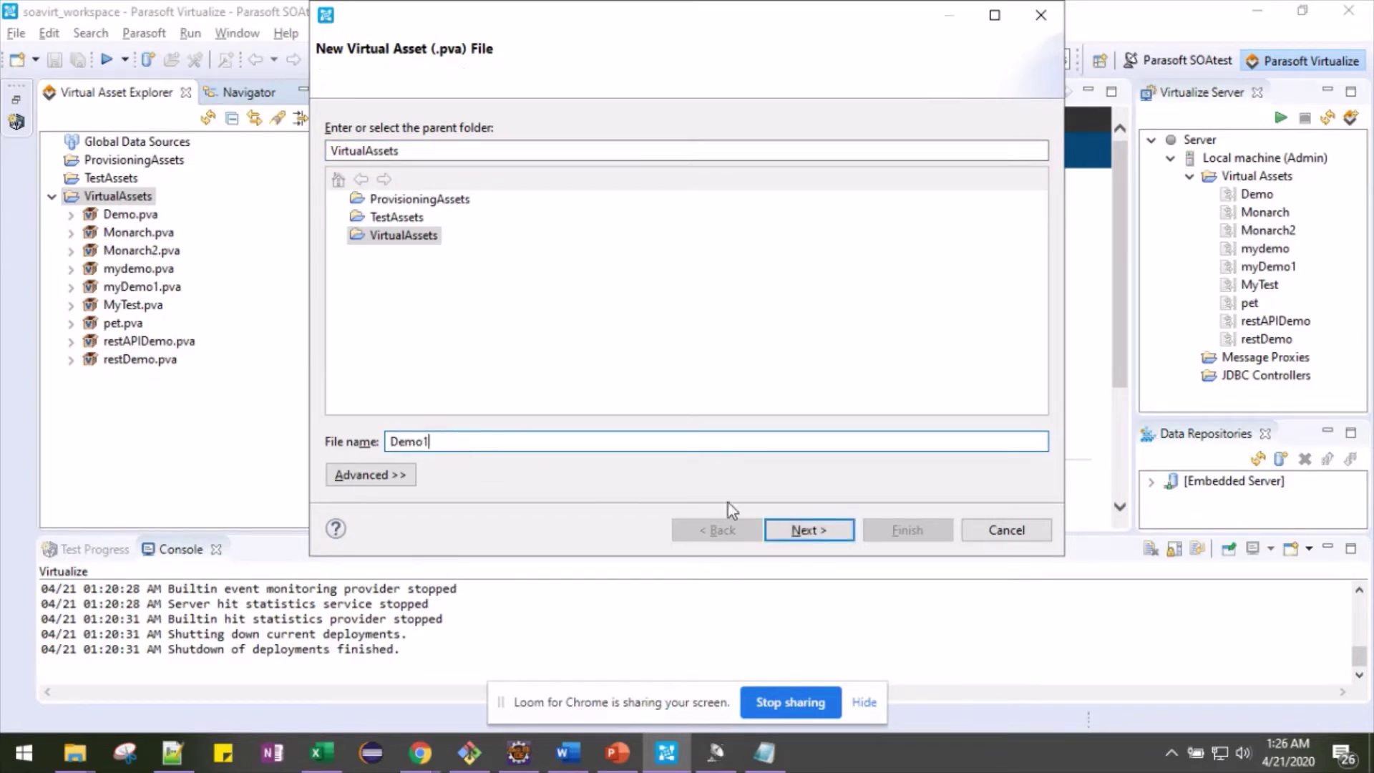
pyautogui.click(823, 528)
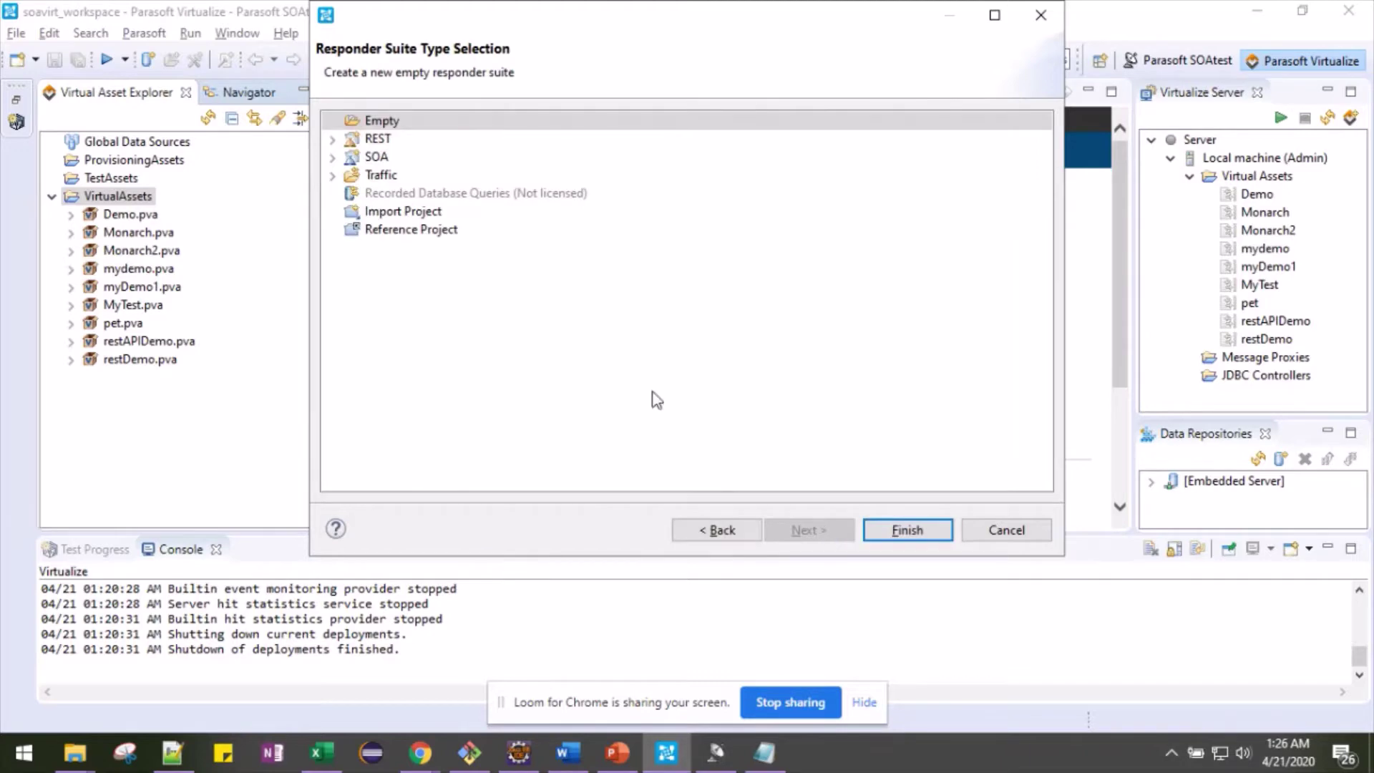
# Generate the asset's responder suite from the SOA WSDL at file:///C:/SOATest-Builds/RegressionCCSS/my.wsdl
pyautogui.click(333, 157)
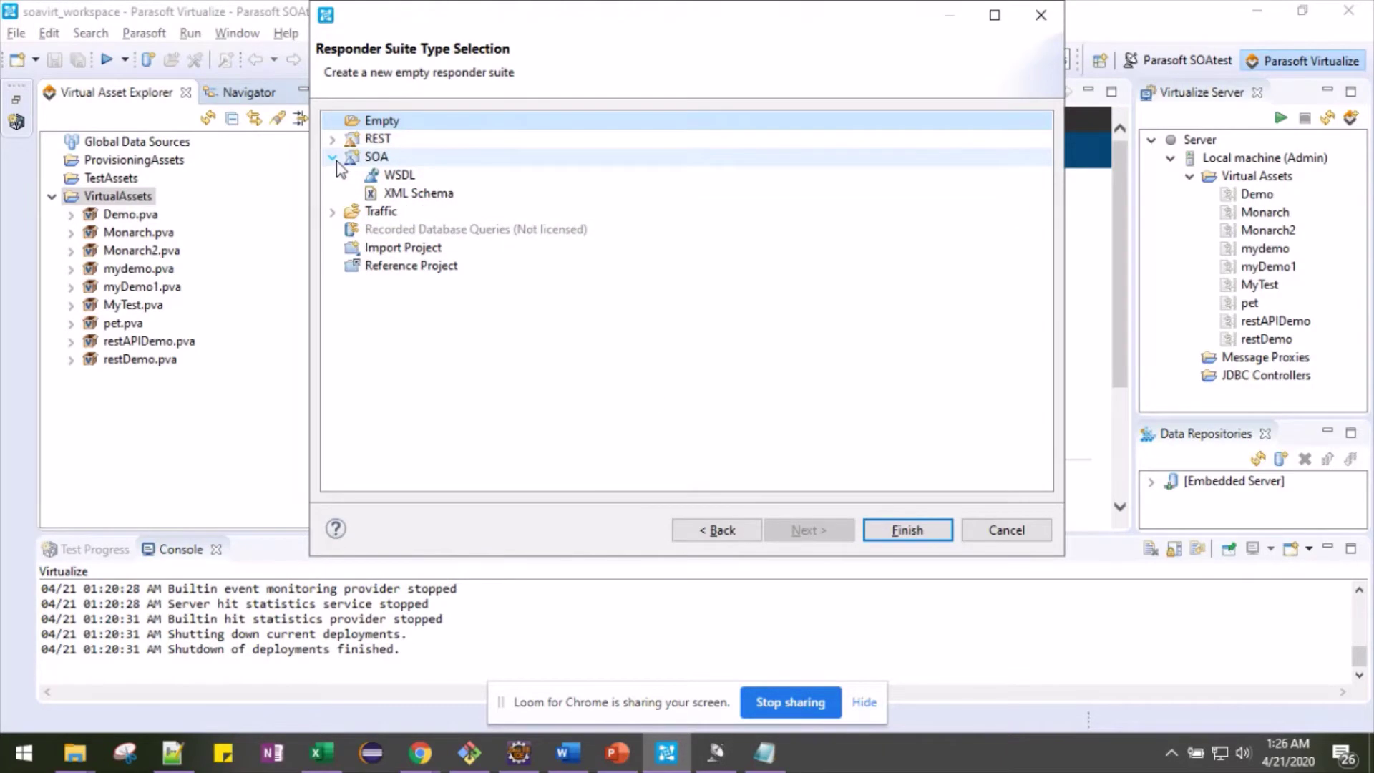
pyautogui.click(408, 178)
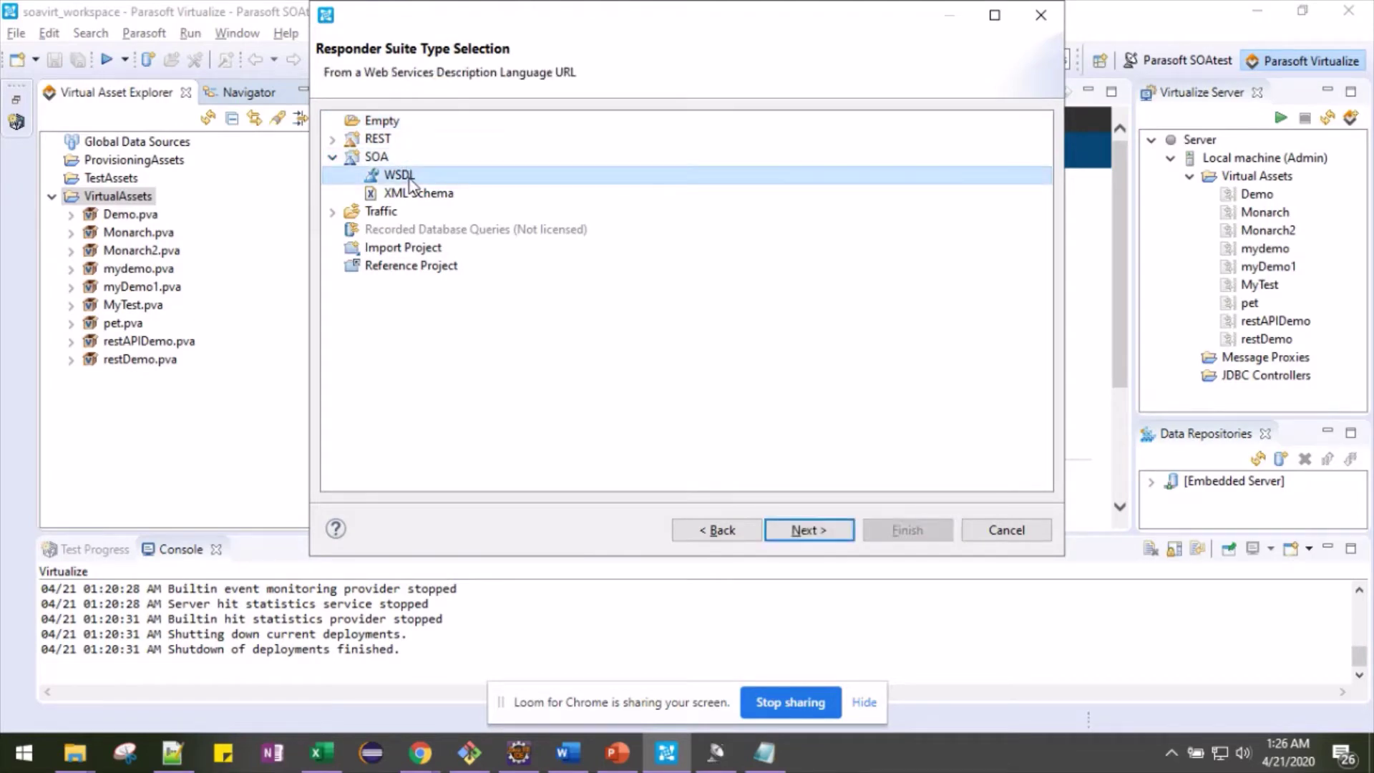
pyautogui.click(816, 538)
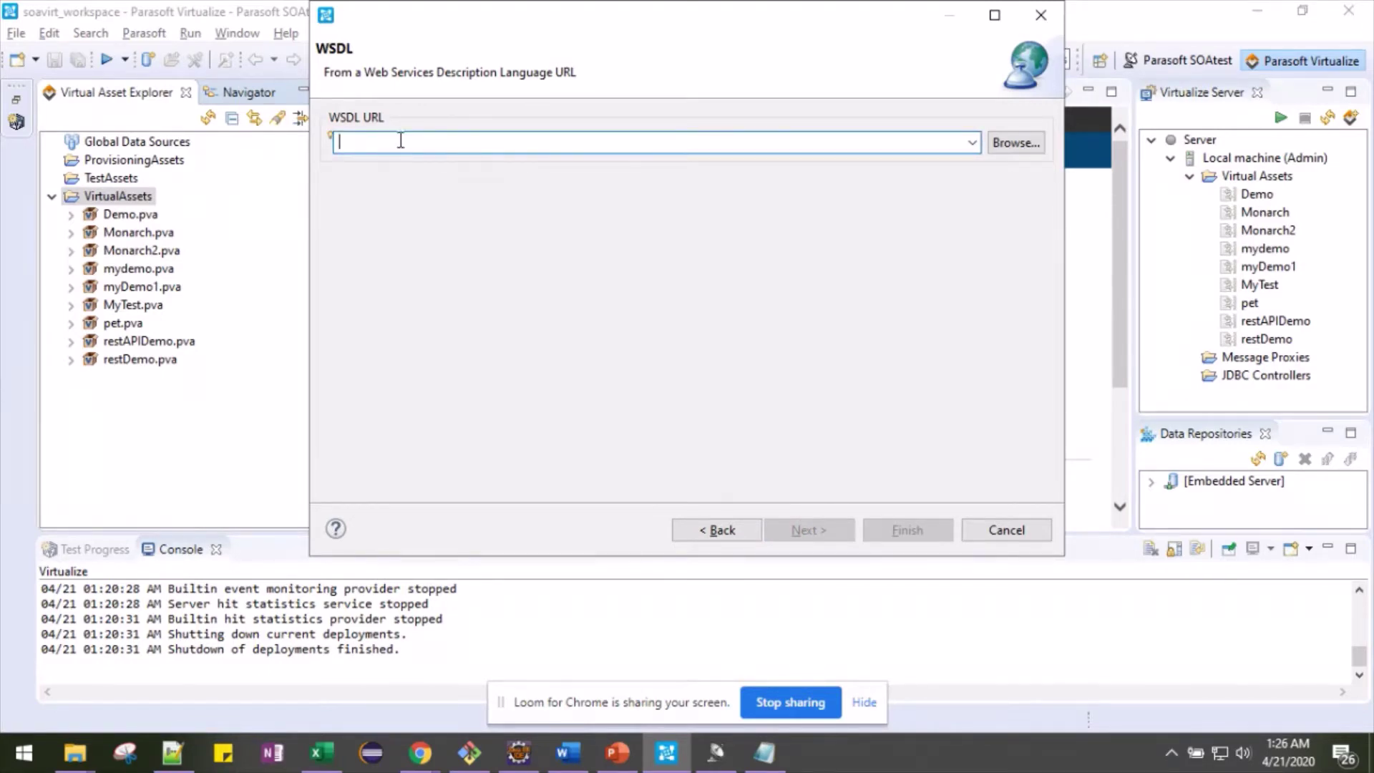
pyautogui.click(971, 149)
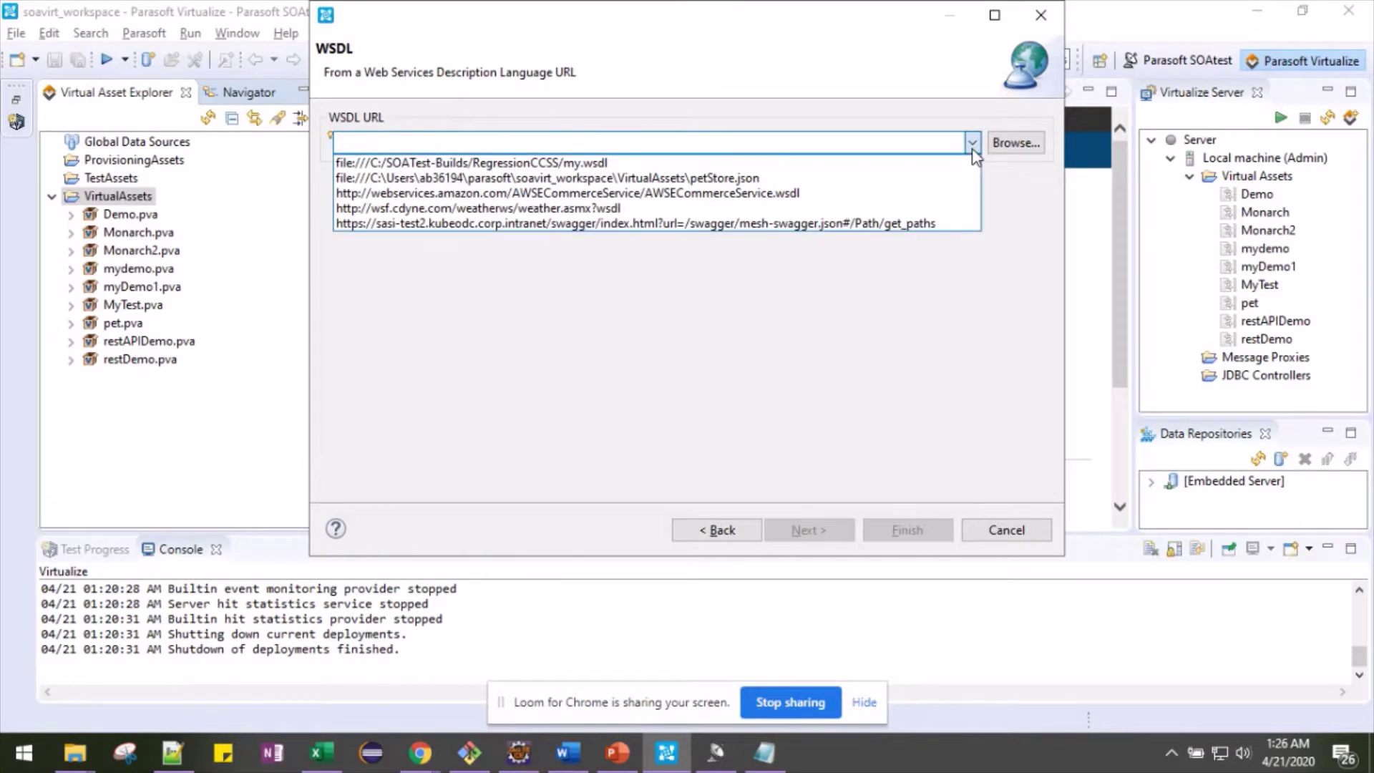
pyautogui.click(903, 163)
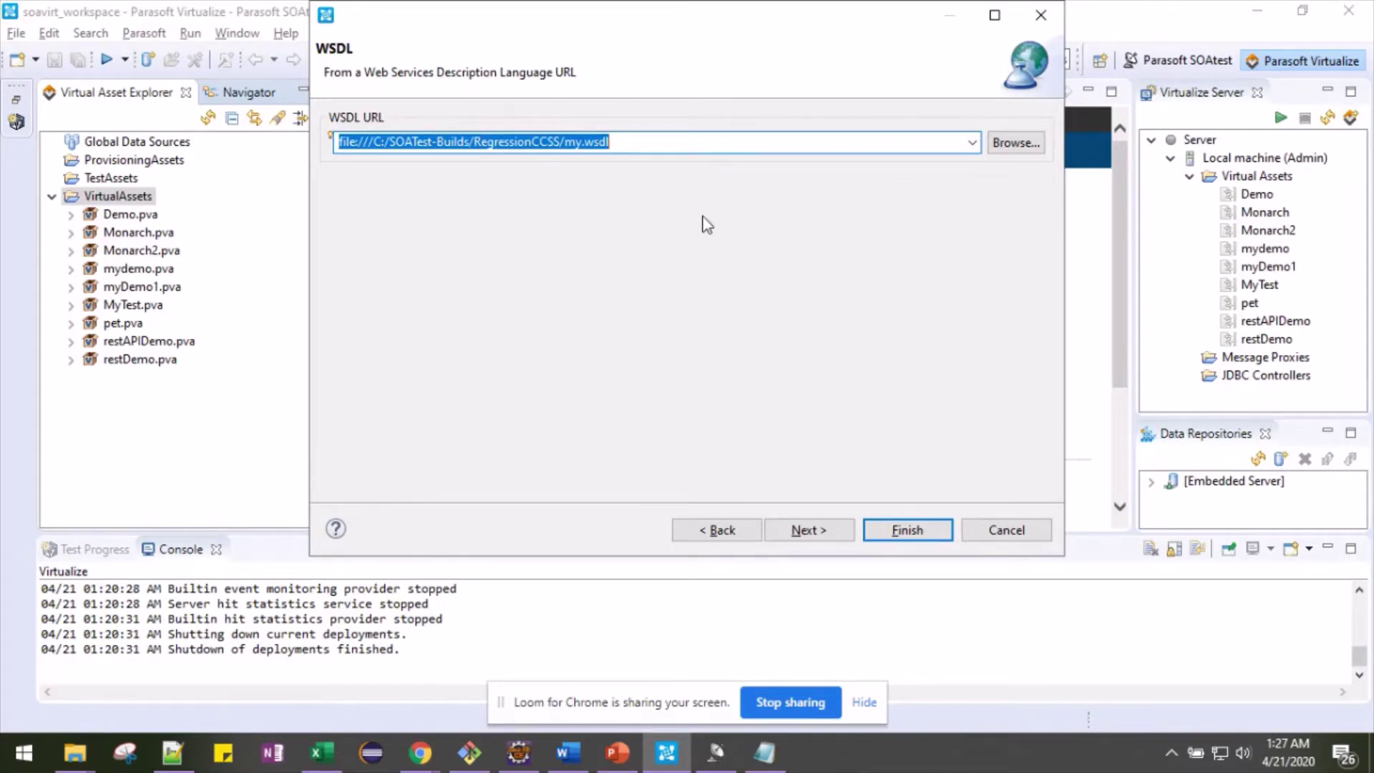
pyautogui.click(808, 531)
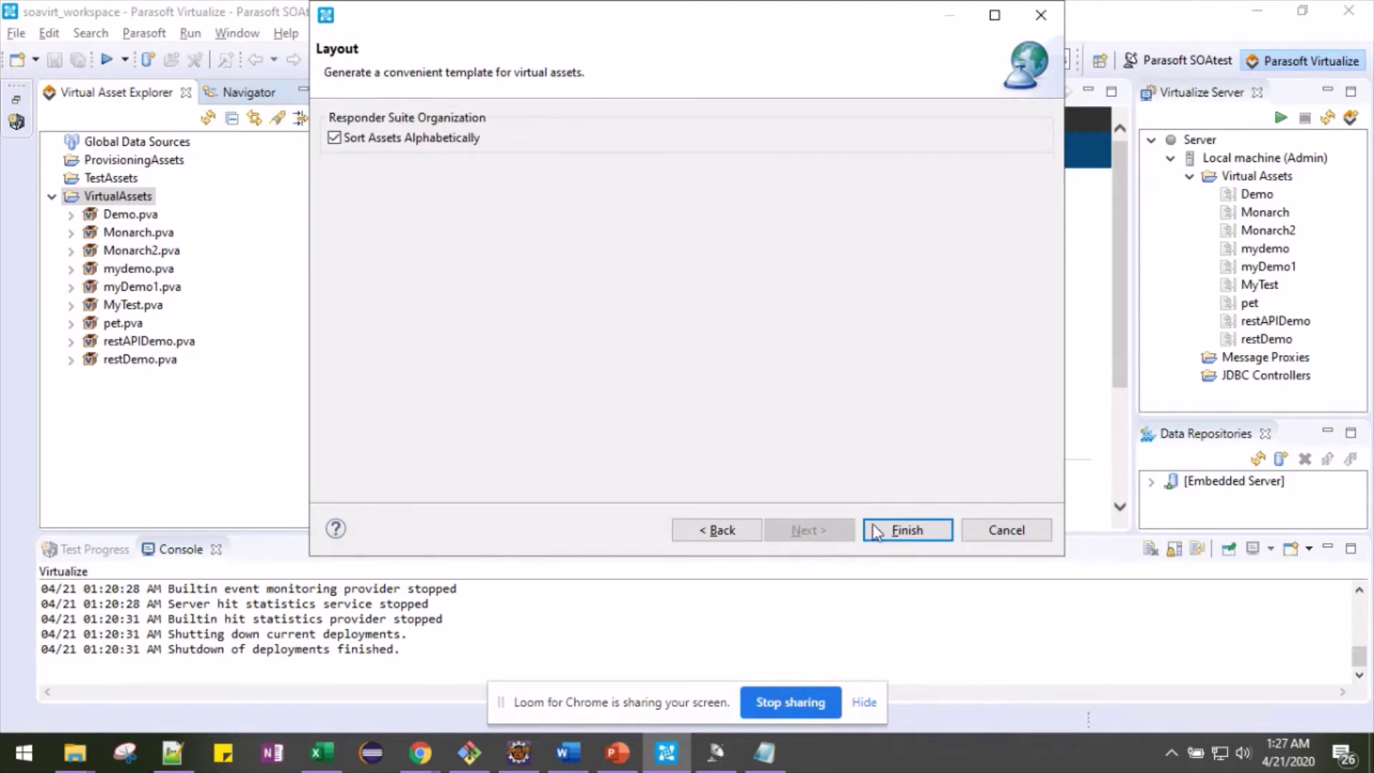
pyautogui.click(908, 530)
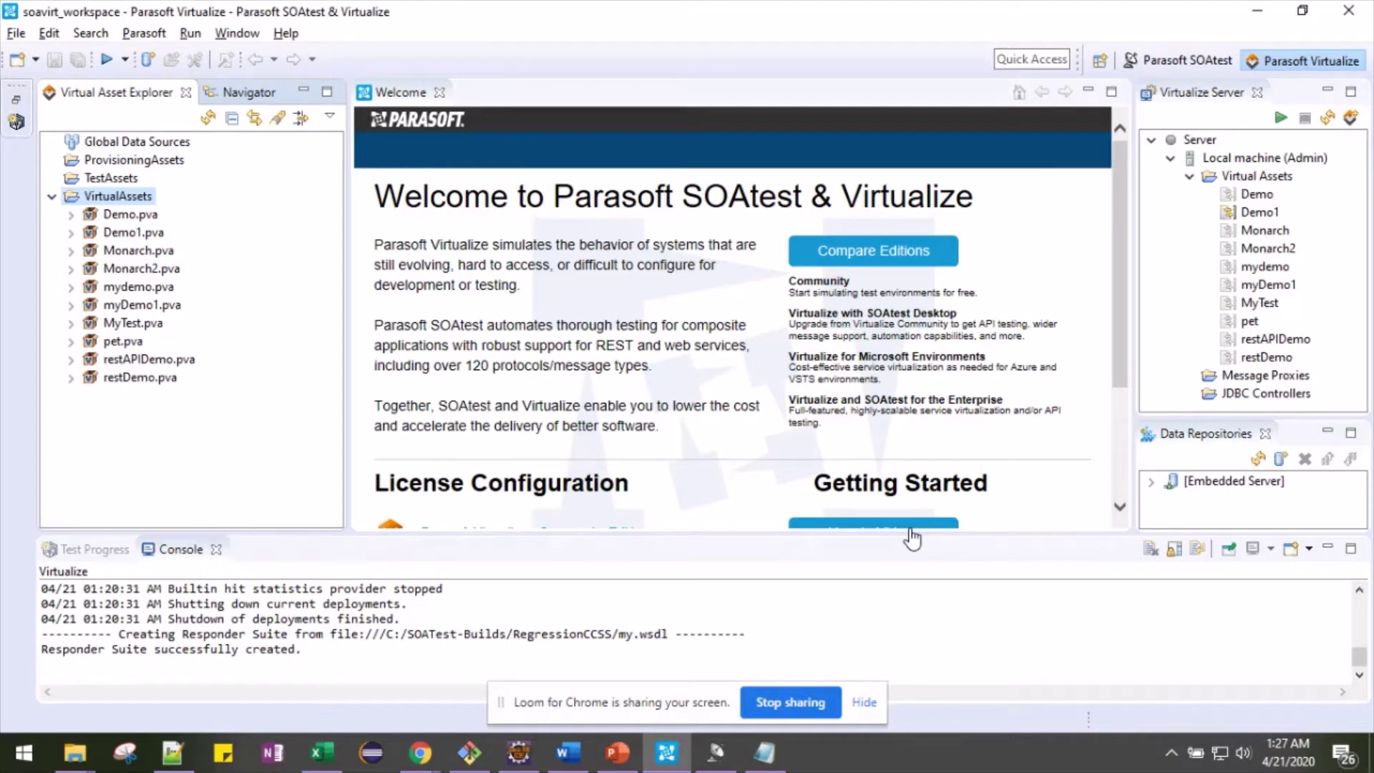
# Expand Demo1.pva and its WeatherSoap and WeatherSoap12 suites to examine the generated responders
pyautogui.click(96, 237)
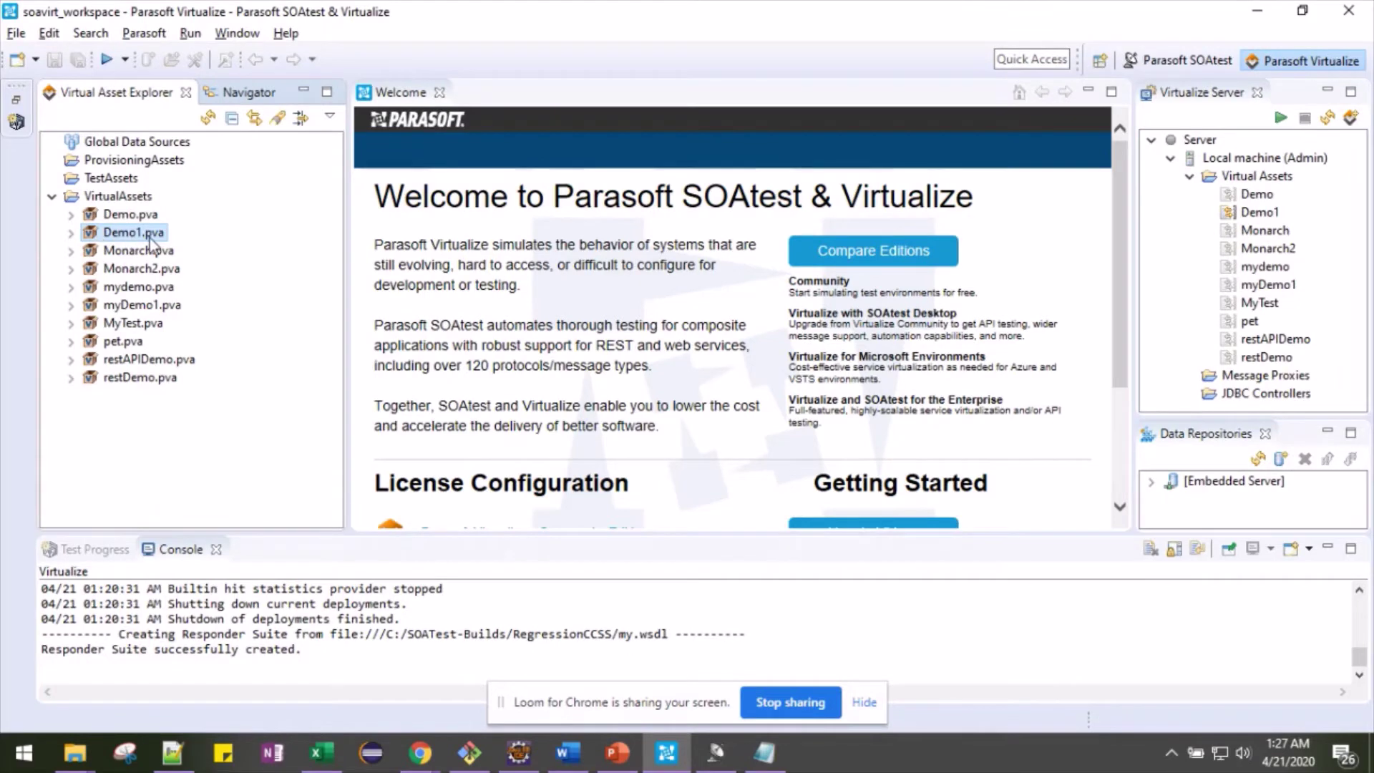
pyautogui.click(72, 233)
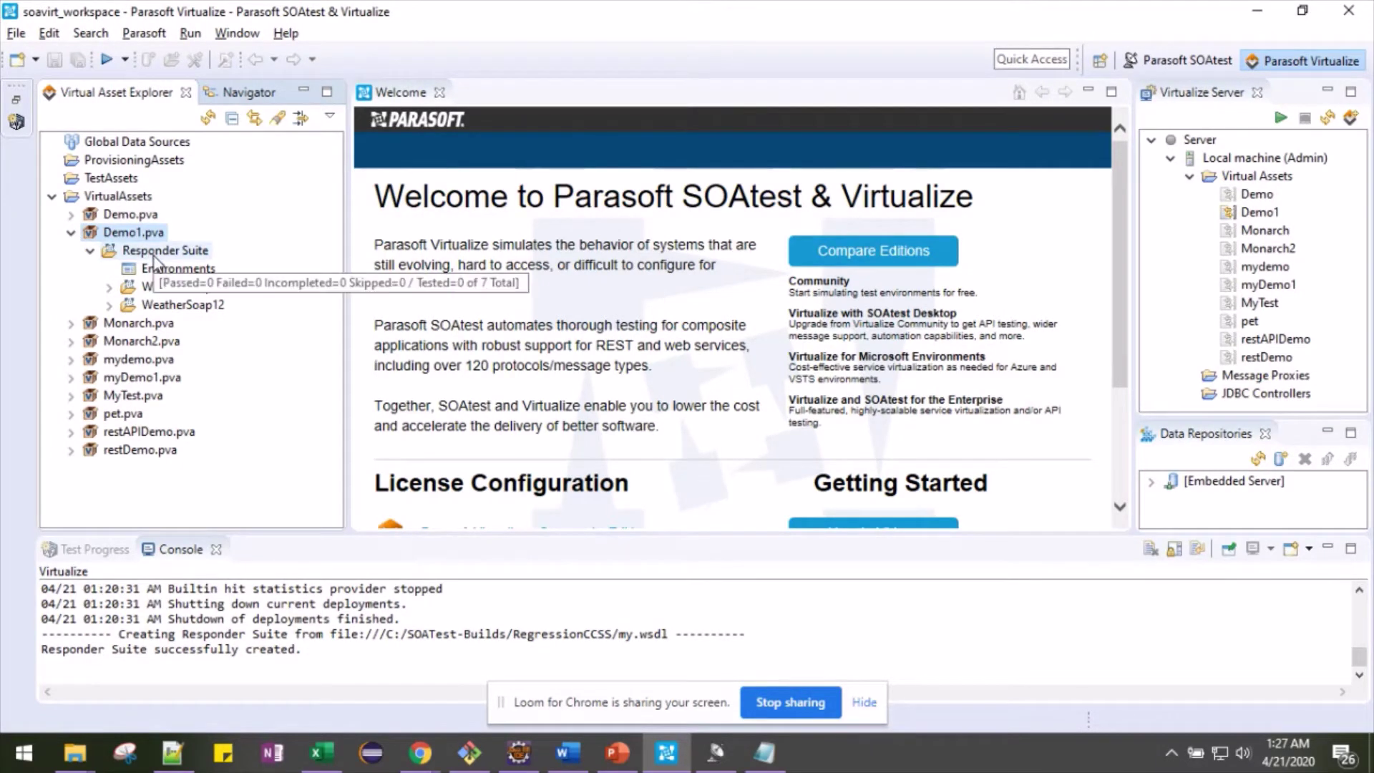
pyautogui.click(110, 286)
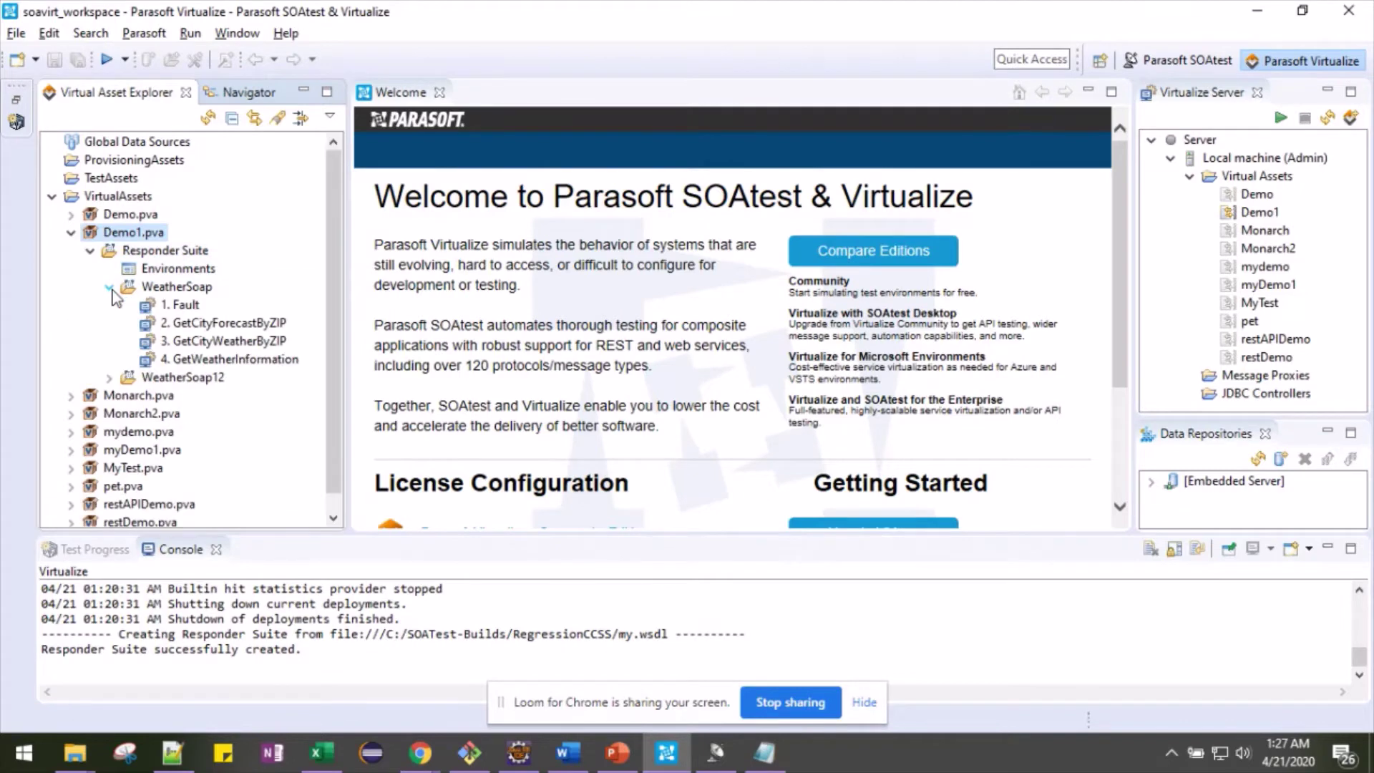
pyautogui.click(109, 377)
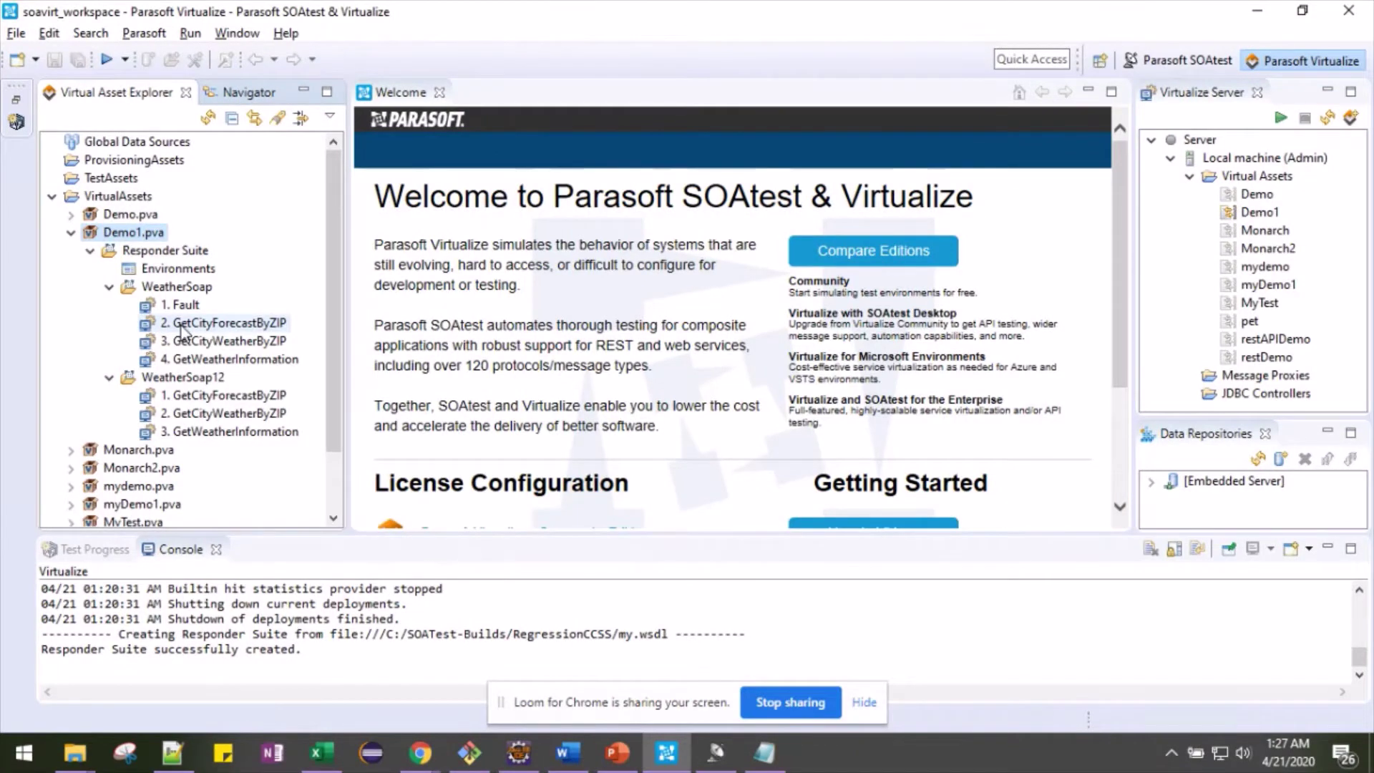
# View the responder types that can be added to the WeatherSoap suite, without adding a new responder
pyautogui.rightClick(178, 291)
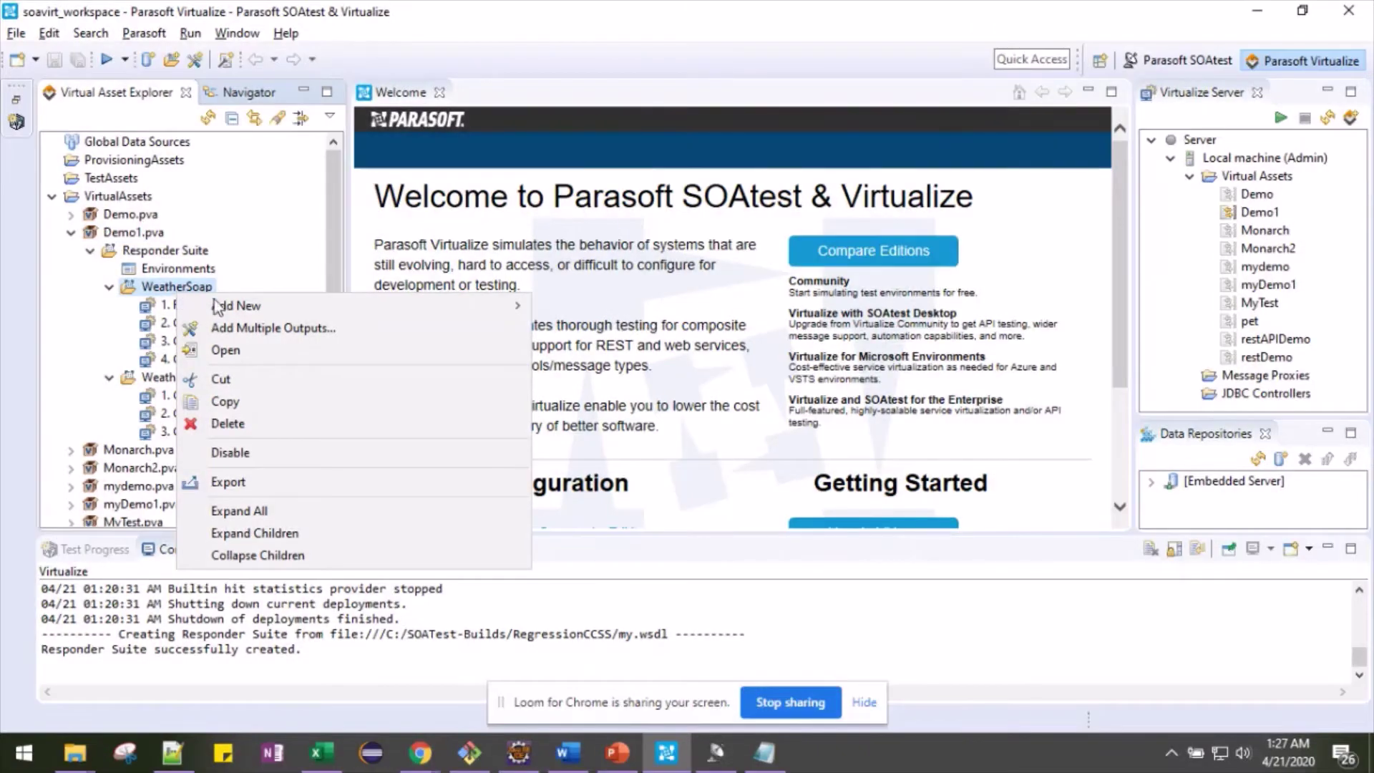
pyautogui.moveTo(236, 308)
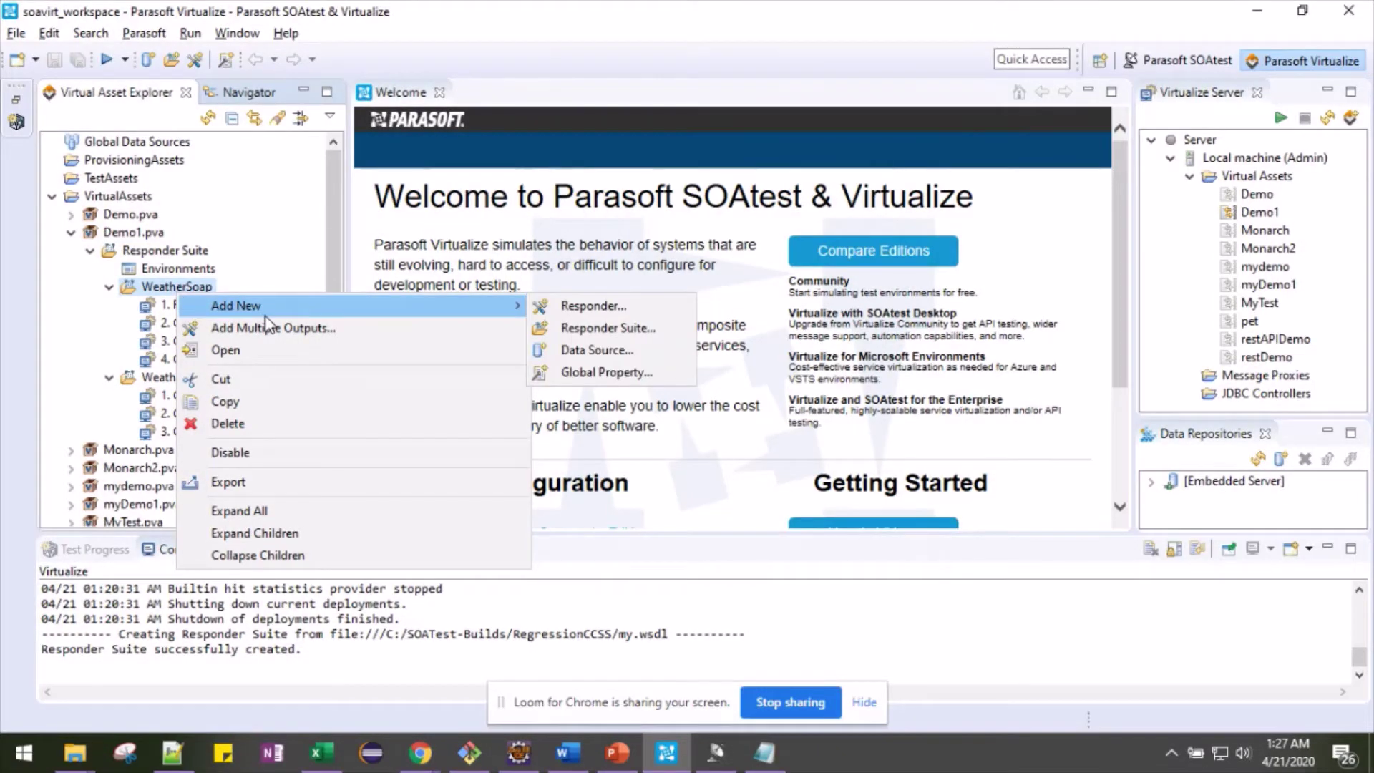
pyautogui.click(565, 307)
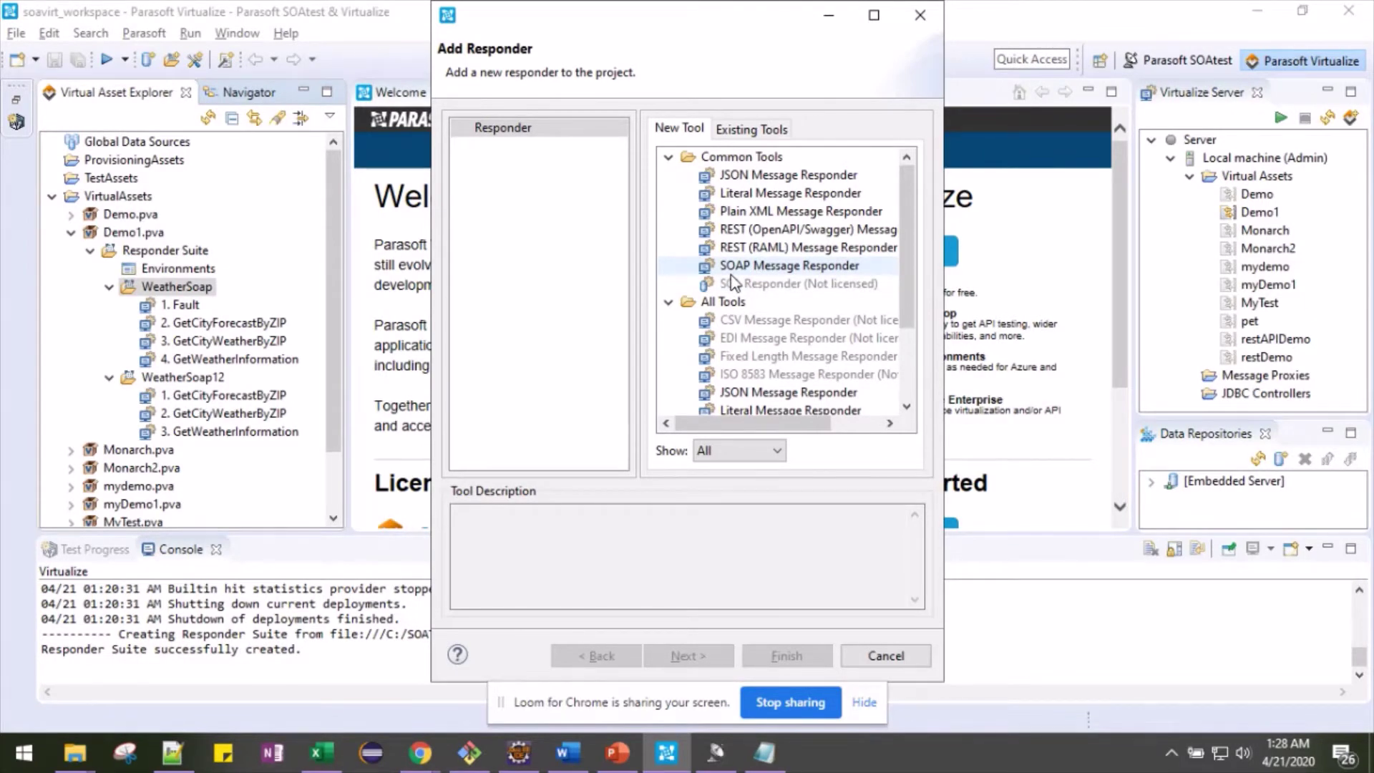
pyautogui.click(938, 16)
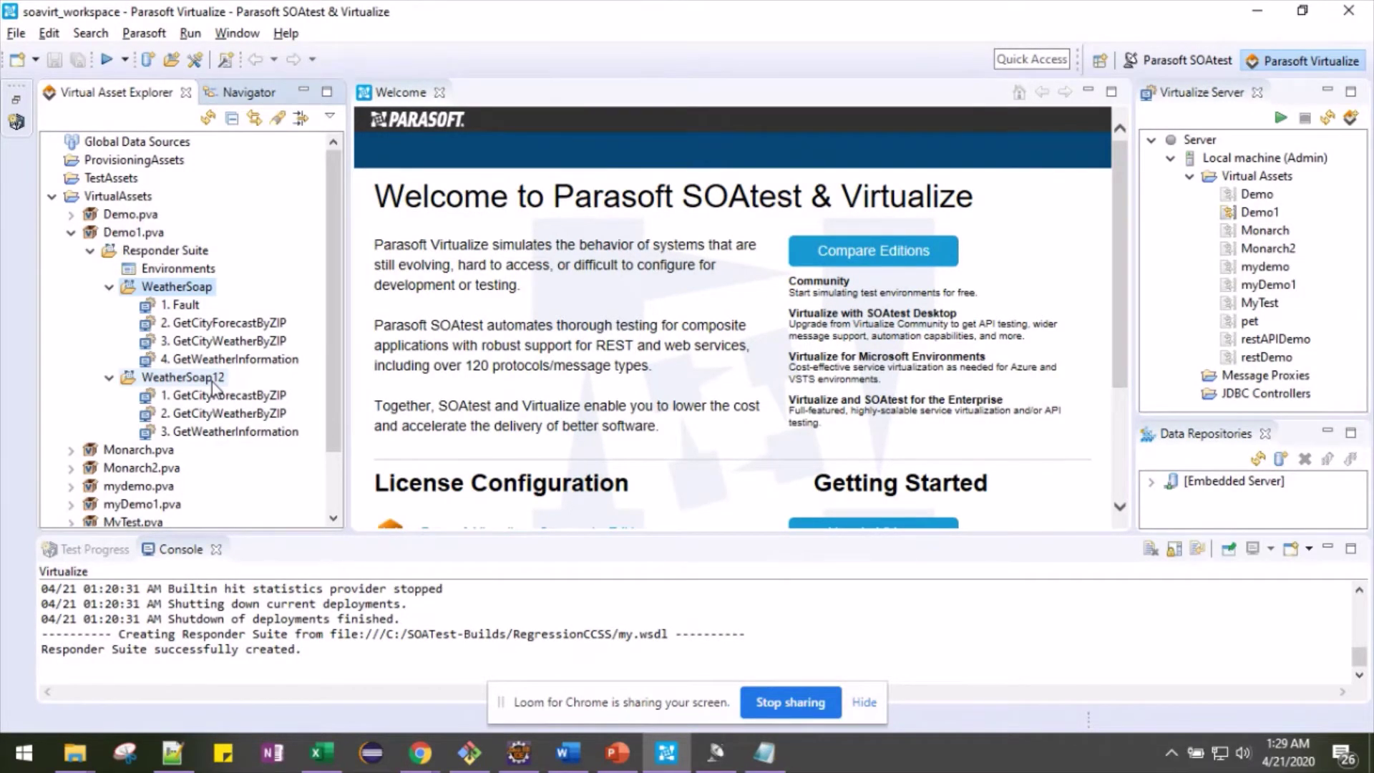
# Open the GetCityForecastByZIP responder under WeatherSoap and review the response view formats, keeping Form Input
pyautogui.click(180, 308)
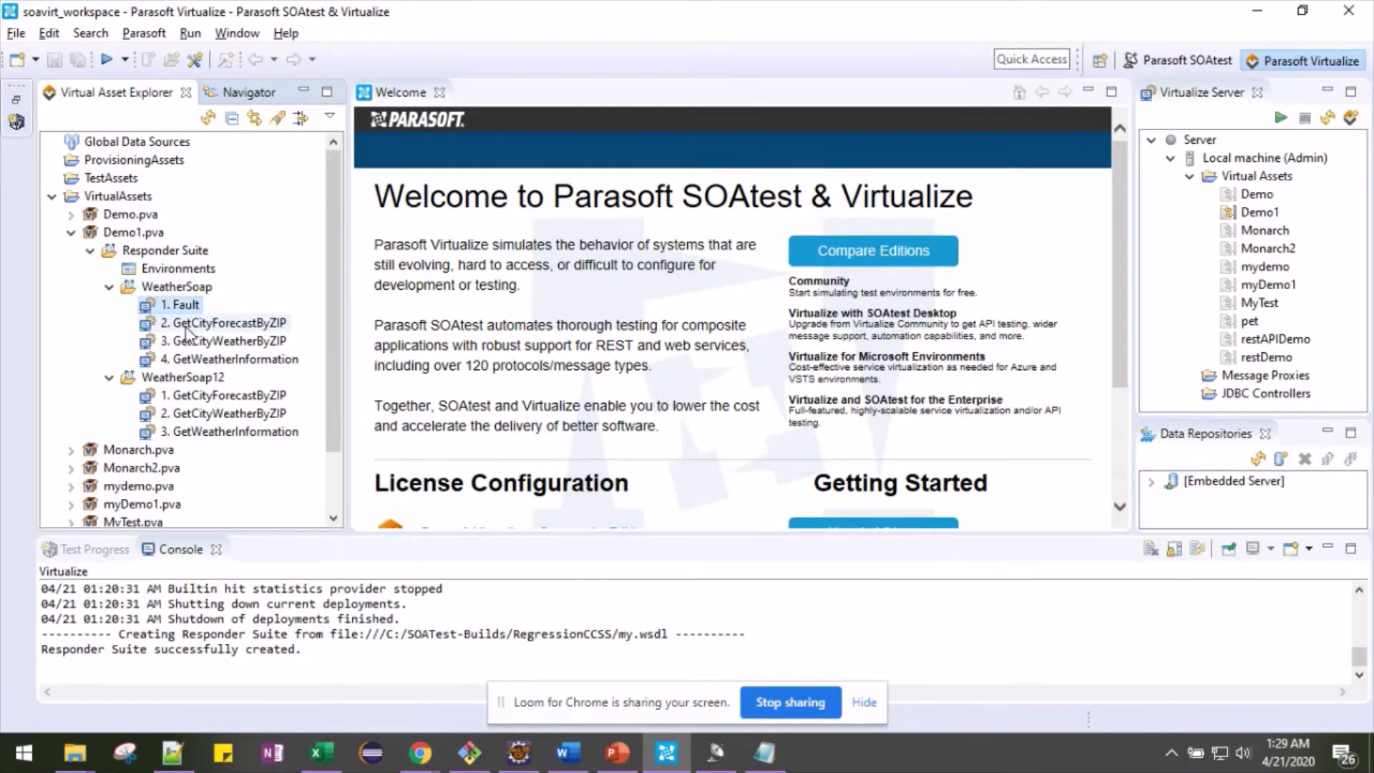
pyautogui.click(188, 328)
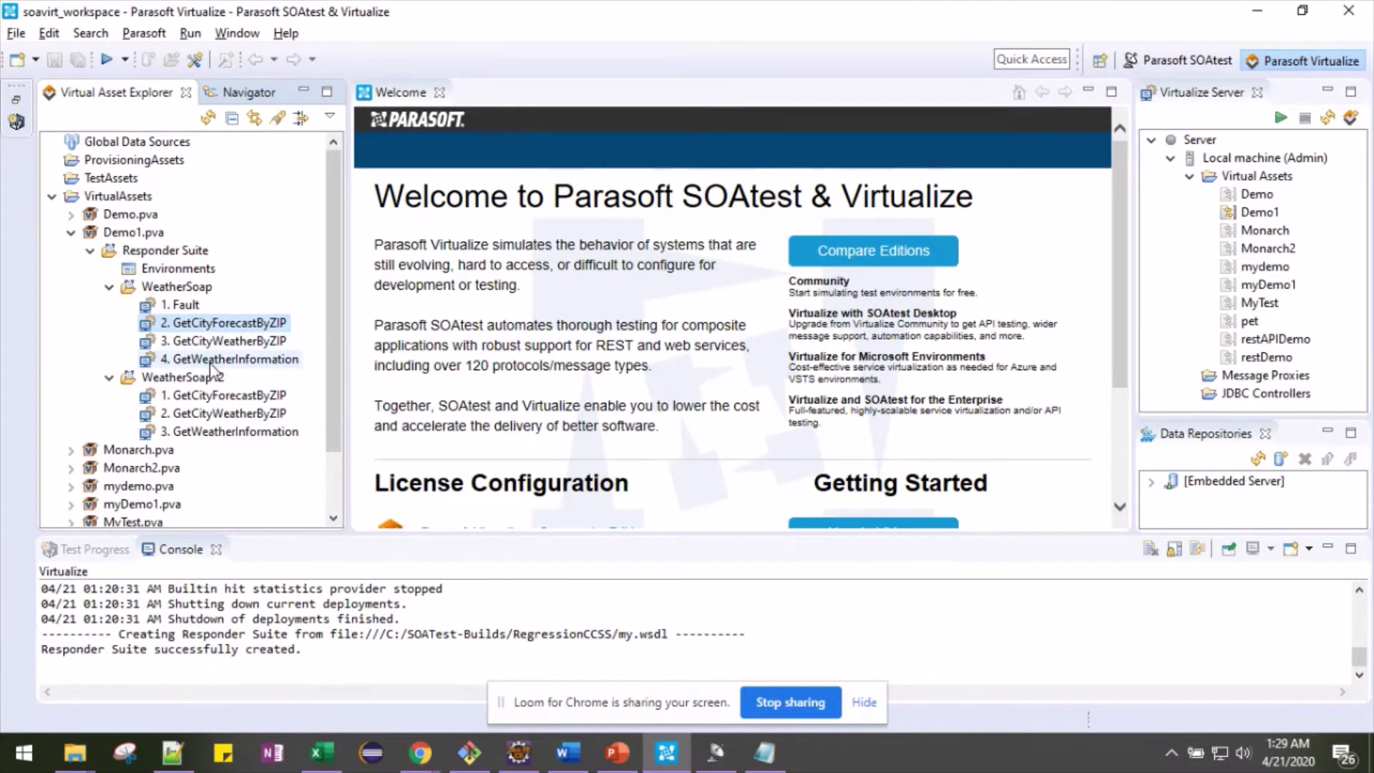
pyautogui.doubleClick(212, 322)
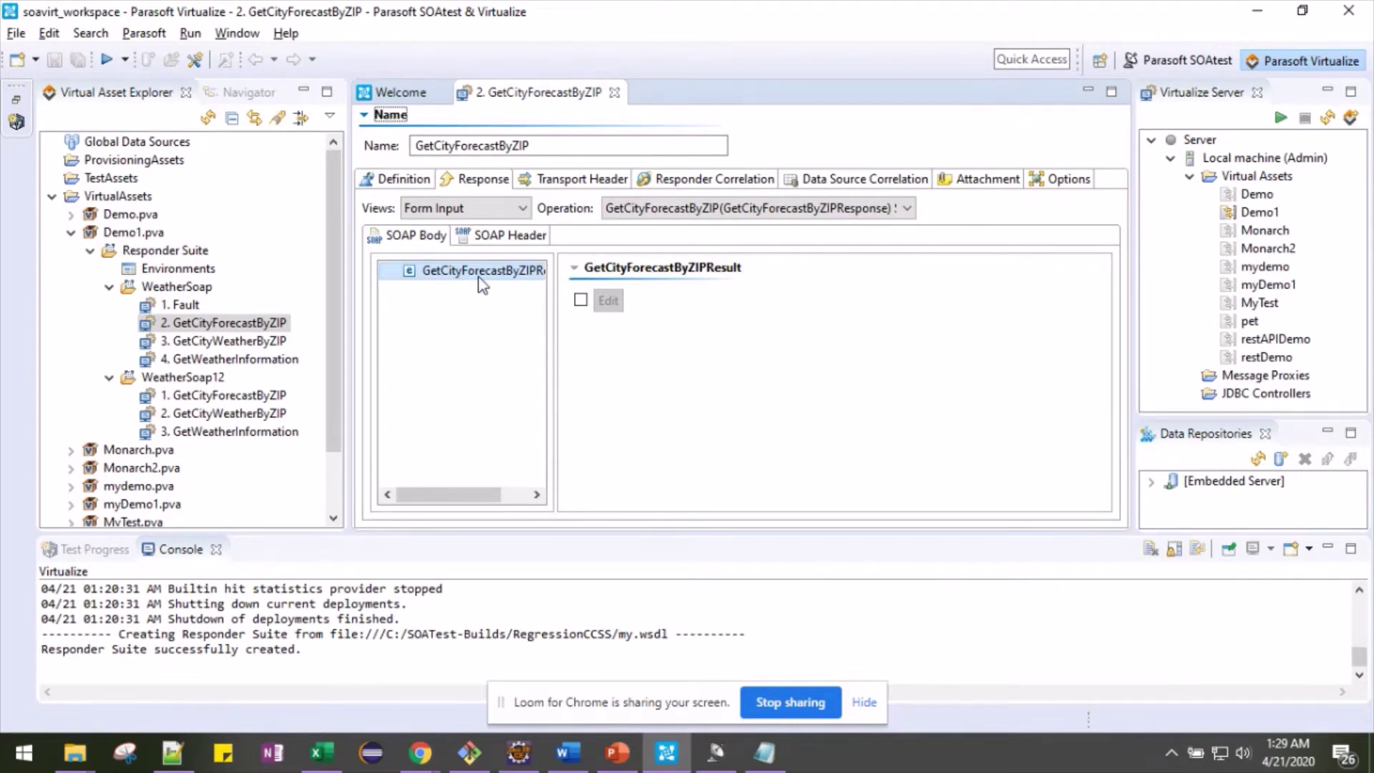
pyautogui.click(440, 209)
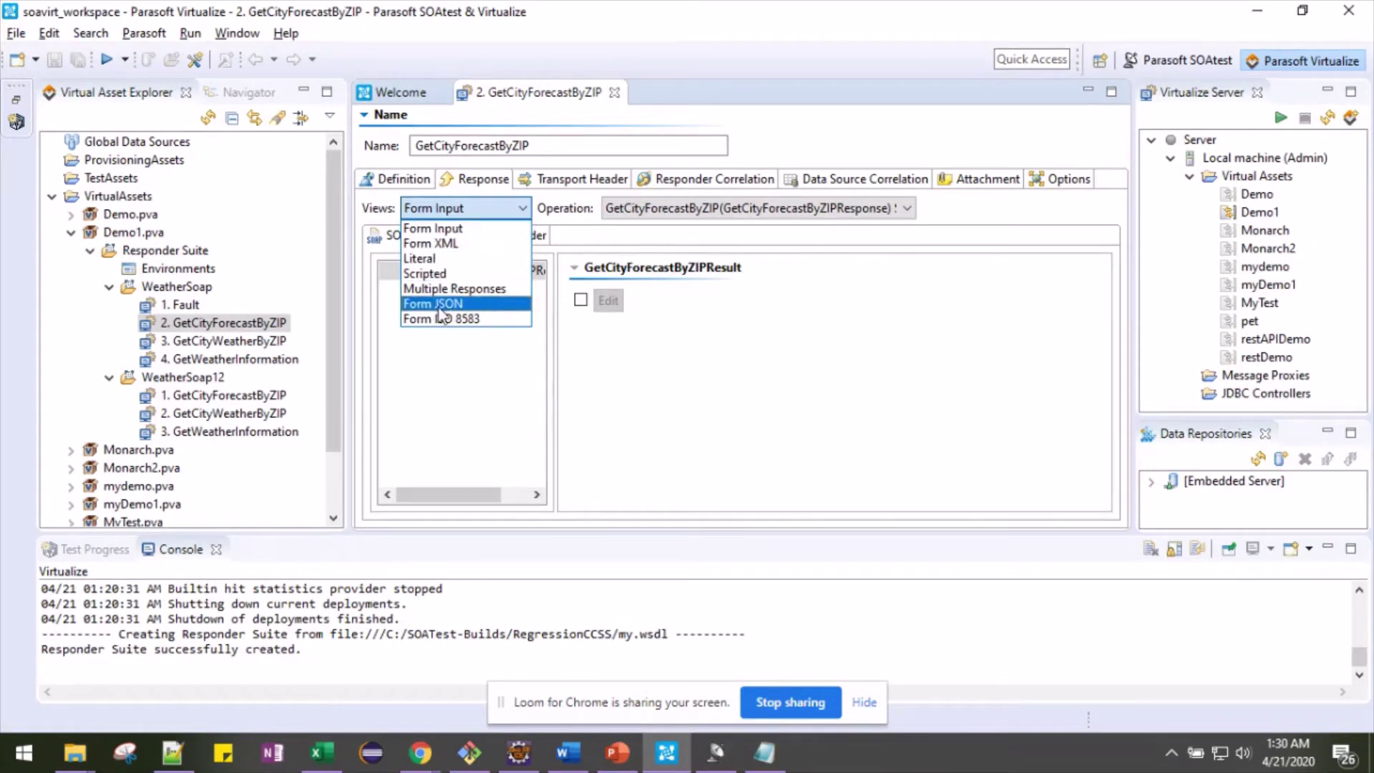
pyautogui.click(592, 385)
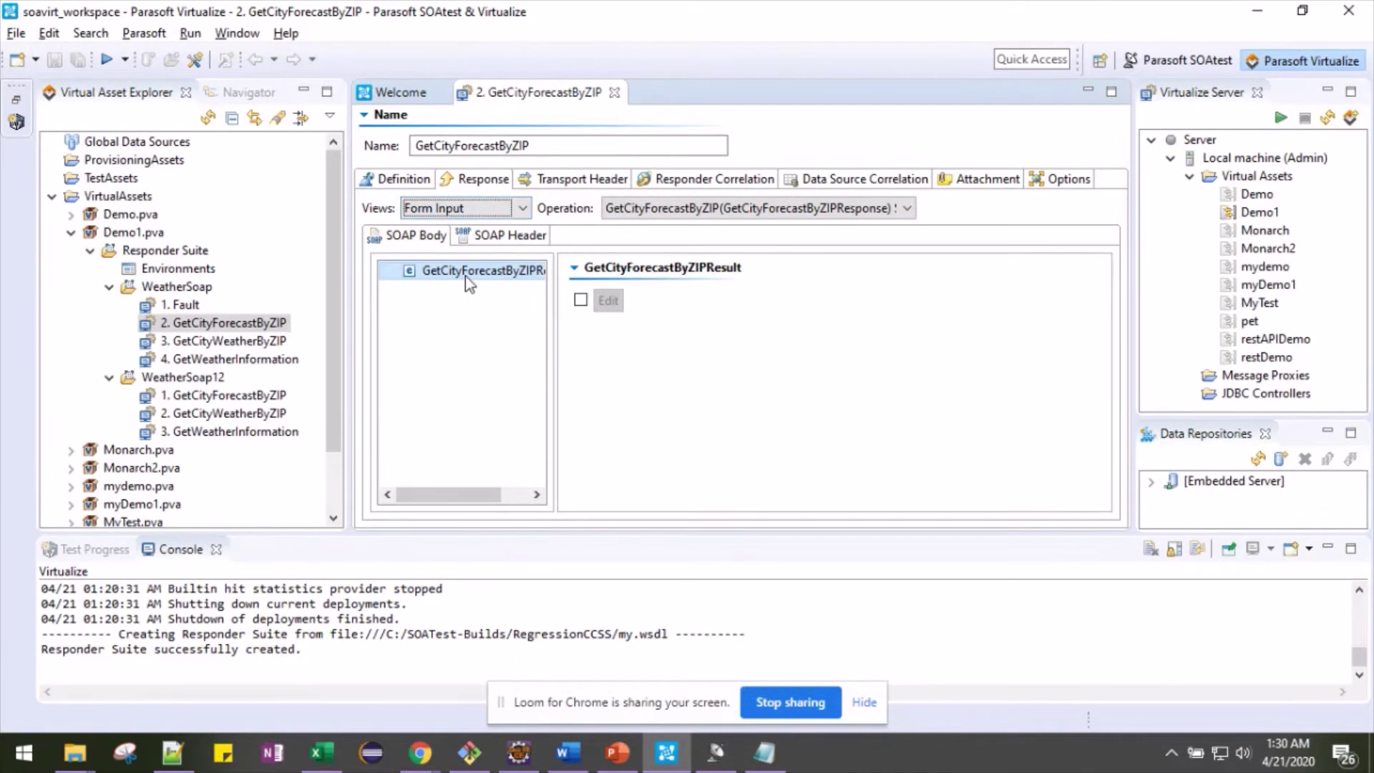
# Include the GetCityForecastByZIPResult element in the response, open its fields, and review the value types for Success, keeping Fixed
pyautogui.click(580, 299)
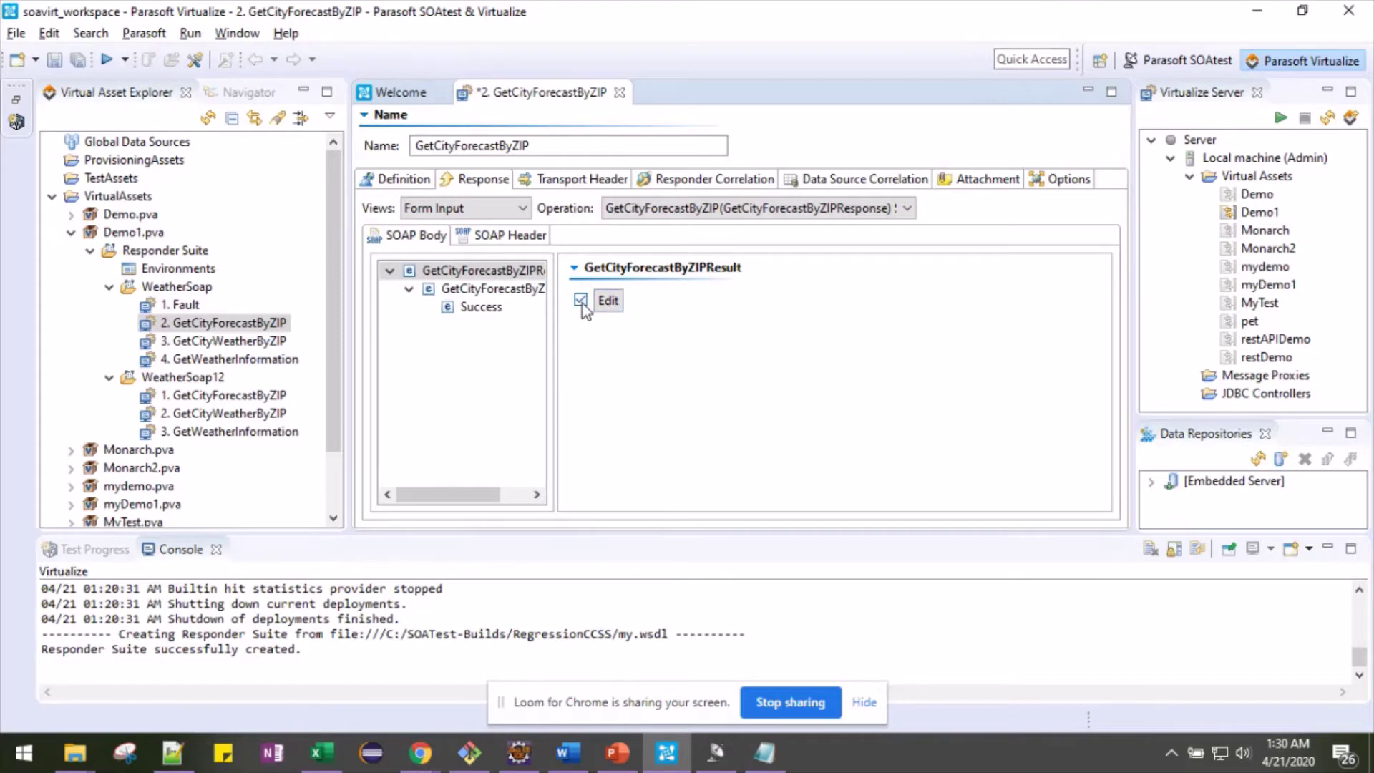
pyautogui.click(608, 303)
pyautogui.click(605, 300)
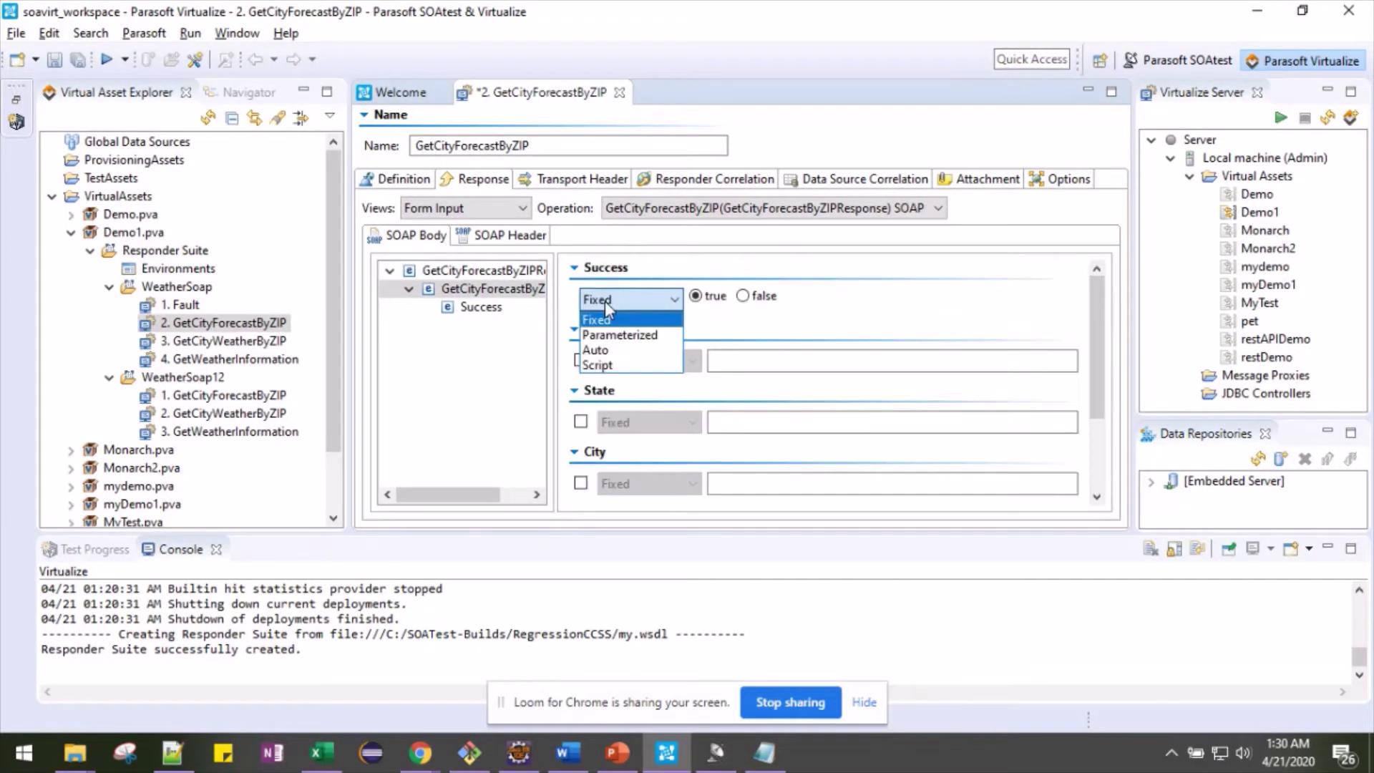
pyautogui.click(819, 332)
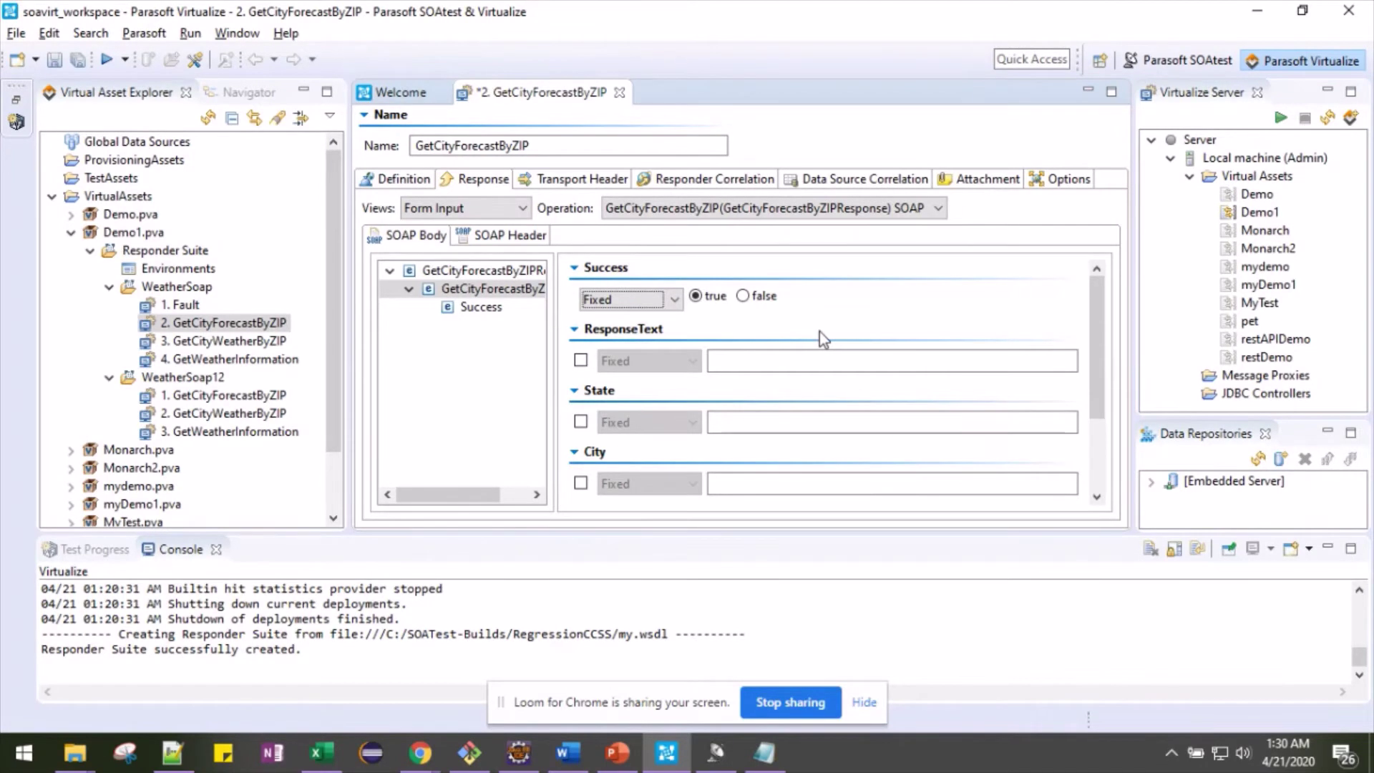
# Include ResponseText with the fixed value Test and State with the fixed value WA in the forecast result
pyautogui.click(580, 361)
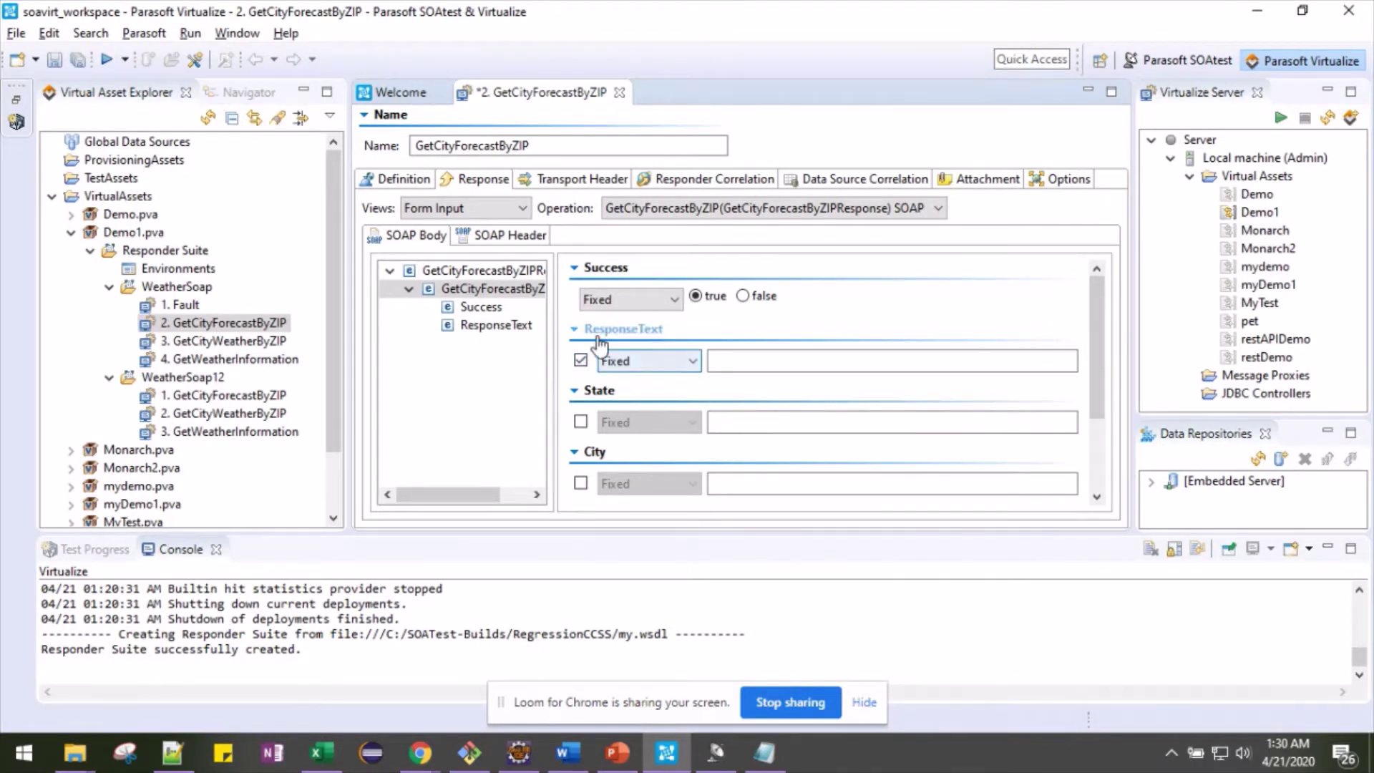
pyautogui.click(770, 365)
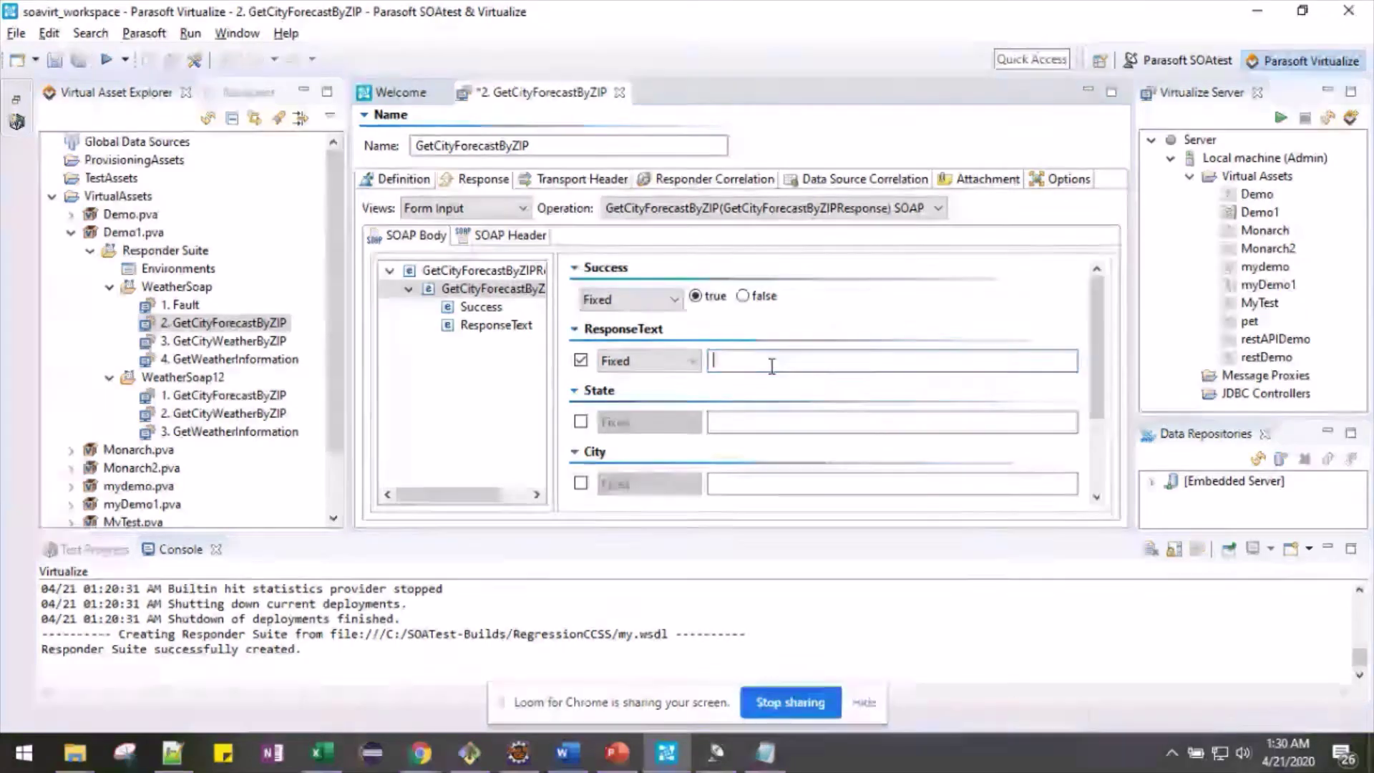
pyautogui.write('Test')
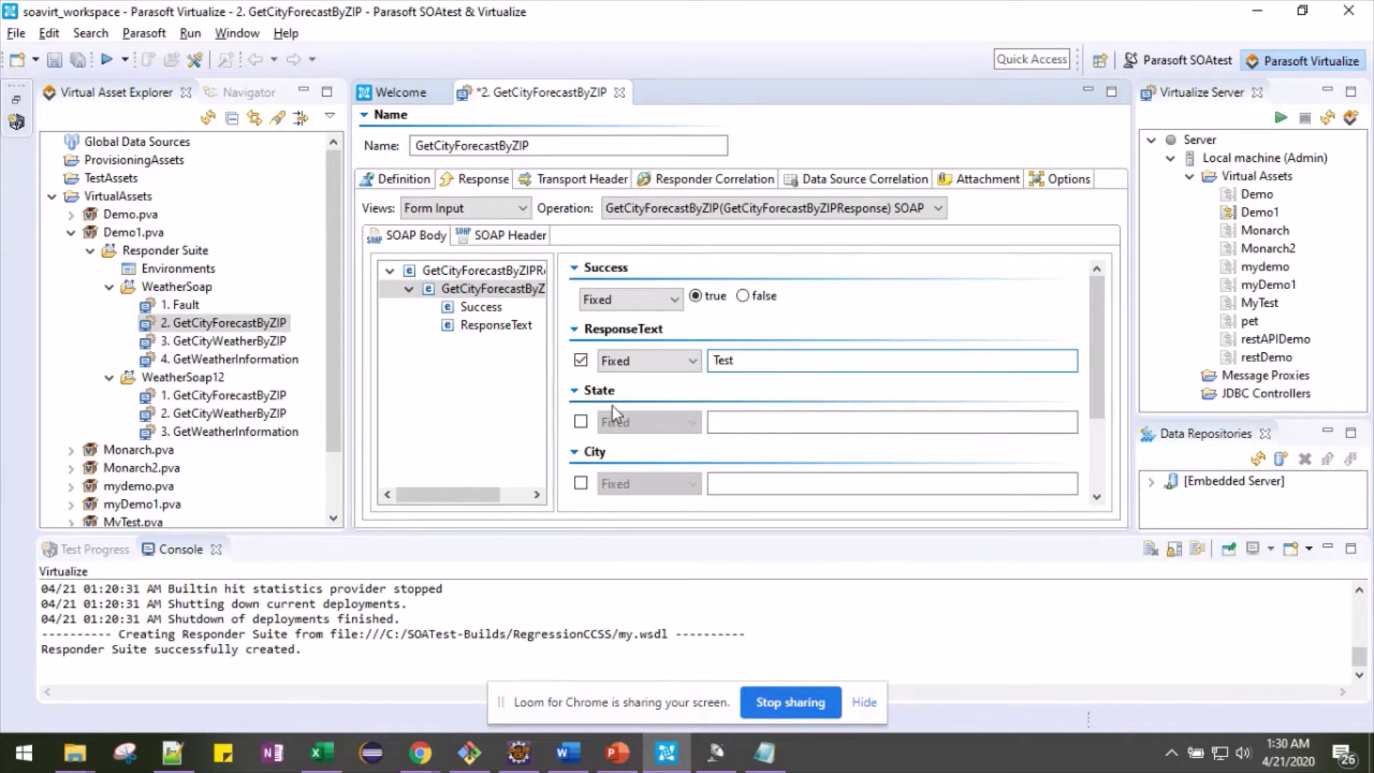
pyautogui.click(583, 421)
pyautogui.click(744, 423)
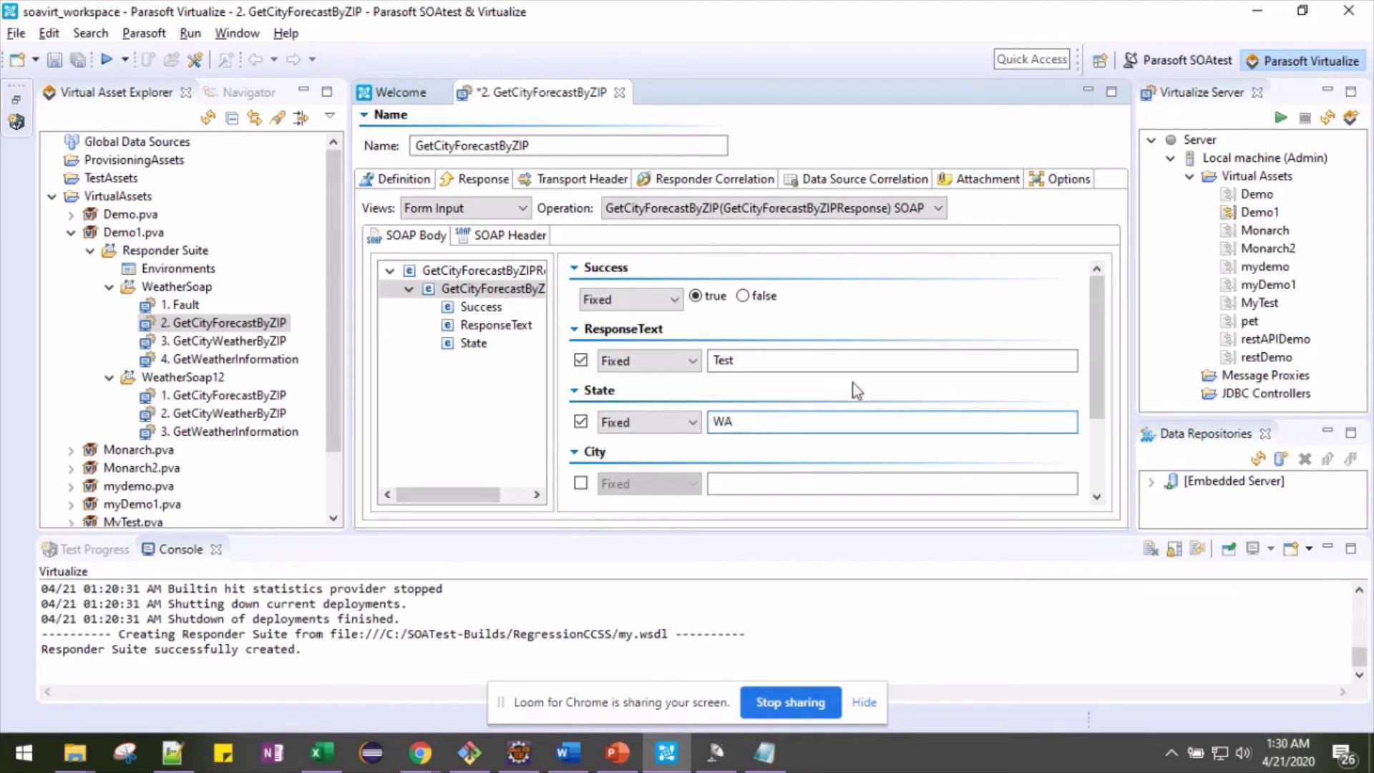
# Include City with the fixed value Seattle and WeatherStationCity with the fixed value Redmond
pyautogui.moveTo(1093, 299); pyautogui.dragTo(1093, 370)
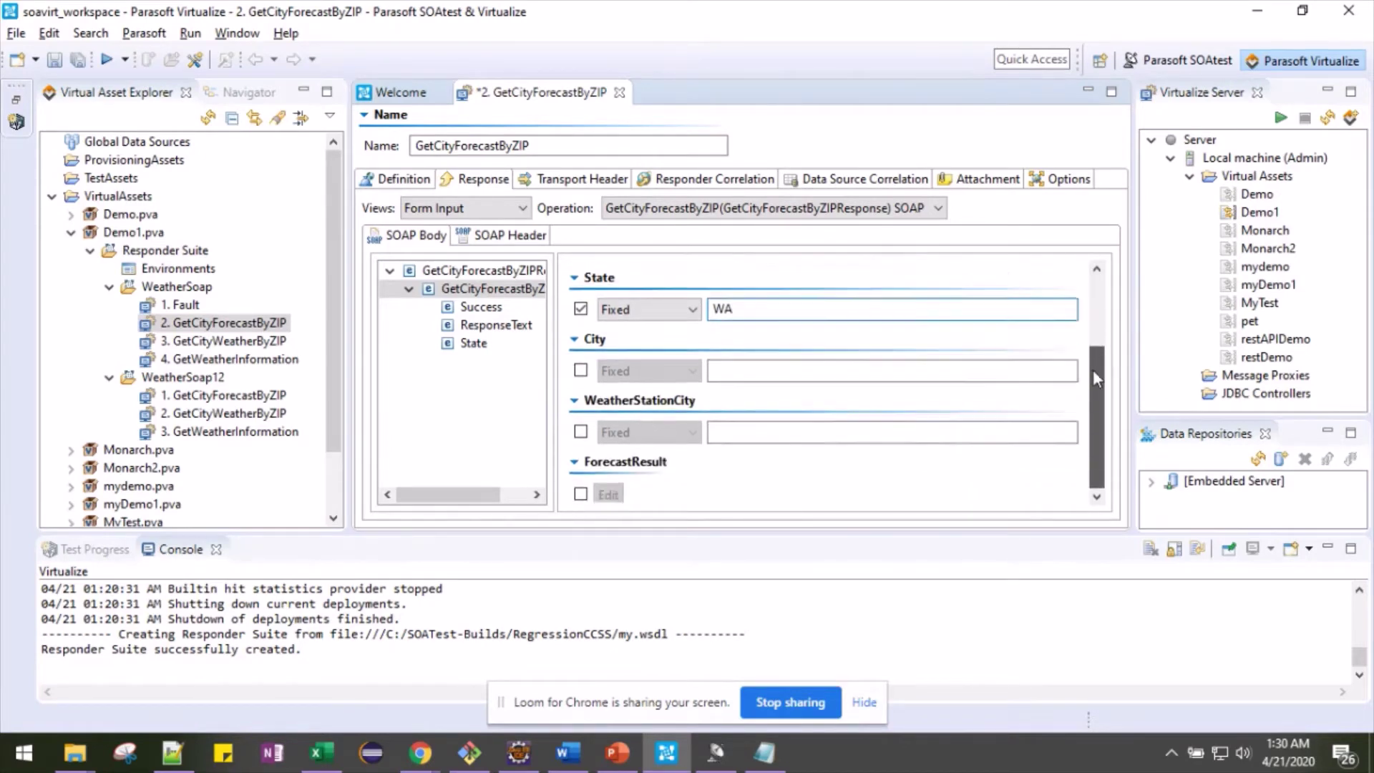
pyautogui.click(581, 364)
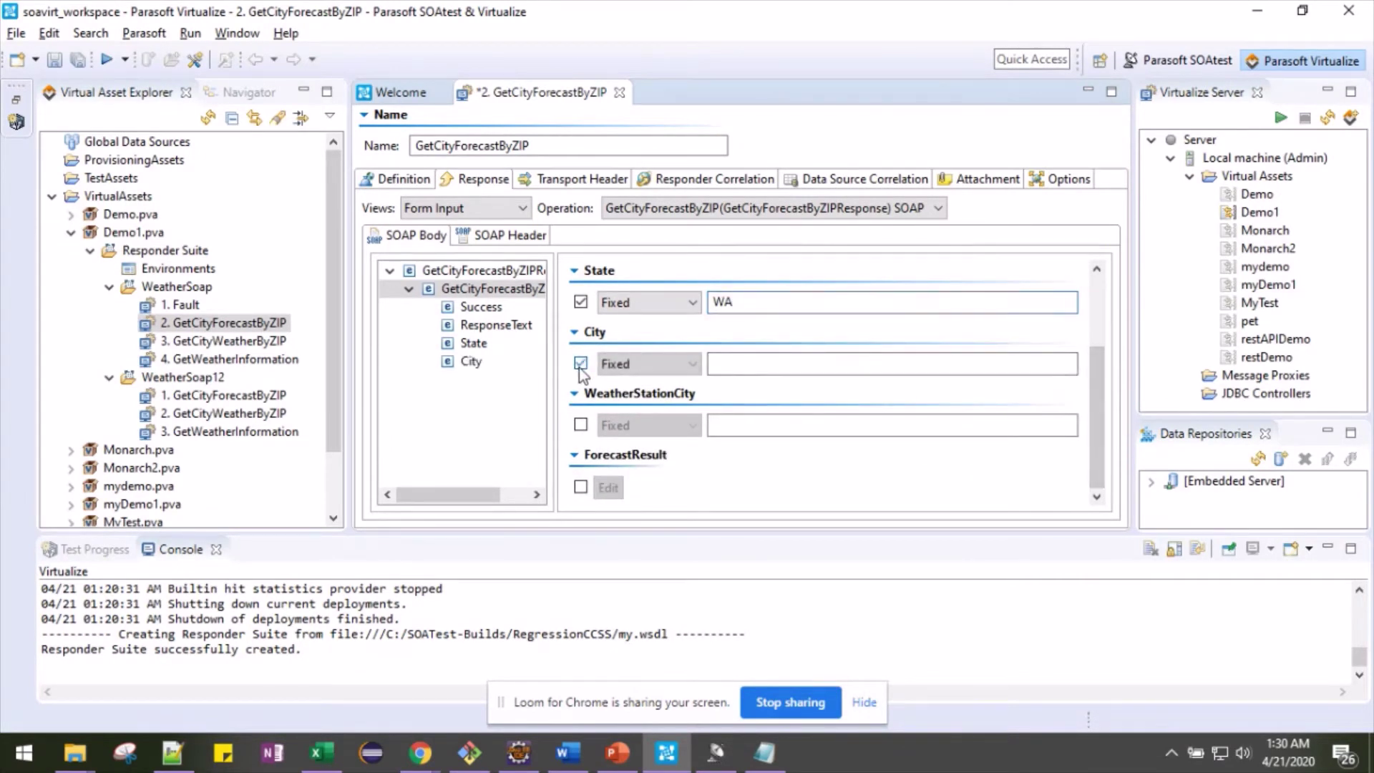
pyautogui.click(761, 367)
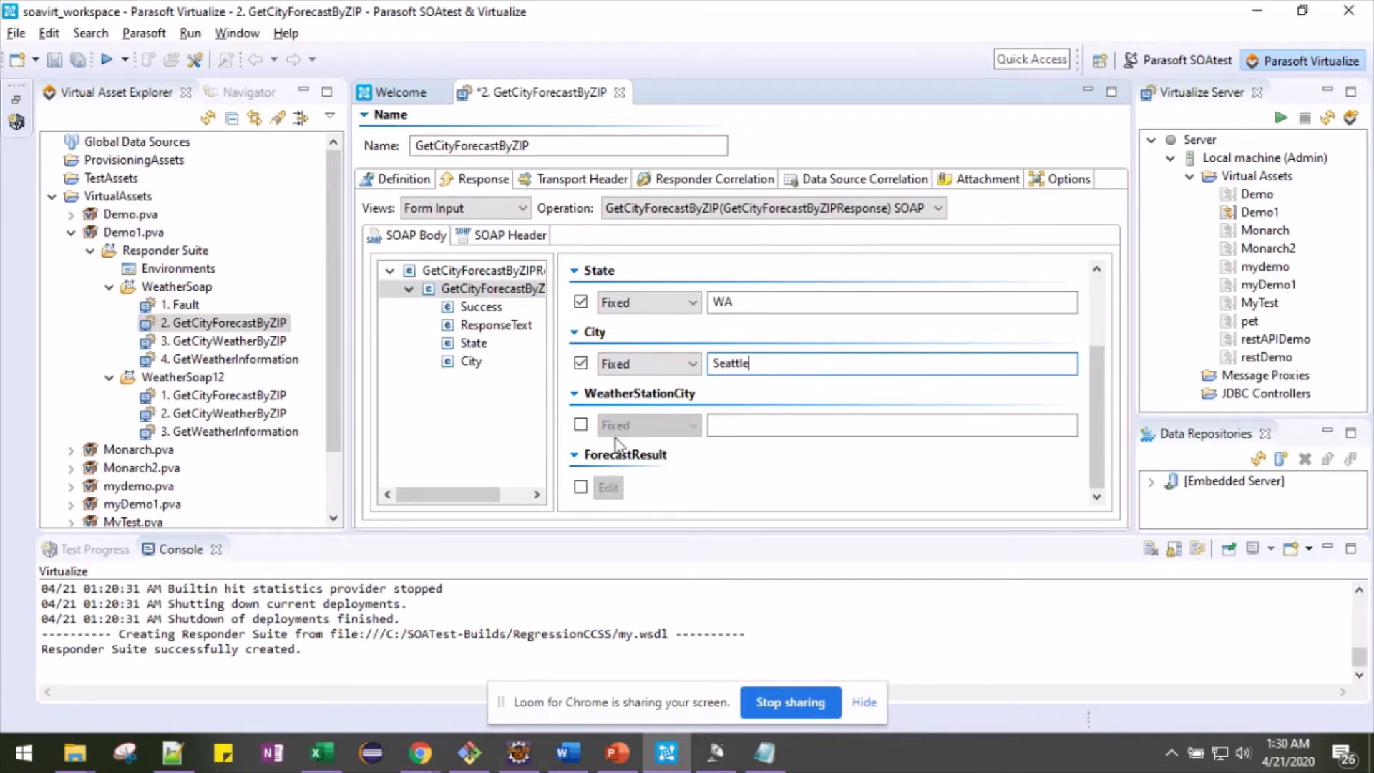
pyautogui.click(580, 425)
pyautogui.click(752, 425)
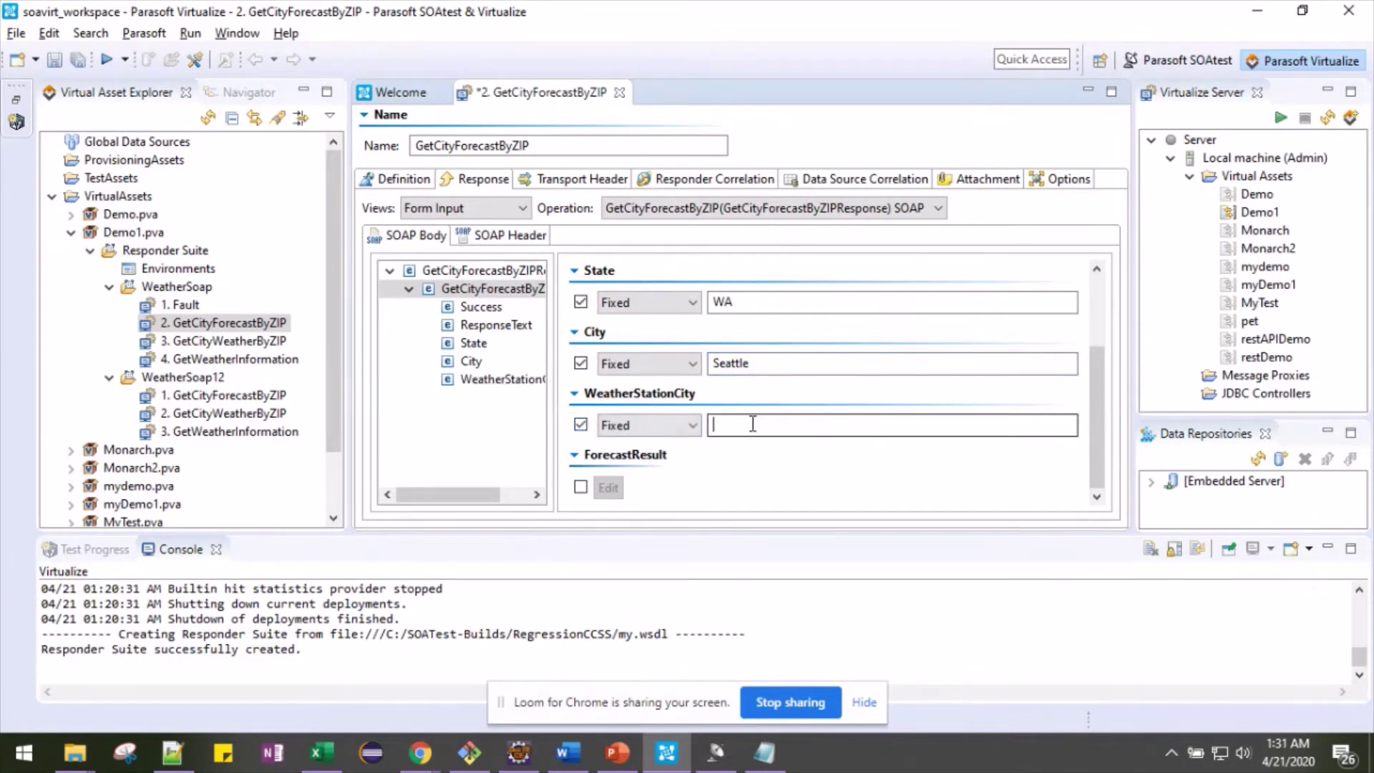
pyautogui.write('Redm')
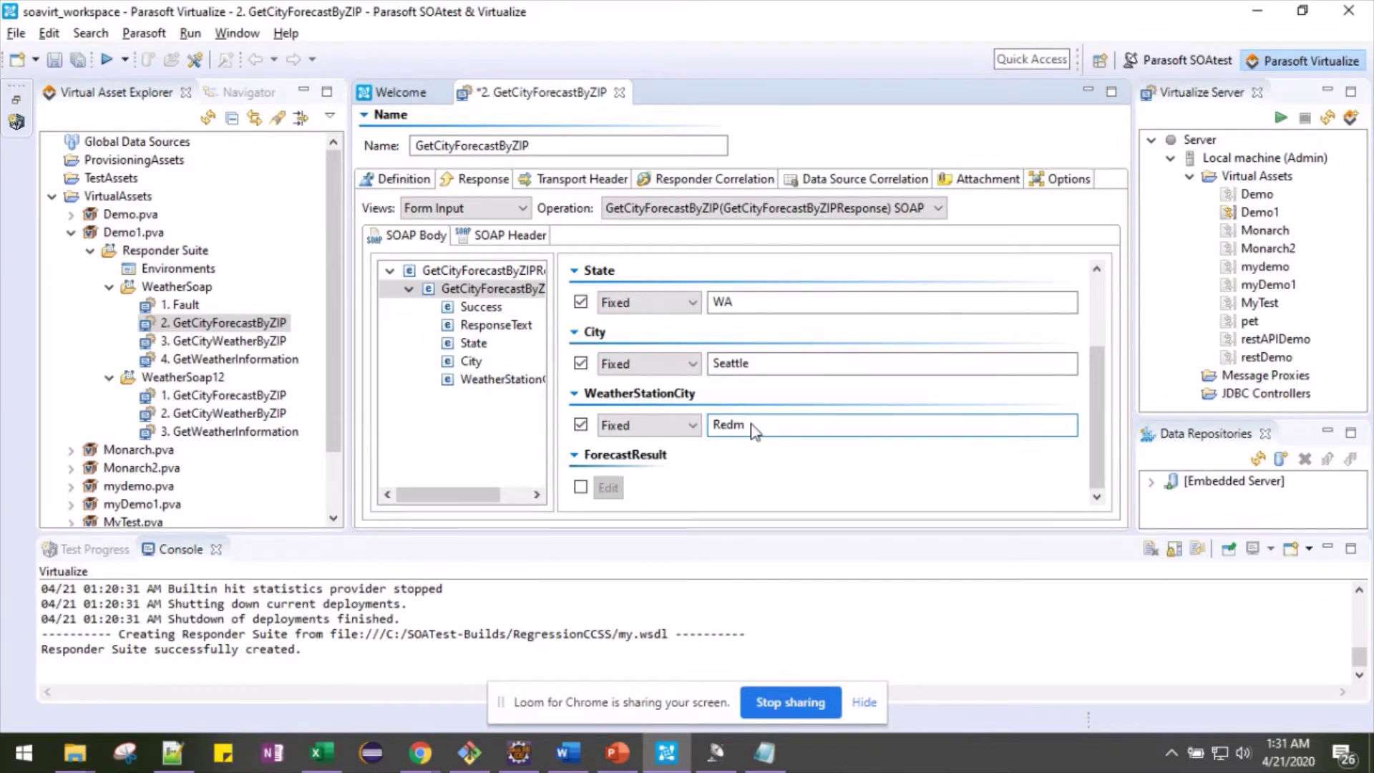
pyautogui.write('ond')
# Include the ForecastResult element and insert one Forecast entry in it
pyautogui.click(581, 488)
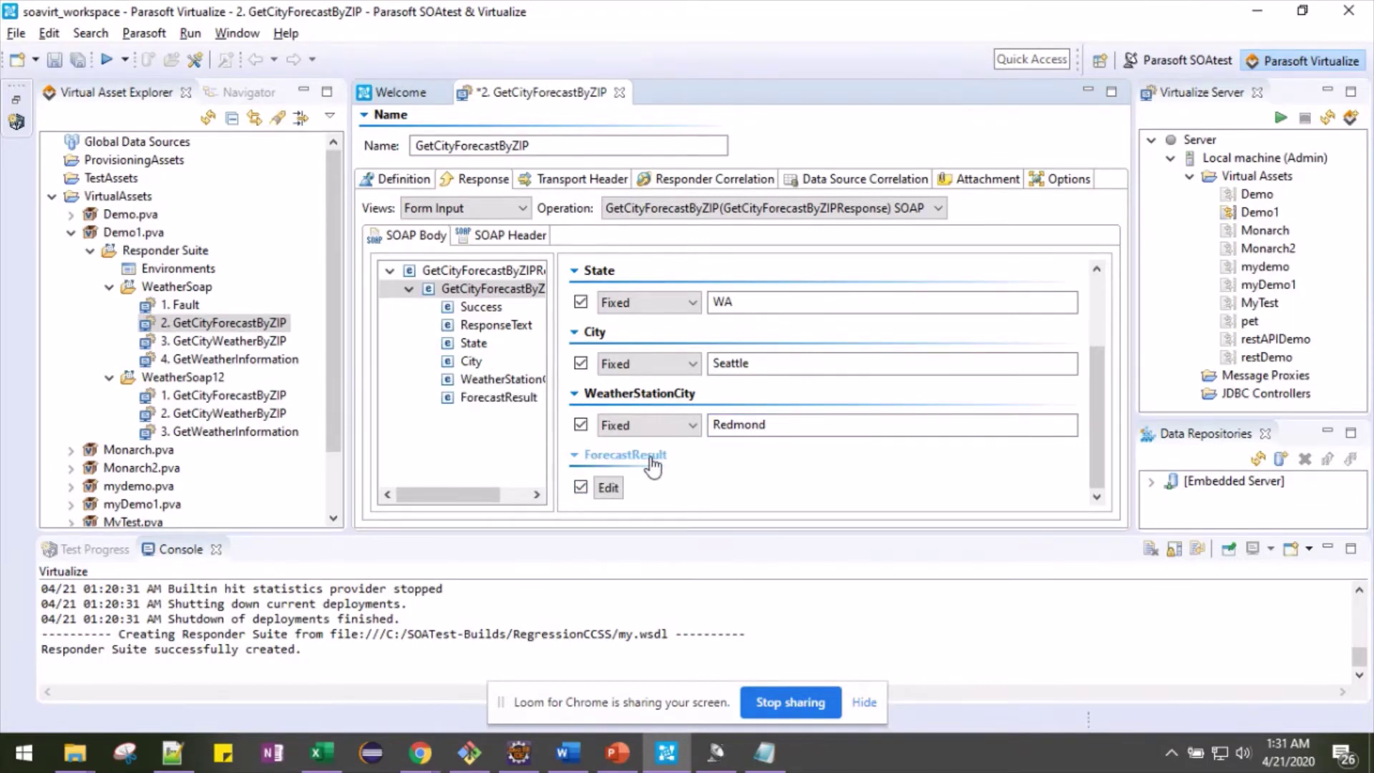
pyautogui.click(608, 487)
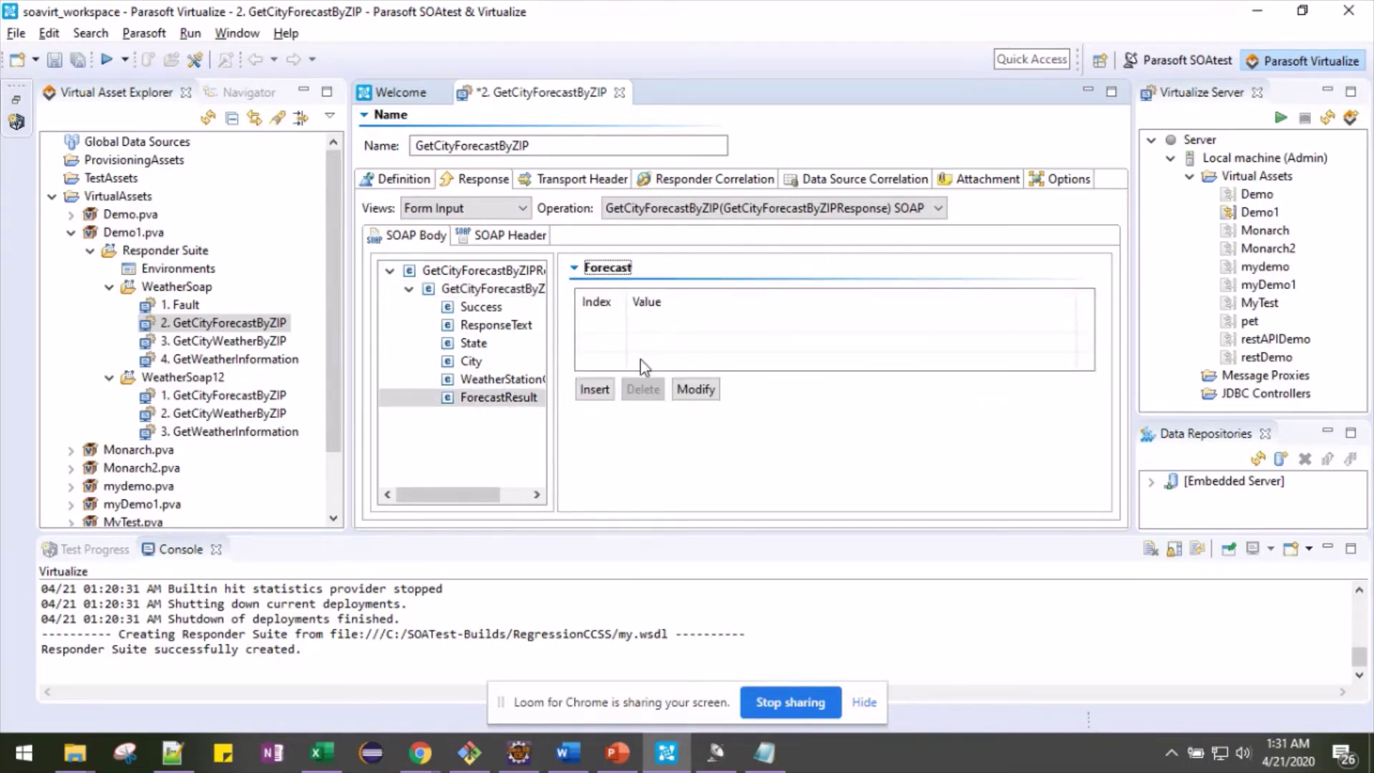
pyautogui.click(594, 389)
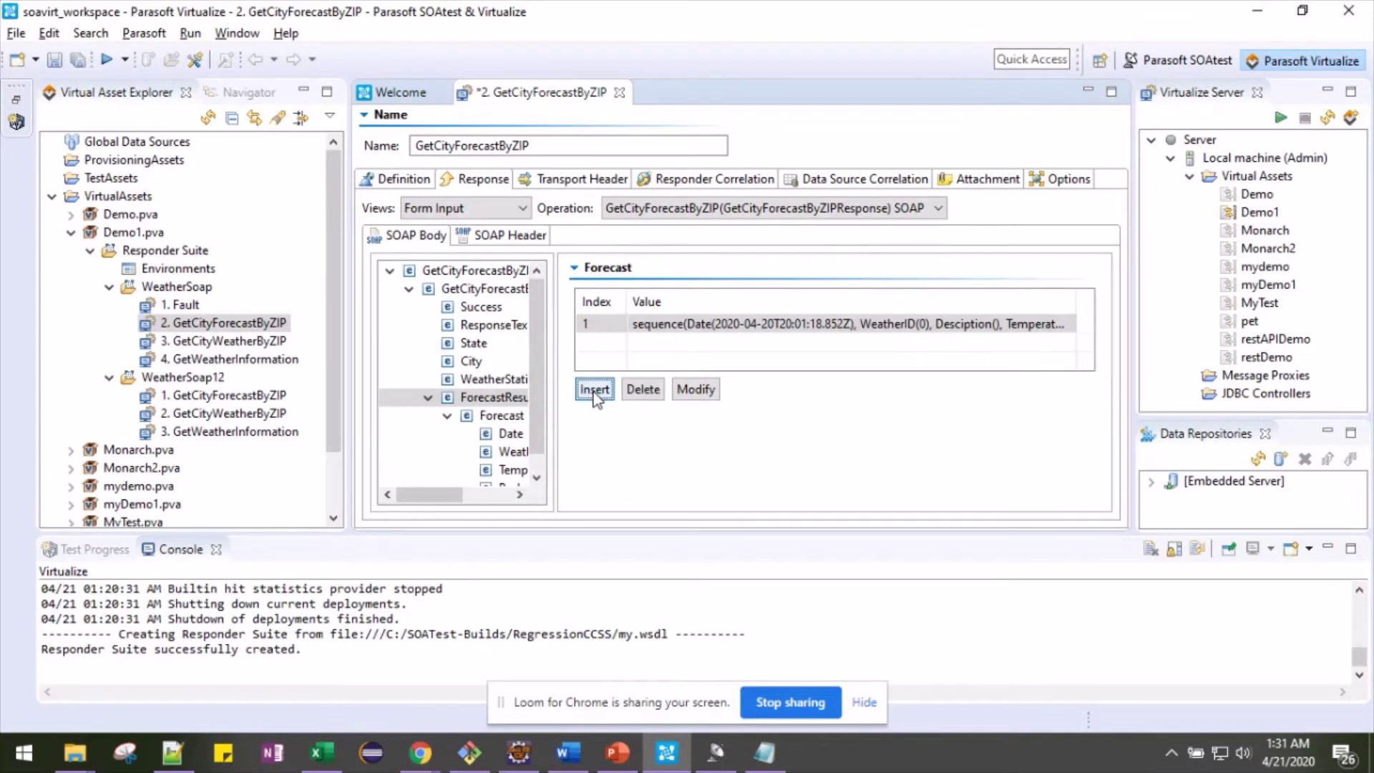
# Set the Forecast entry's WeatherID to 1 and include its Desciption with the fixed value SunnyDay
pyautogui.click(507, 419)
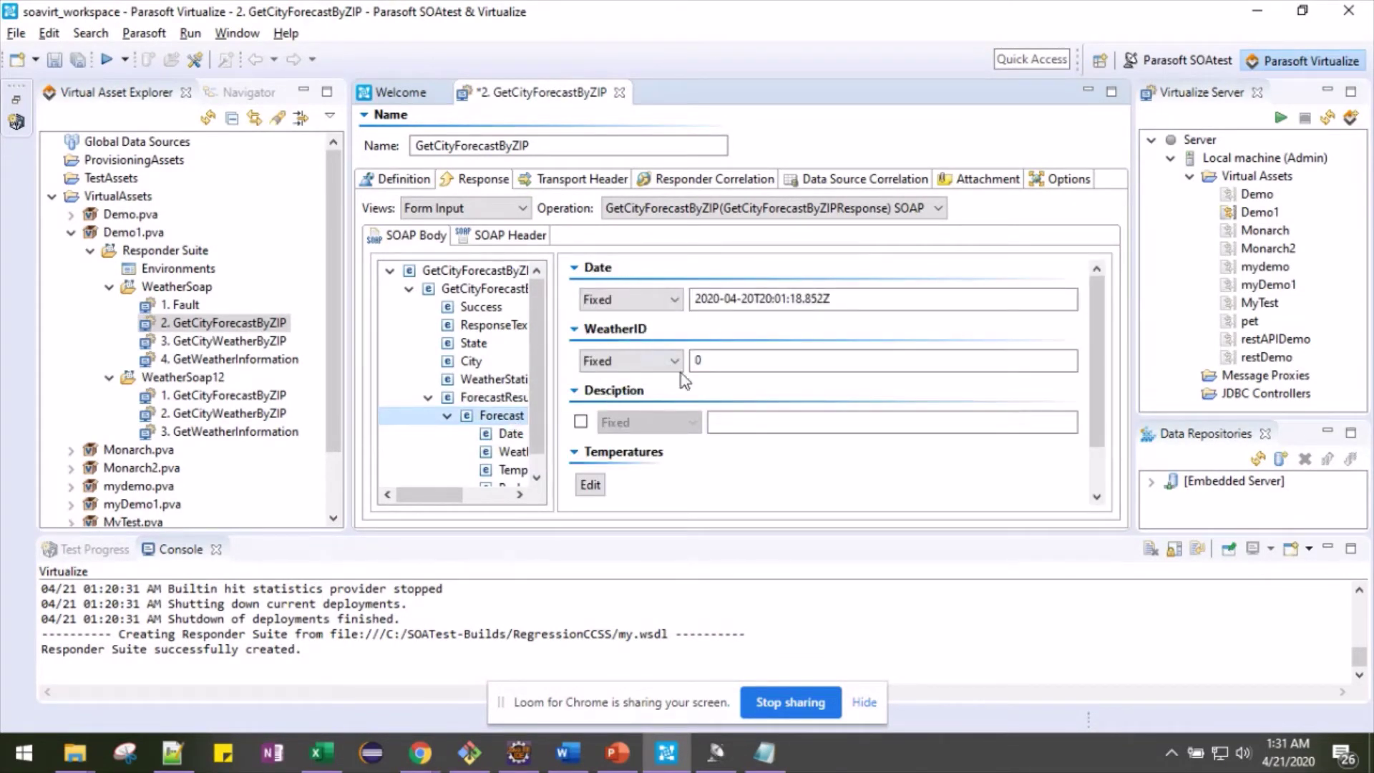
pyautogui.click(705, 359)
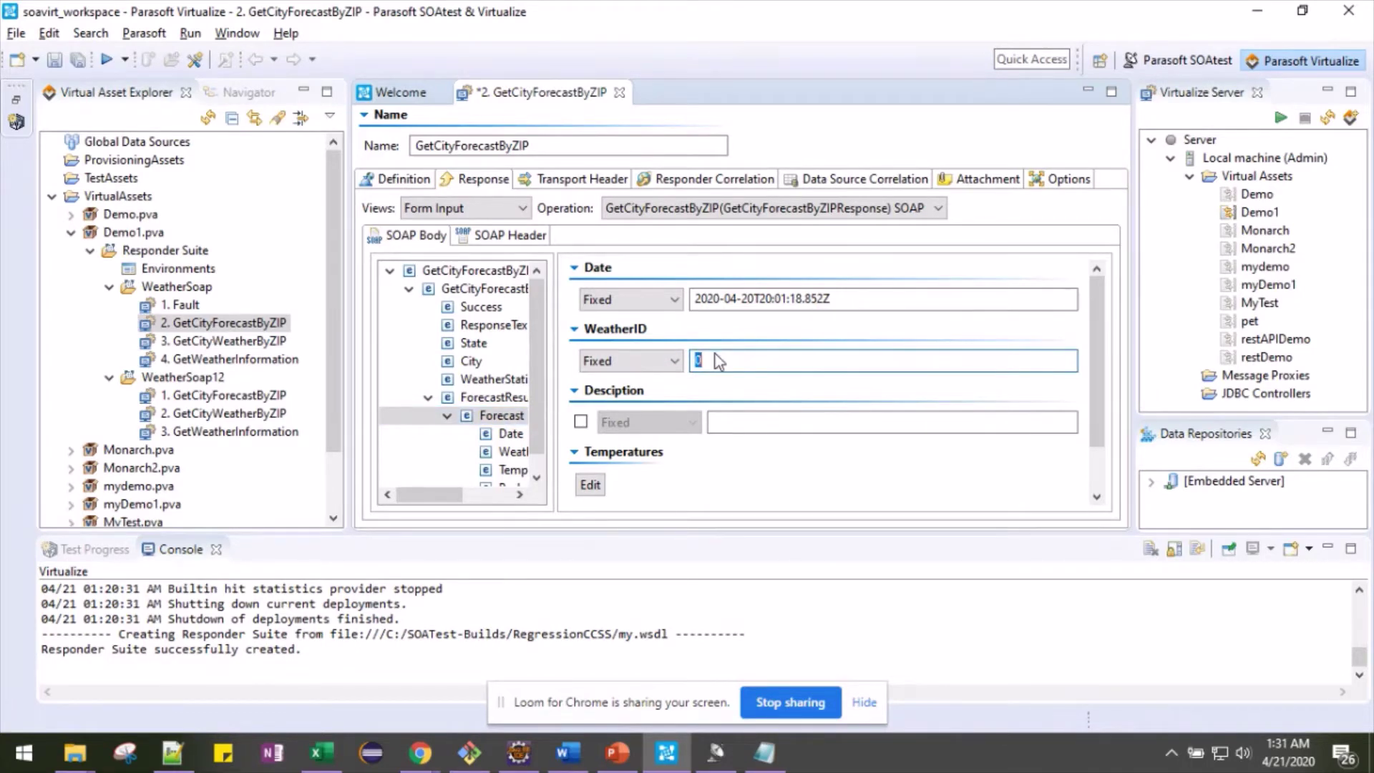
pyautogui.write('1')
pyautogui.click(580, 421)
pyautogui.click(729, 418)
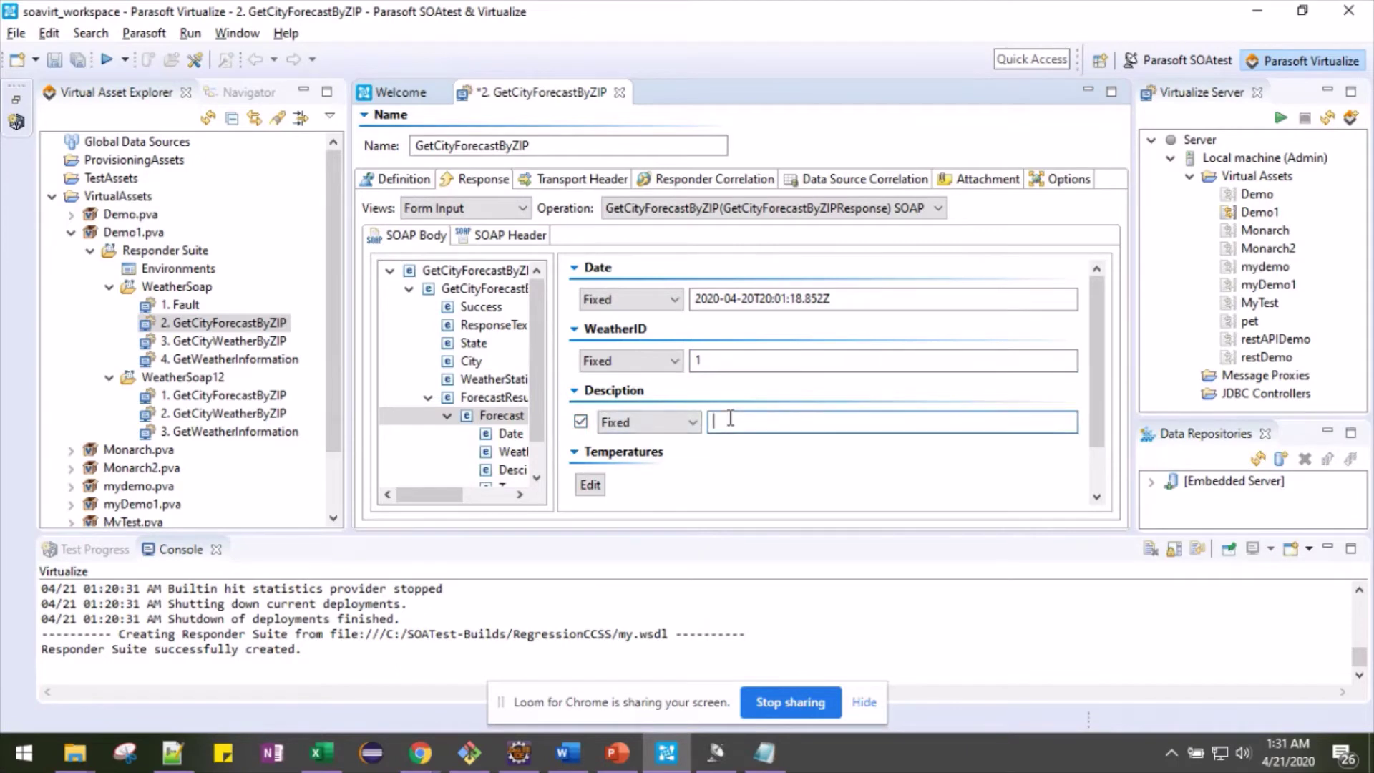
pyautogui.write('Sunny')
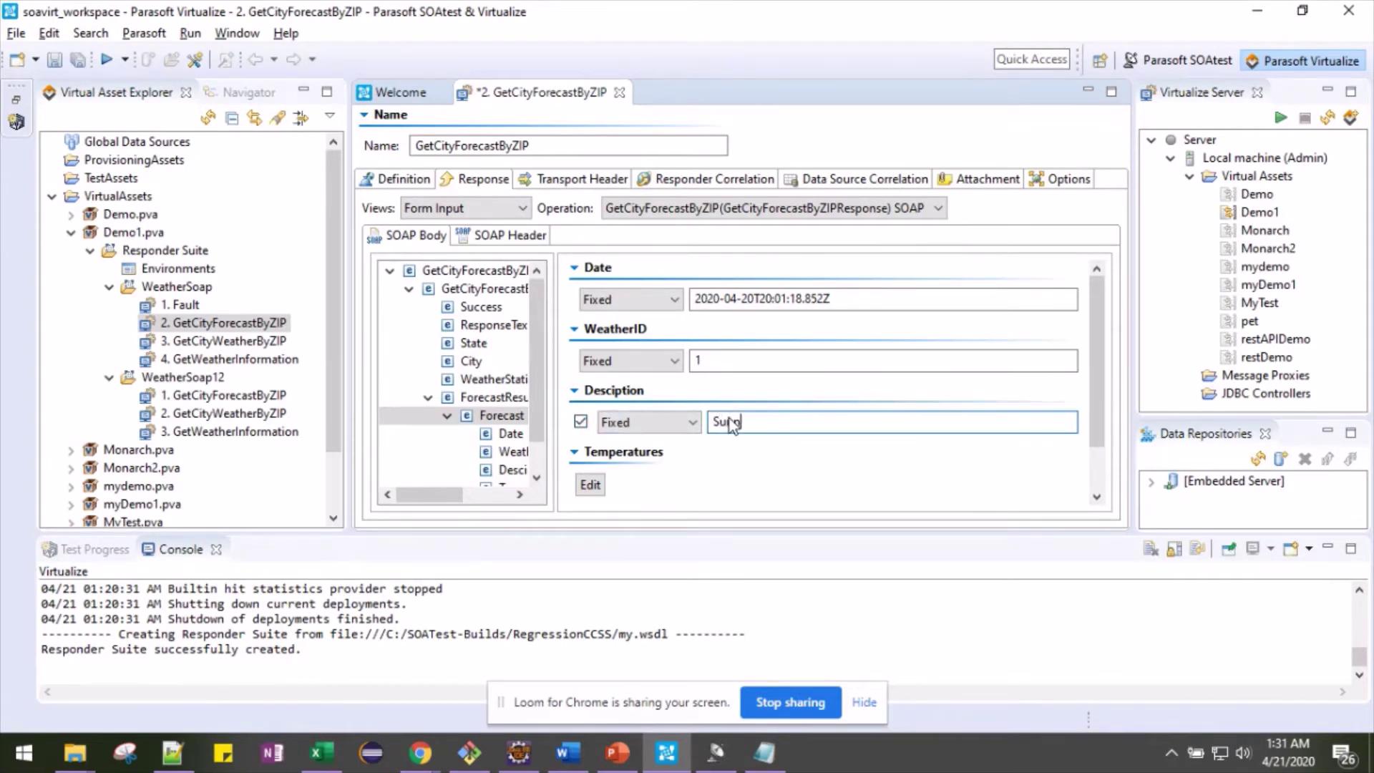
pyautogui.write('Day')
# In the forecast's Temperatures, include MorningLow with the fixed value 5 and DaytimeHigh with the fixed value 10
pyautogui.click(590, 484)
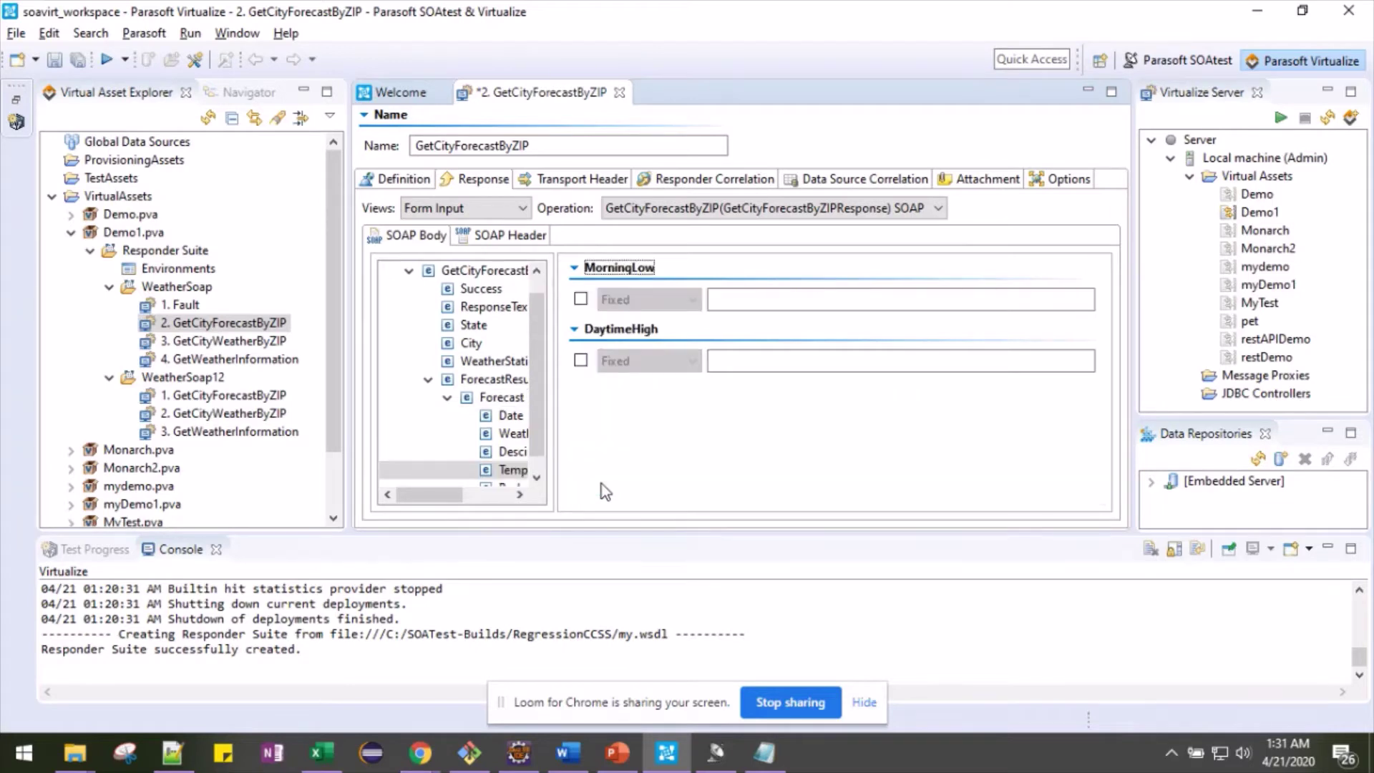
pyautogui.click(580, 299)
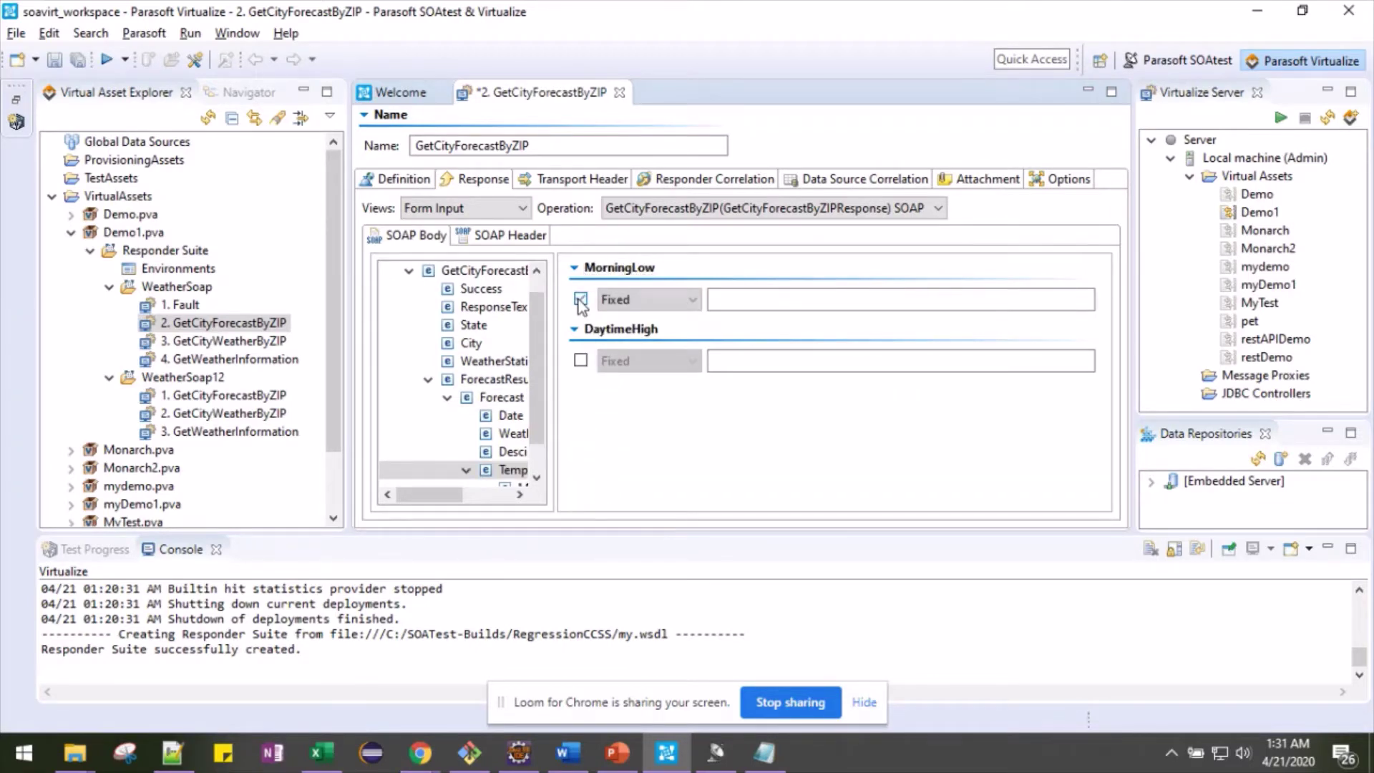
pyautogui.click(790, 297)
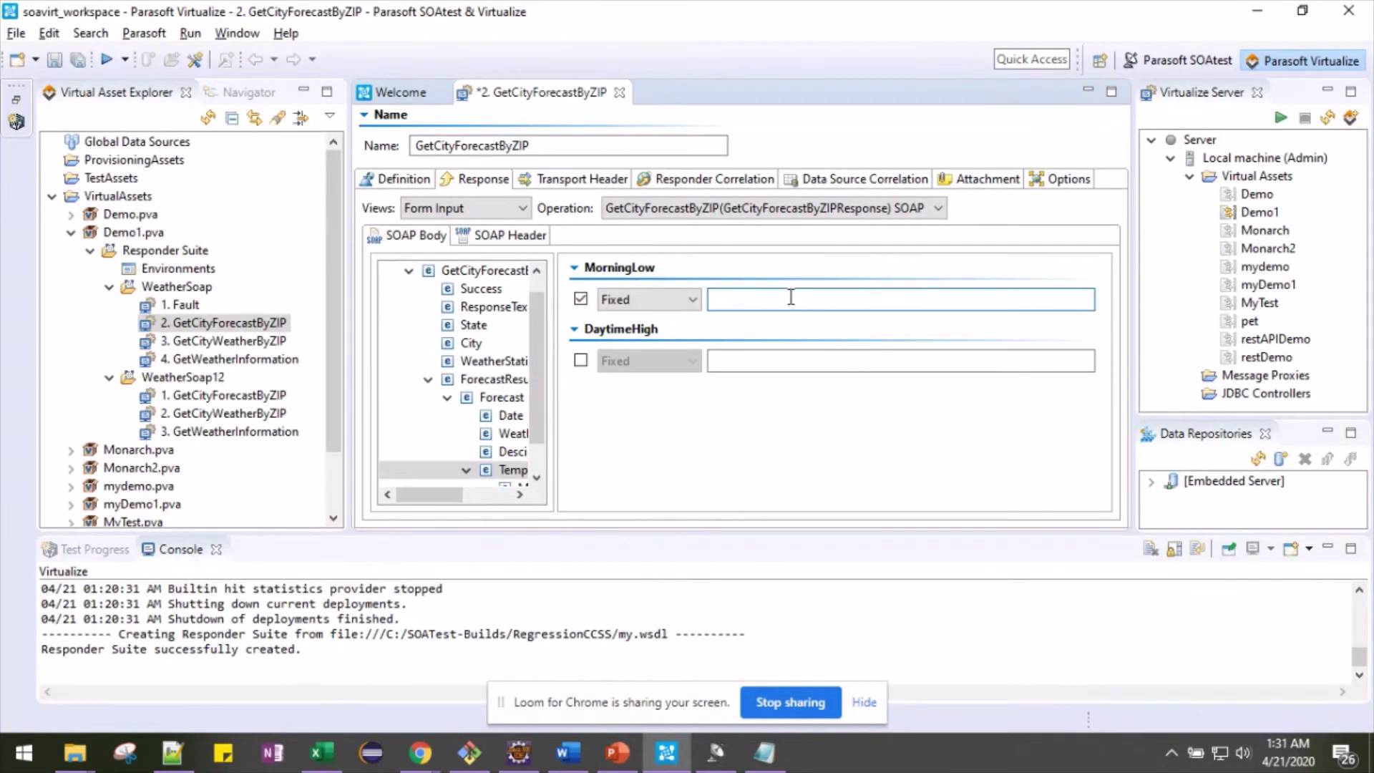
pyautogui.write('5')
pyautogui.click(581, 361)
pyautogui.click(750, 359)
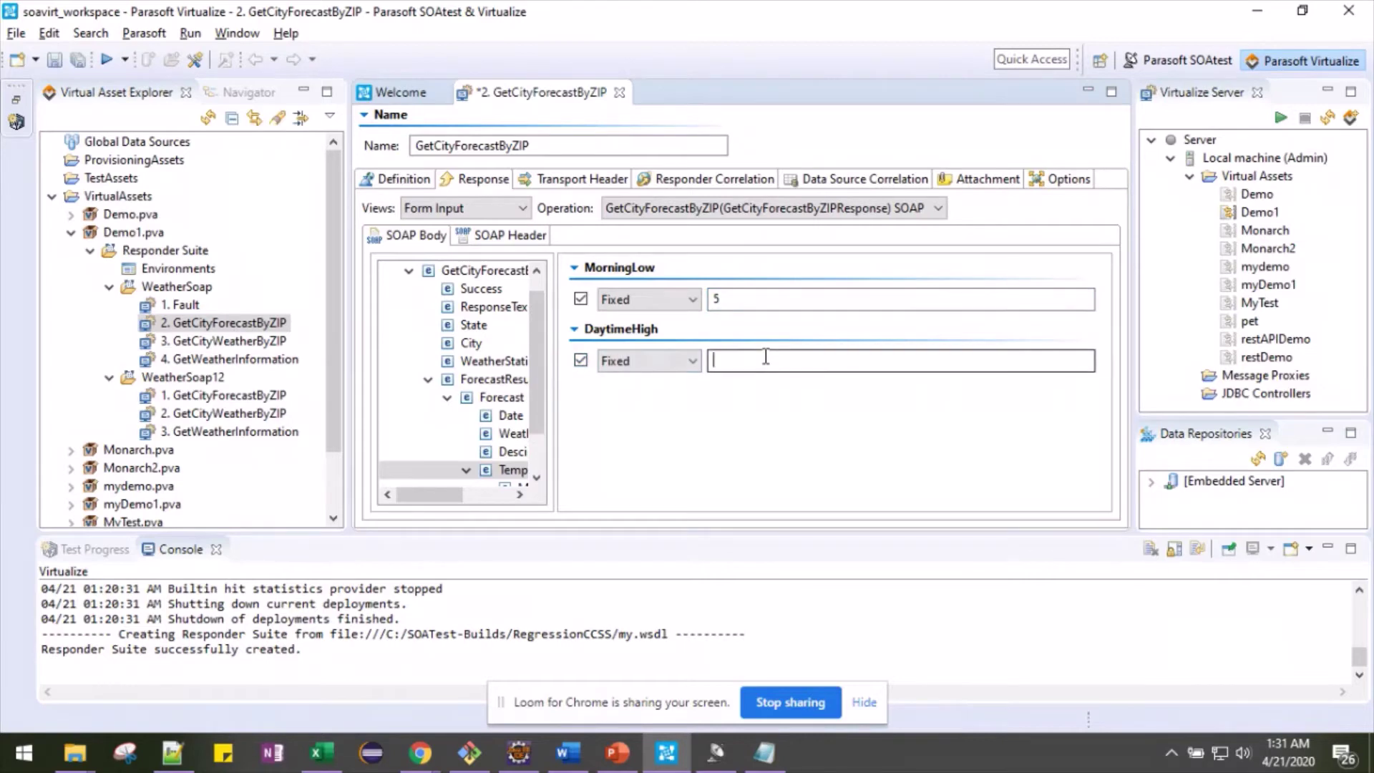
pyautogui.write('10')
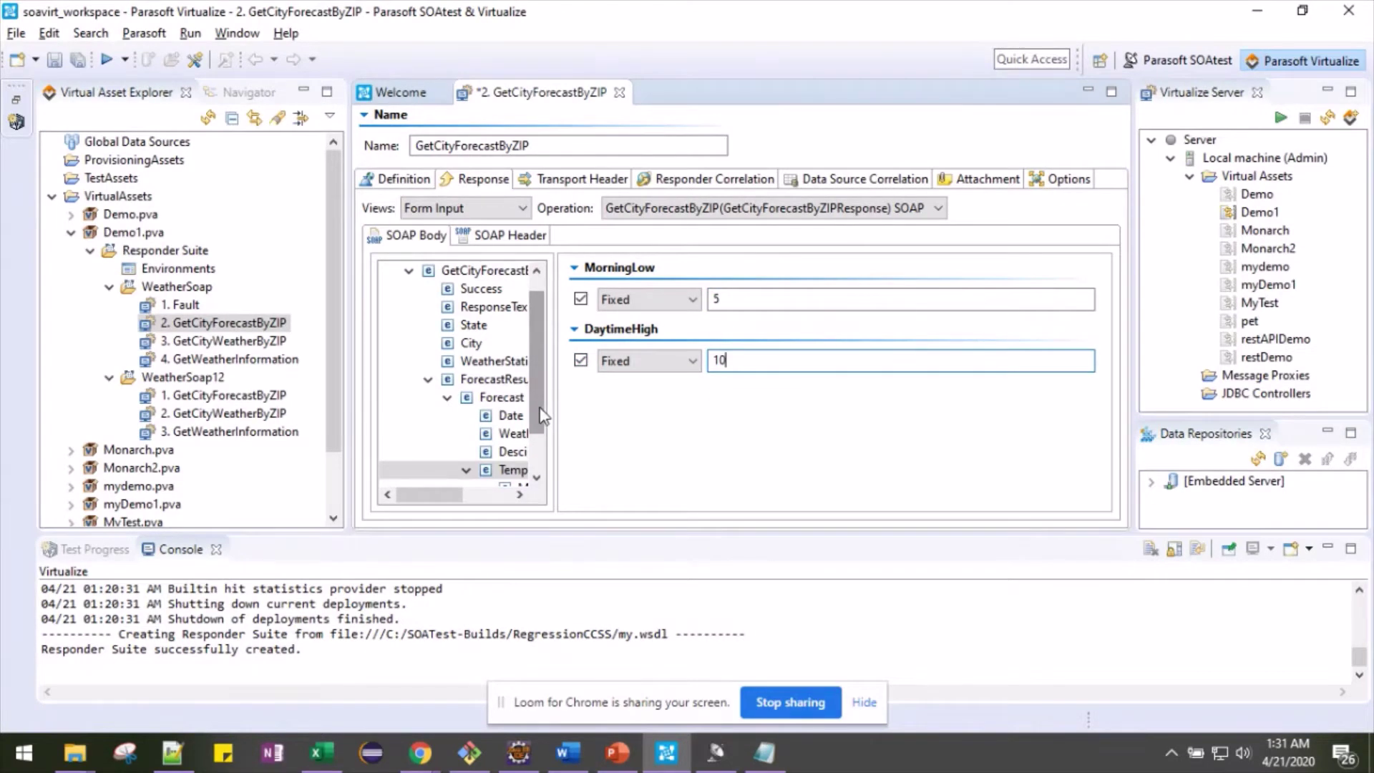
# In the forecast's ProbabilityOfPrecipiation, include Nighttime with the fixed value 5 and Daytime with the fixed value 10
pyautogui.scroll(-1, 544, 468)
pyautogui.click(521, 470)
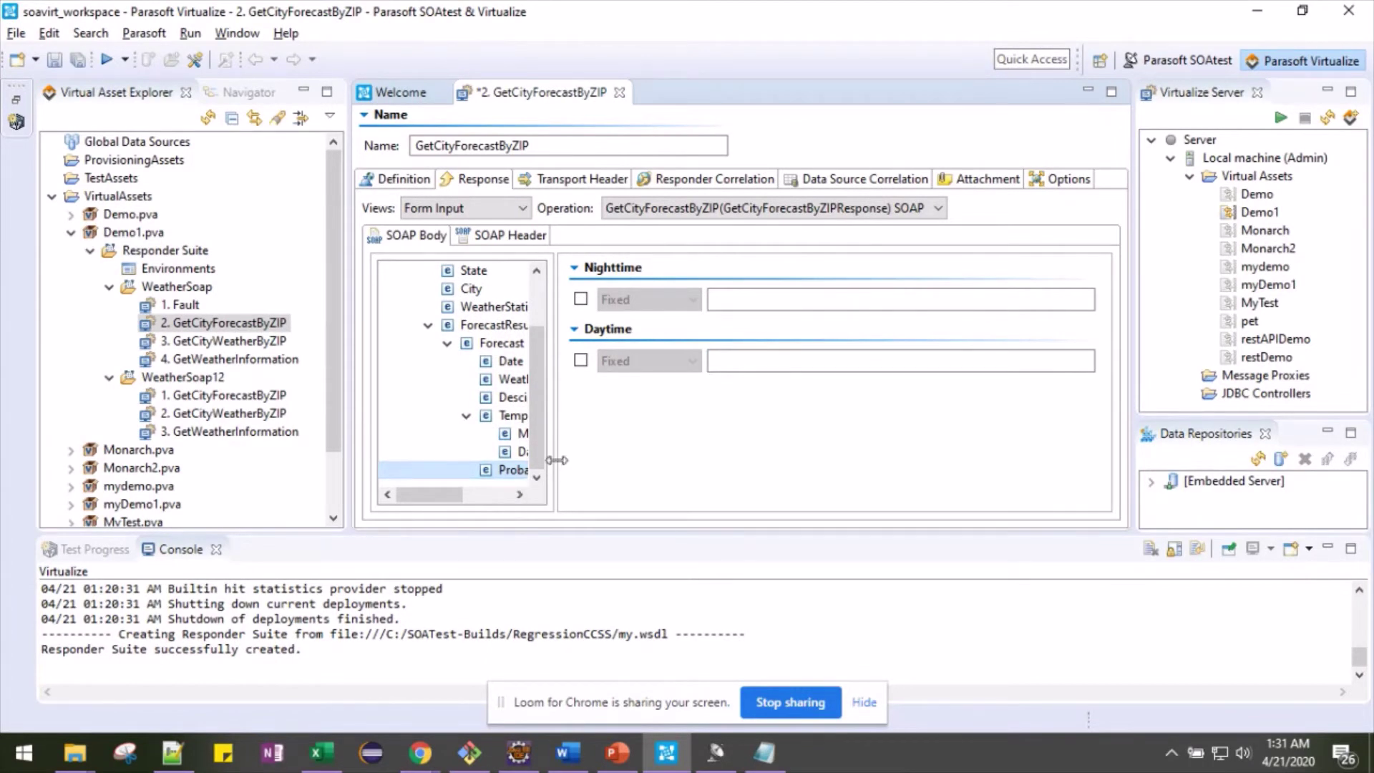
pyautogui.moveTo(554, 460); pyautogui.dragTo(640, 464)
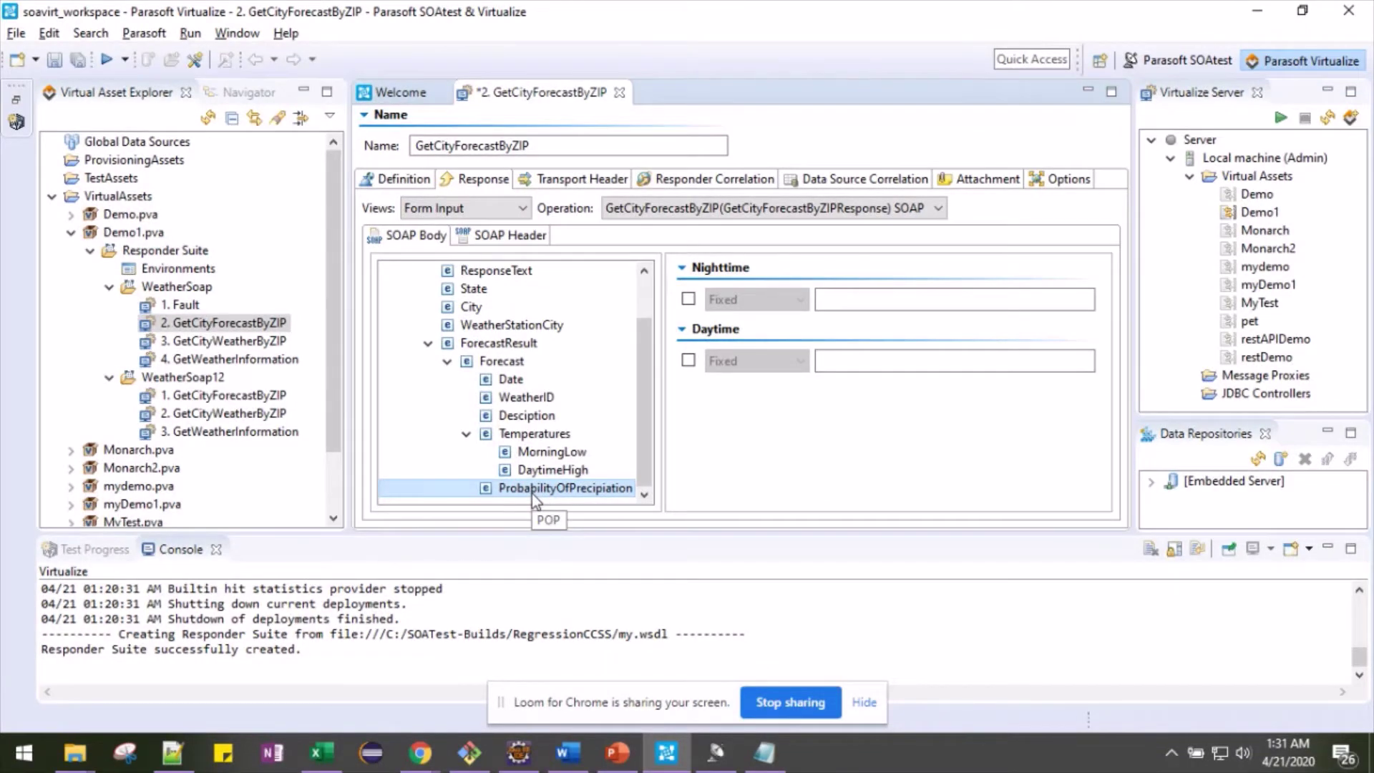
pyautogui.click(690, 299)
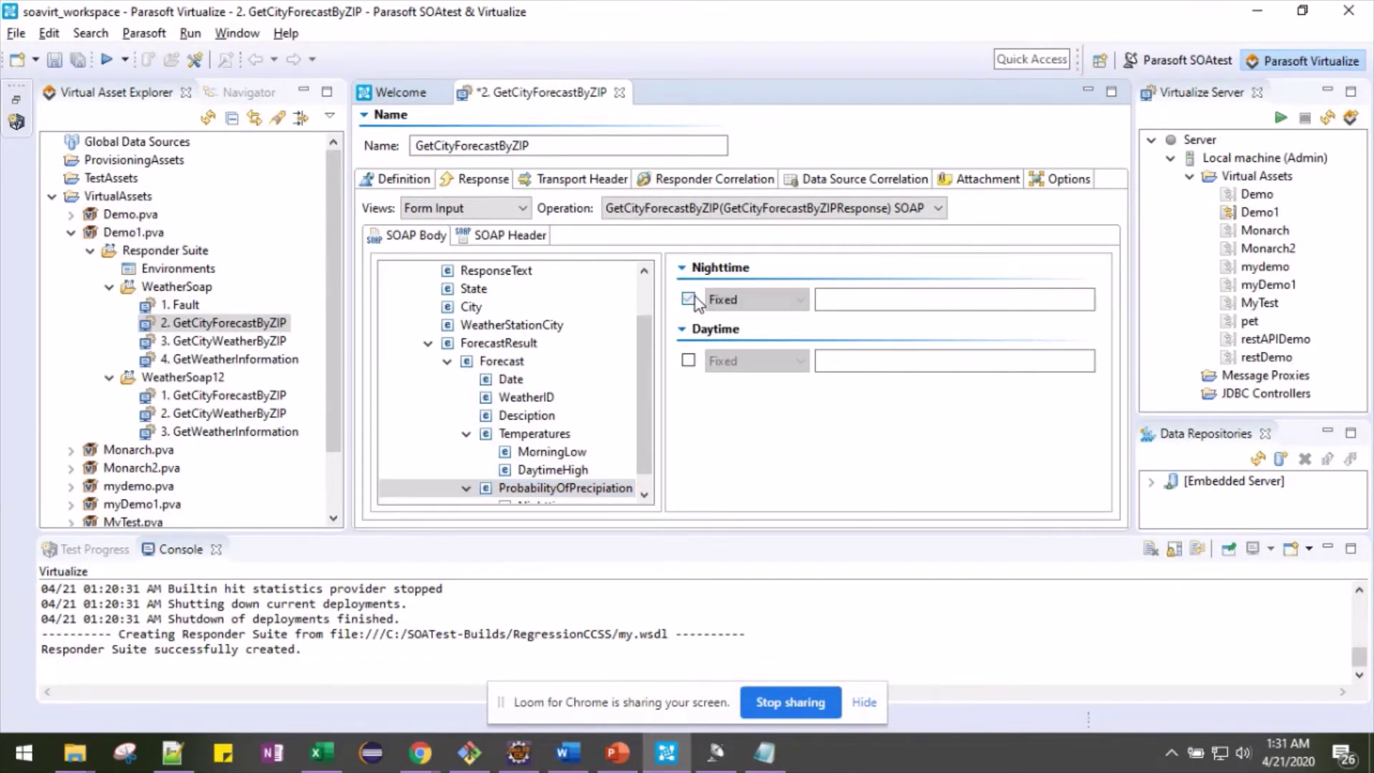
pyautogui.click(874, 297)
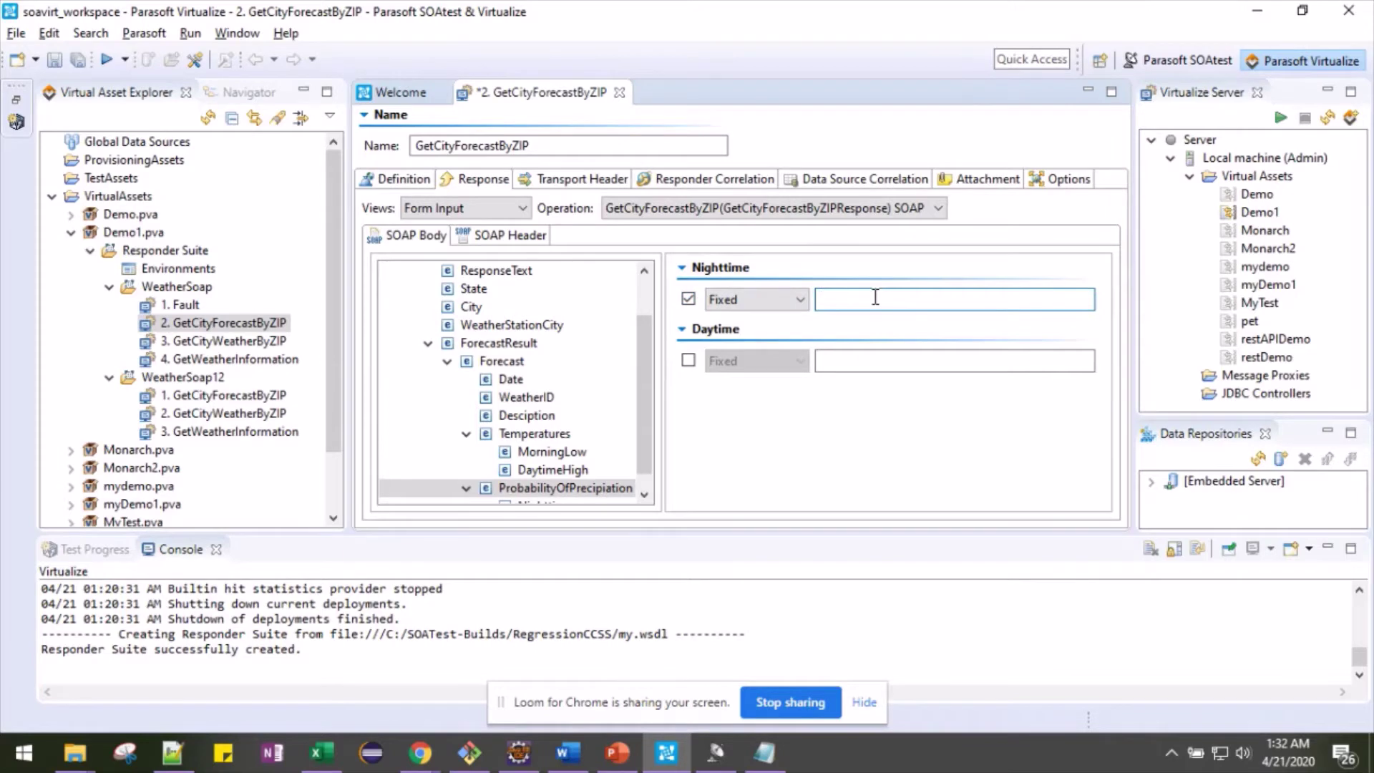
pyautogui.write('5')
pyautogui.click(687, 360)
pyautogui.click(876, 362)
pyautogui.write('1')
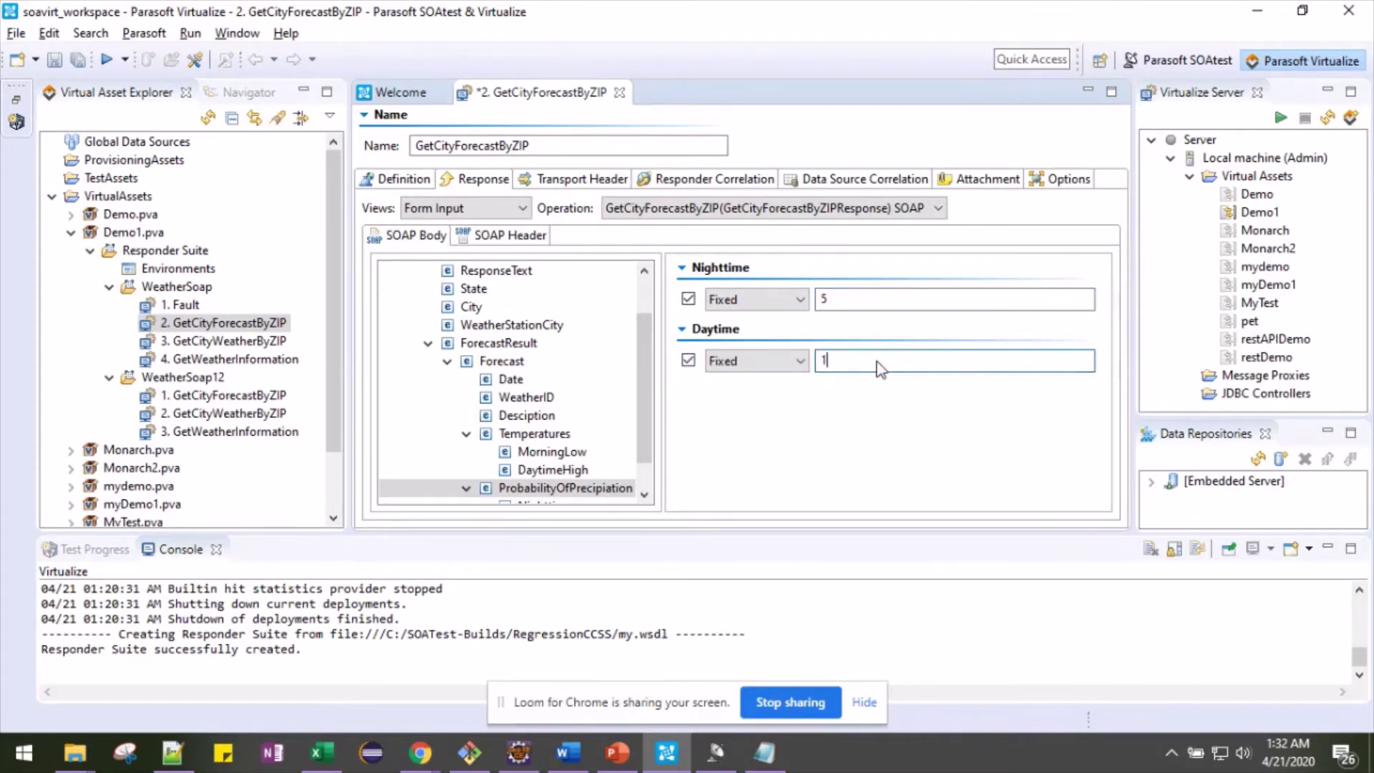
pyautogui.write('0')
# Review the Nighttime and Daytime response elements and the responder's Transport and Request Body correlation settings
pyautogui.scroll(-1, 615, 472)
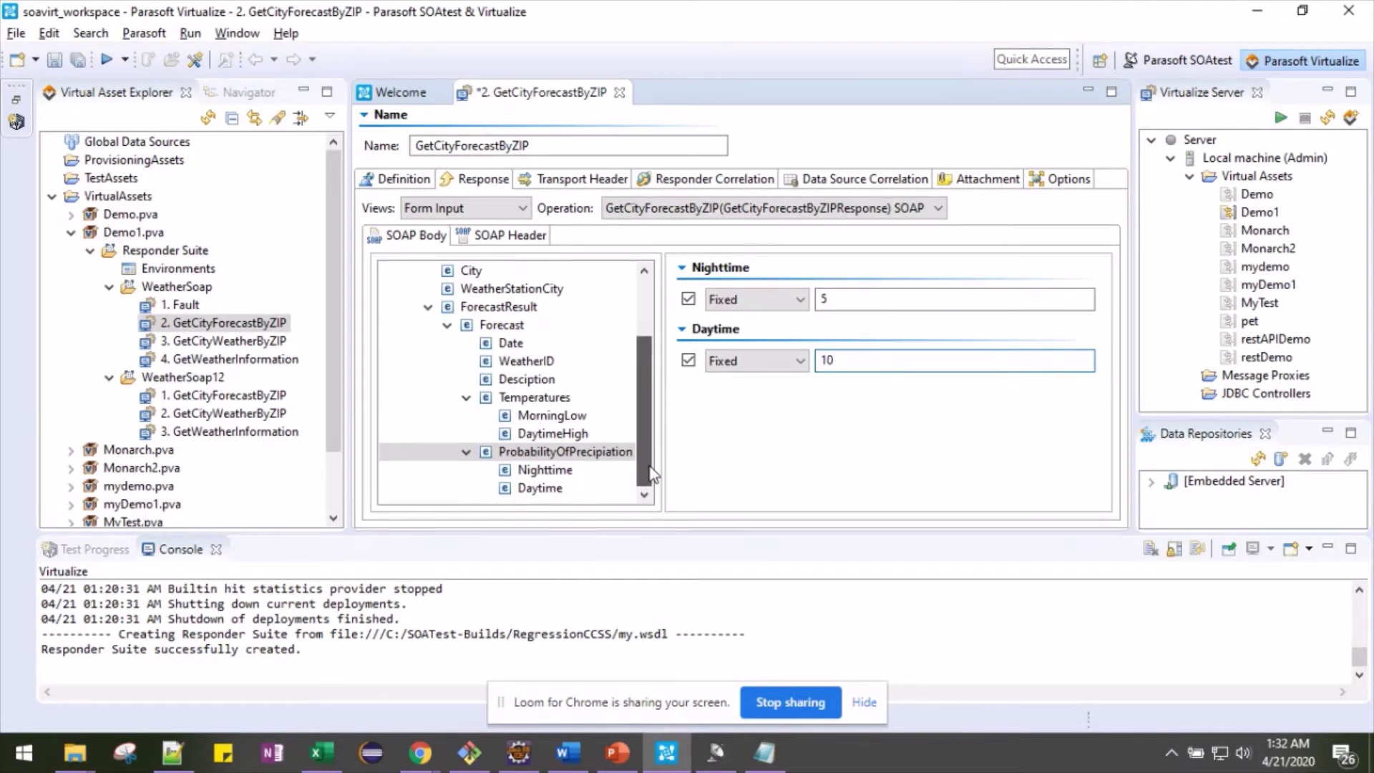
pyautogui.click(585, 472)
pyautogui.click(575, 491)
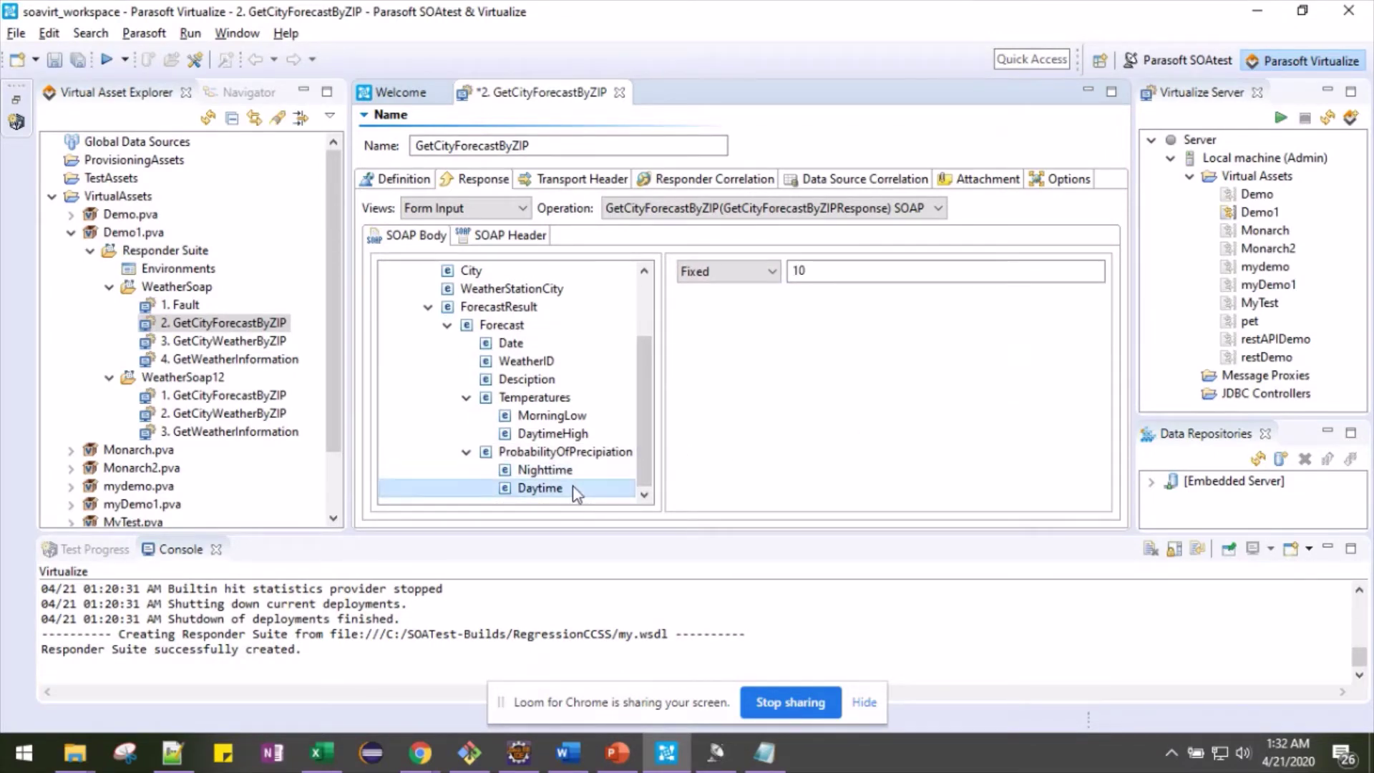
pyautogui.moveTo(648, 432); pyautogui.dragTo(658, 302)
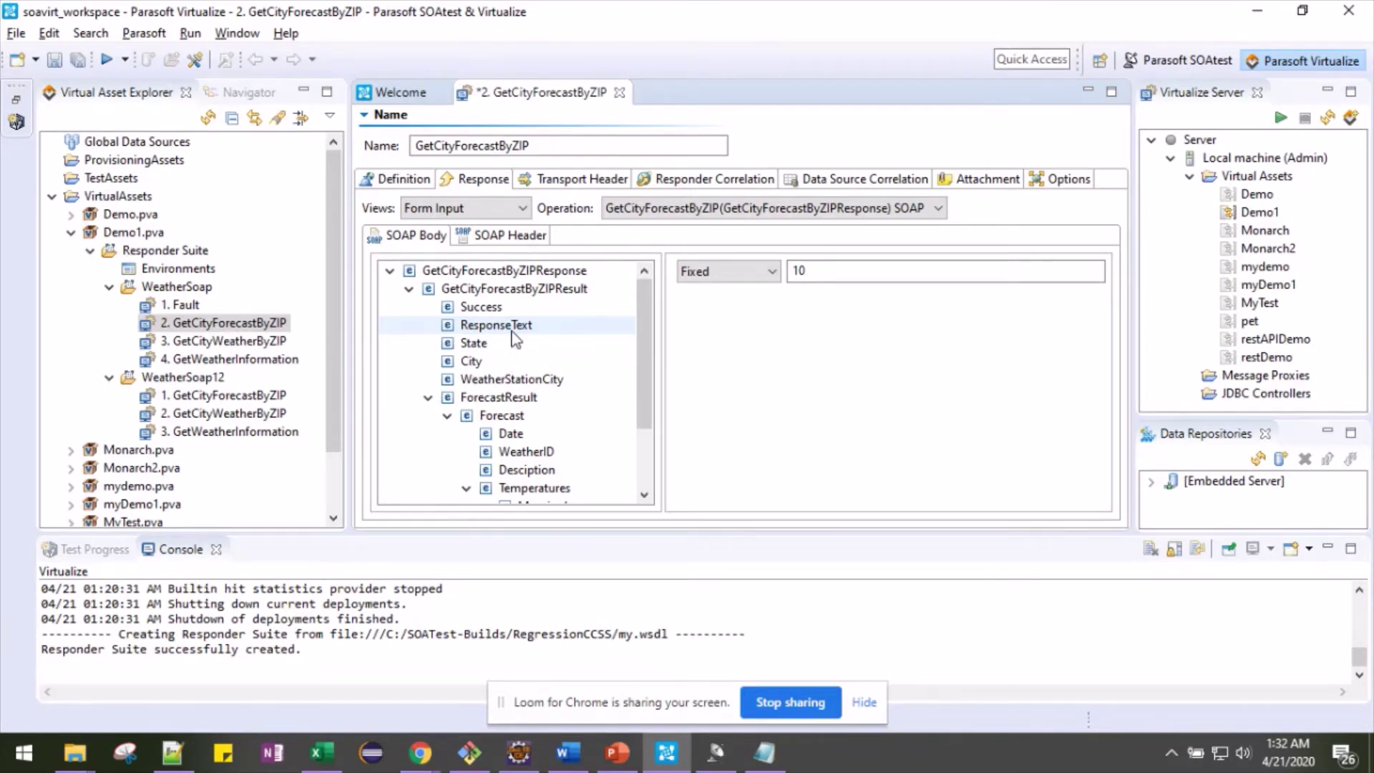
pyautogui.click(659, 183)
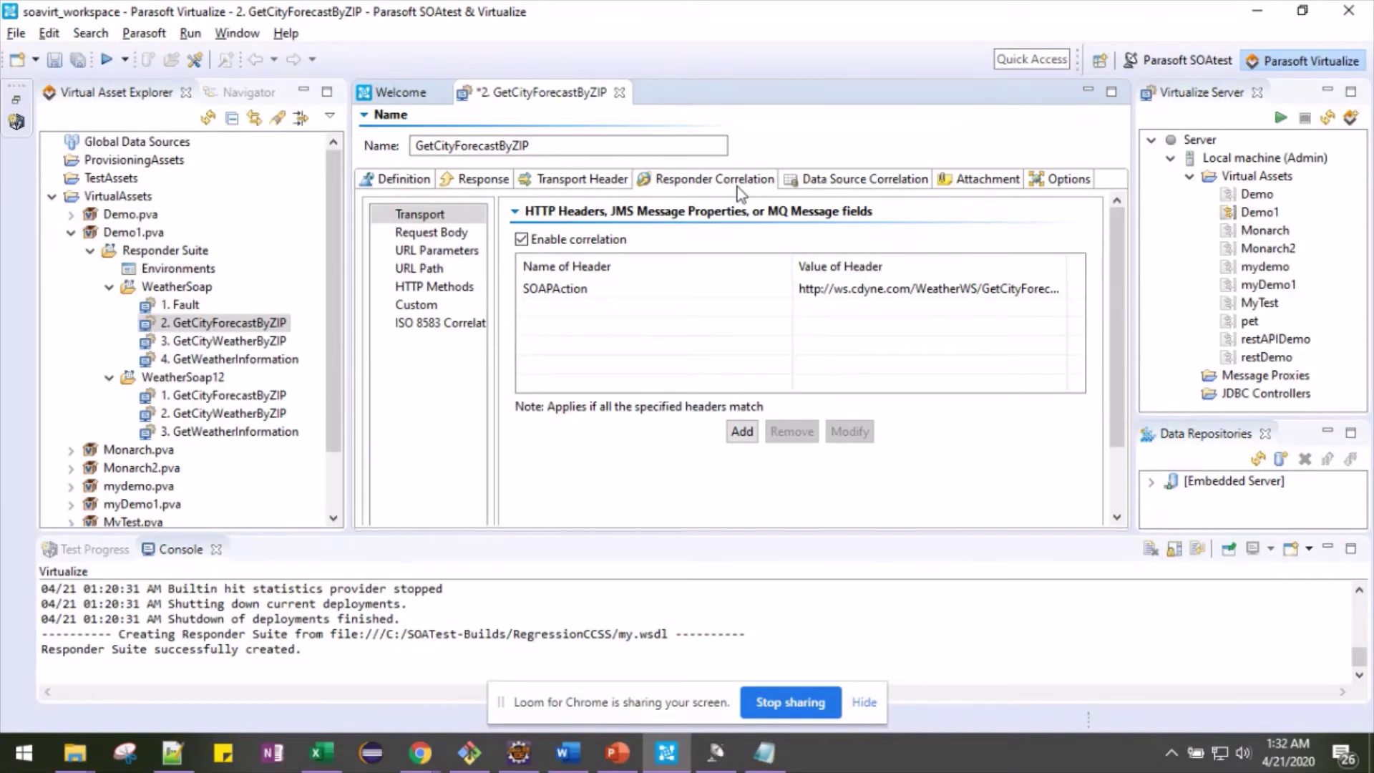
pyautogui.click(450, 239)
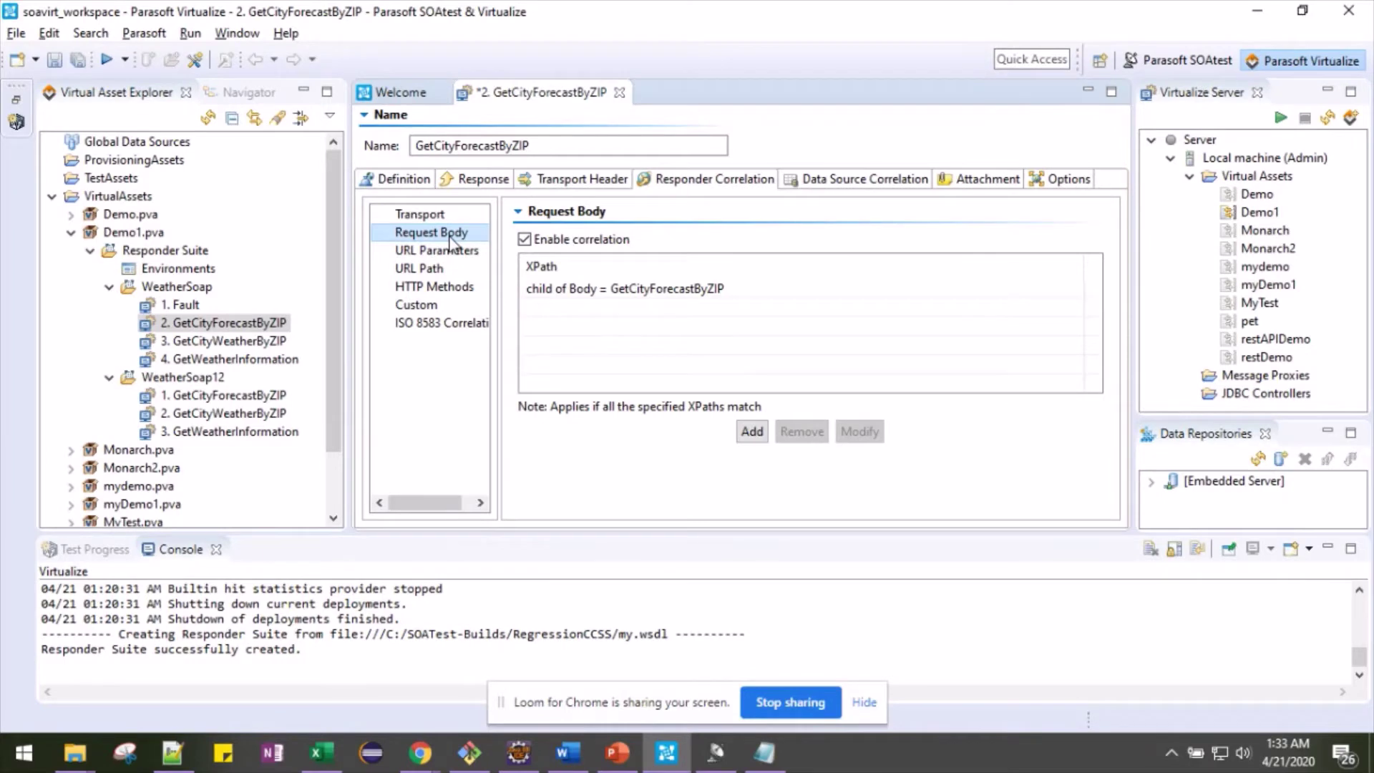
pyautogui.click(462, 184)
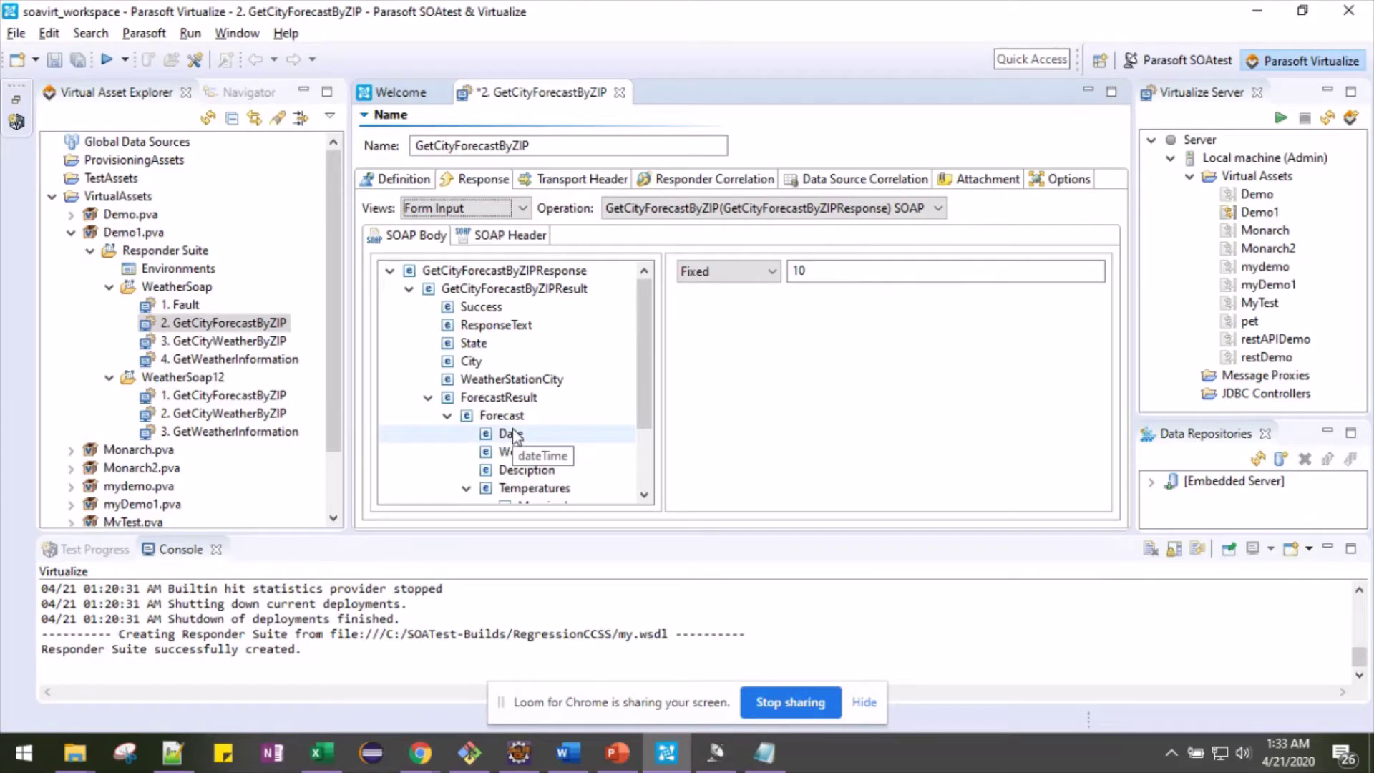
# Add a Request Body correlation to the responder that matches the ZIP element's text() with the value 1
pyautogui.click(692, 181)
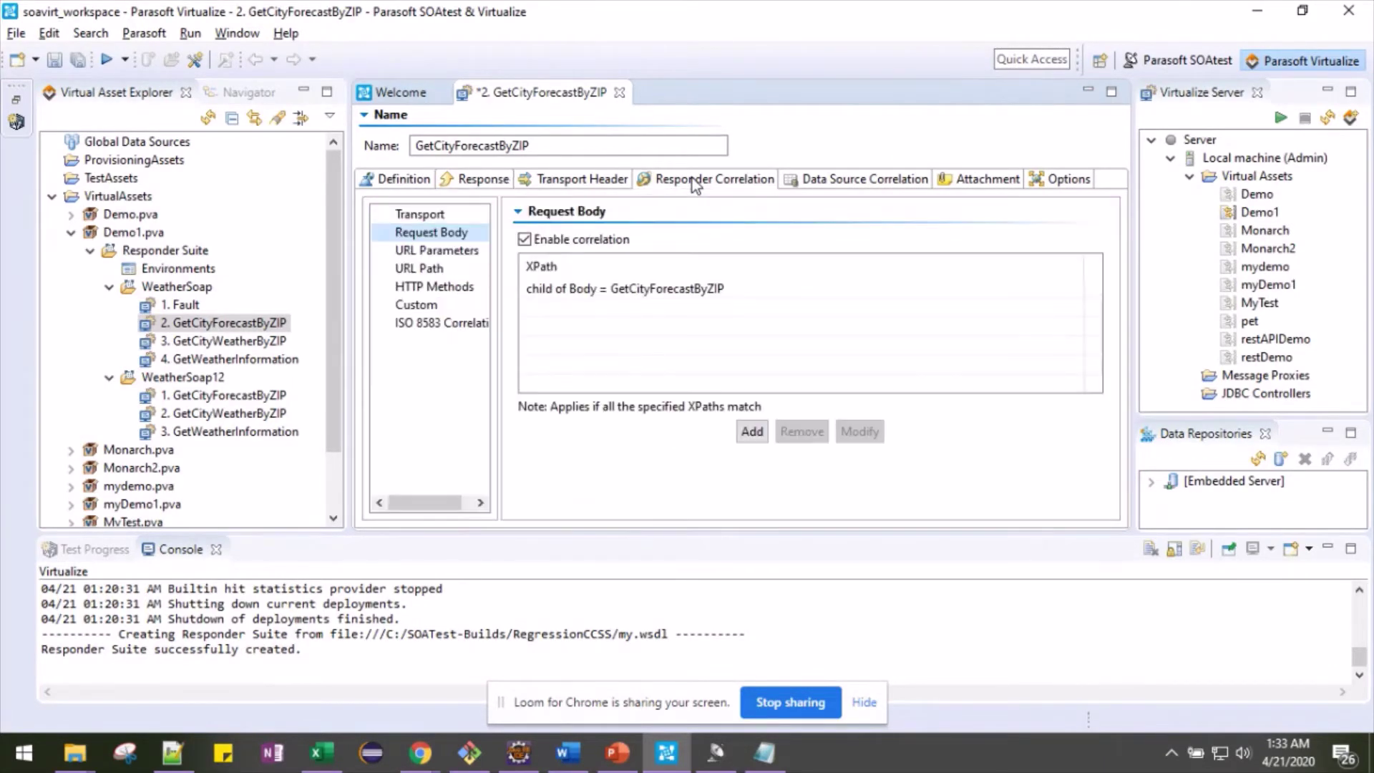
pyautogui.click(757, 438)
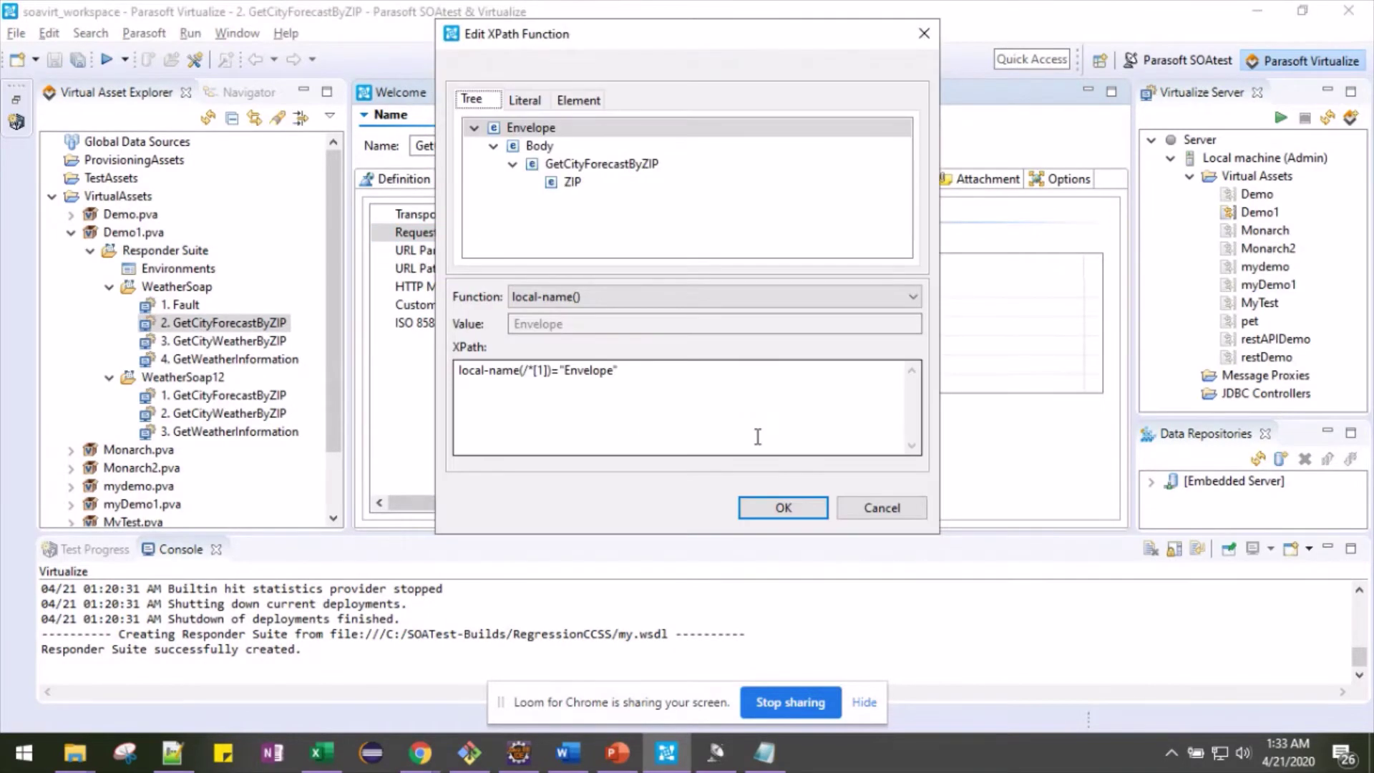
pyautogui.click(564, 182)
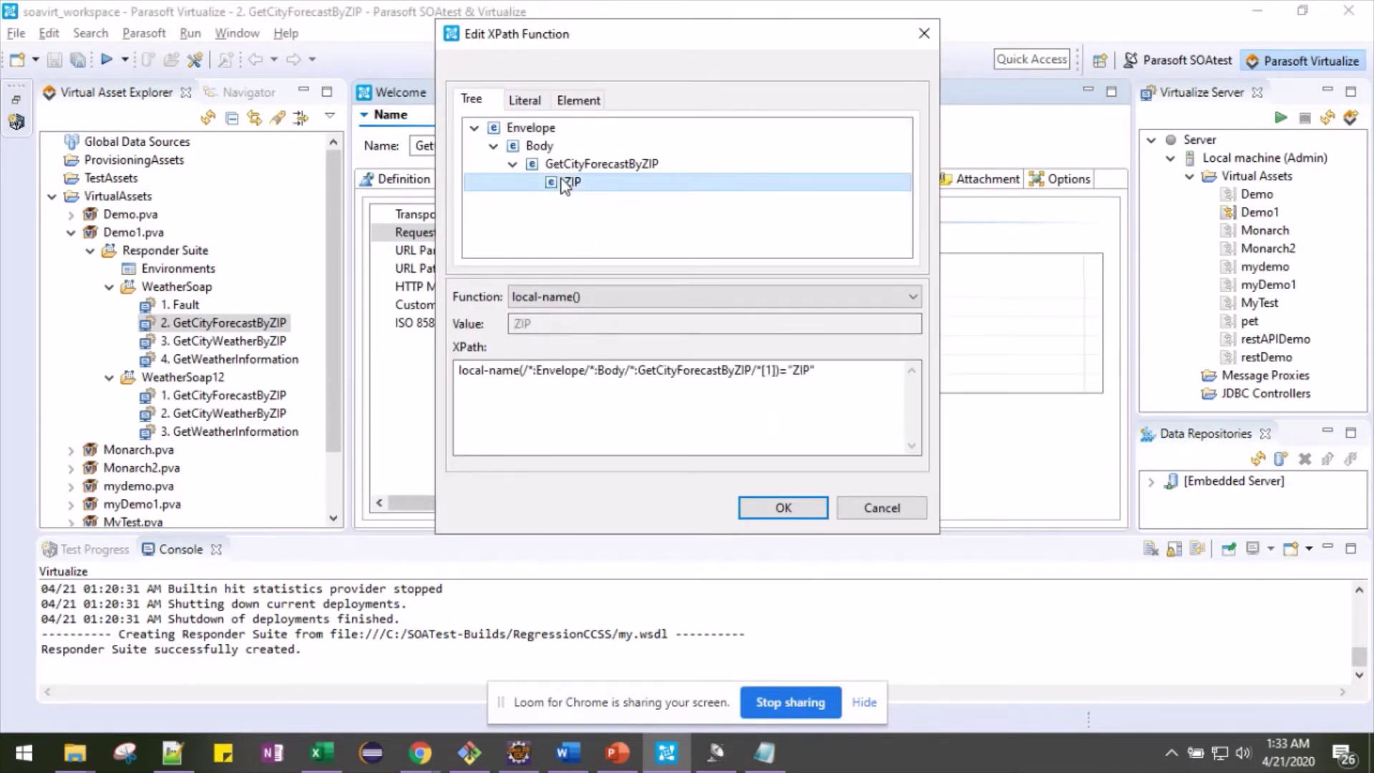
pyautogui.click(593, 296)
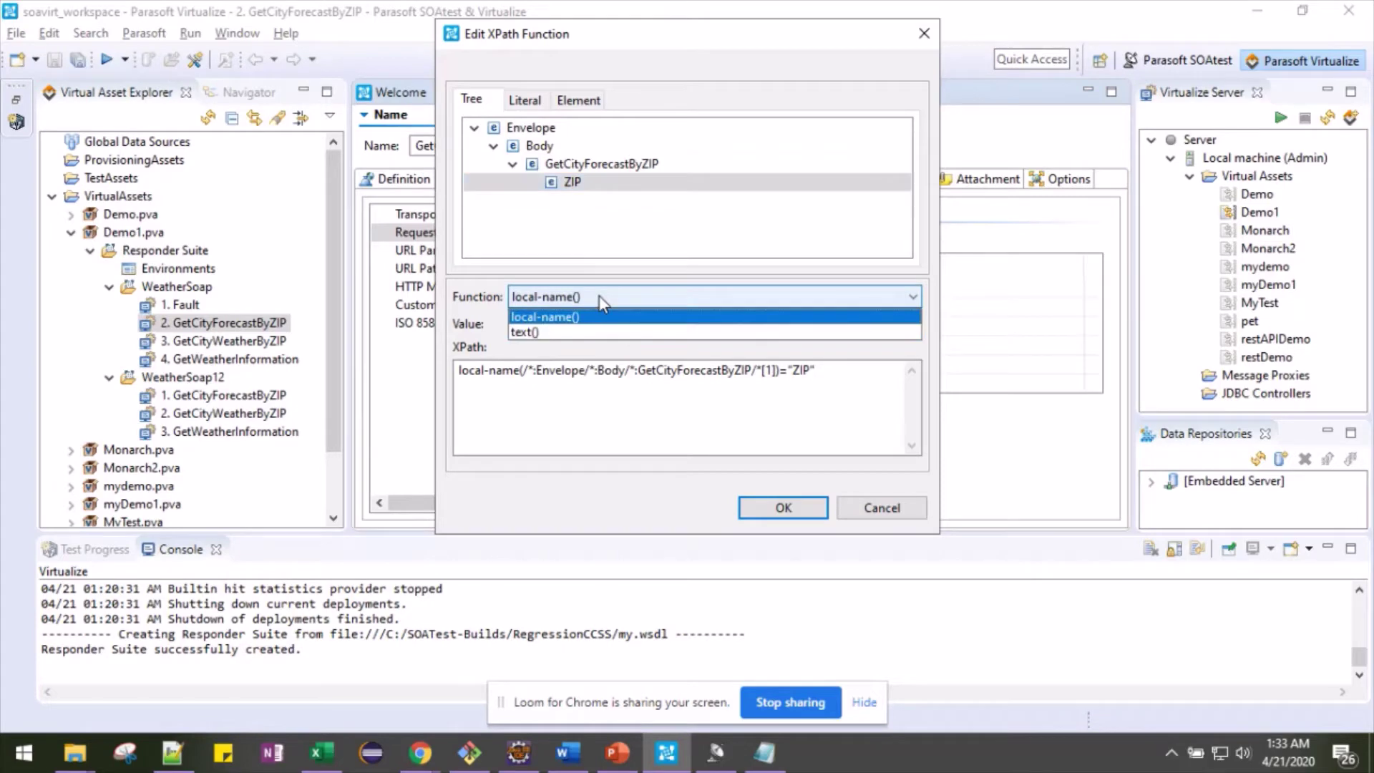
pyautogui.click(598, 333)
pyautogui.click(568, 325)
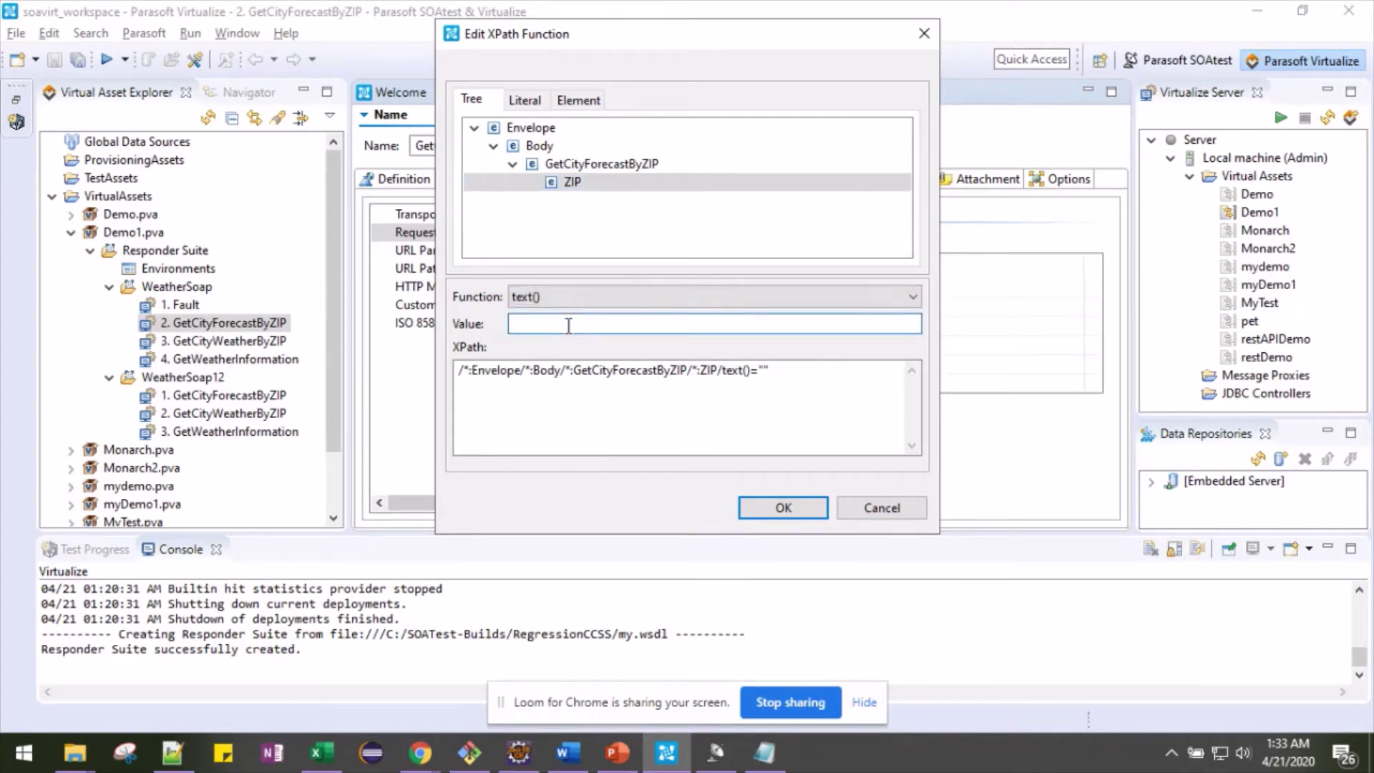
pyautogui.write('1')
pyautogui.click(572, 183)
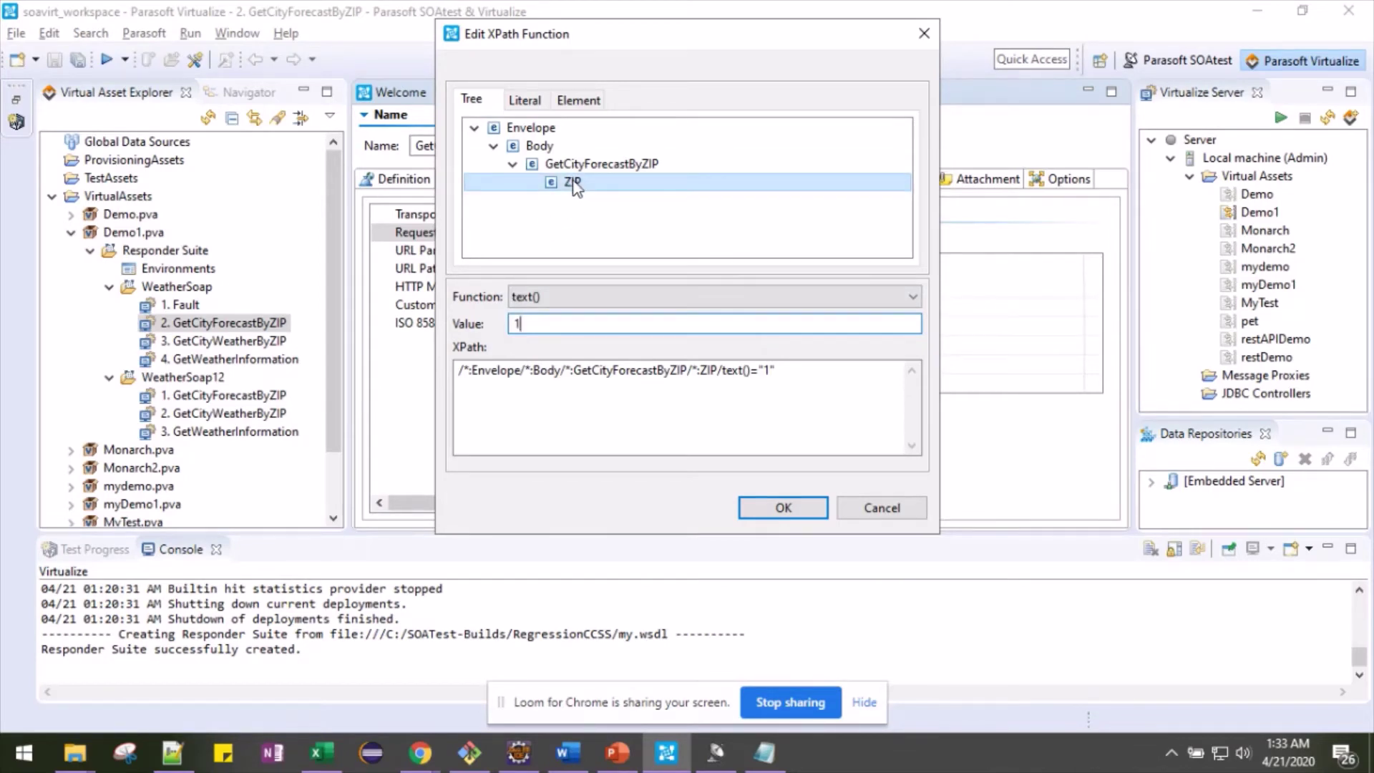
pyautogui.click(538, 325)
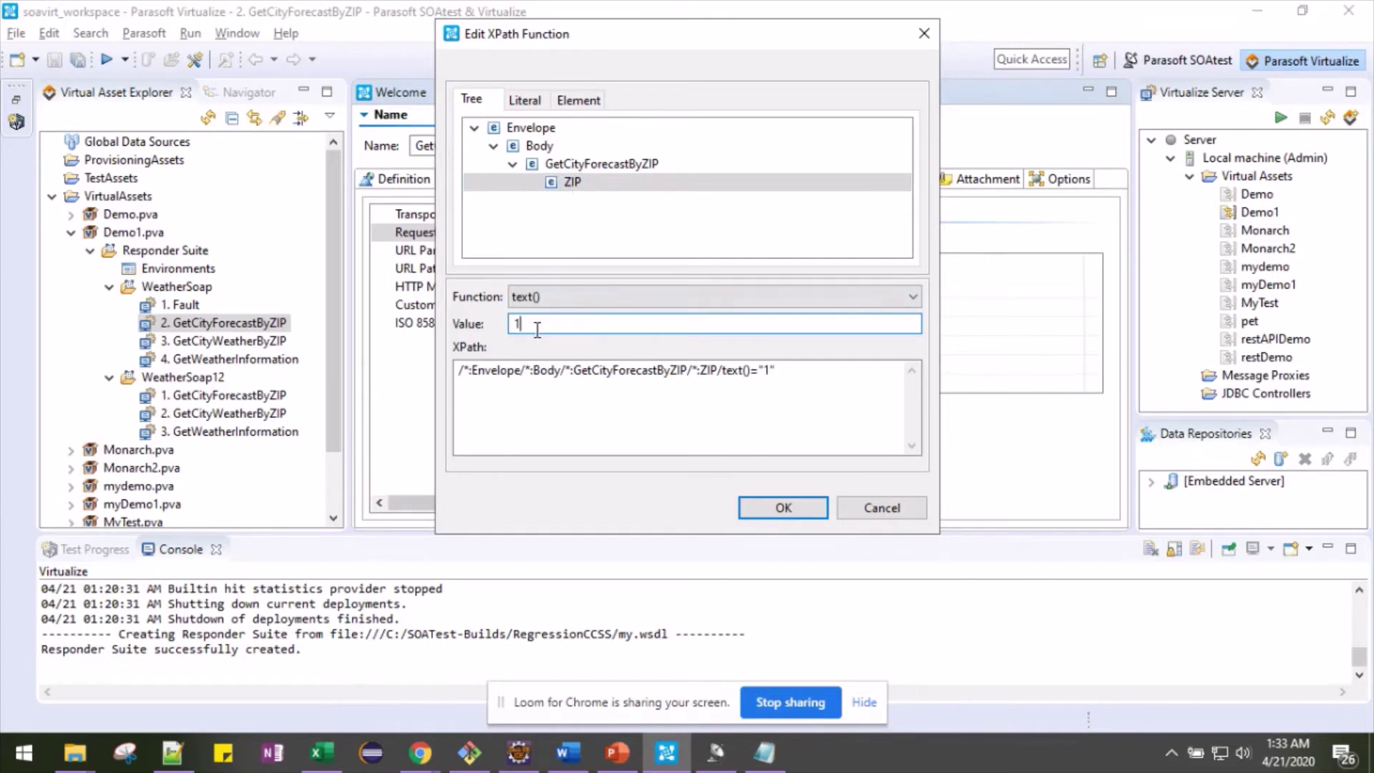
pyautogui.click(773, 506)
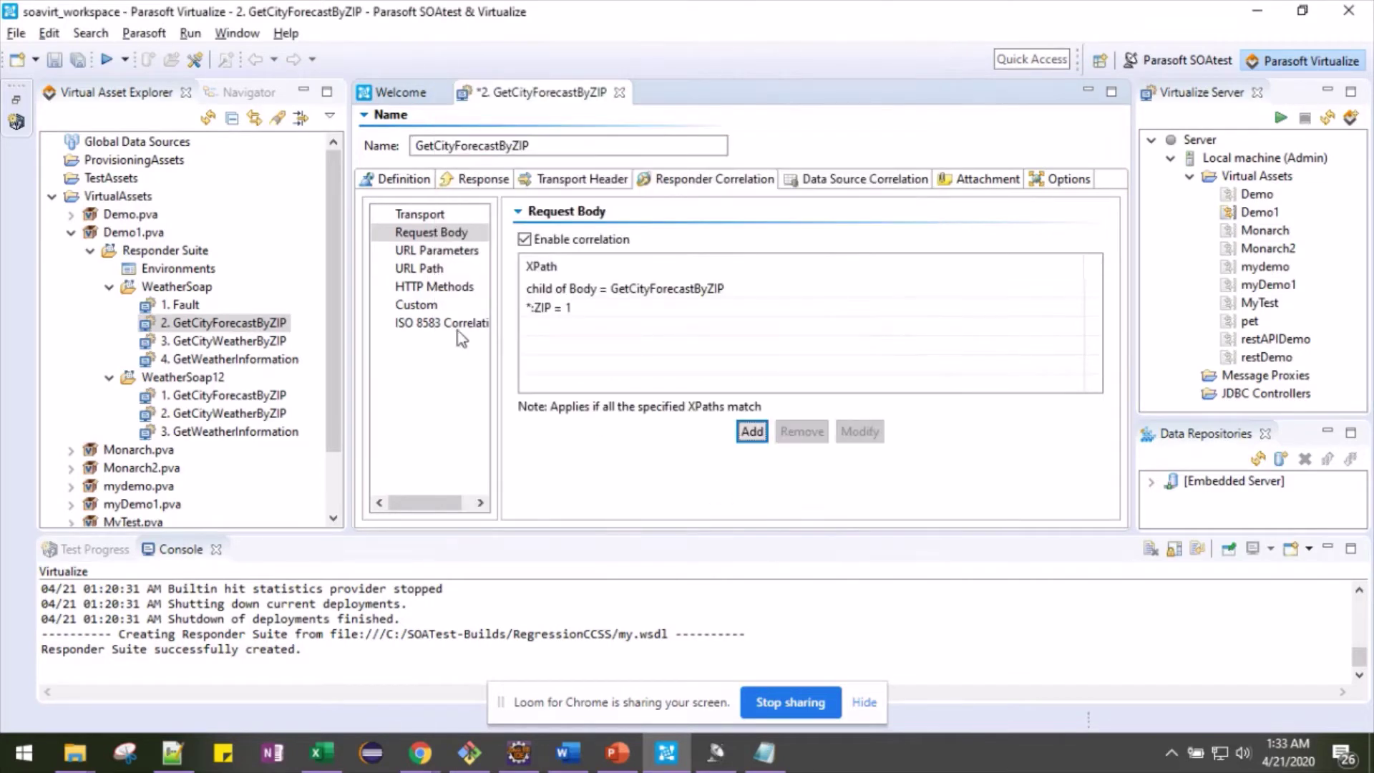
# Recheck the responder's response and correlation, and save the GetCityForecastByZIP responder
pyautogui.click(461, 184)
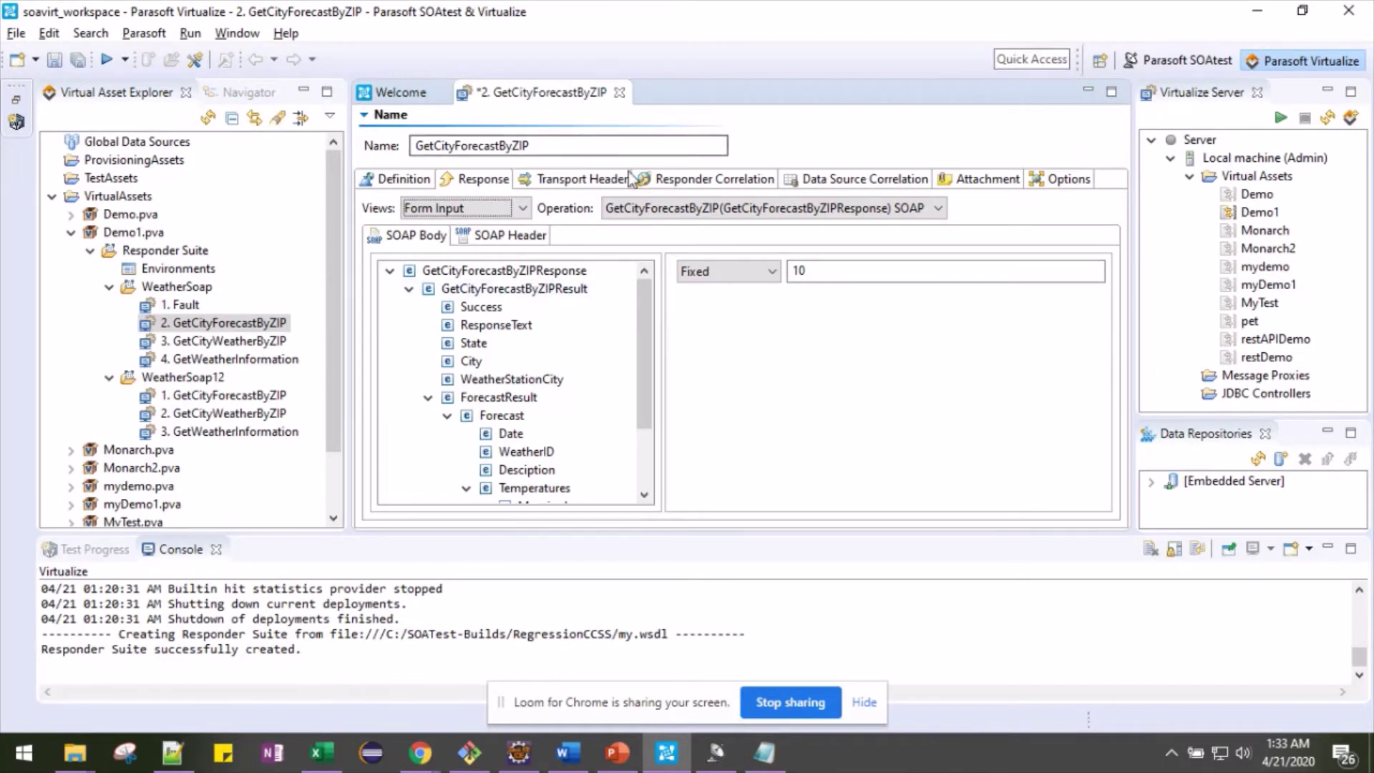
pyautogui.click(673, 181)
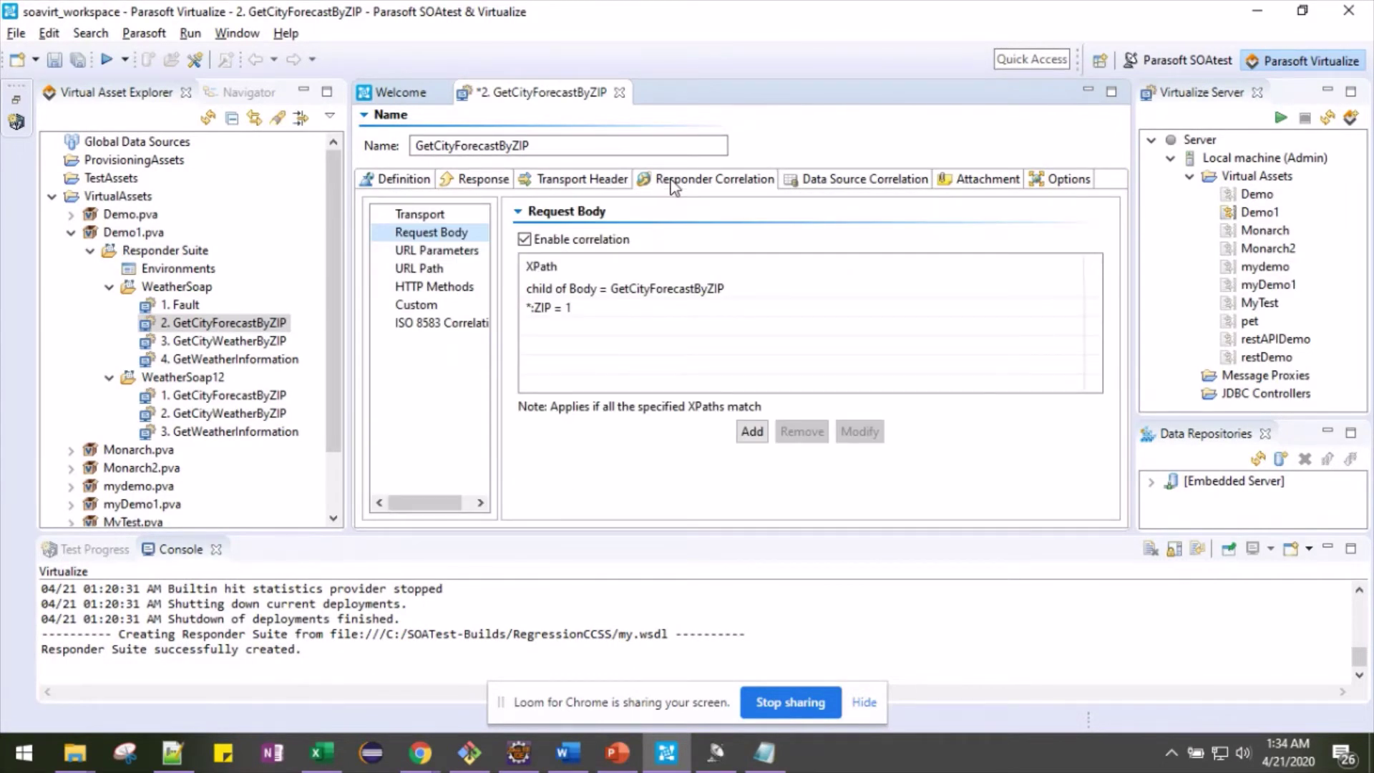
pyautogui.click(60, 63)
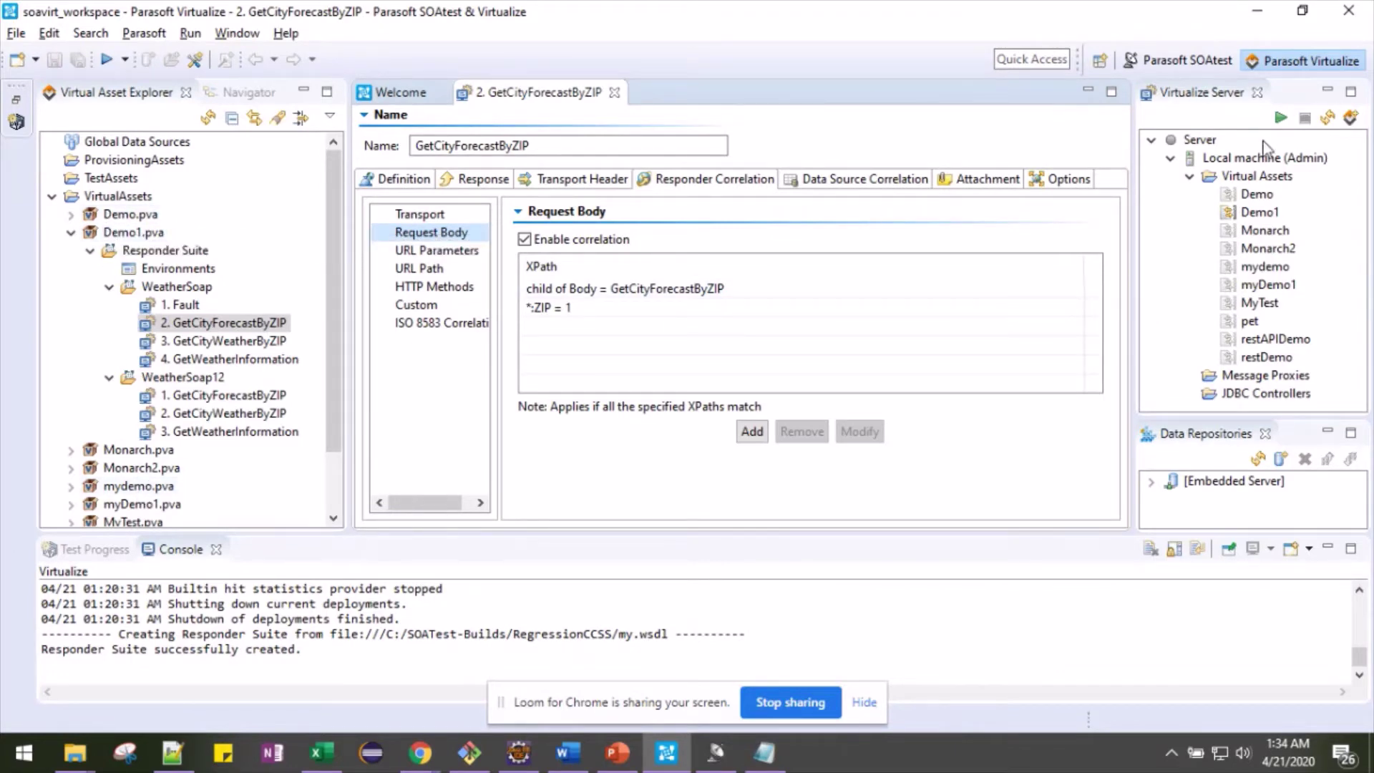
pyautogui.rightClick(1257, 198)
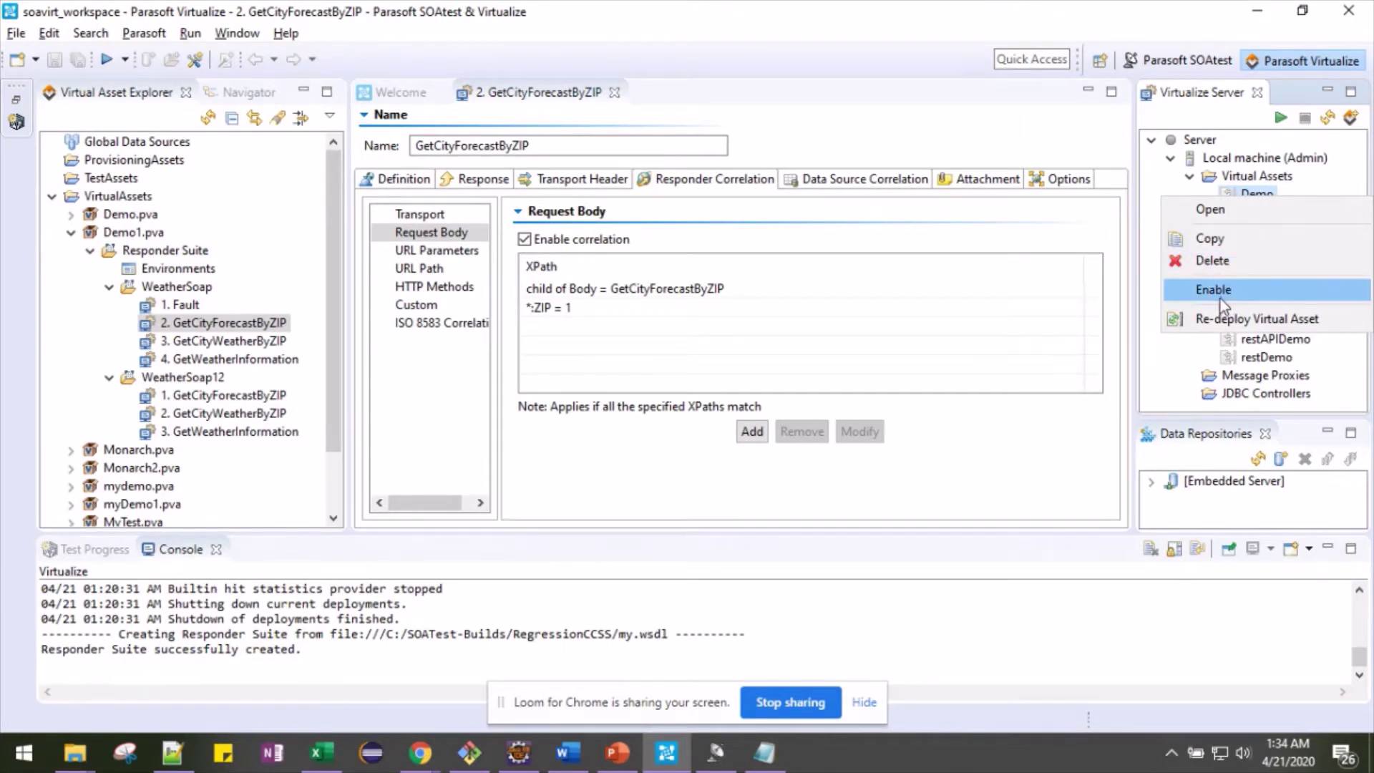
pyautogui.click(1192, 379)
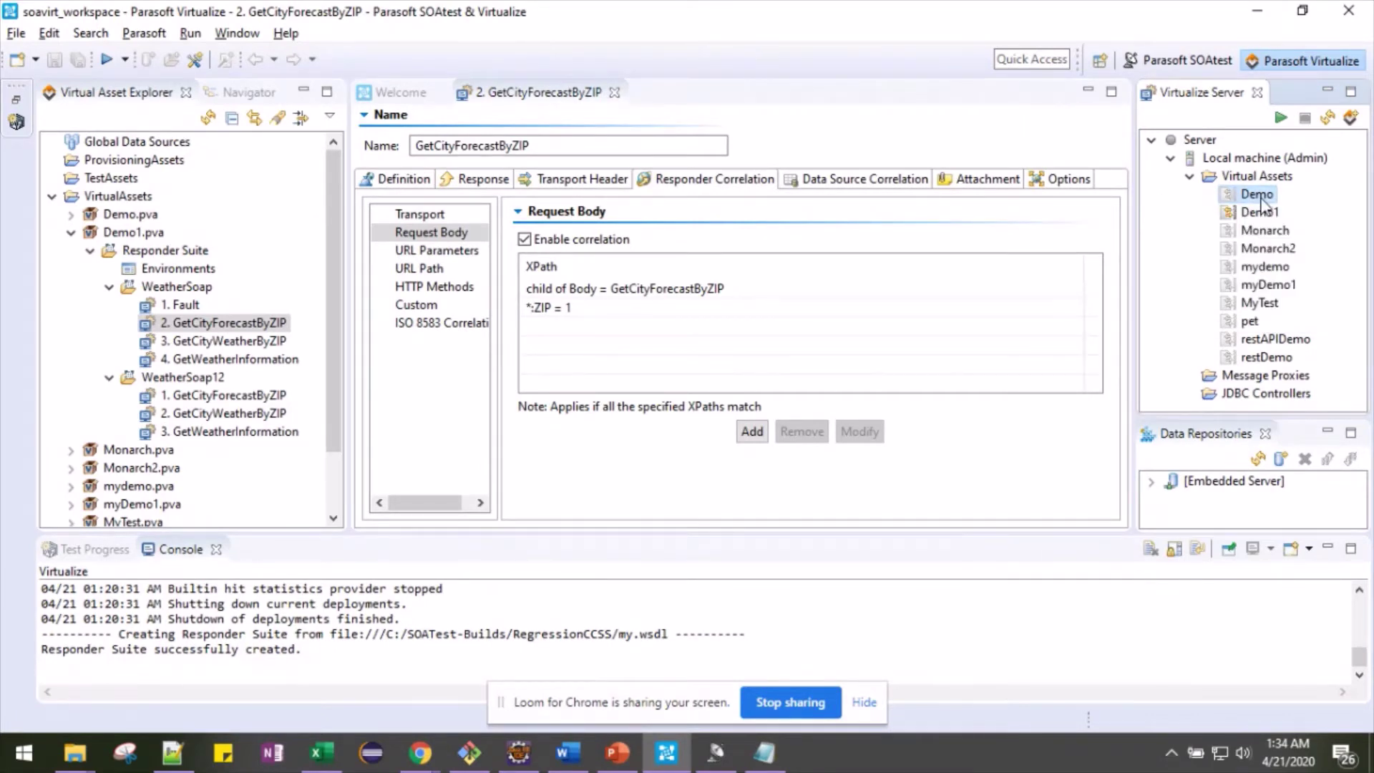
pyautogui.rightClick(1262, 212)
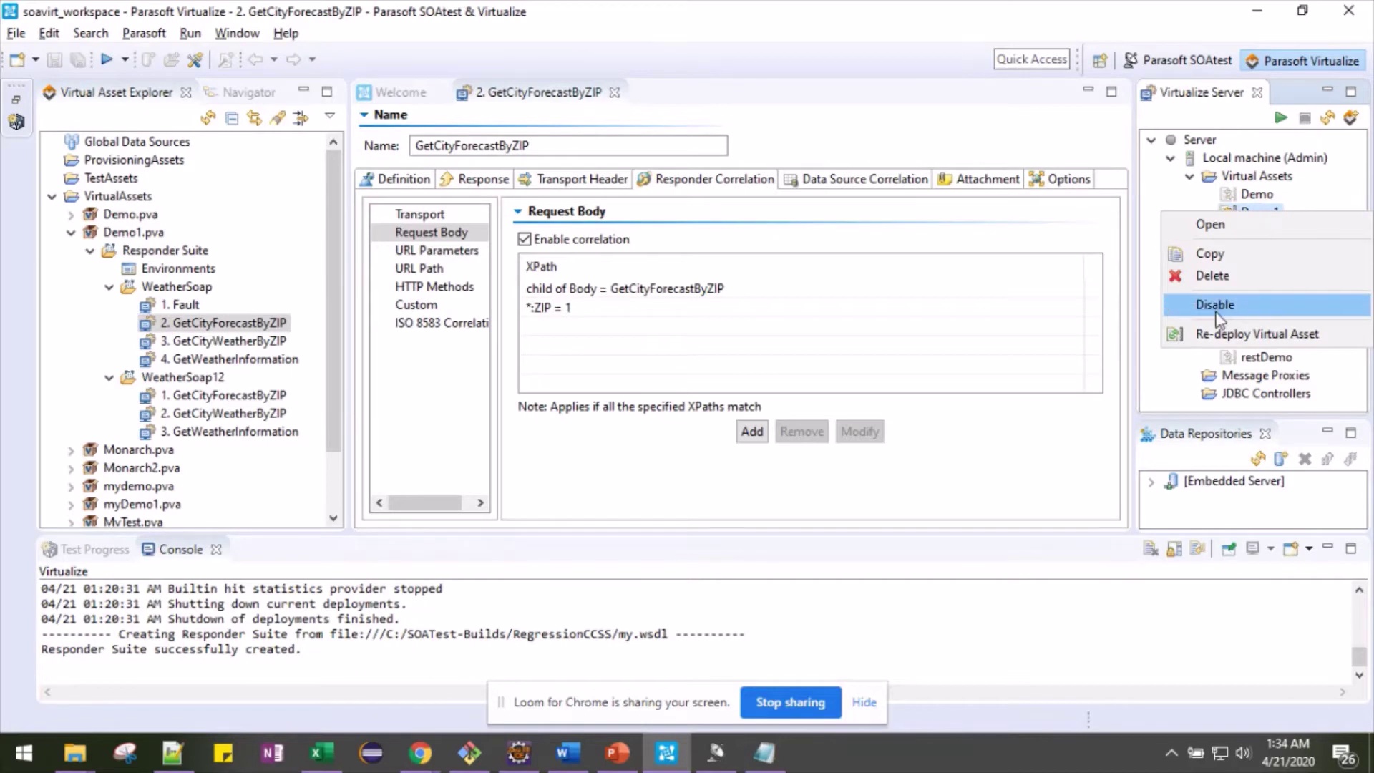
pyautogui.click(1176, 369)
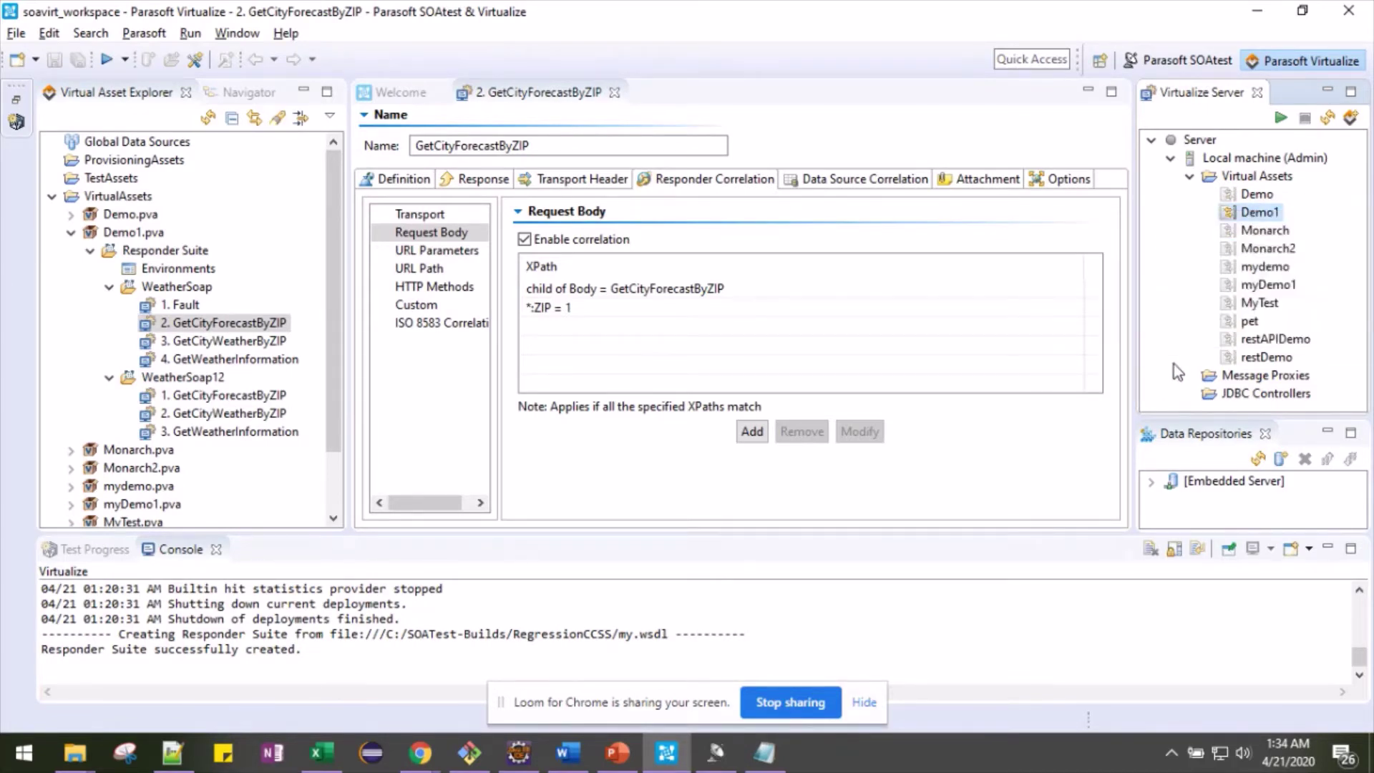
# Check the HTTP endpoint in the Demo1 virtual asset's deployment settings and start the Virtualize server
pyautogui.doubleClick(1243, 214)
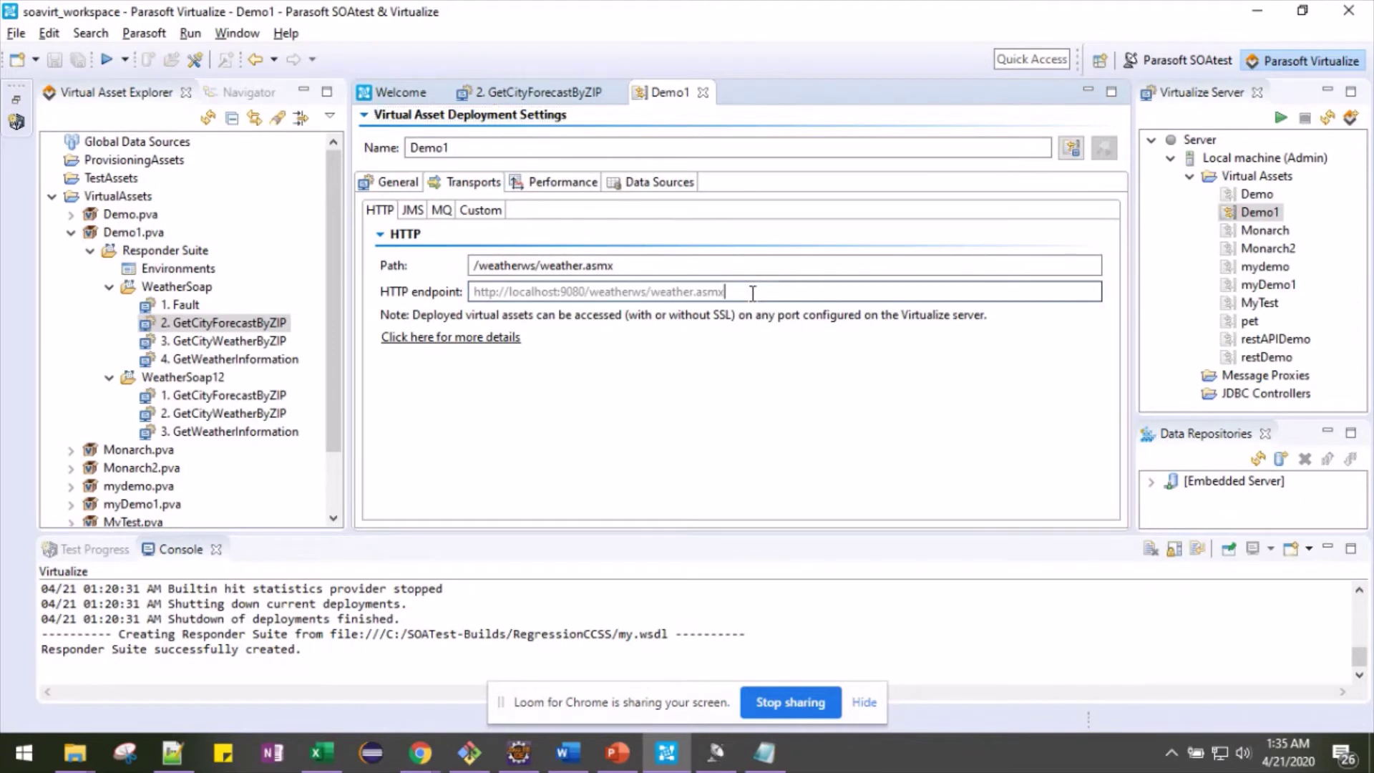
pyautogui.moveTo(745, 291); pyautogui.dragTo(466, 306)
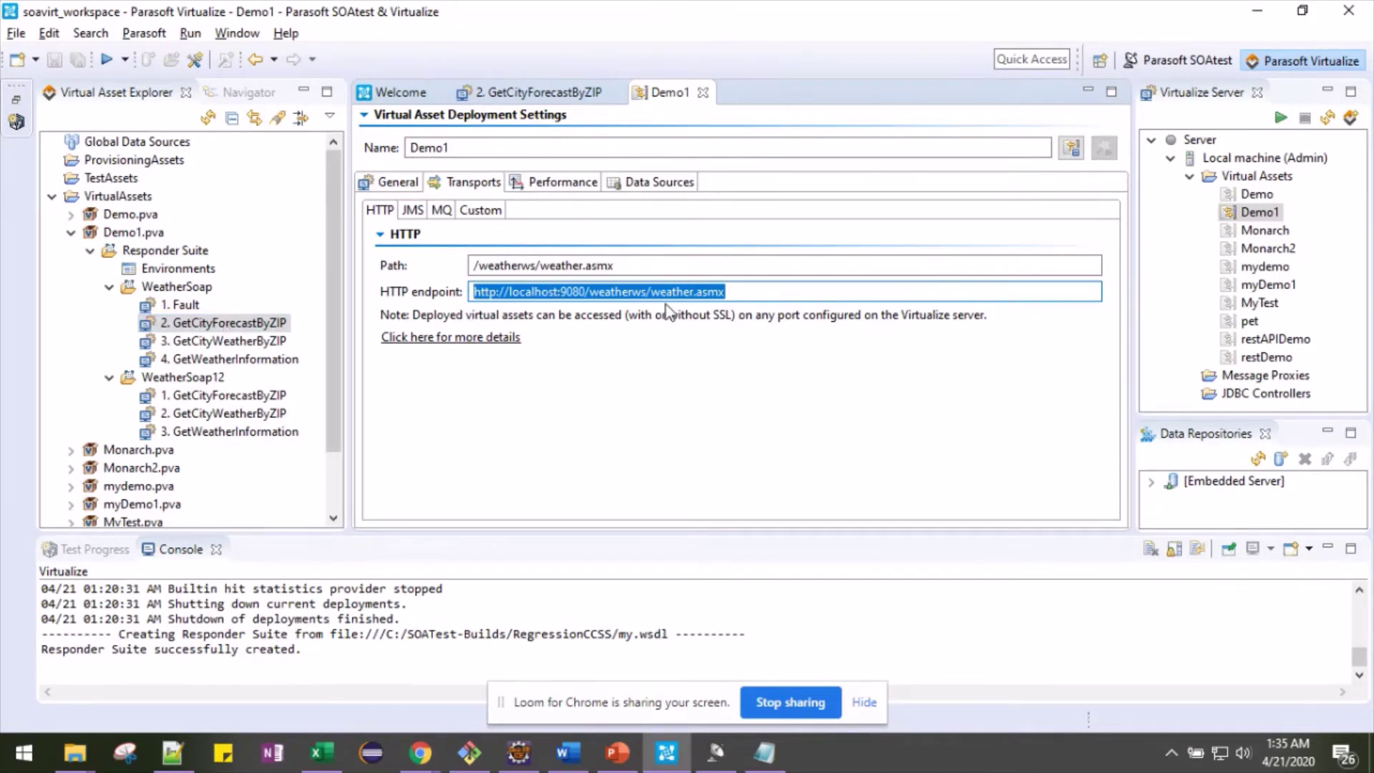
pyautogui.click(759, 291)
pyautogui.moveTo(759, 292); pyautogui.dragTo(439, 286)
pyautogui.click(1259, 219)
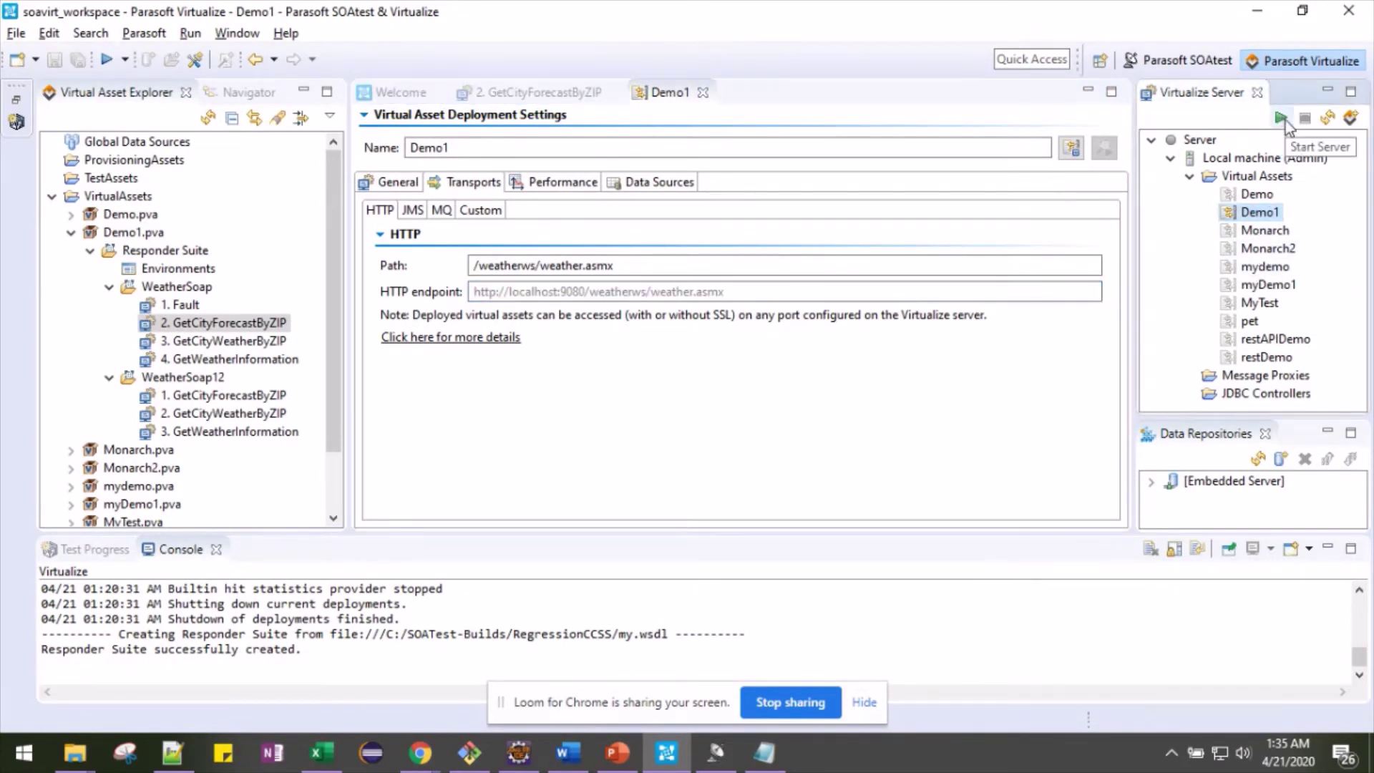
pyautogui.click(1282, 118)
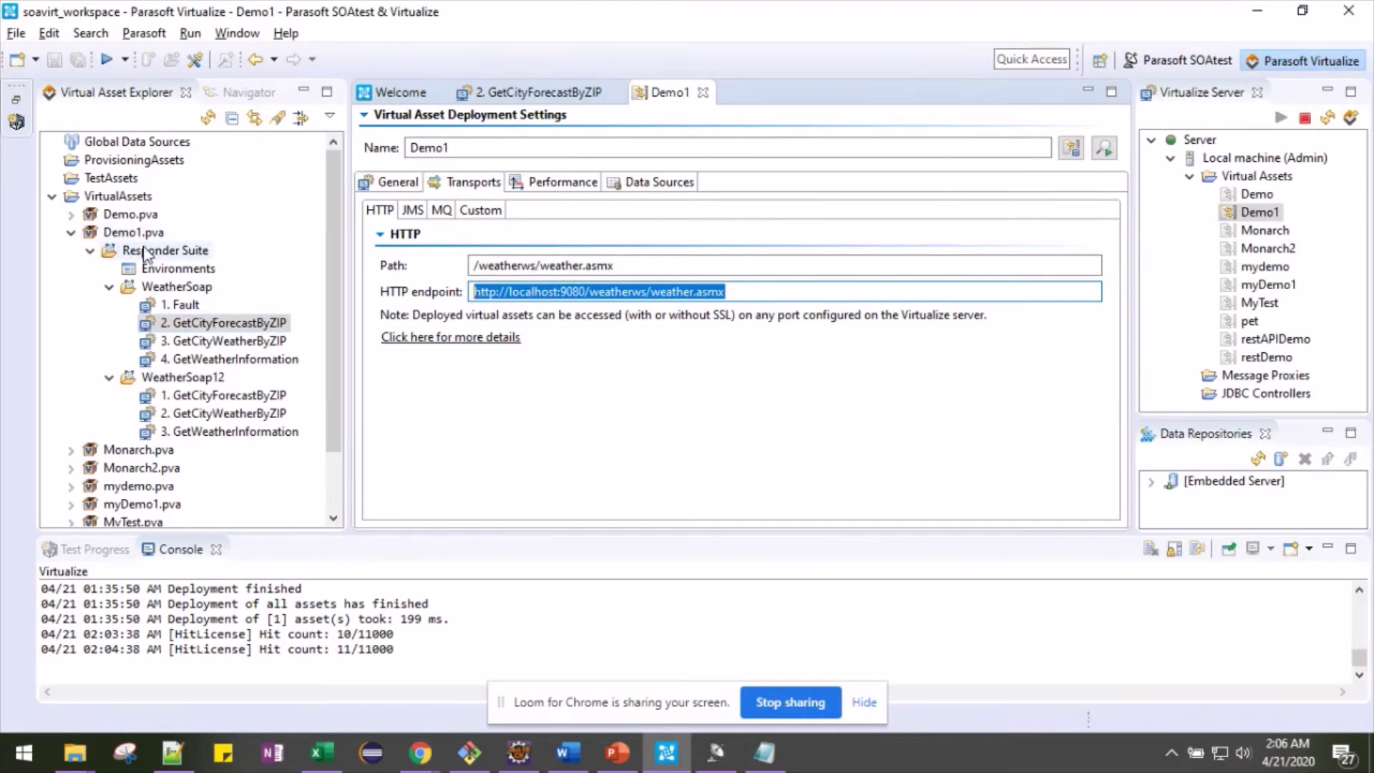
# Return to the GetCityForecastByZIP responder and view its configured SOAP response
pyautogui.doubleClick(202, 326)
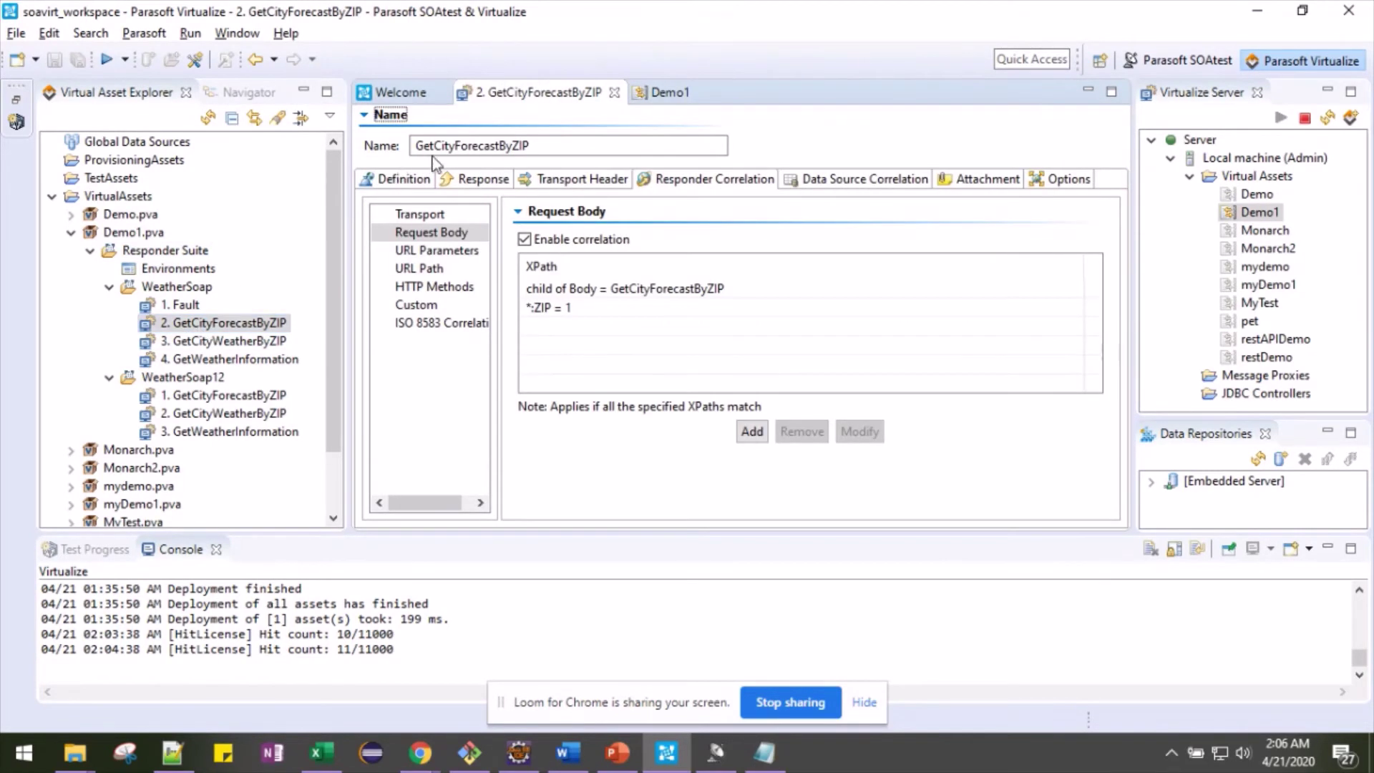
pyautogui.click(458, 182)
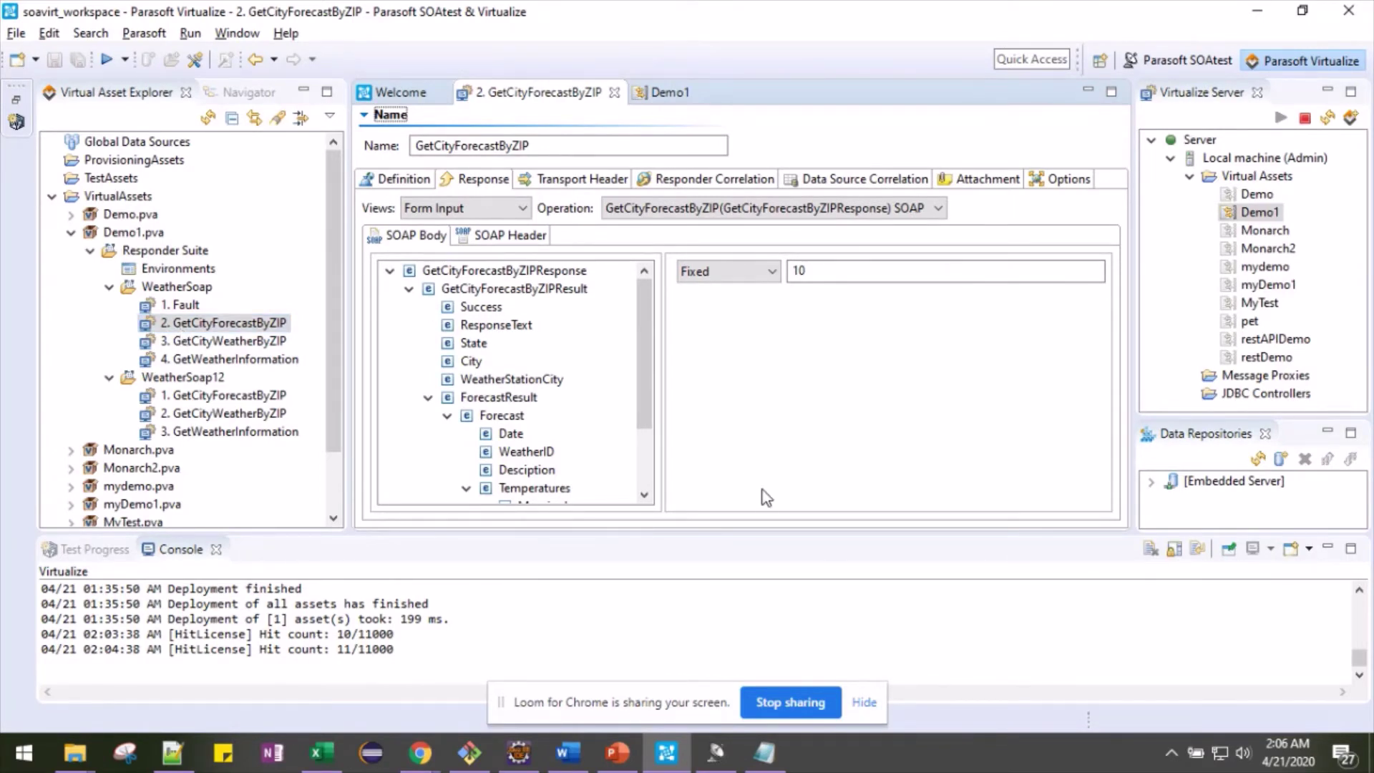
# Switch to Parasoft SOAtest and close the open Traffic Viewer and Test 1: GetCityForecastByZIP editors
pyautogui.click(864, 701)
pyautogui.click(718, 754)
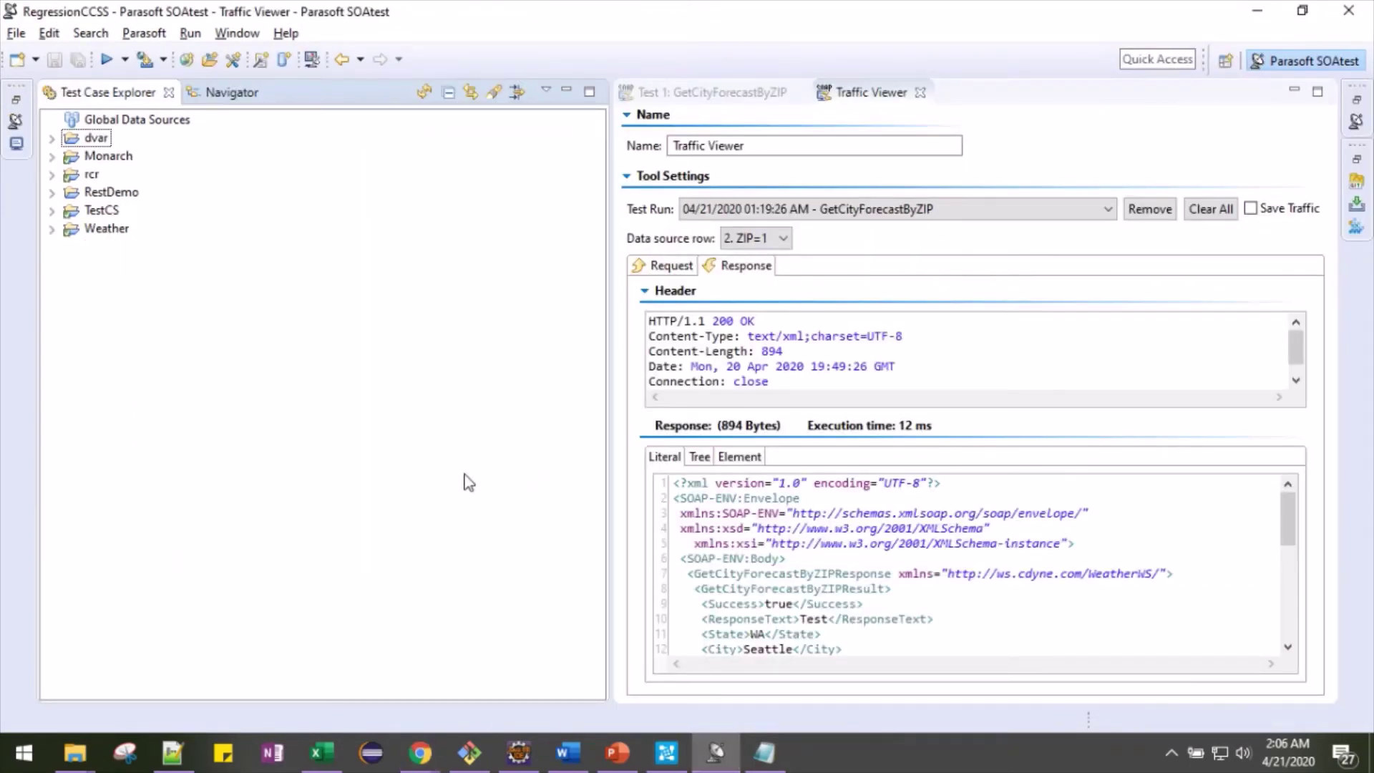
pyautogui.click(920, 93)
pyautogui.click(800, 92)
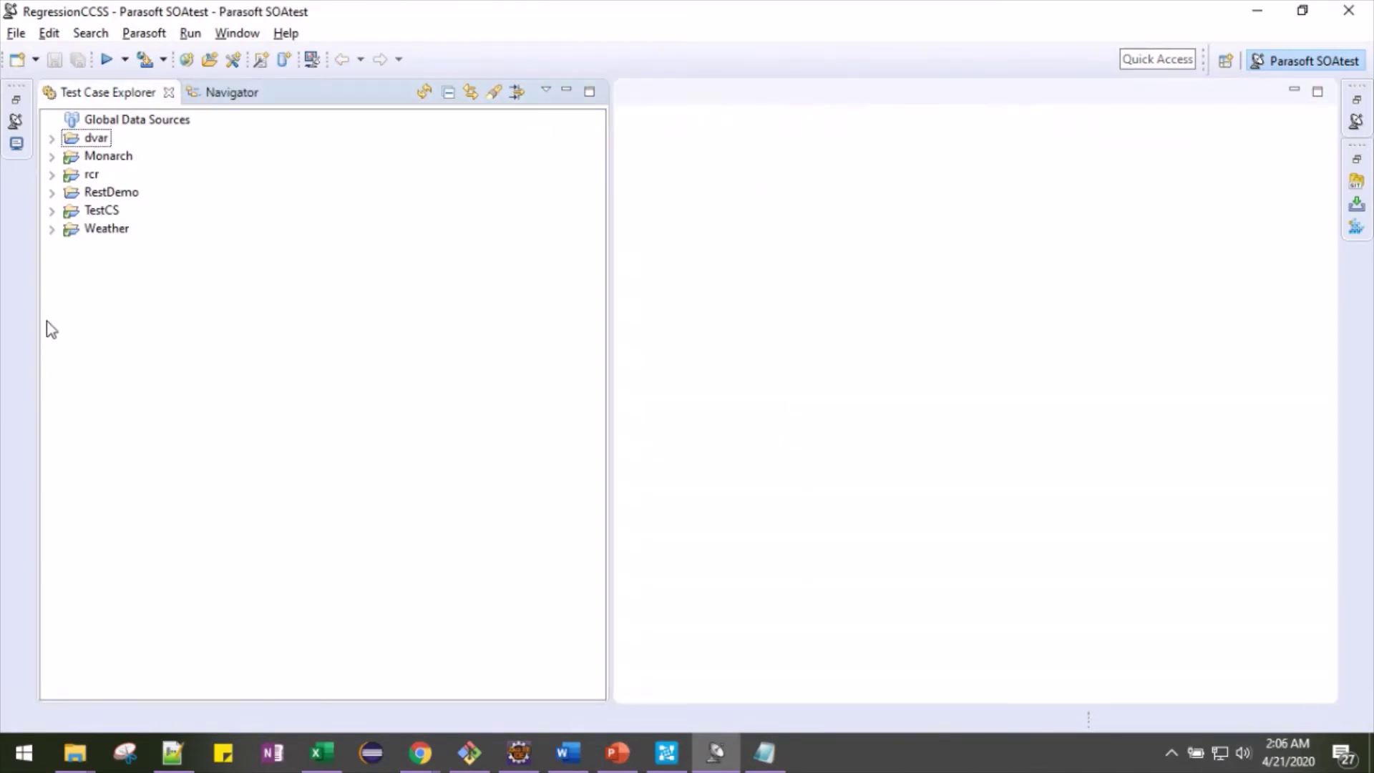
# Create an empty SOAtest project named Demo1 in the default location
pyautogui.click(36, 62)
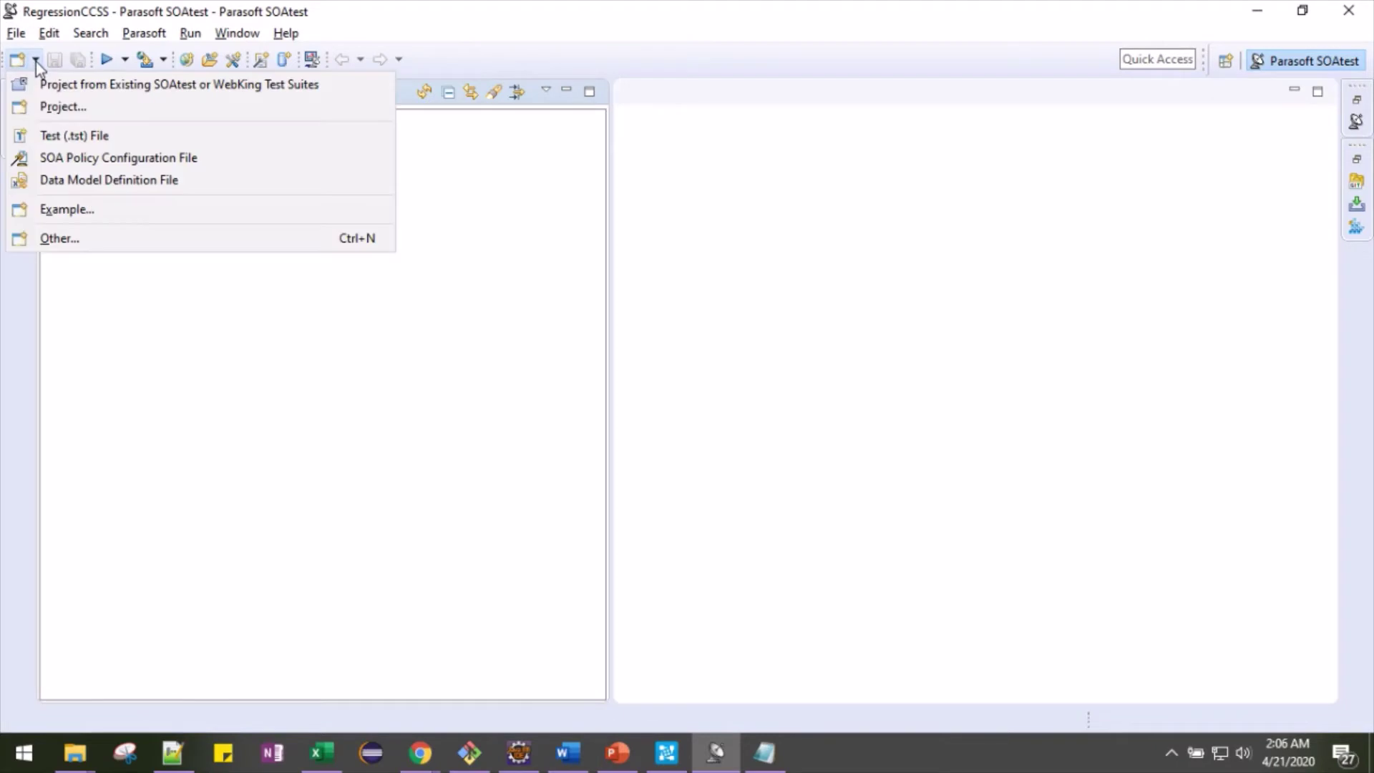
pyautogui.click(53, 107)
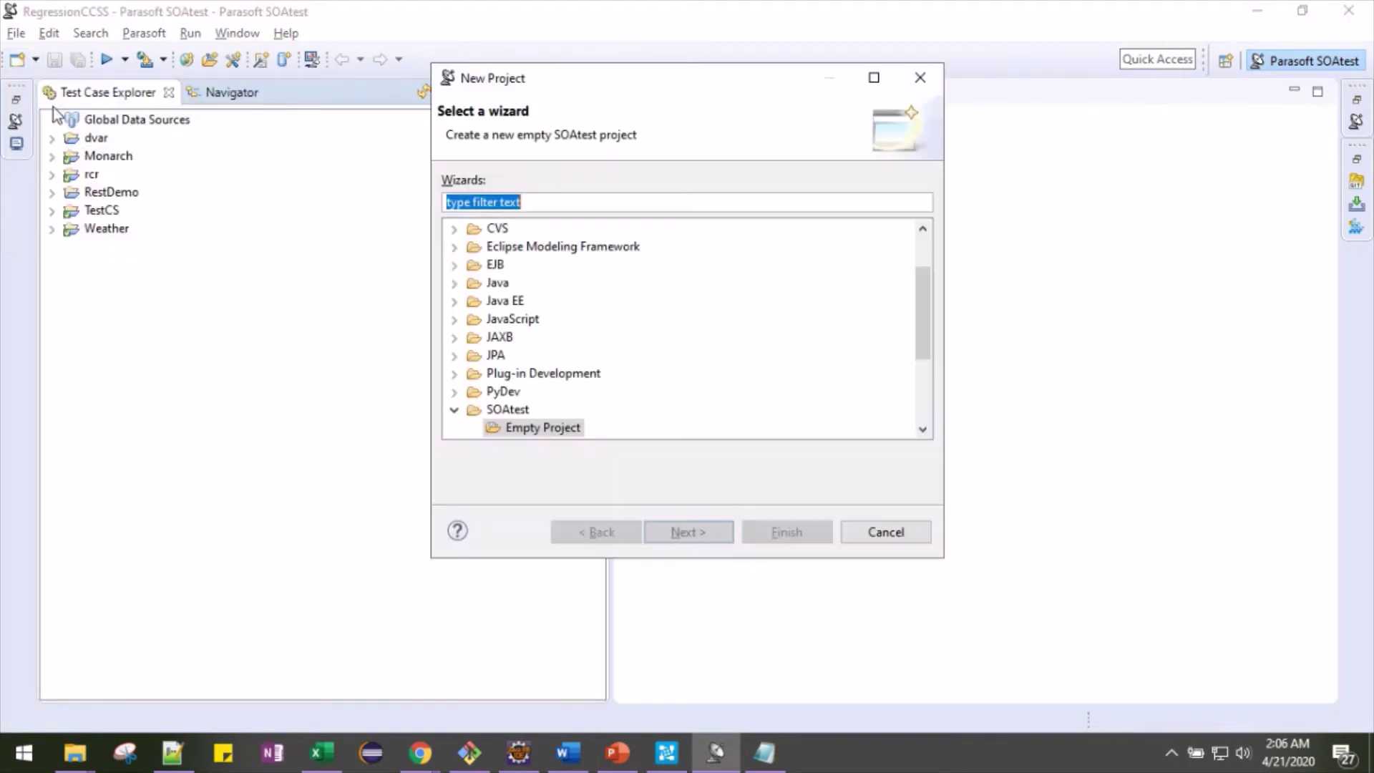
pyautogui.click(541, 430)
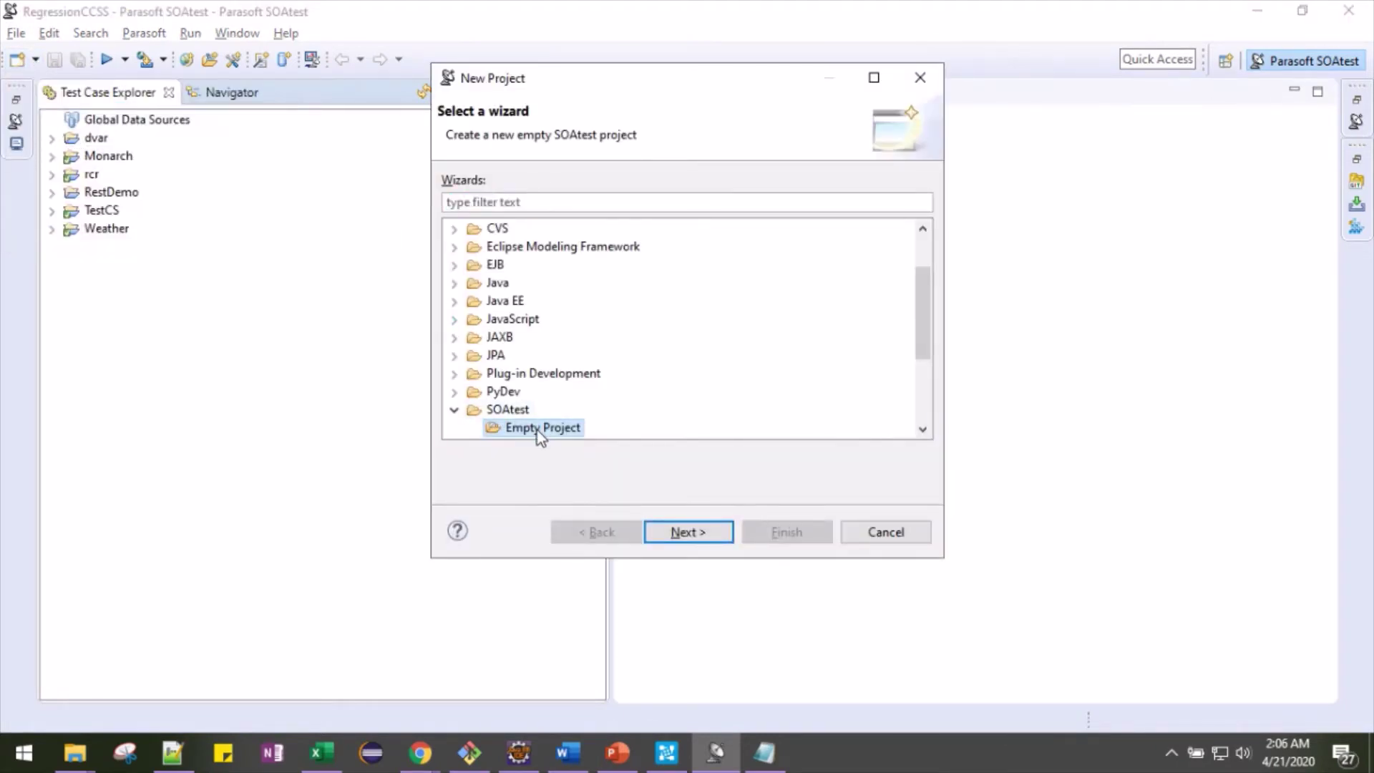
pyautogui.click(680, 532)
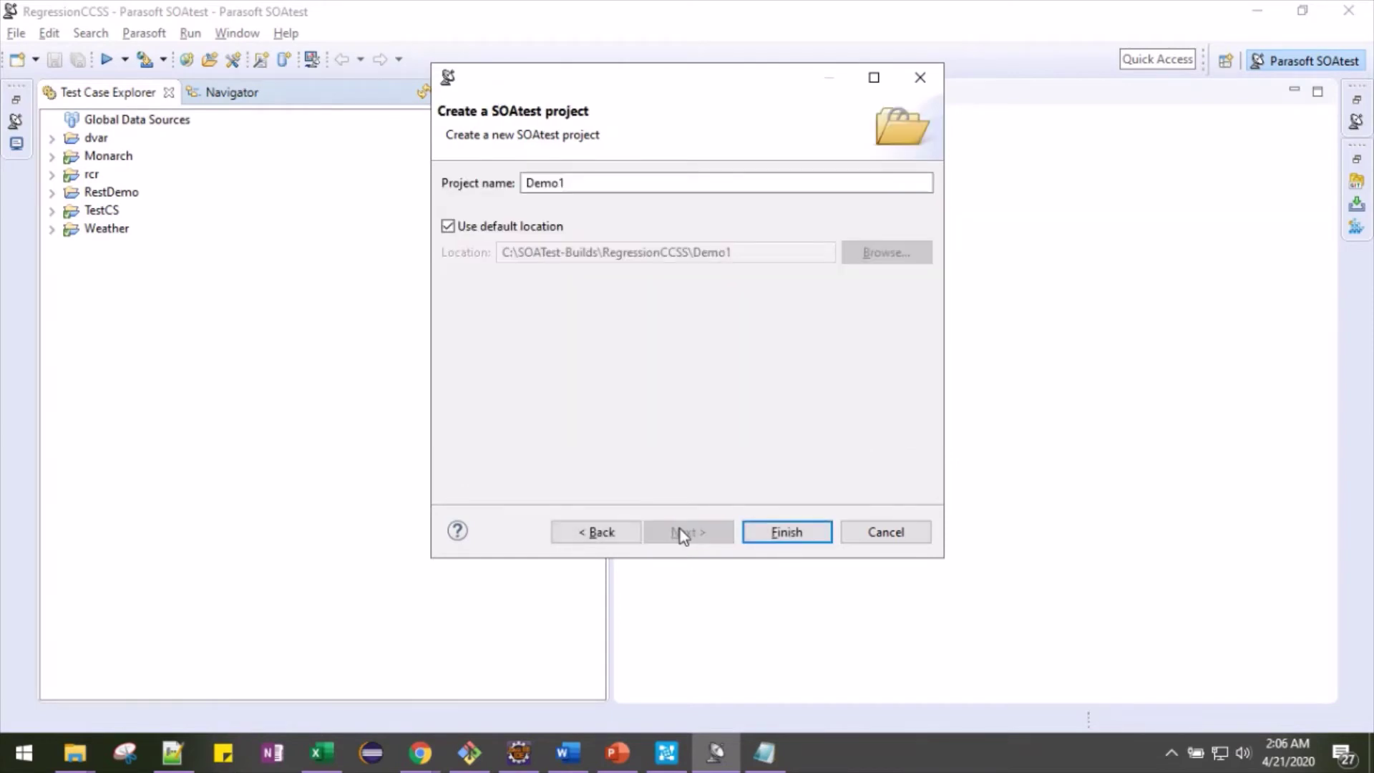
pyautogui.click(596, 179)
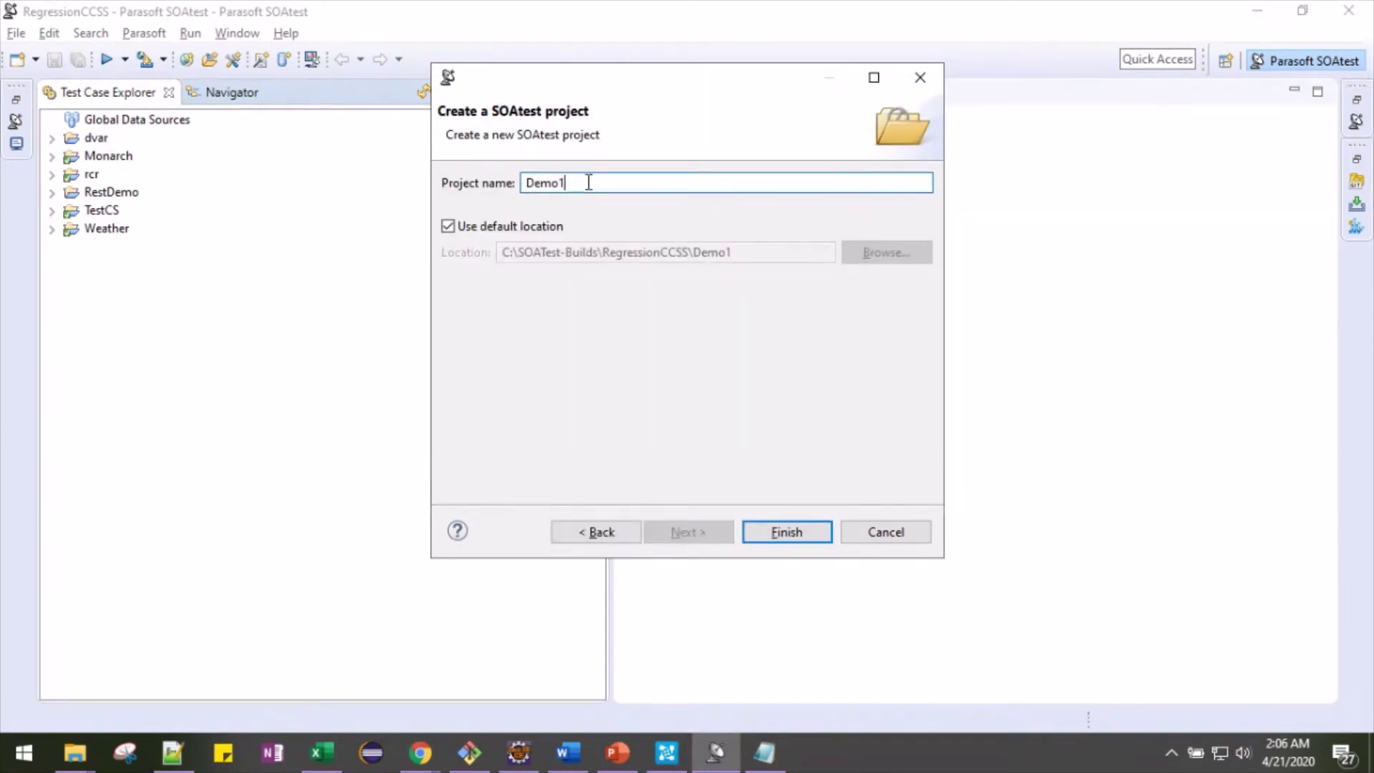
pyautogui.click(792, 535)
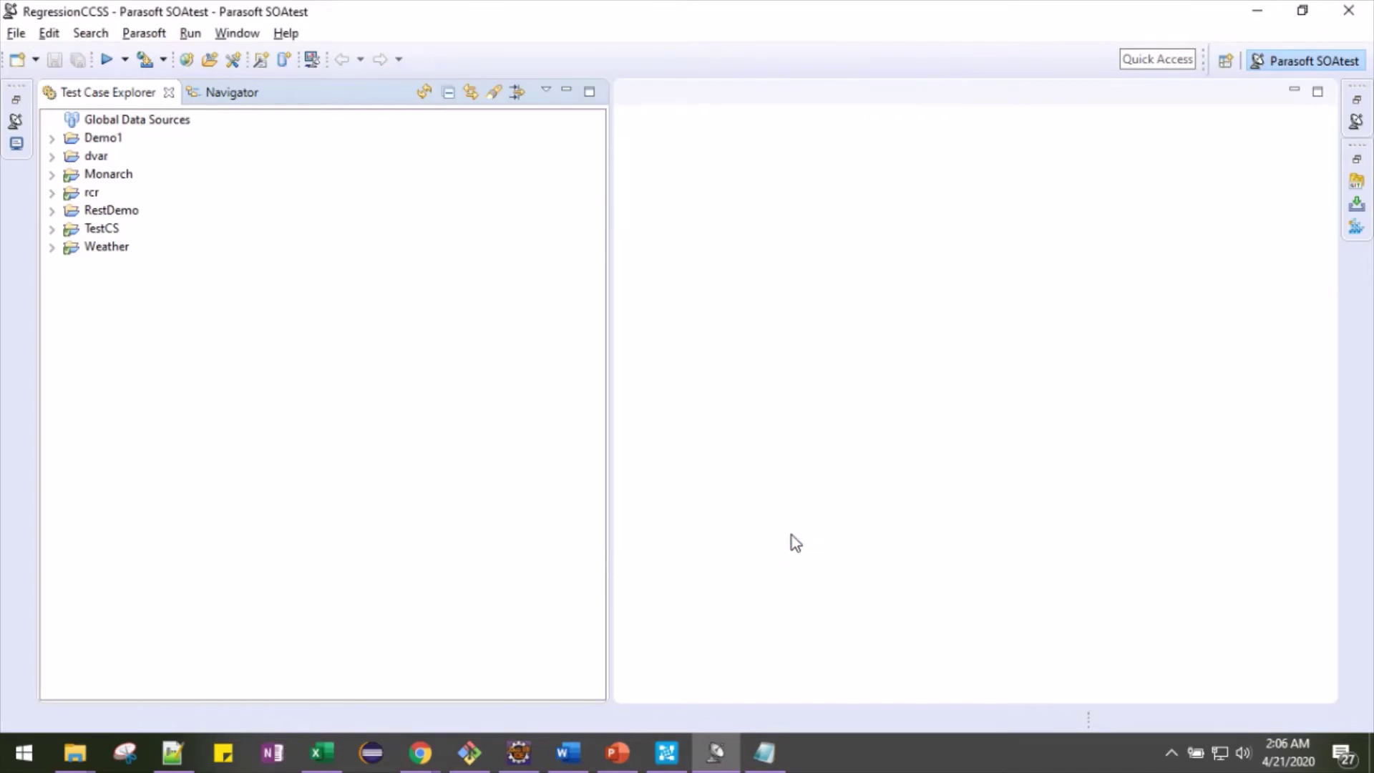
# Start a new test (.tst) file named MyTest in the Demo1 project and continue to the test suite type selection
pyautogui.click(52, 137)
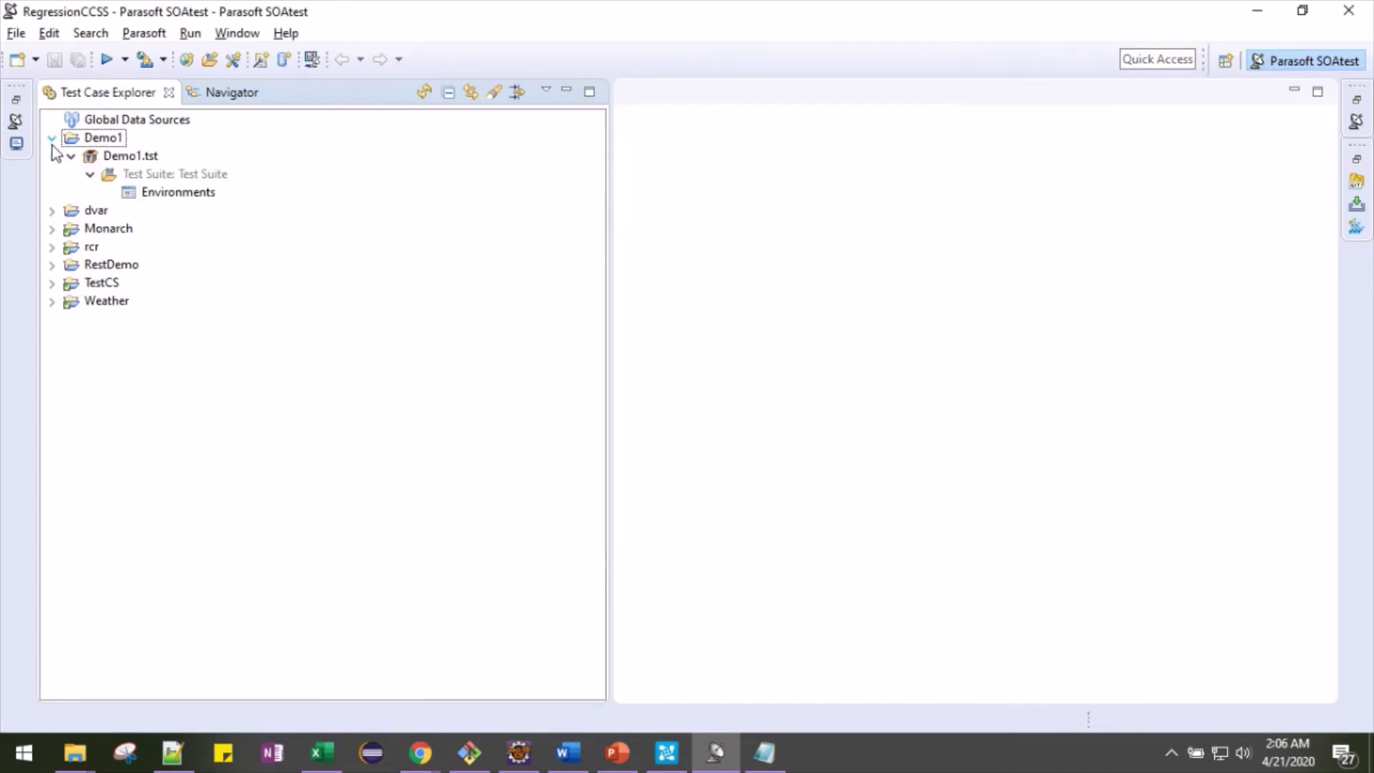
pyautogui.rightClick(92, 140)
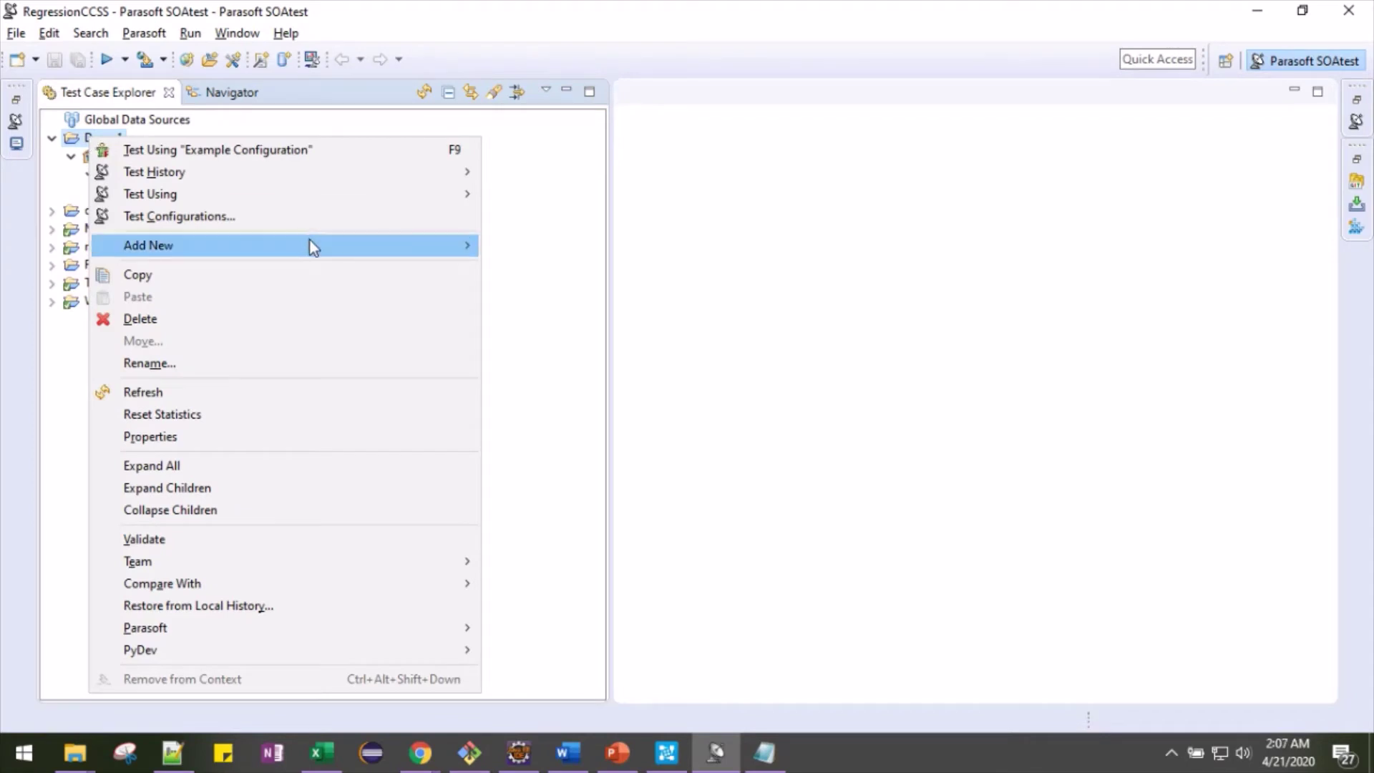
pyautogui.moveTo(313, 246)
pyautogui.click(520, 248)
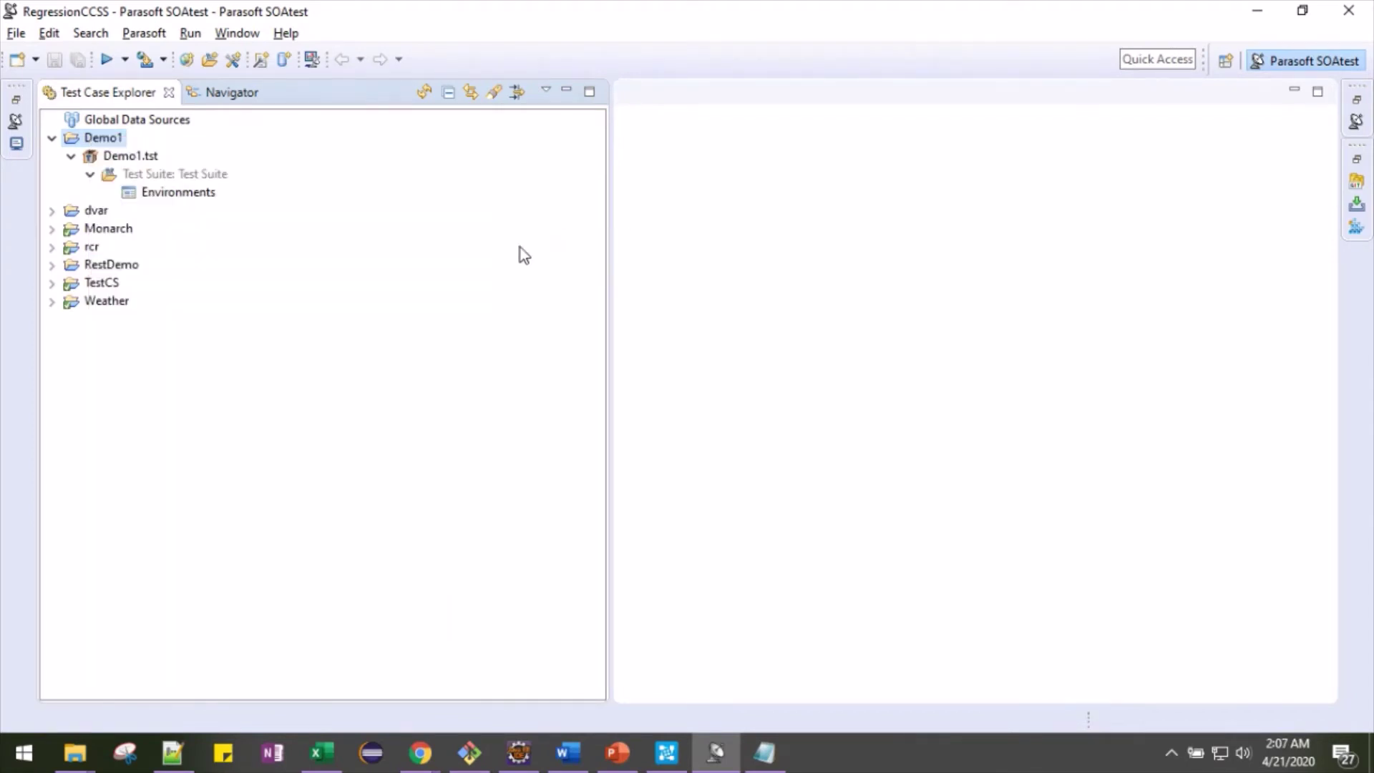
pyautogui.click(424, 439)
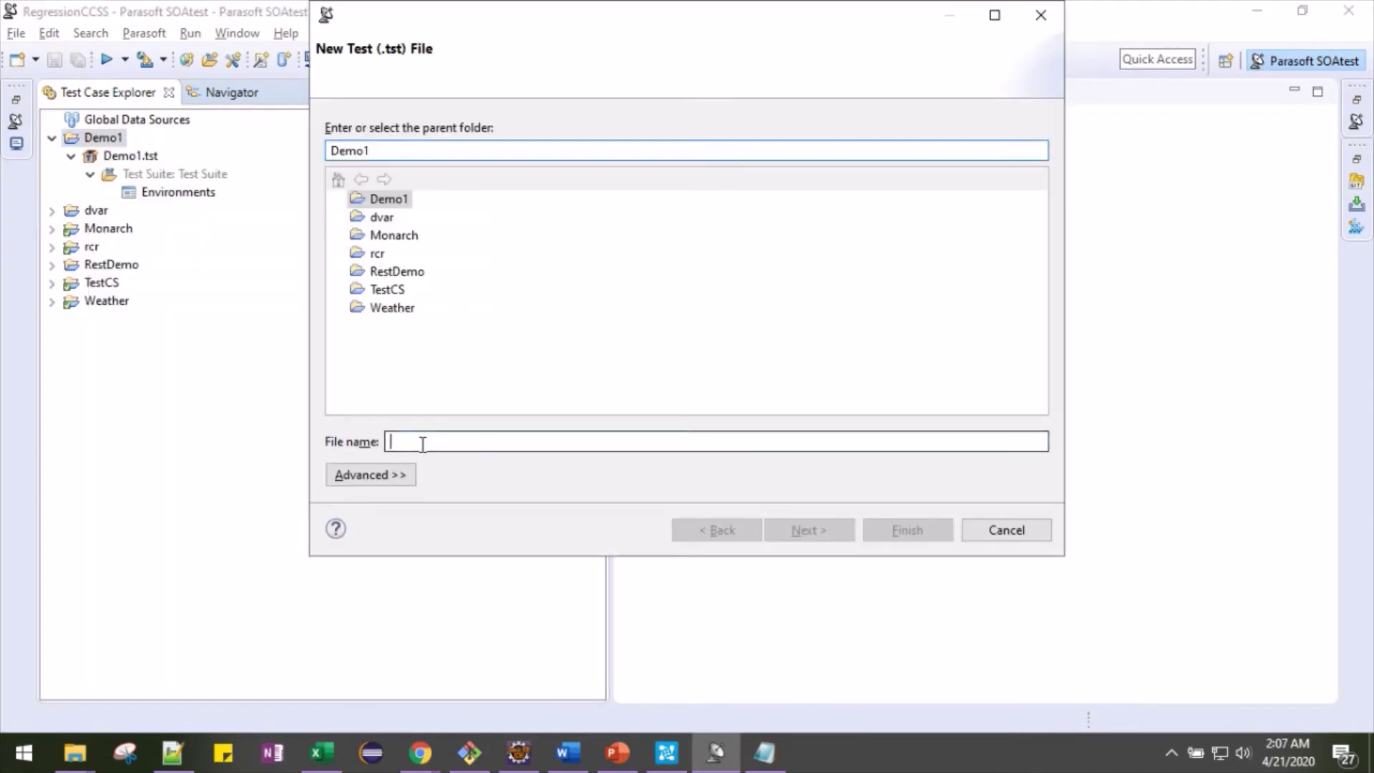
pyautogui.write('MyTest')
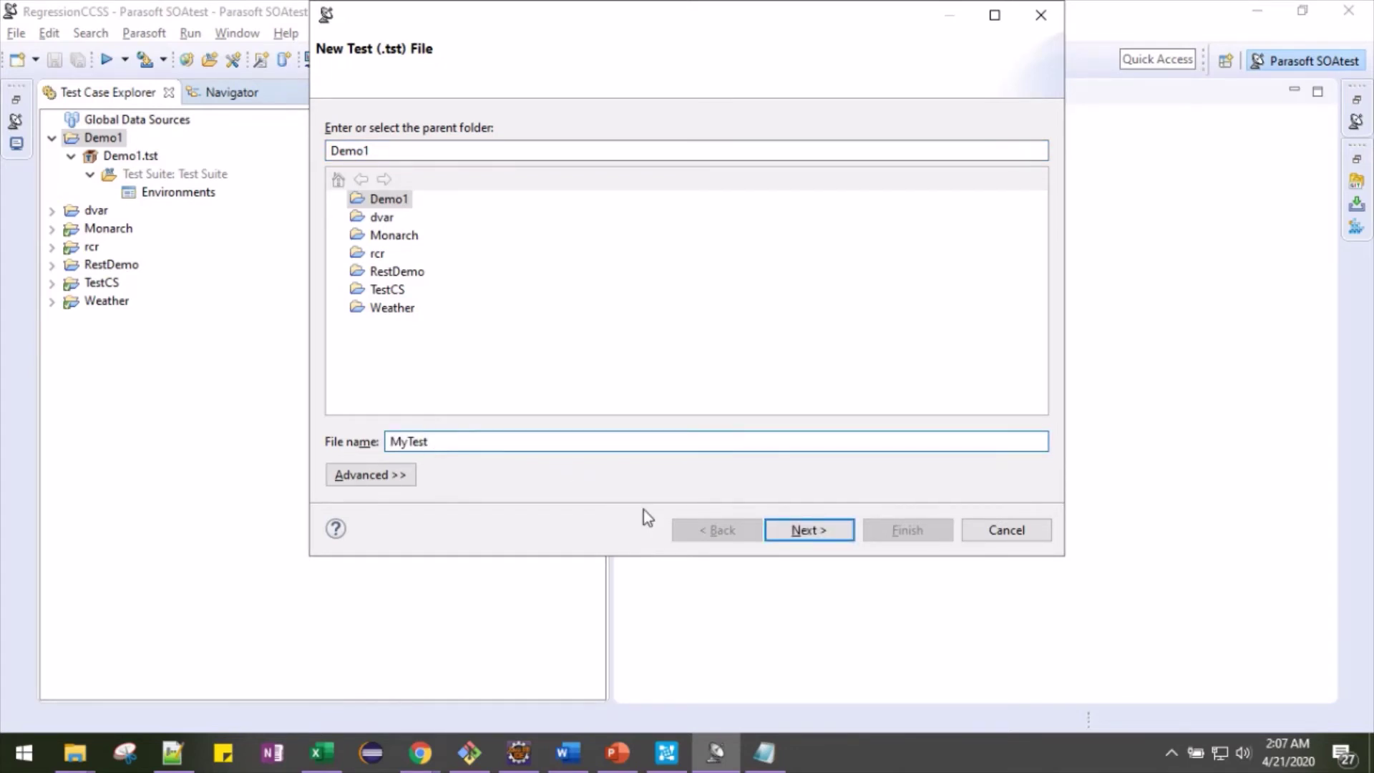
pyautogui.click(834, 531)
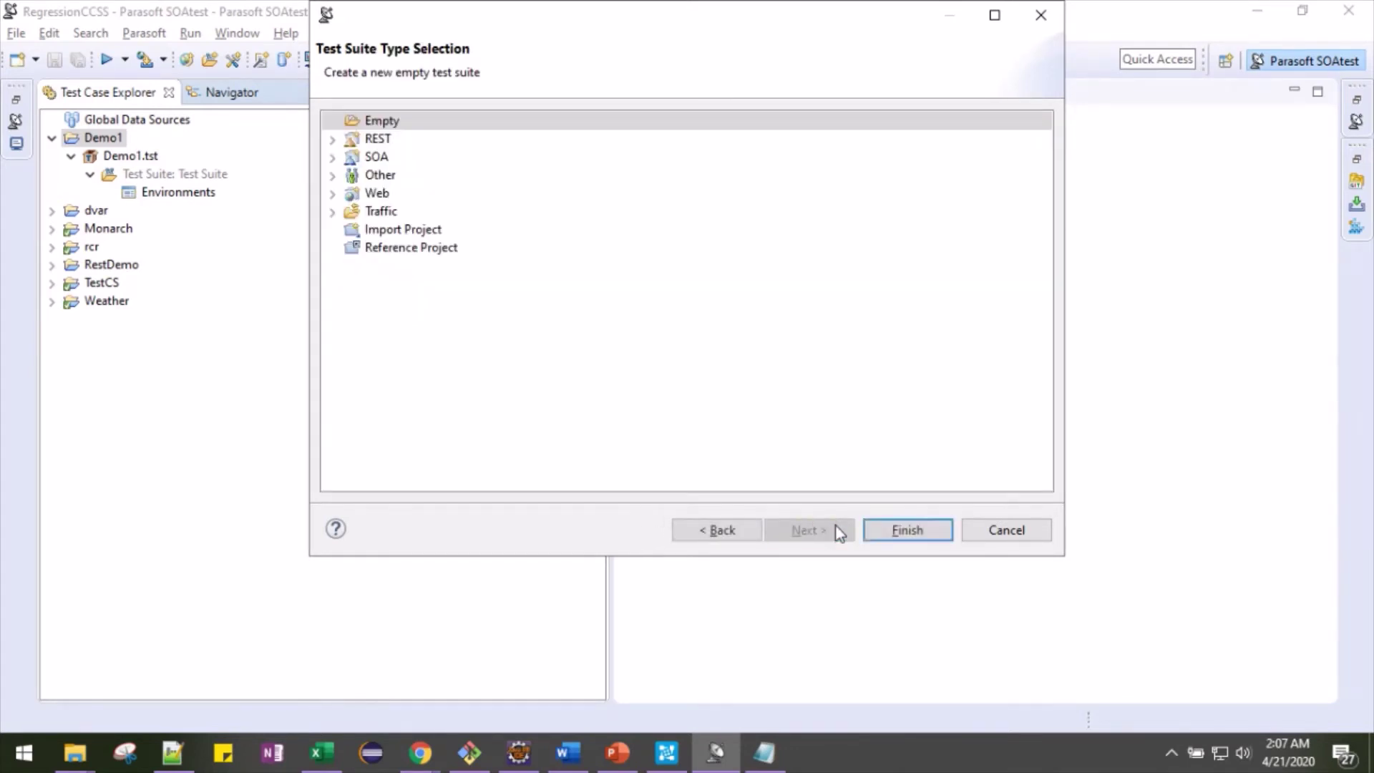
# Base the test suite on the WSDL file:///C:\SOATest-Builds\RegressionCCSS\my.wsdl, with functional tests created from it
pyautogui.click(333, 157)
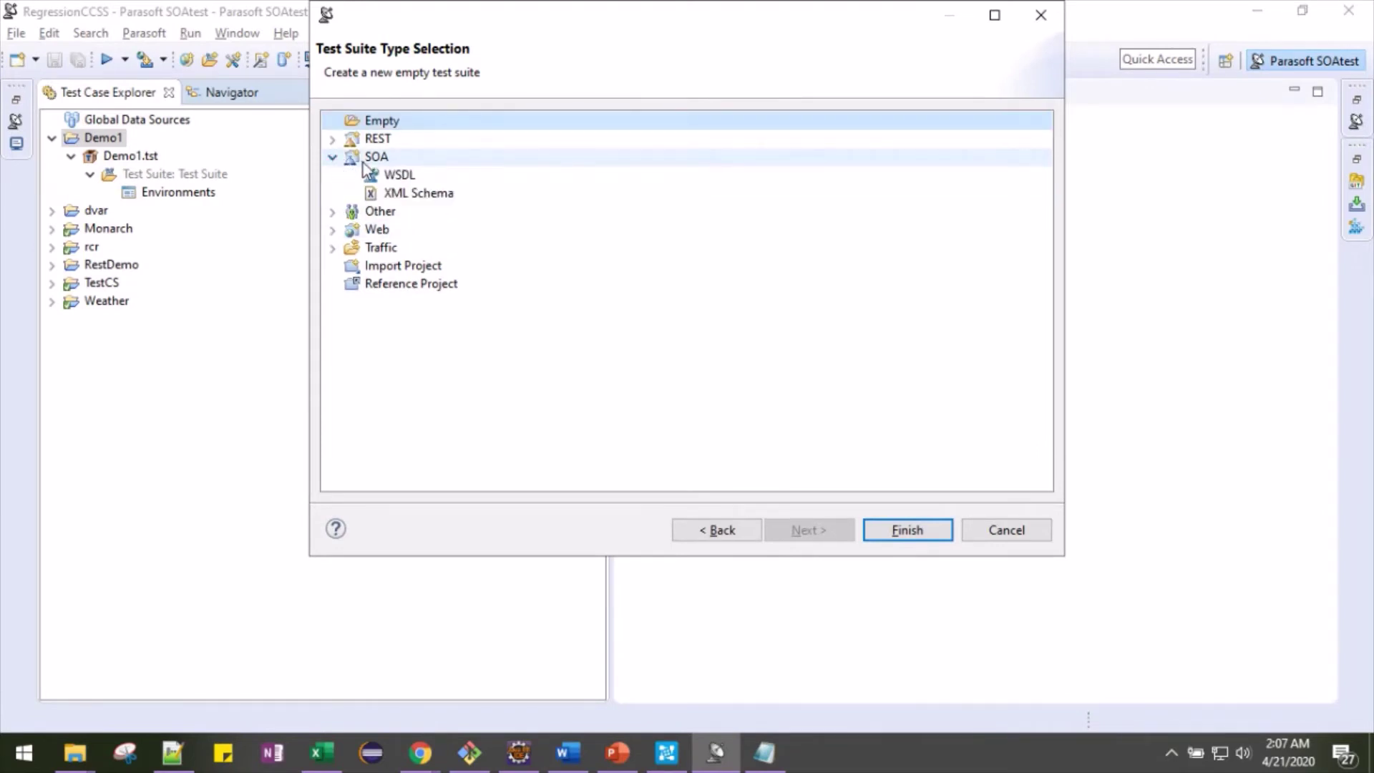
pyautogui.click(386, 176)
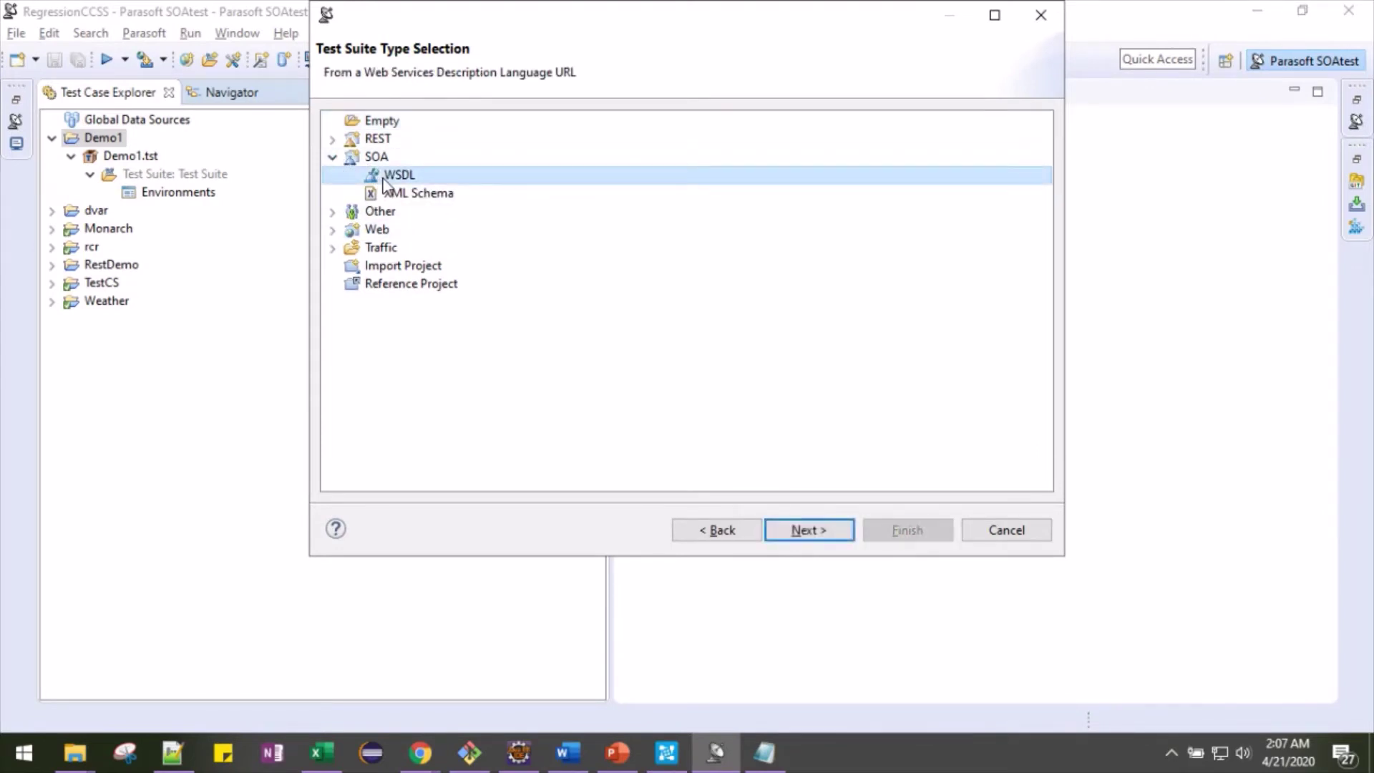
pyautogui.click(801, 536)
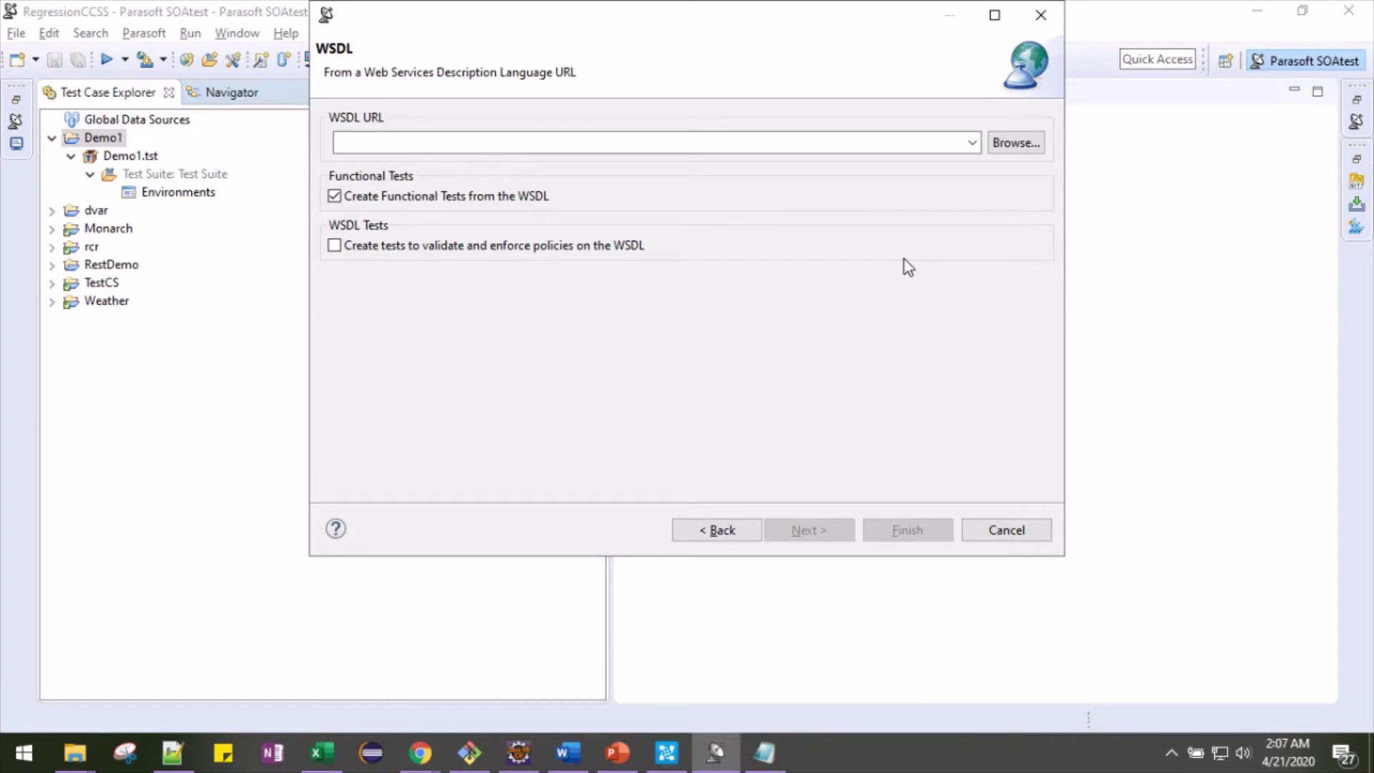
pyautogui.click(970, 142)
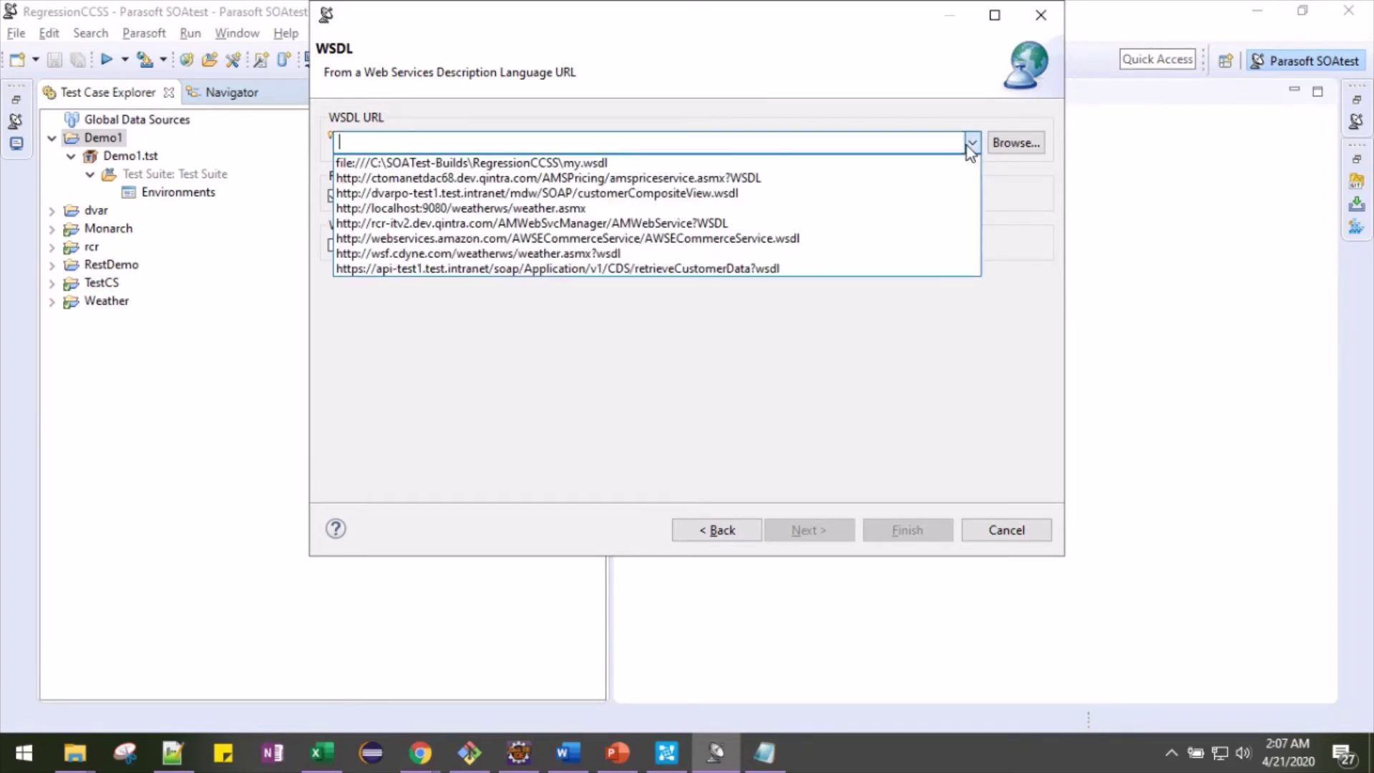
pyautogui.click(929, 167)
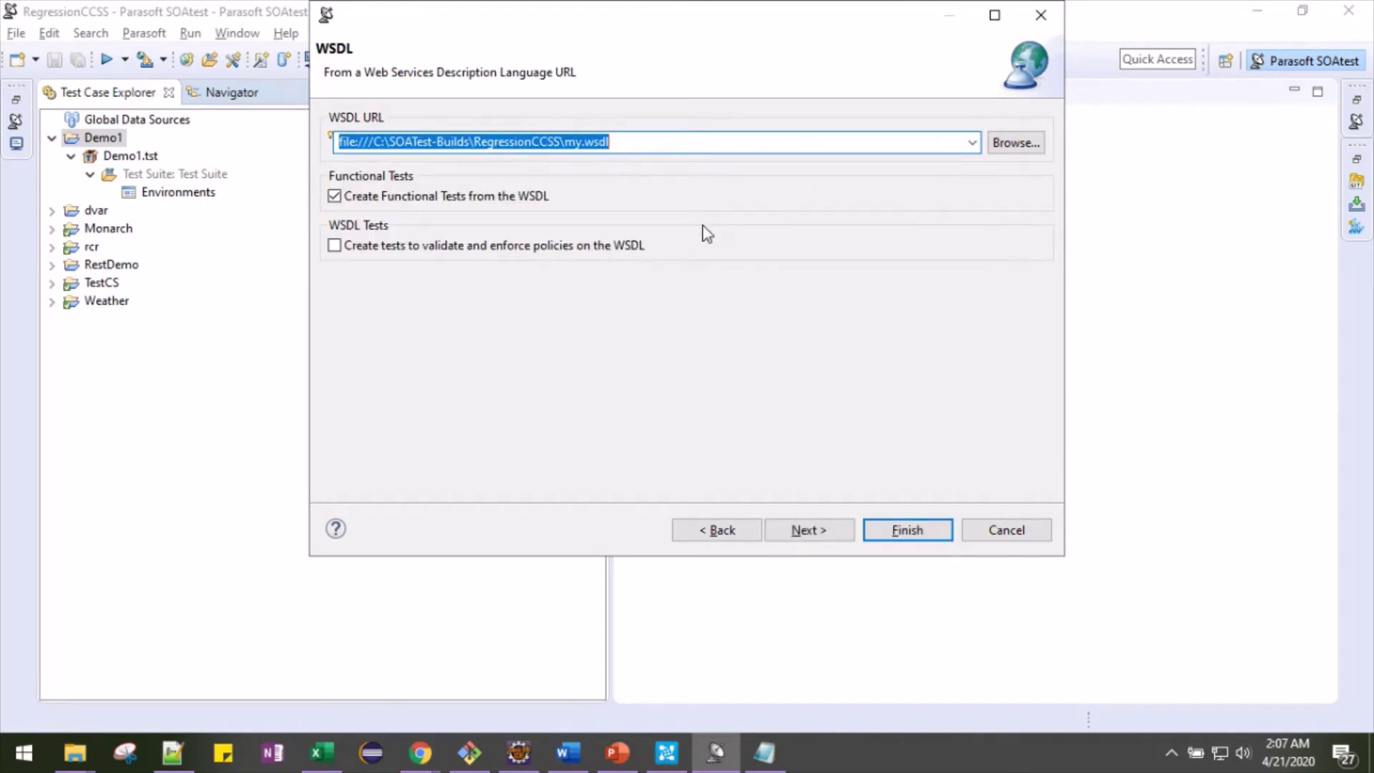
pyautogui.click(824, 539)
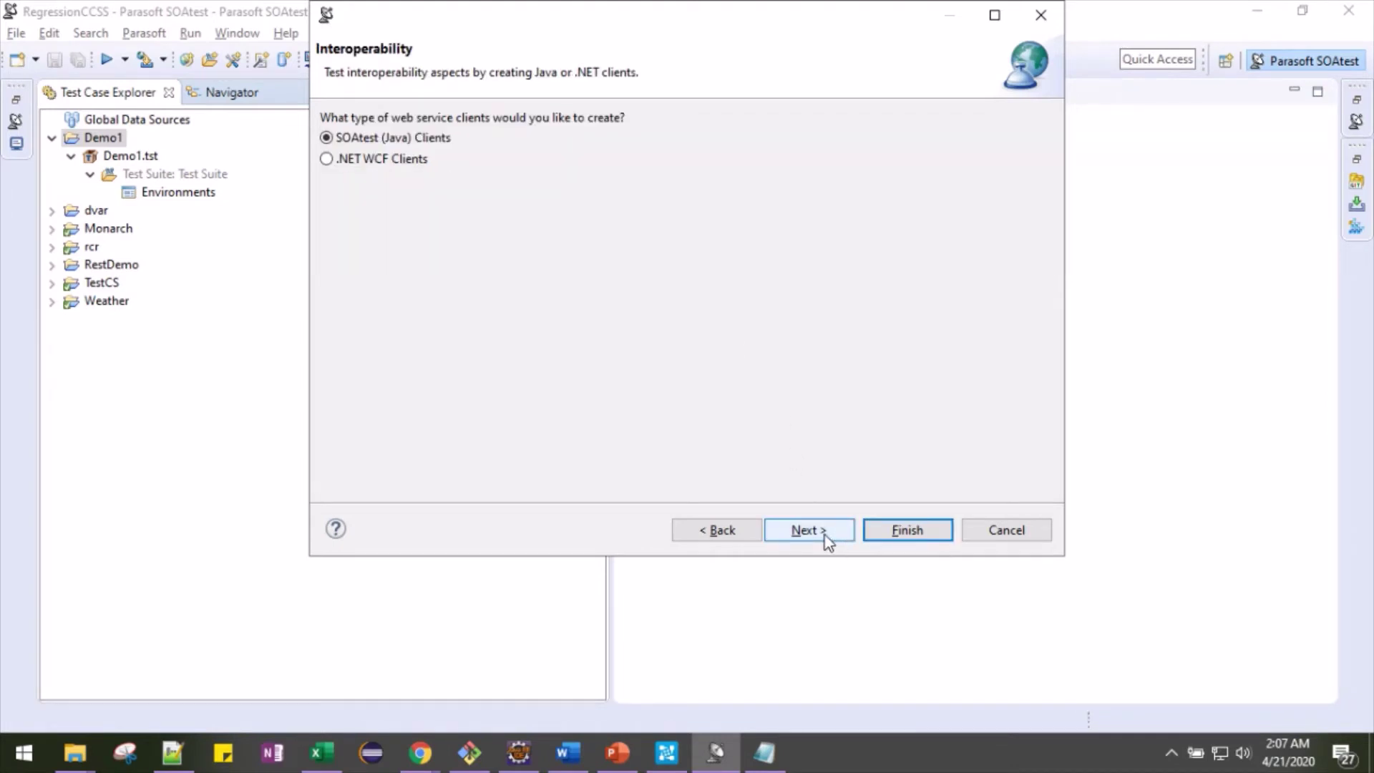
# Accept SOAtest (Java) clients, the new environment "file" for WSDL URI fields, no policy and the synchronous layout, and generate the test suite
pyautogui.click(808, 530)
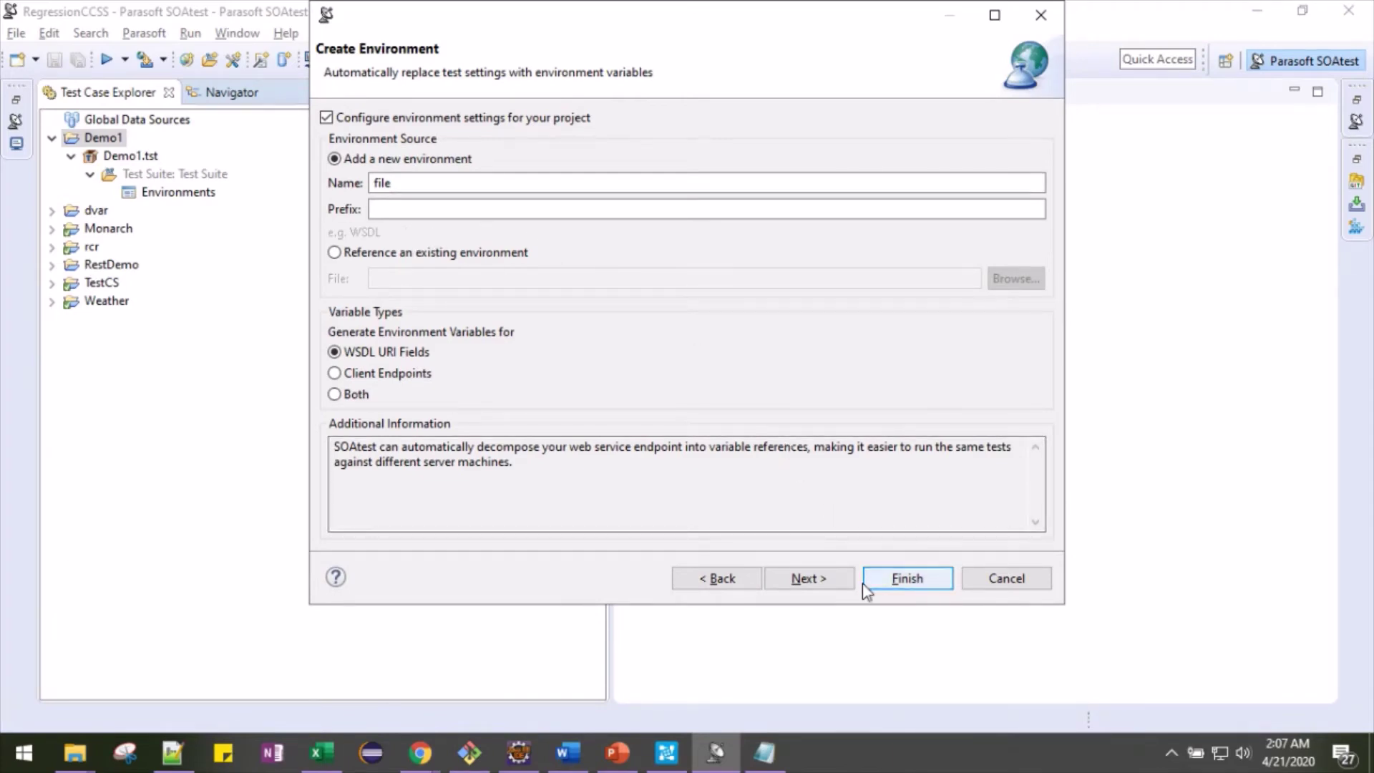
pyautogui.click(835, 577)
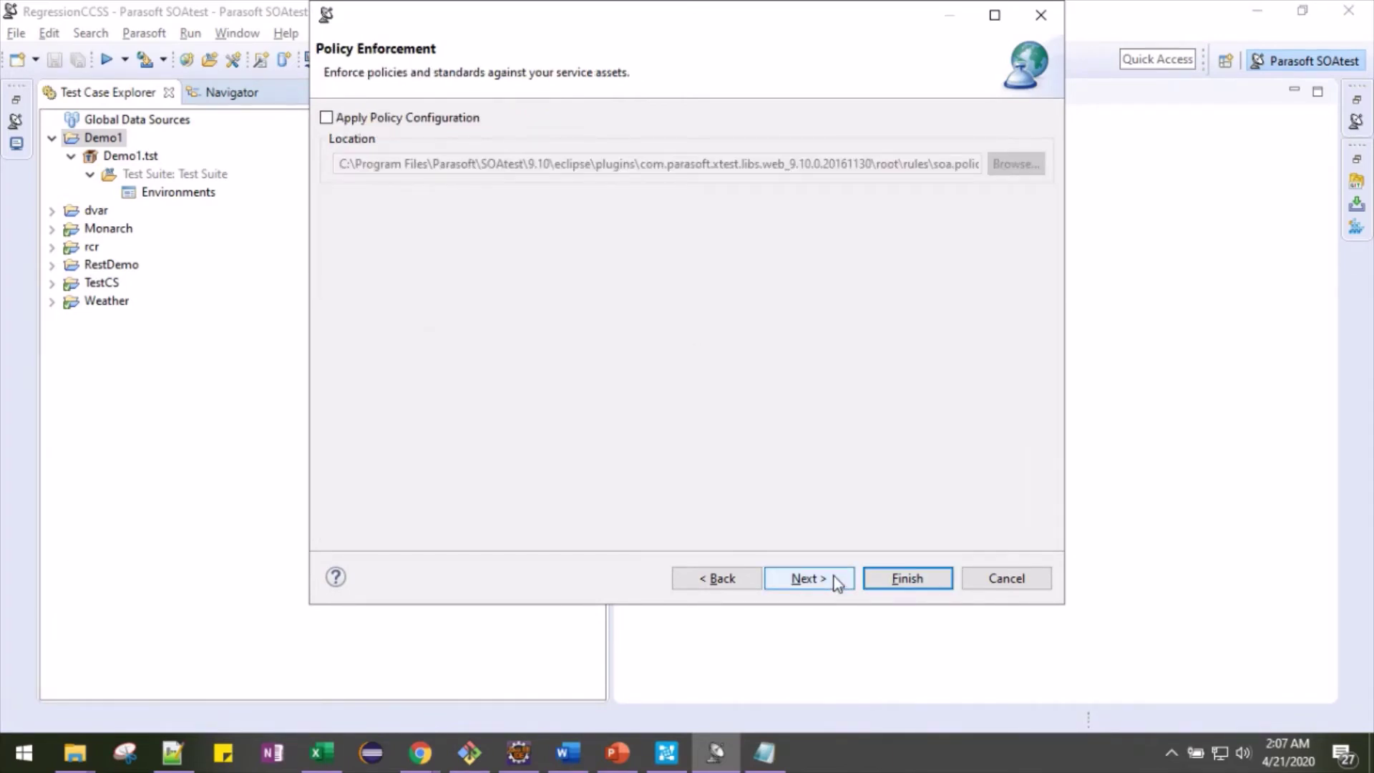
pyautogui.click(822, 578)
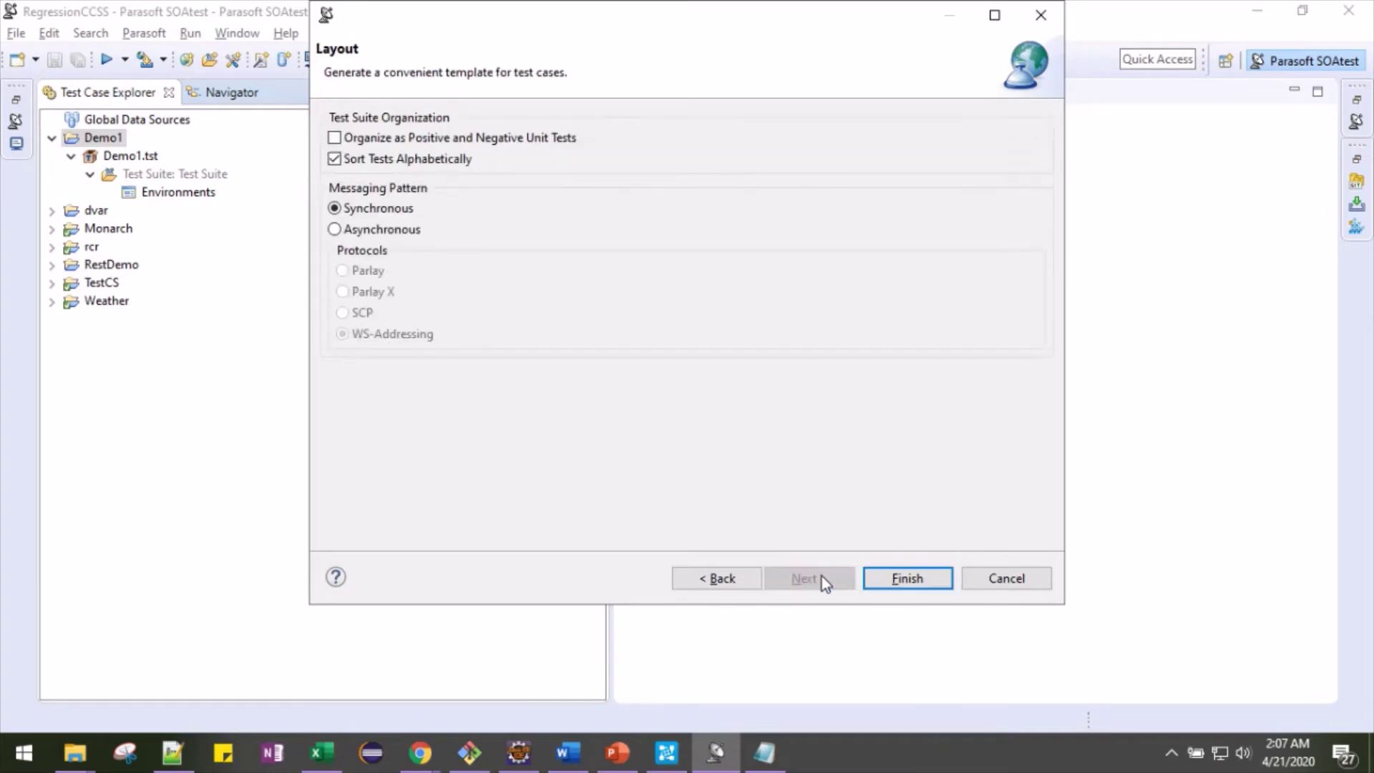
pyautogui.click(905, 580)
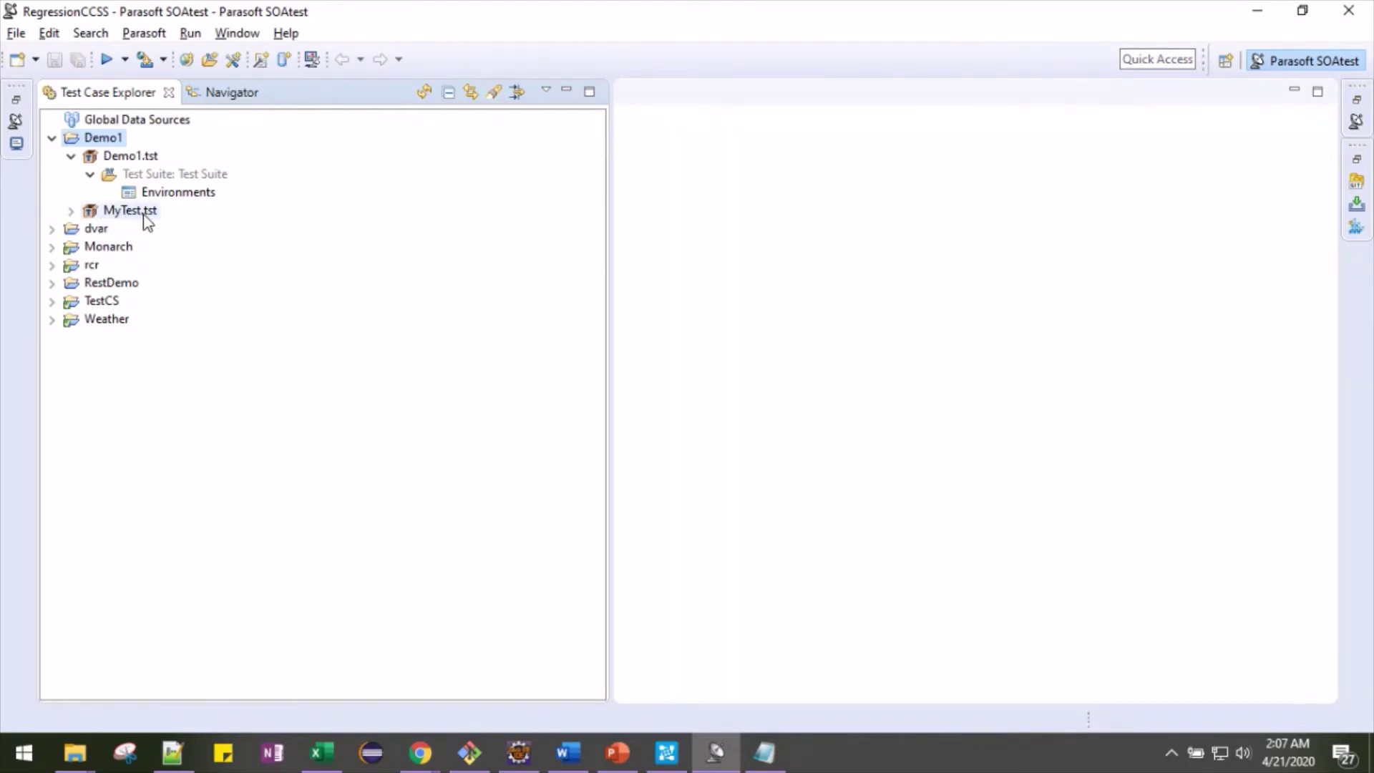
# Expand the WeatherSoap and WeatherSoap12 suites in MyTest.tst and open Test 1: GetCityForecastByZIP under WeatherSoap
pyautogui.click(71, 212)
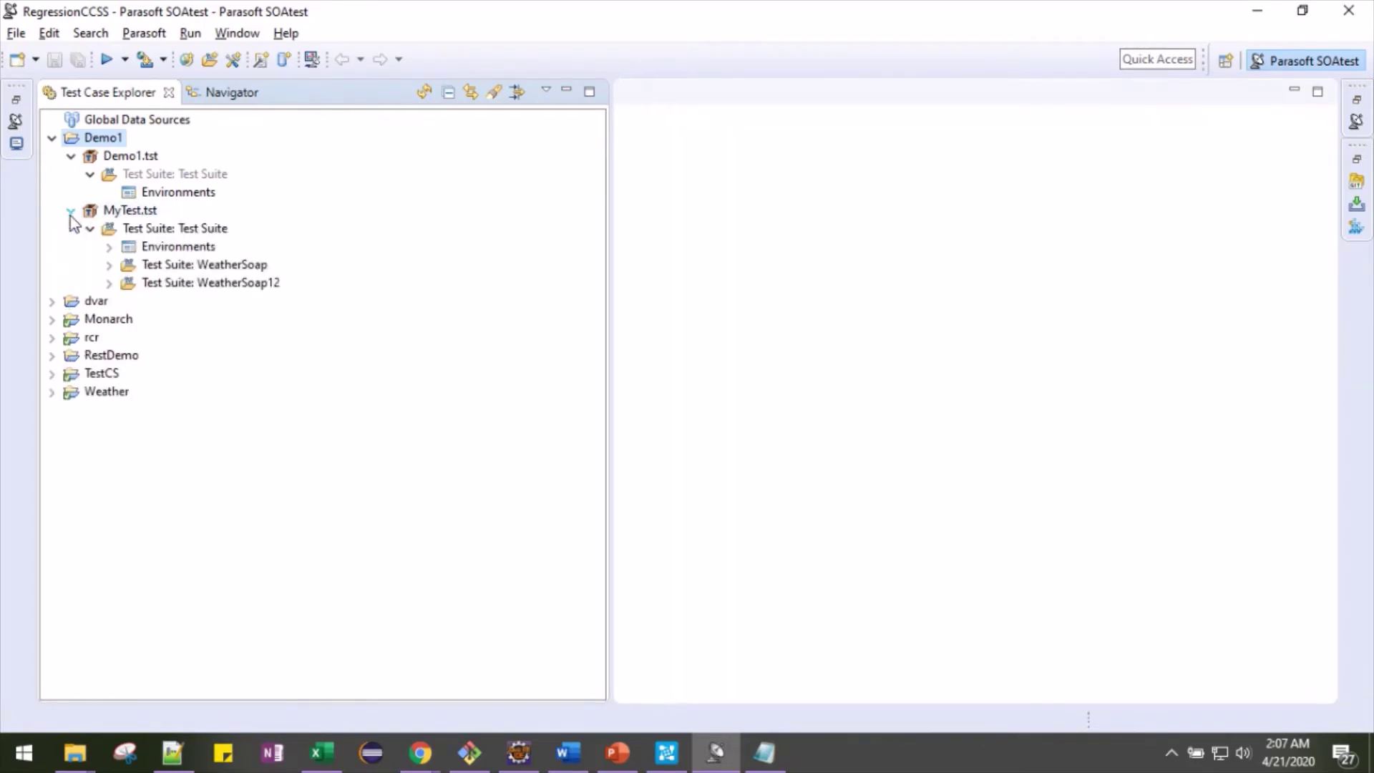
pyautogui.click(111, 266)
pyautogui.click(112, 337)
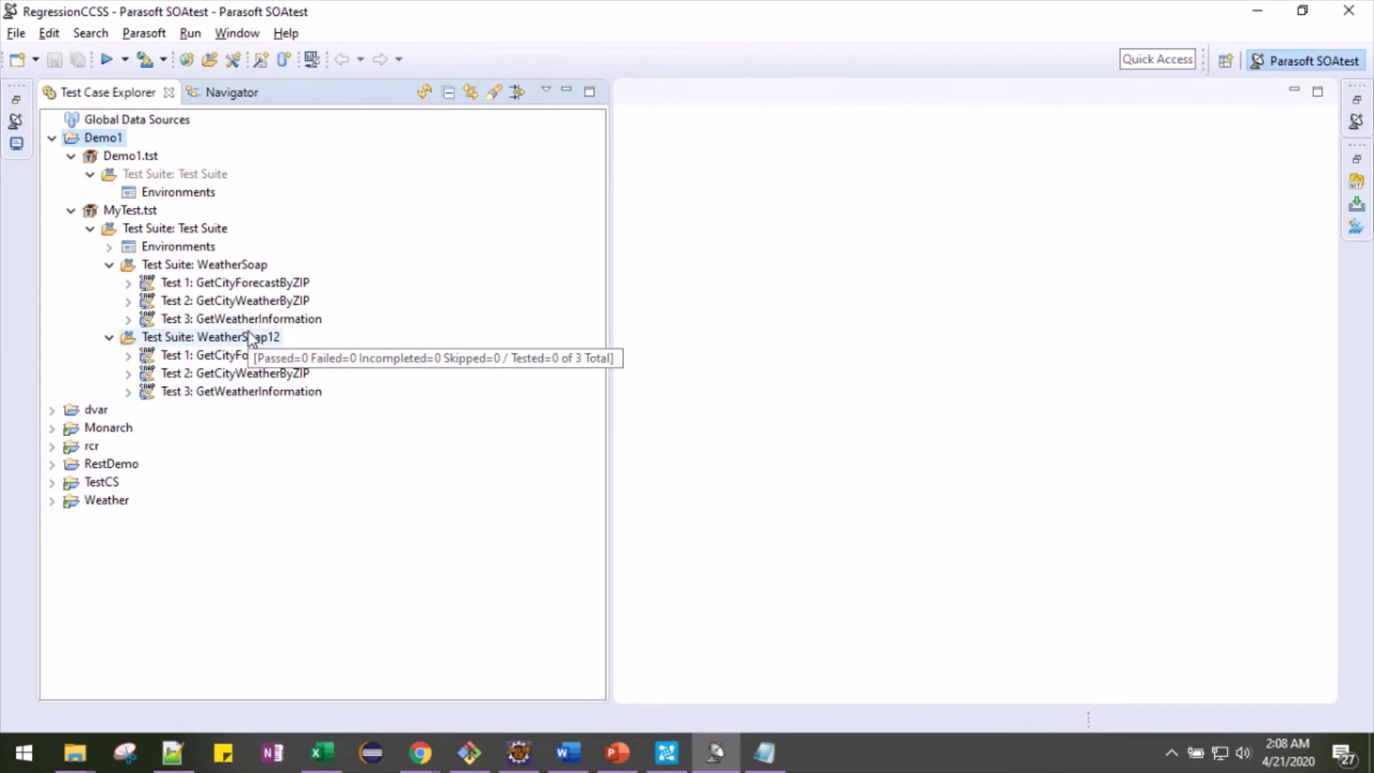
pyautogui.click(208, 285)
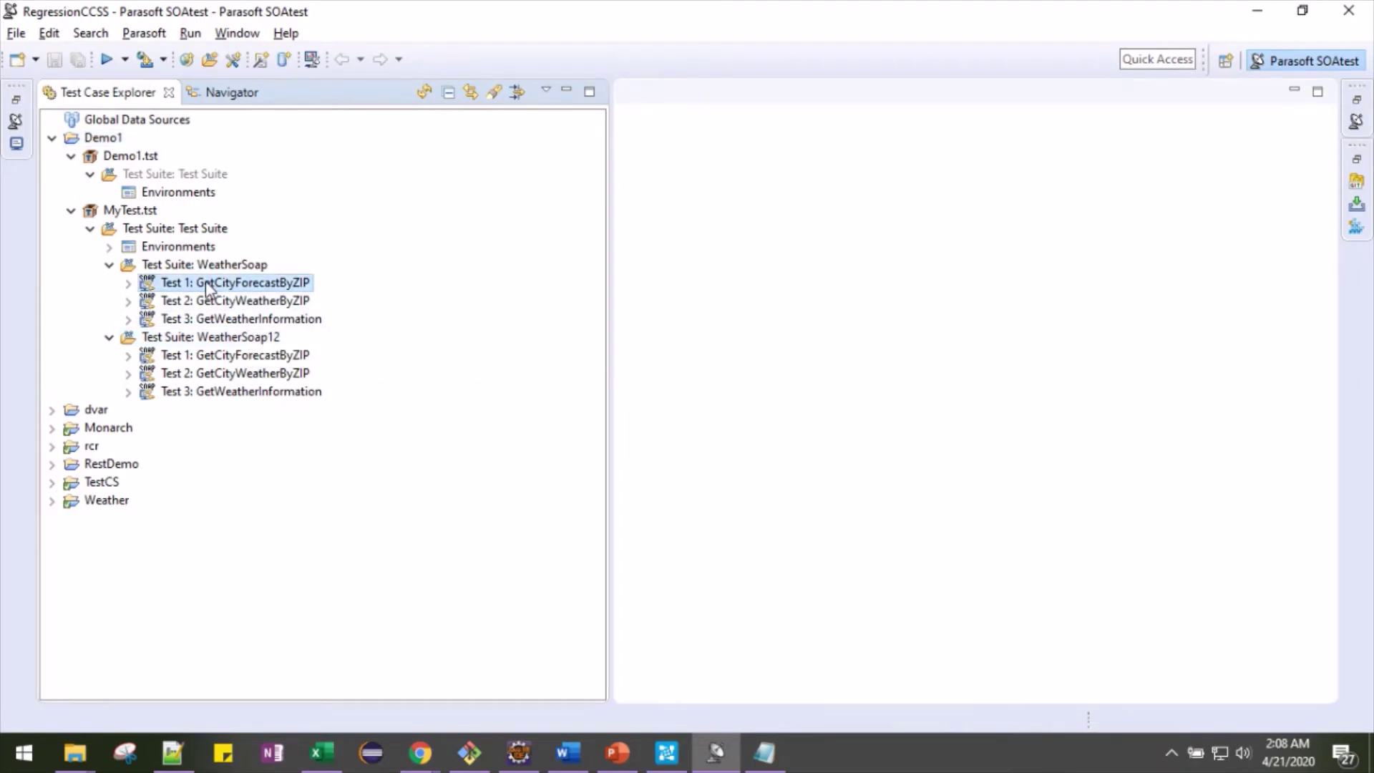
pyautogui.click(129, 283)
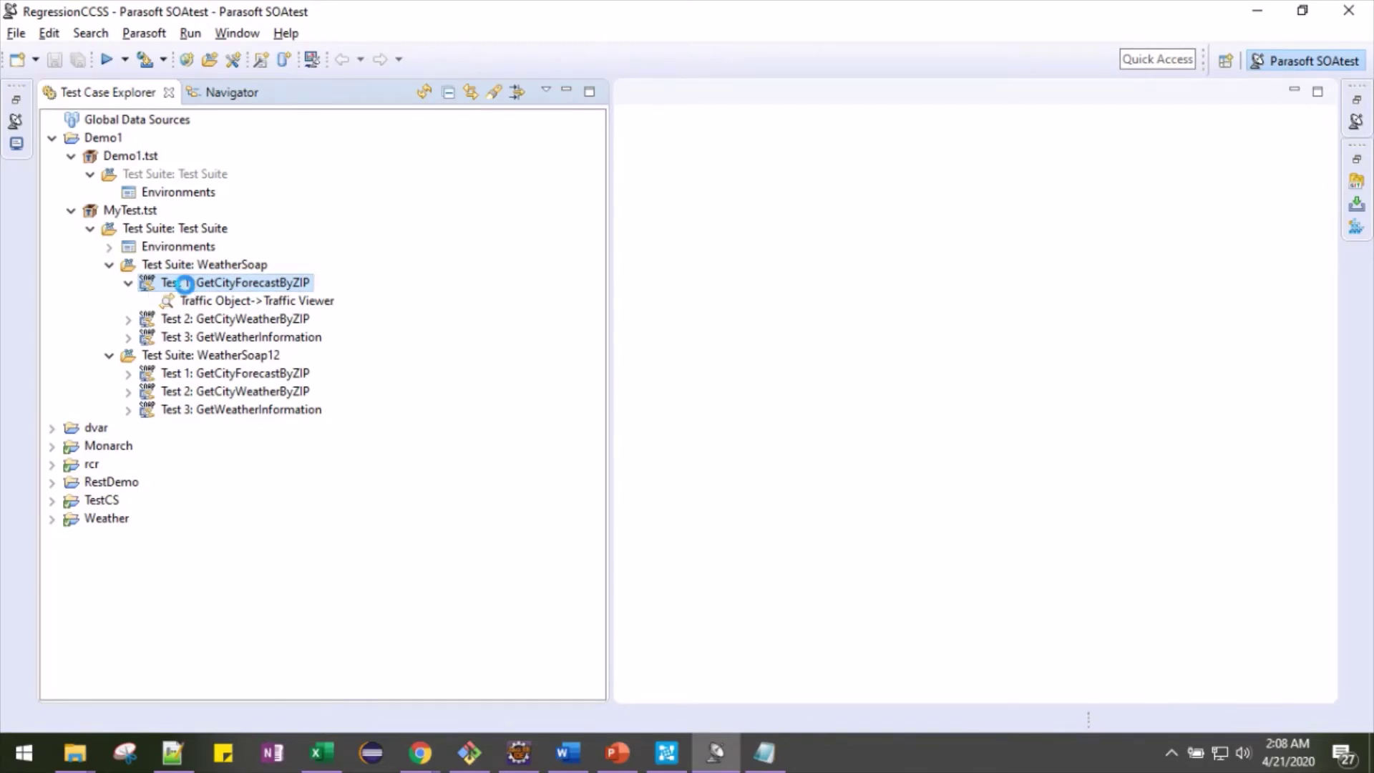
pyautogui.doubleClick(188, 285)
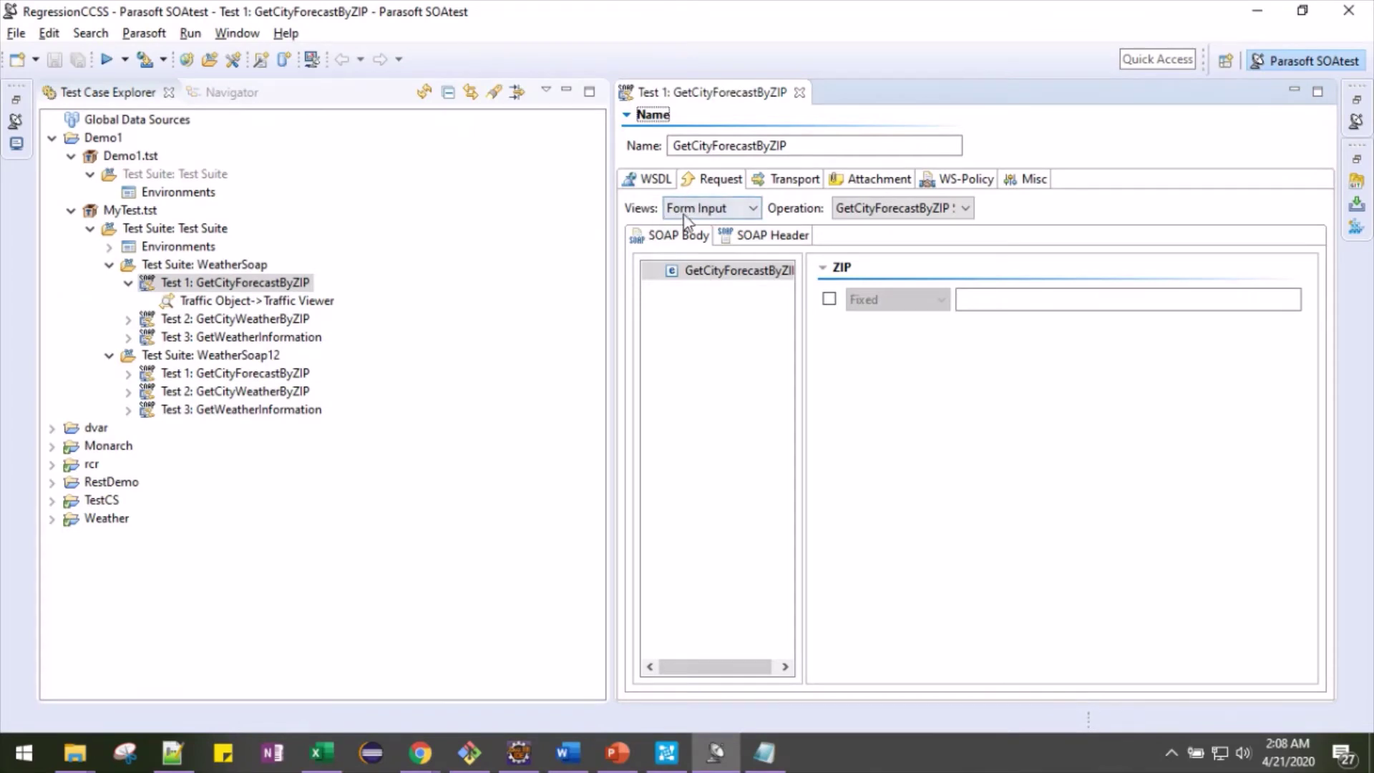
# Include the ZIP element in the test's SOAP body with the fixed value 1, checking the responder's response in Parasoft Virtualize beforehand
pyautogui.click(830, 299)
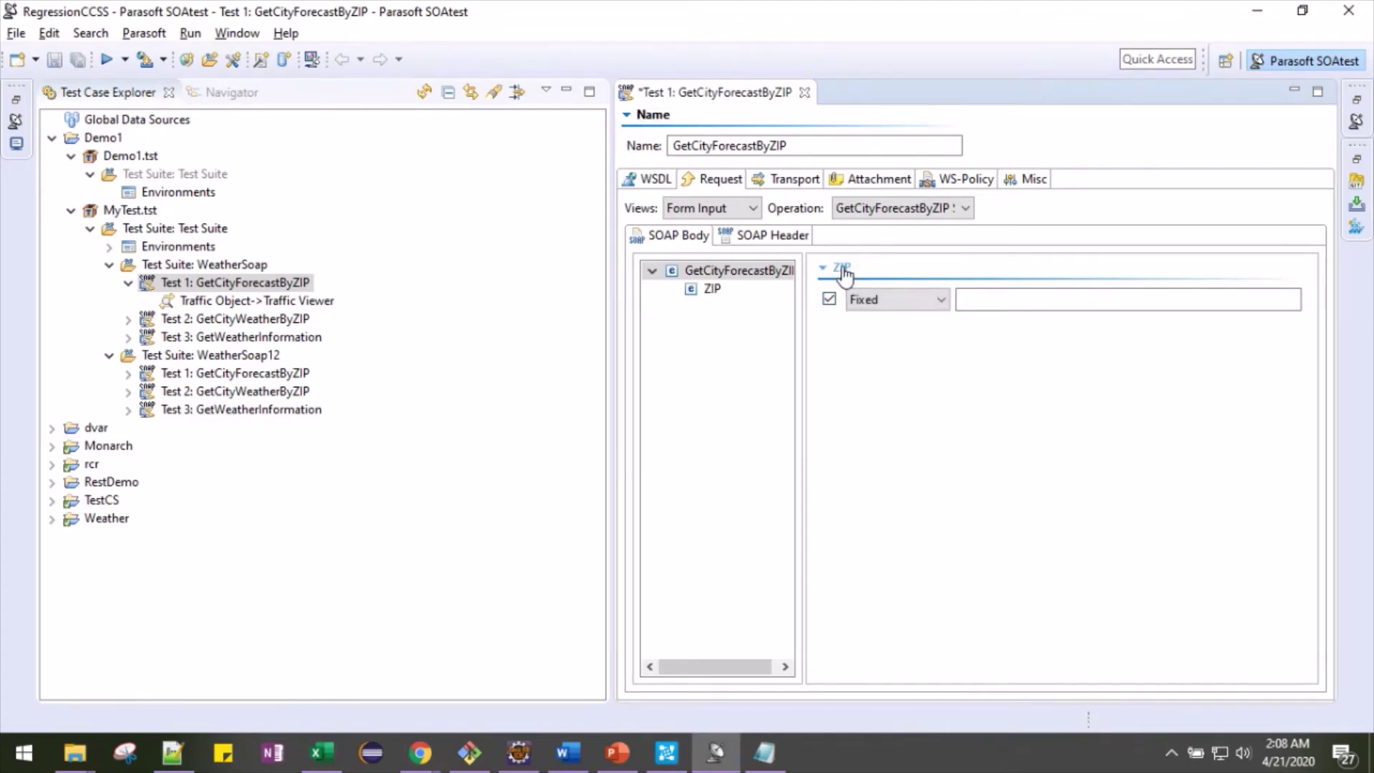
pyautogui.click(1008, 308)
pyautogui.click(673, 752)
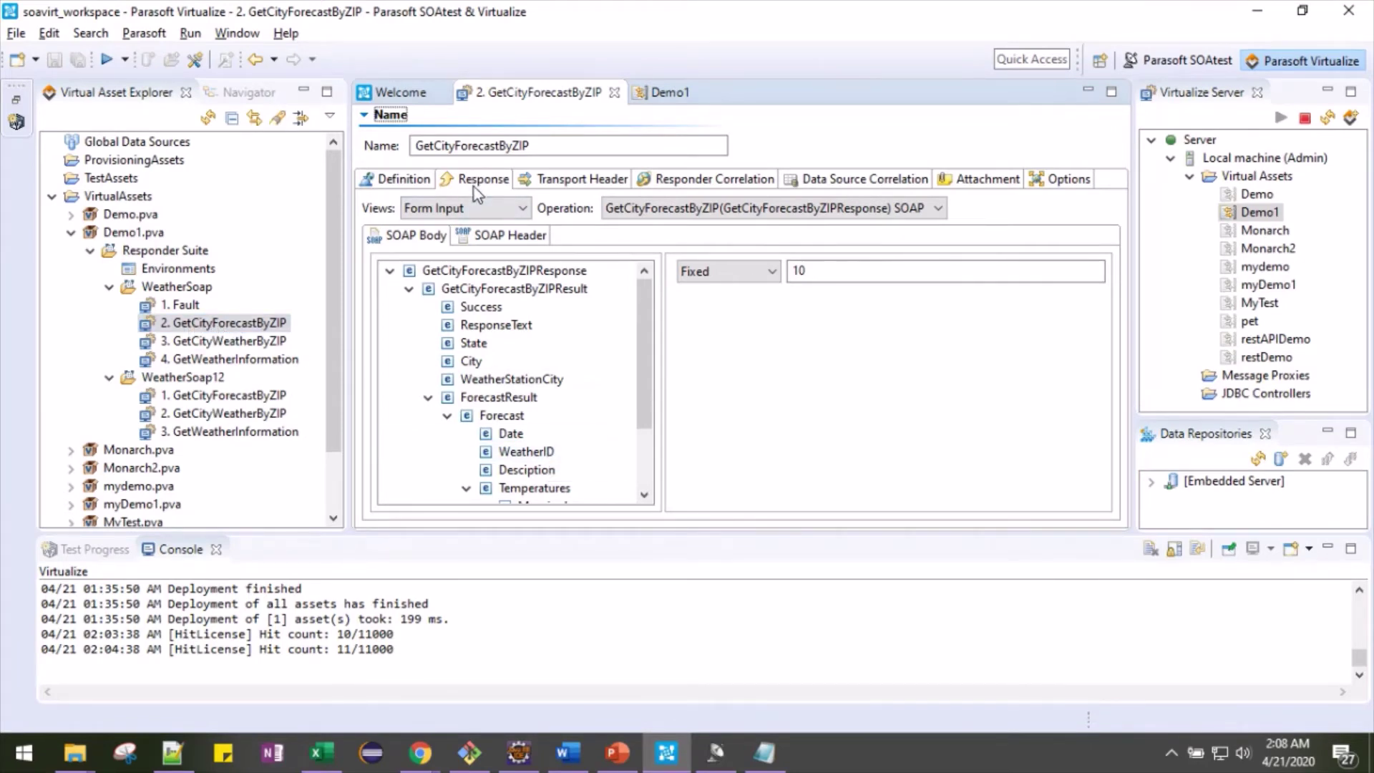
pyautogui.click(721, 757)
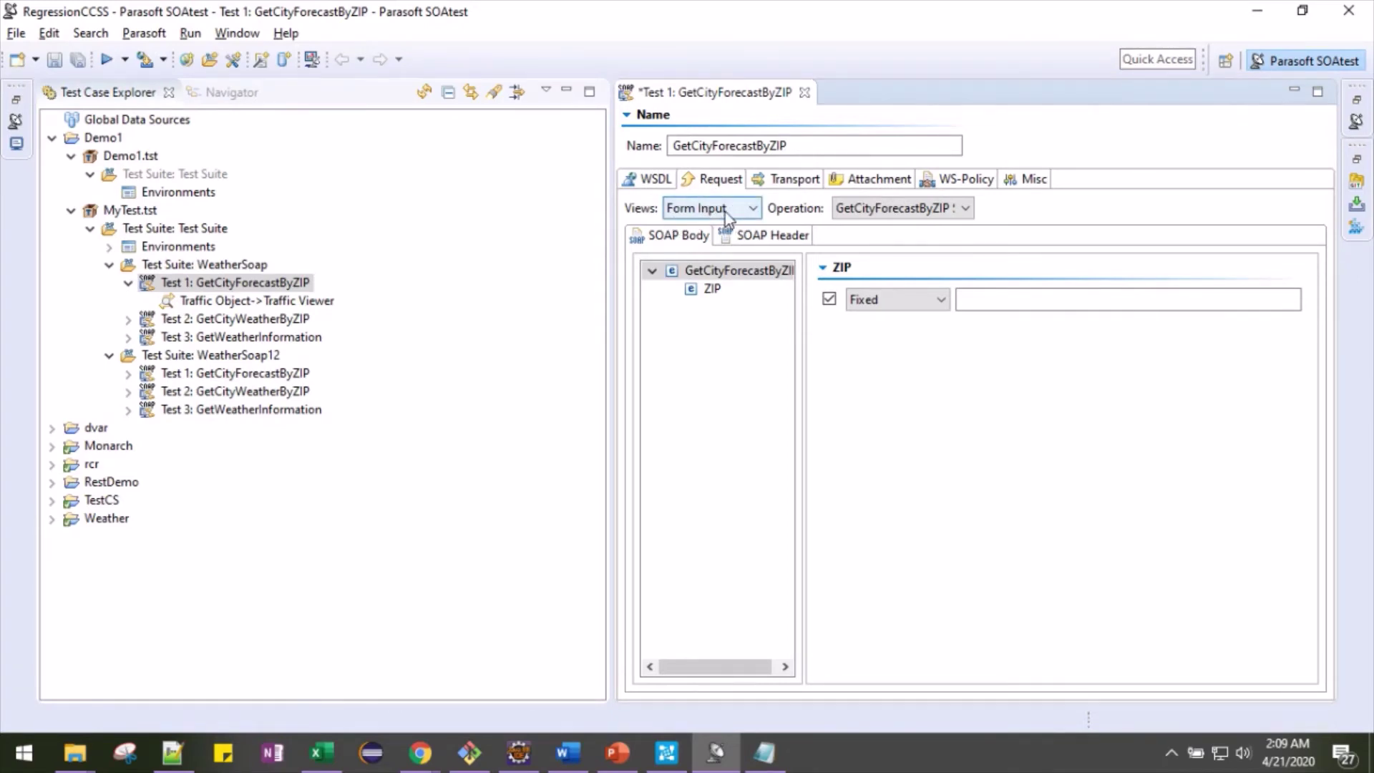
pyautogui.click(710, 290)
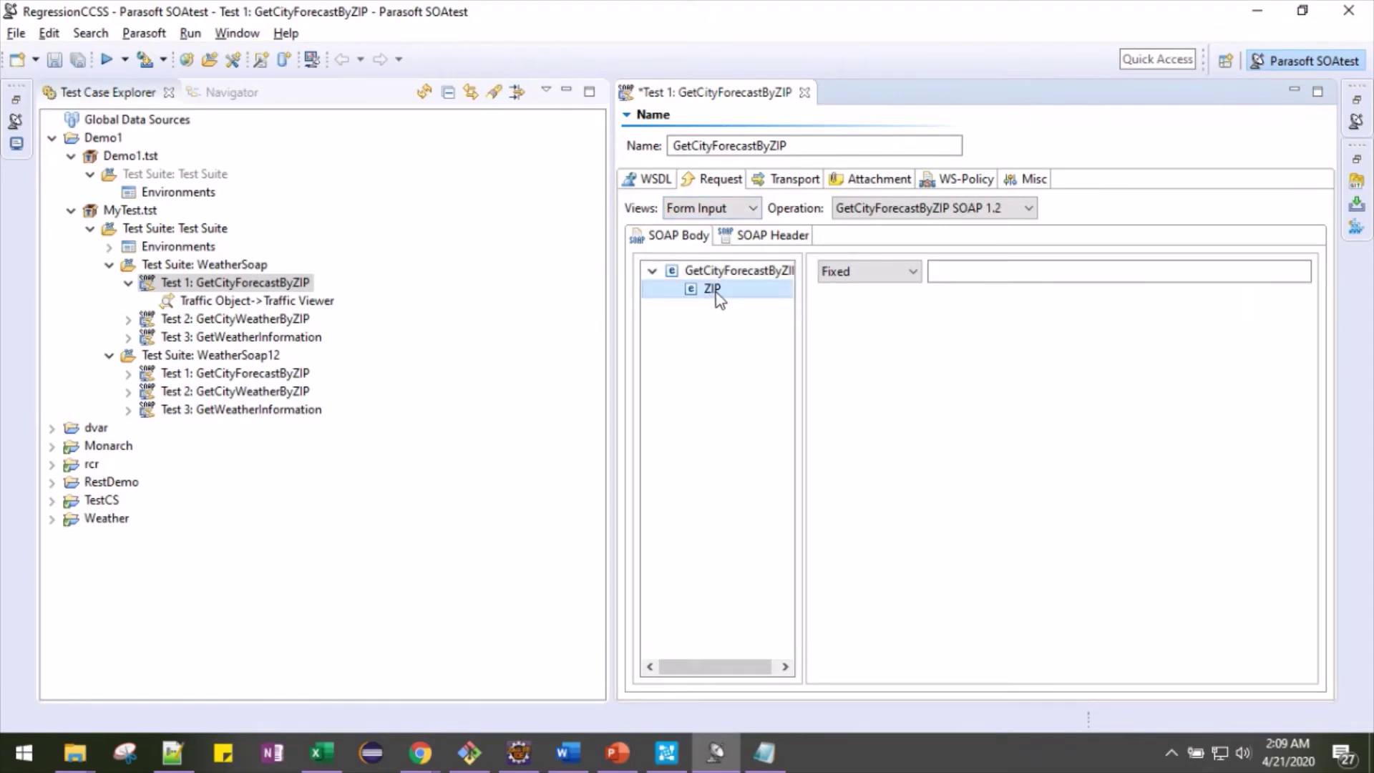
pyautogui.click(1002, 275)
pyautogui.write('1')
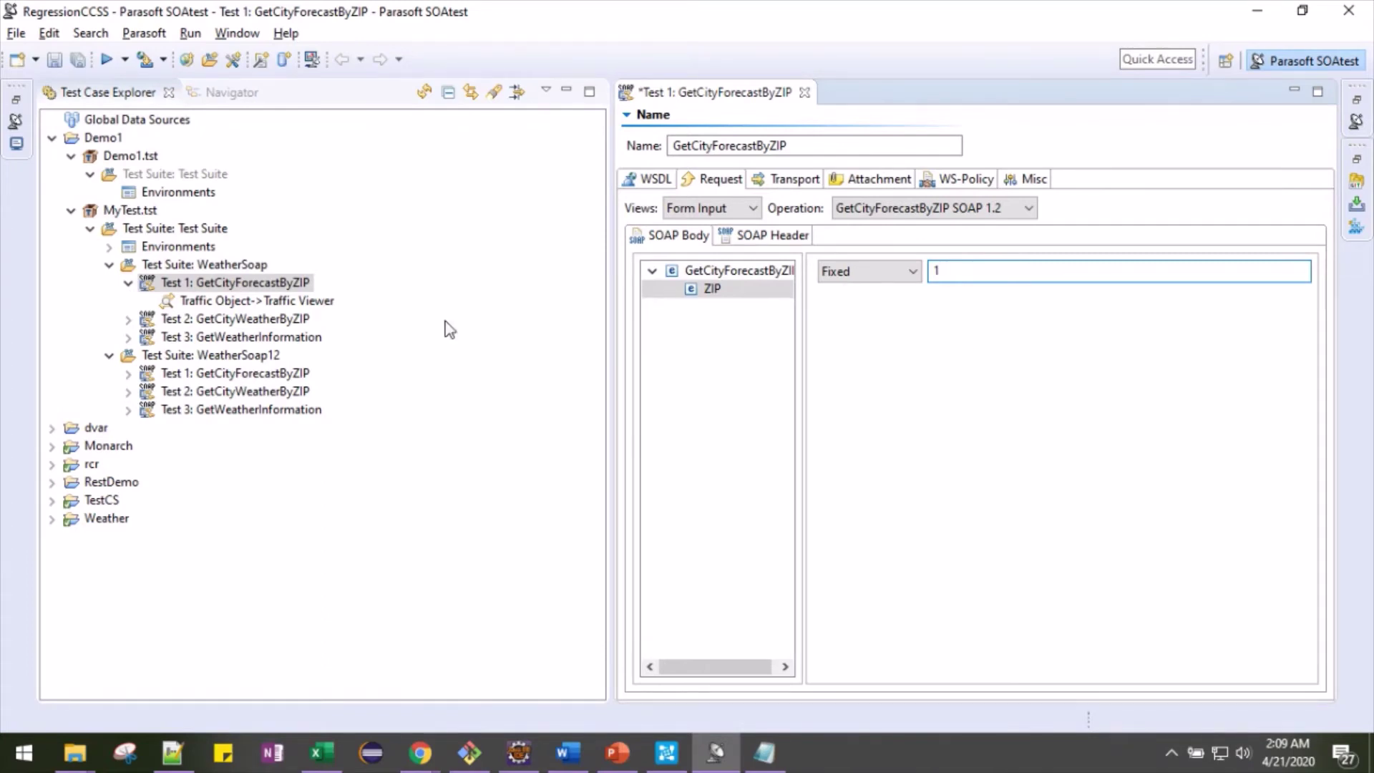
# Open the "file" environment of MyTest.tst to check its environment variables
pyautogui.click(227, 287)
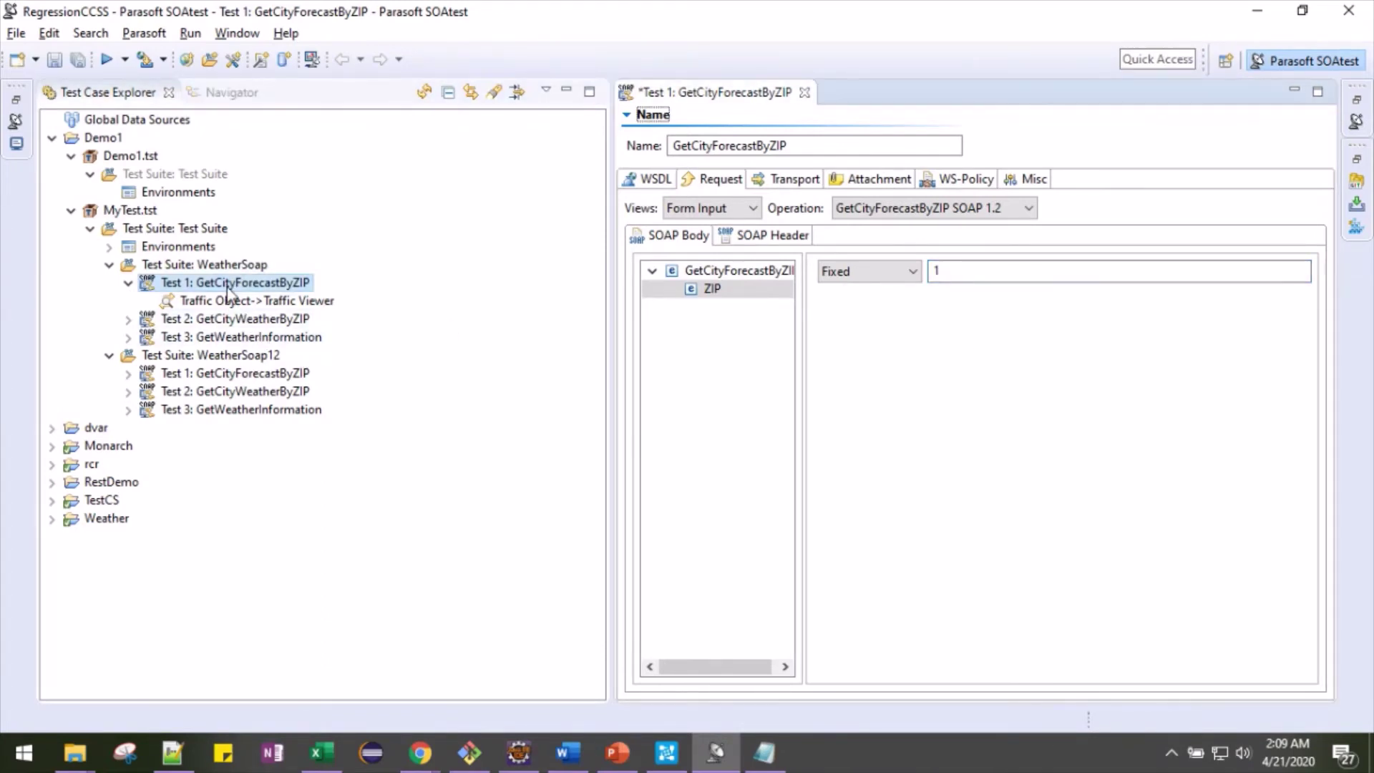
pyautogui.click(109, 246)
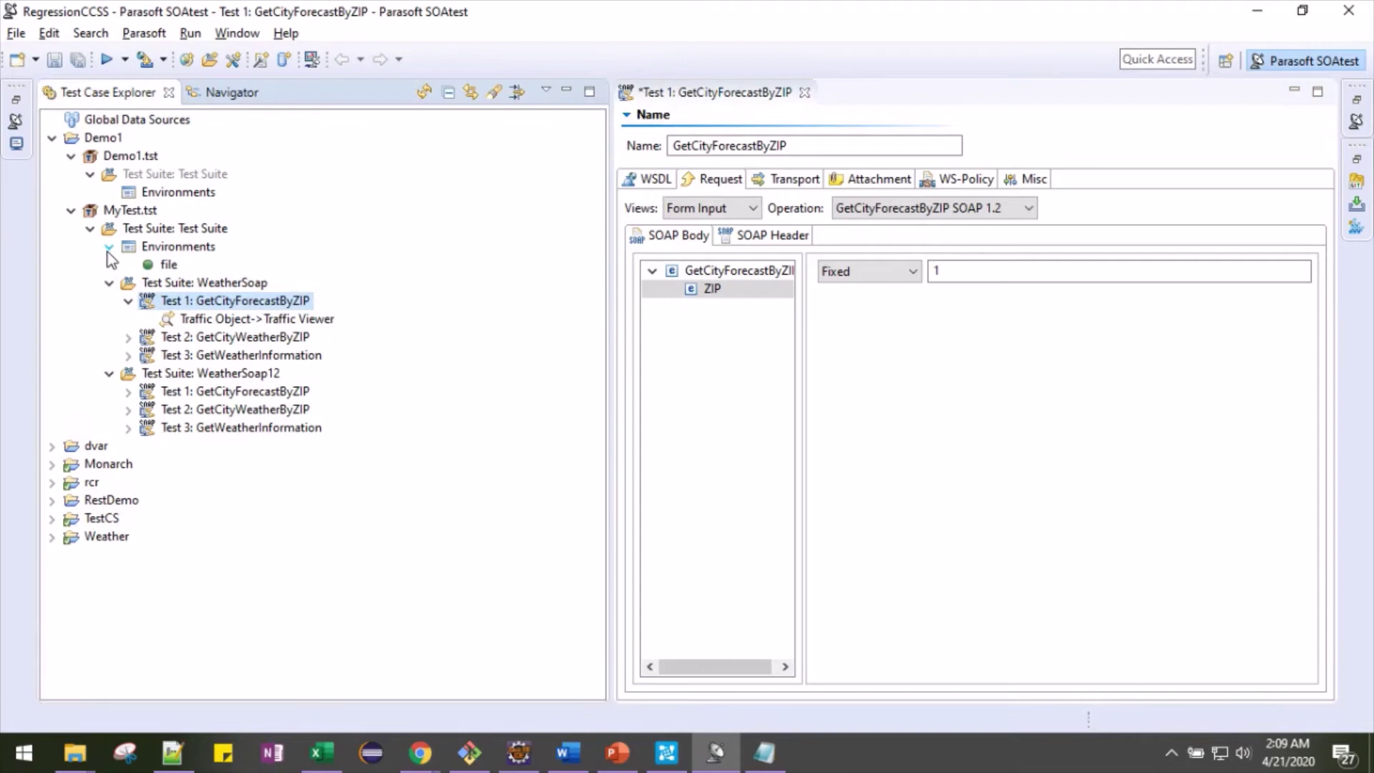
pyautogui.doubleClick(164, 266)
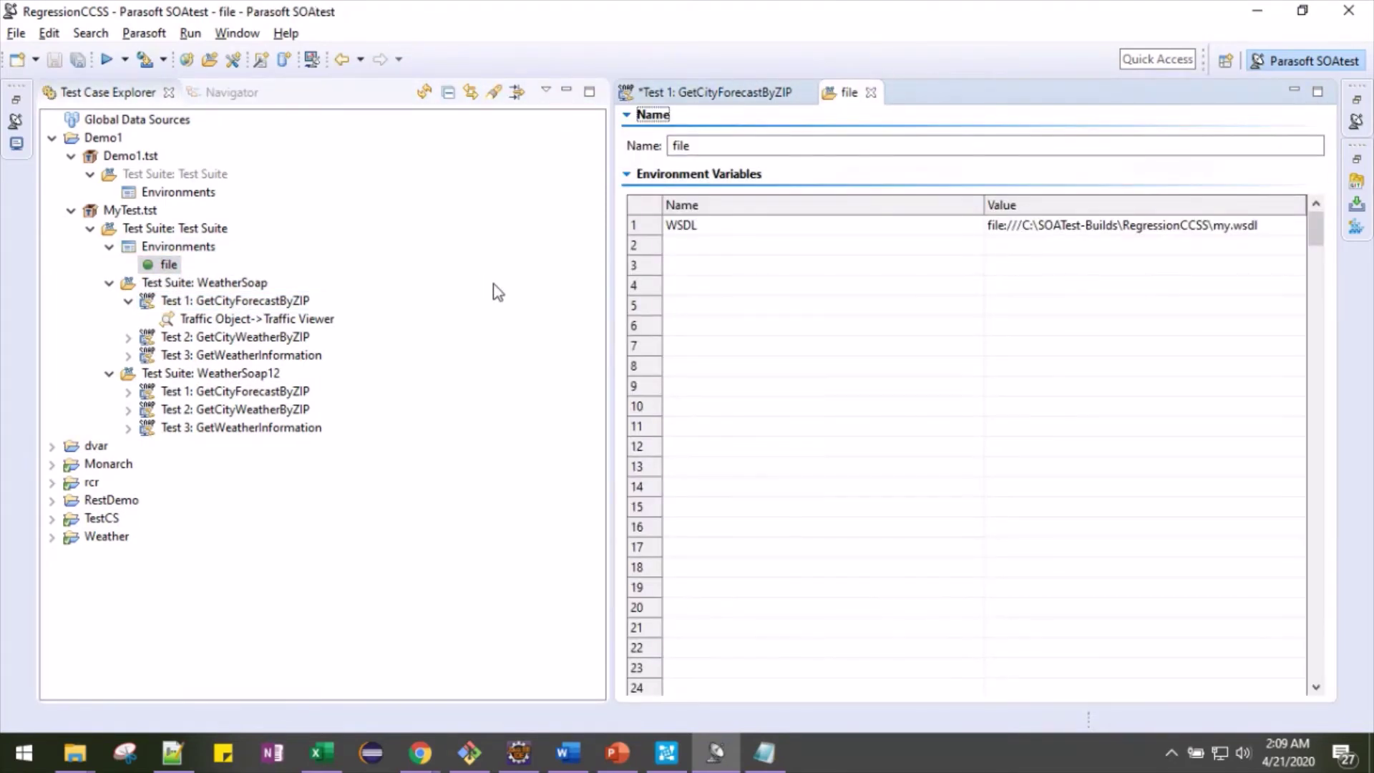
# Check Test 1's transport endpoint, then copy the HTTP endpoint from the Demo1 virtual asset's deployment settings in Parasoft Virtualize
pyautogui.doubleClick(273, 301)
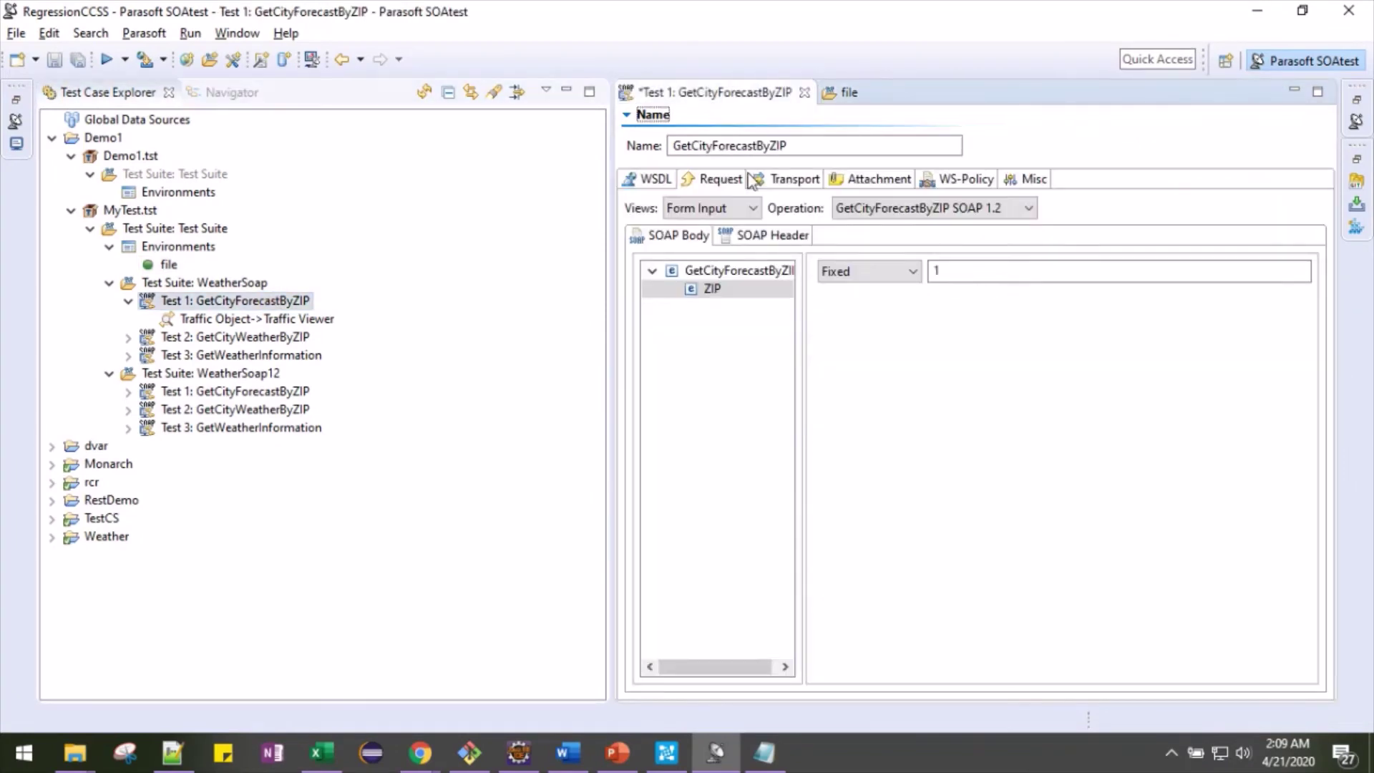
pyautogui.click(800, 181)
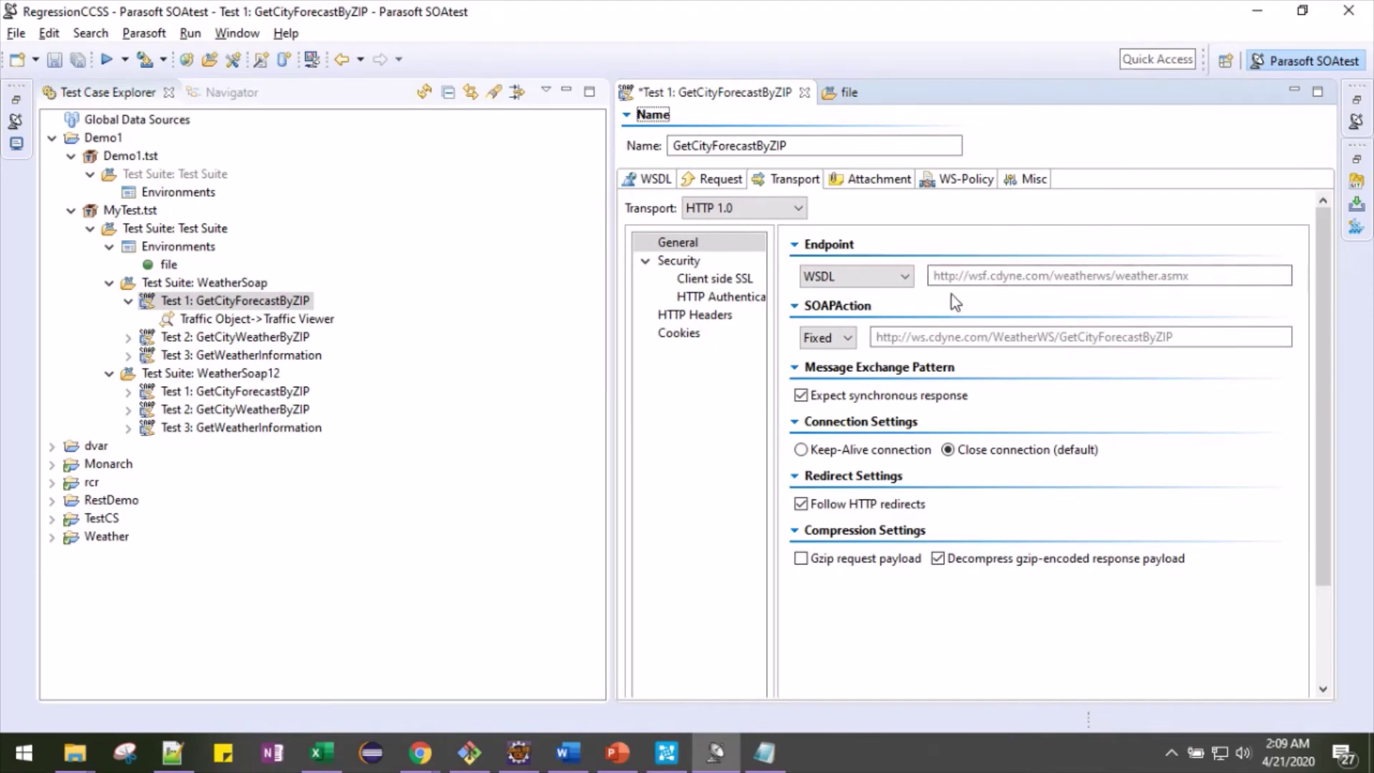
pyautogui.hotkey('alt', 'Tab')
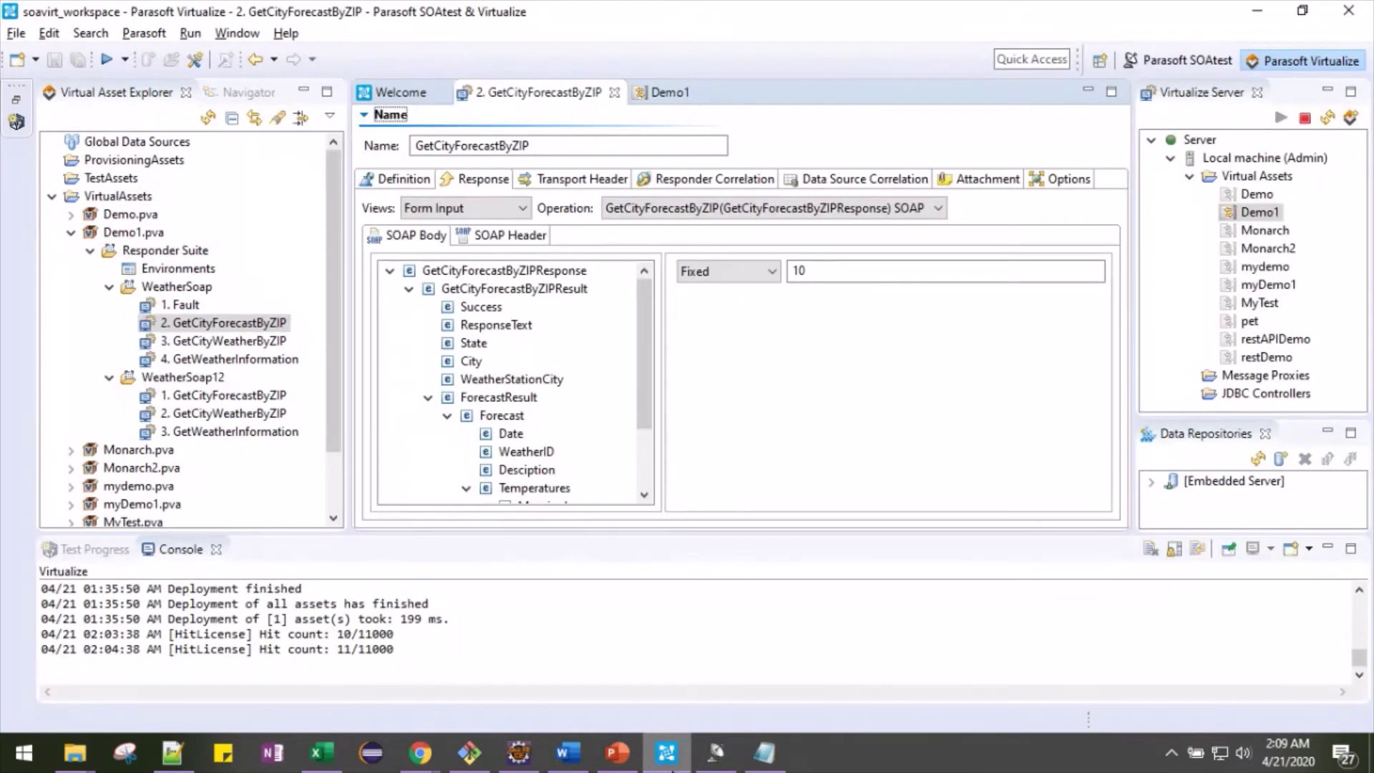
pyautogui.doubleClick(1271, 213)
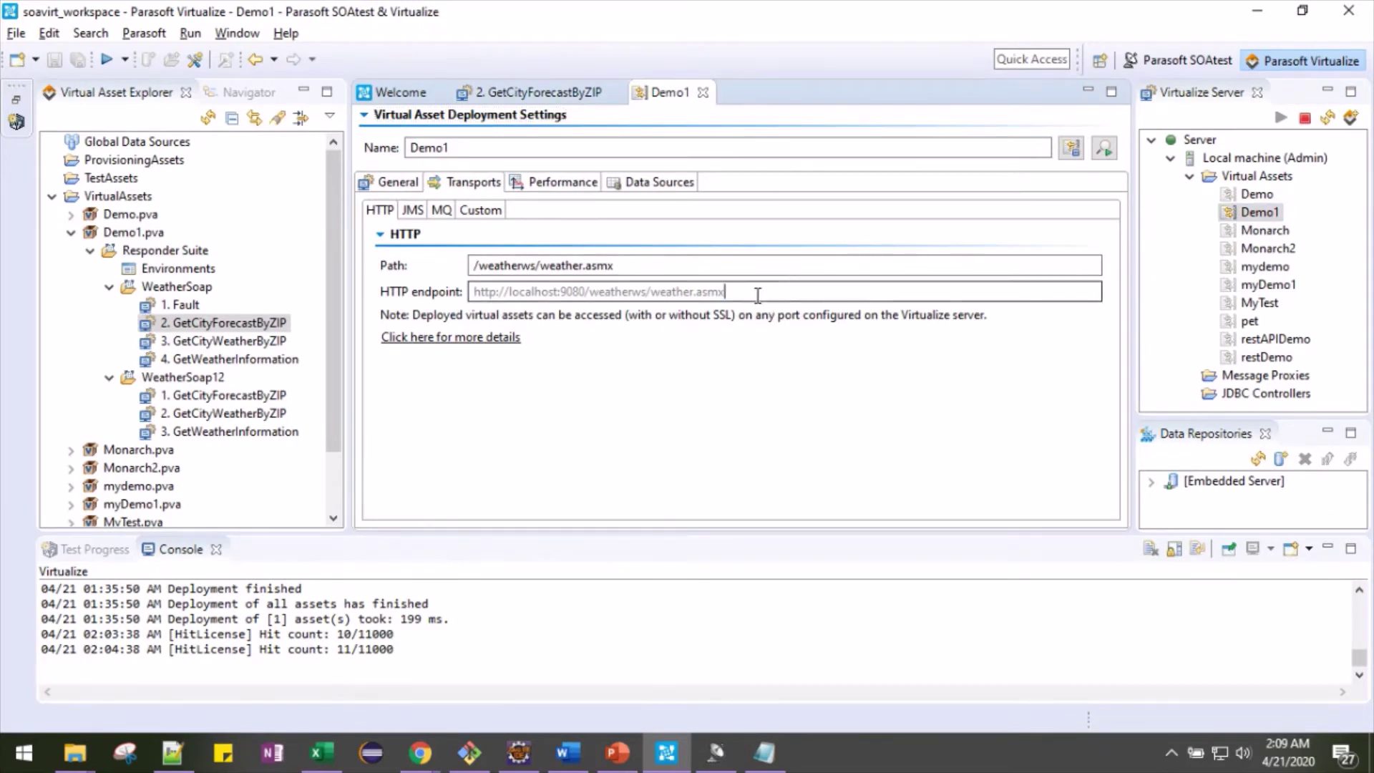
pyautogui.moveTo(758, 294); pyautogui.dragTo(461, 300)
pyautogui.hotkey('ctrl', 'c')
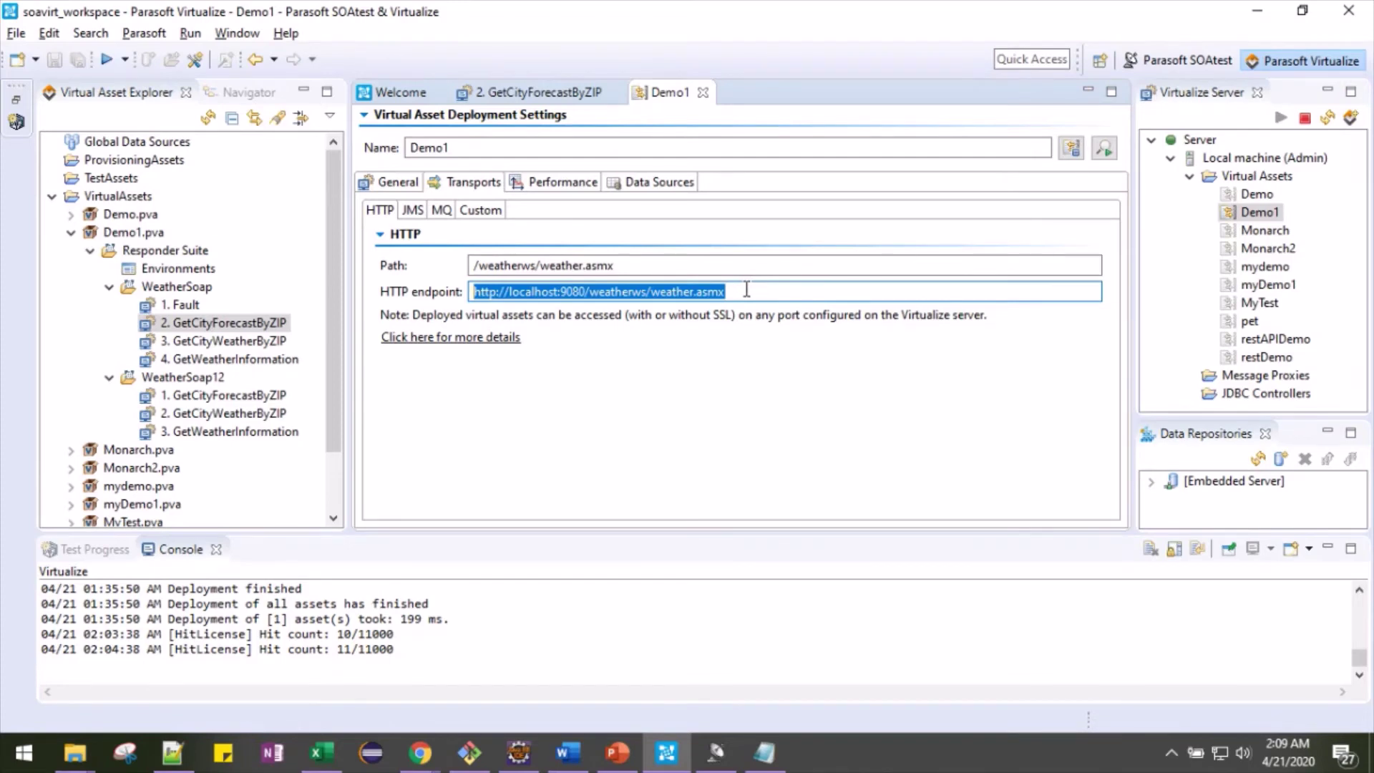
pyautogui.moveTo(723, 755)
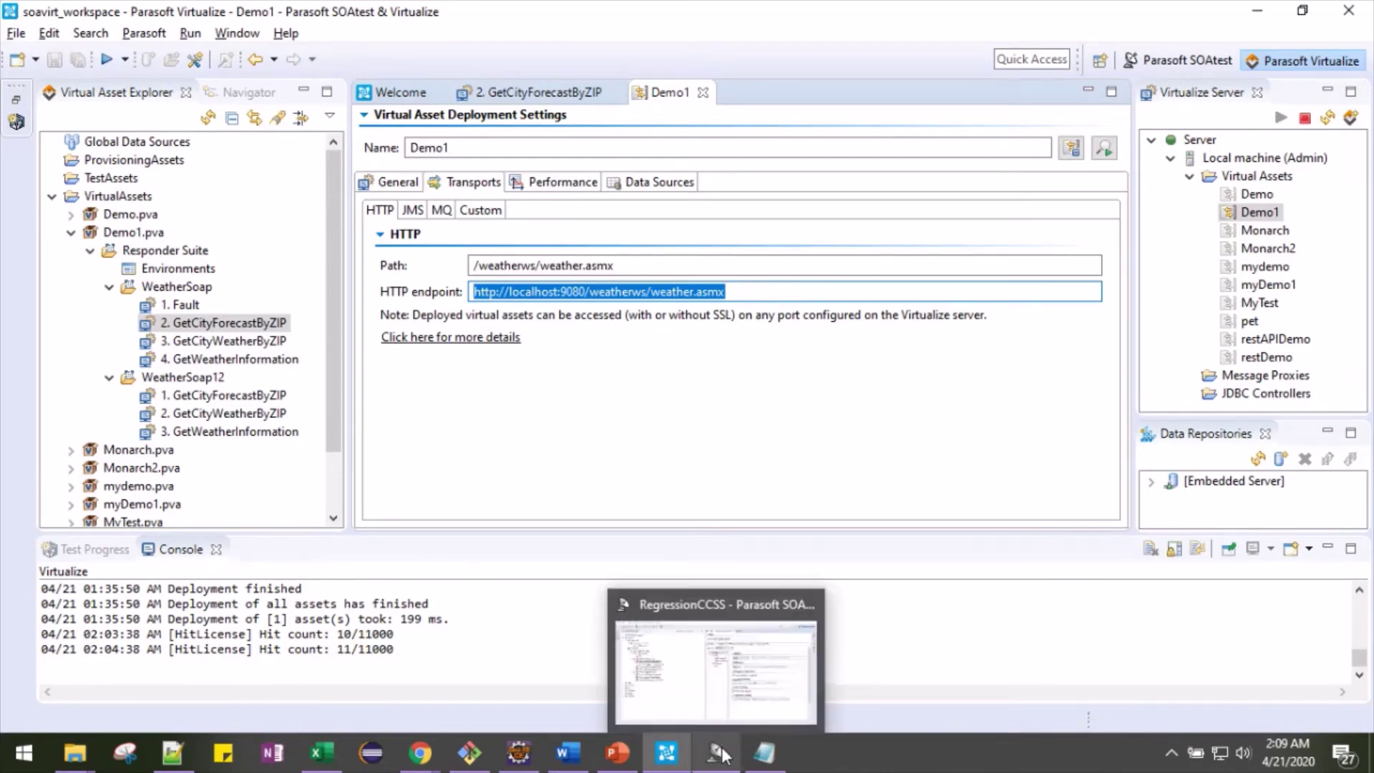
pyautogui.click(649, 617)
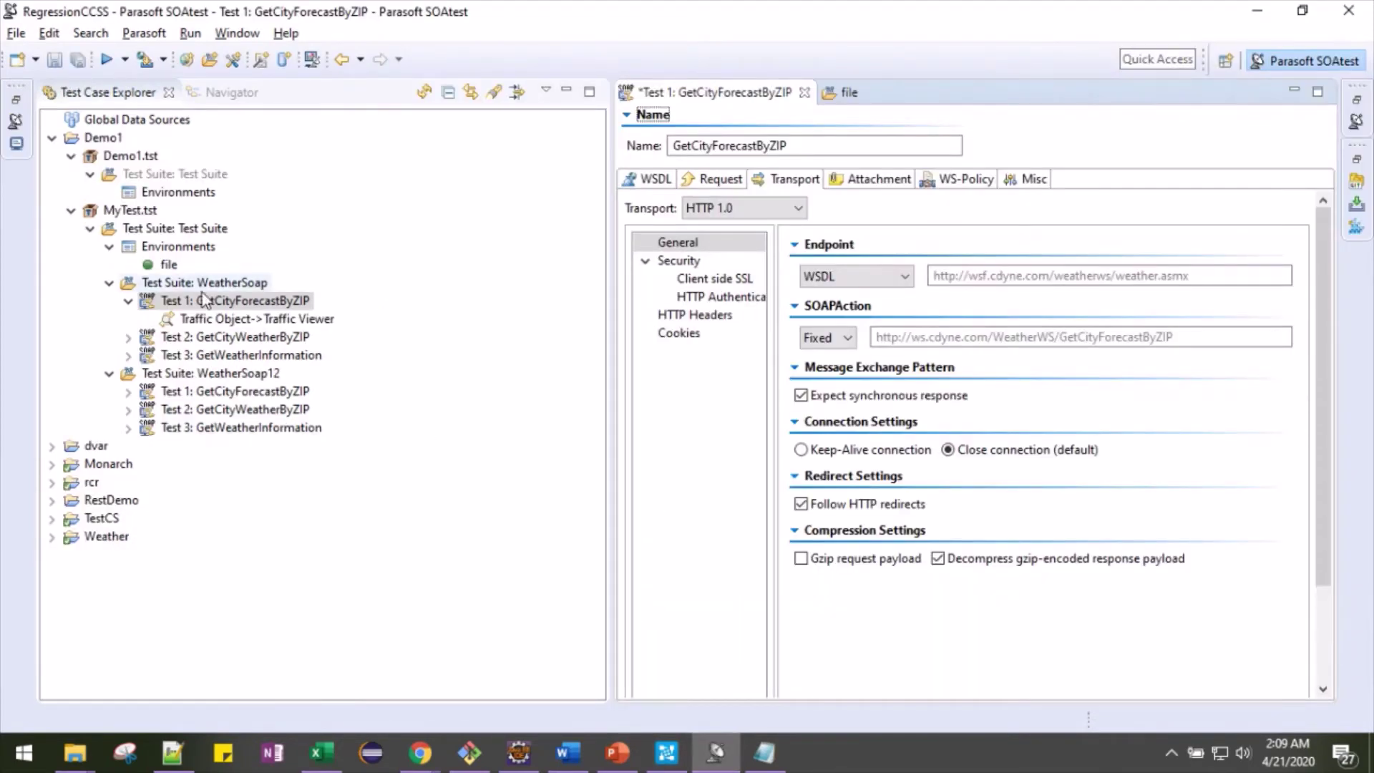
pyautogui.doubleClick(168, 266)
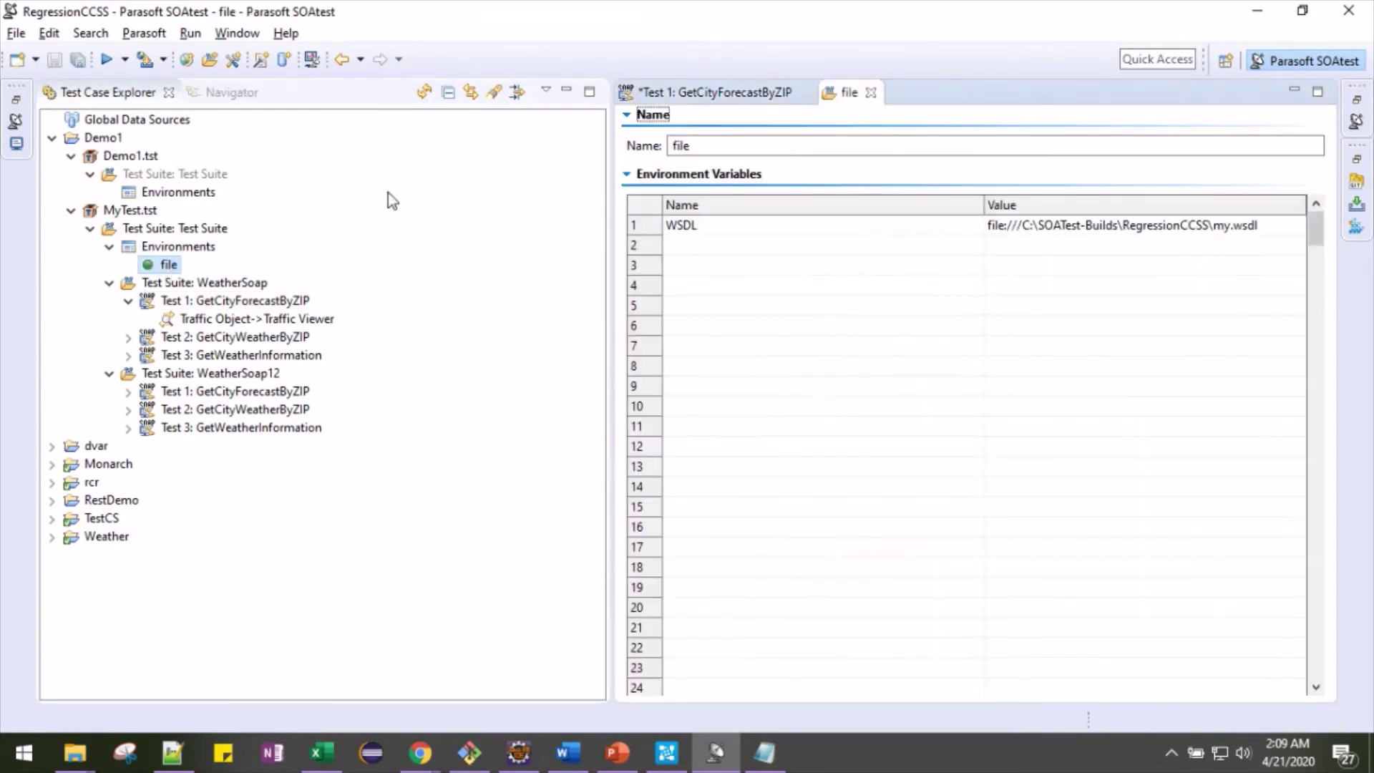
pyautogui.click(1055, 247)
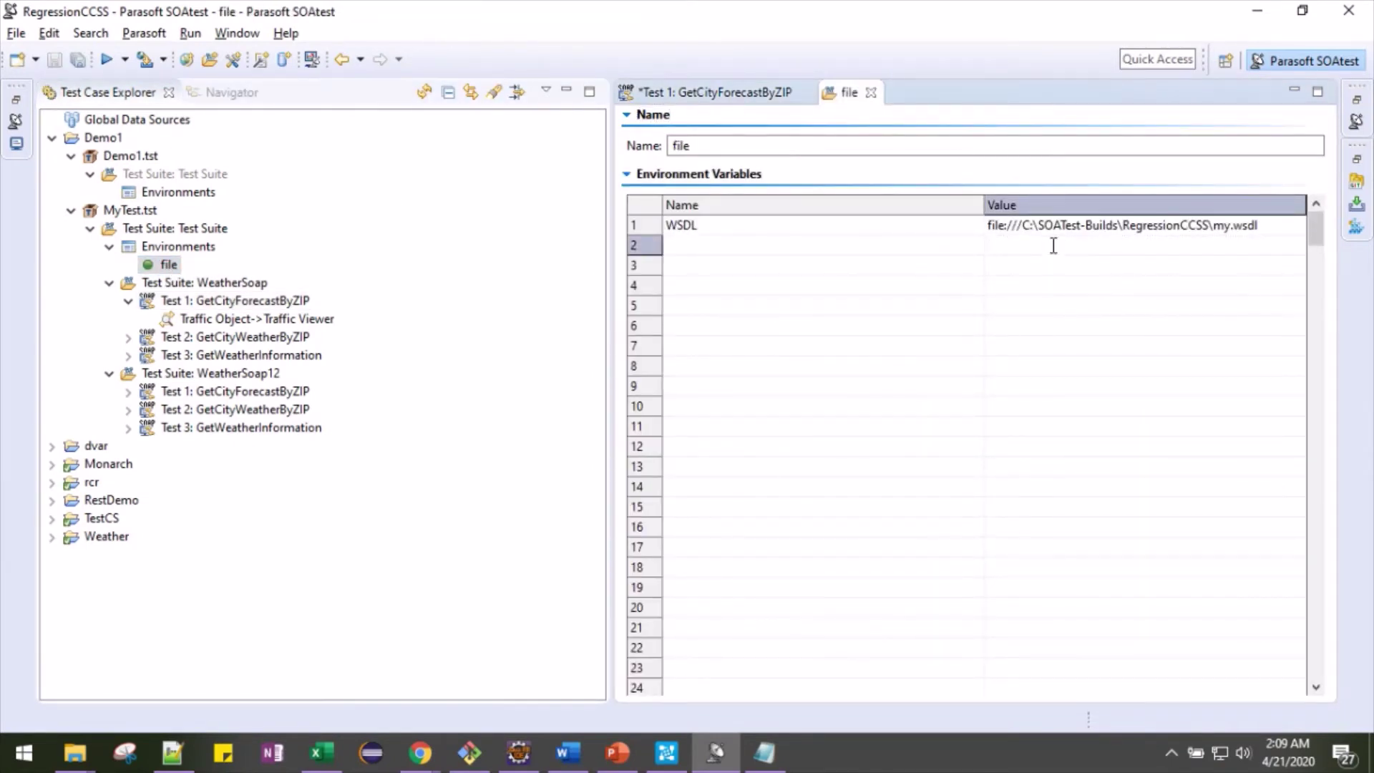
pyautogui.hotkey('ctrl', 'v')
pyautogui.click(797, 246)
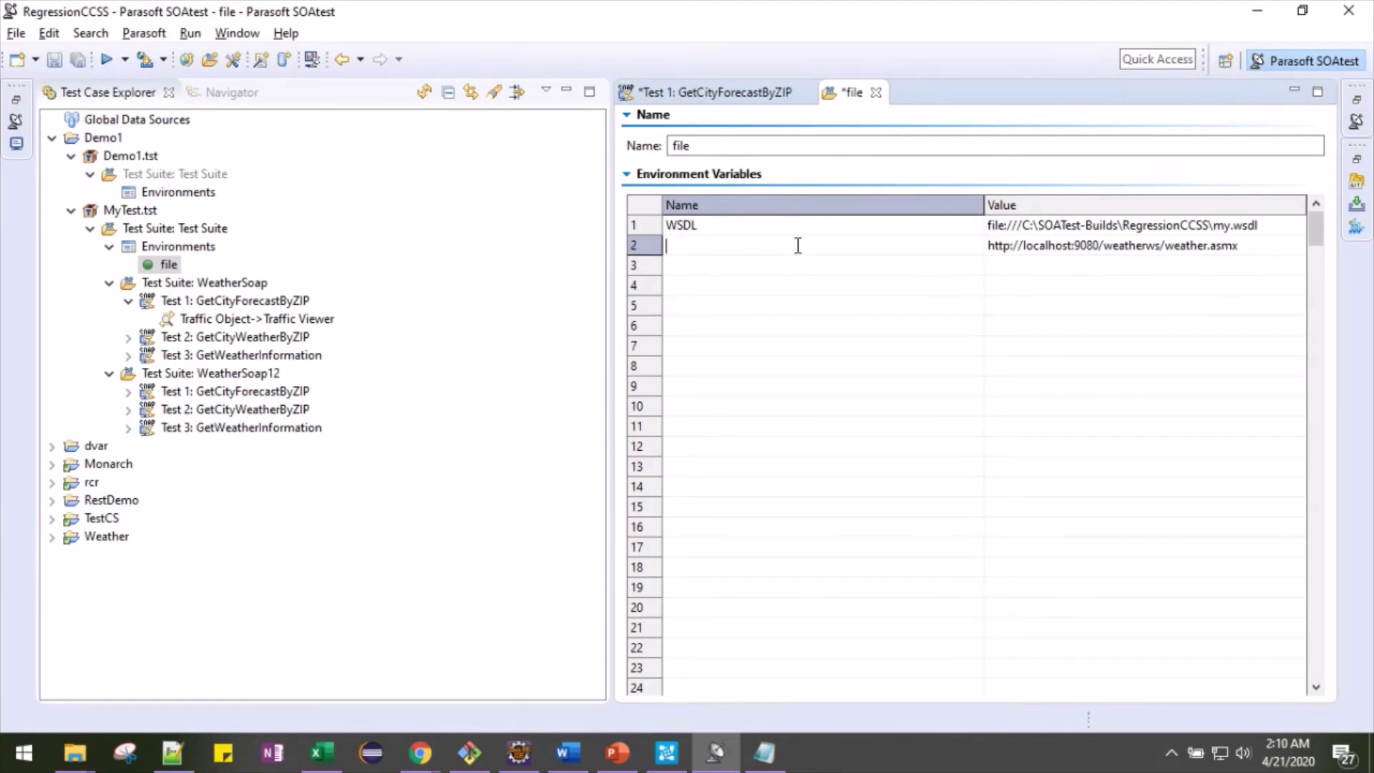
pyautogui.write('endPoint')
pyautogui.doubleClick(689, 247)
# Switch the transport endpoint of WeatherSoap Test 1: GetCityForecastByZIP to Custom and replace its URL with {$endPoint}
pyautogui.doubleClick(247, 304)
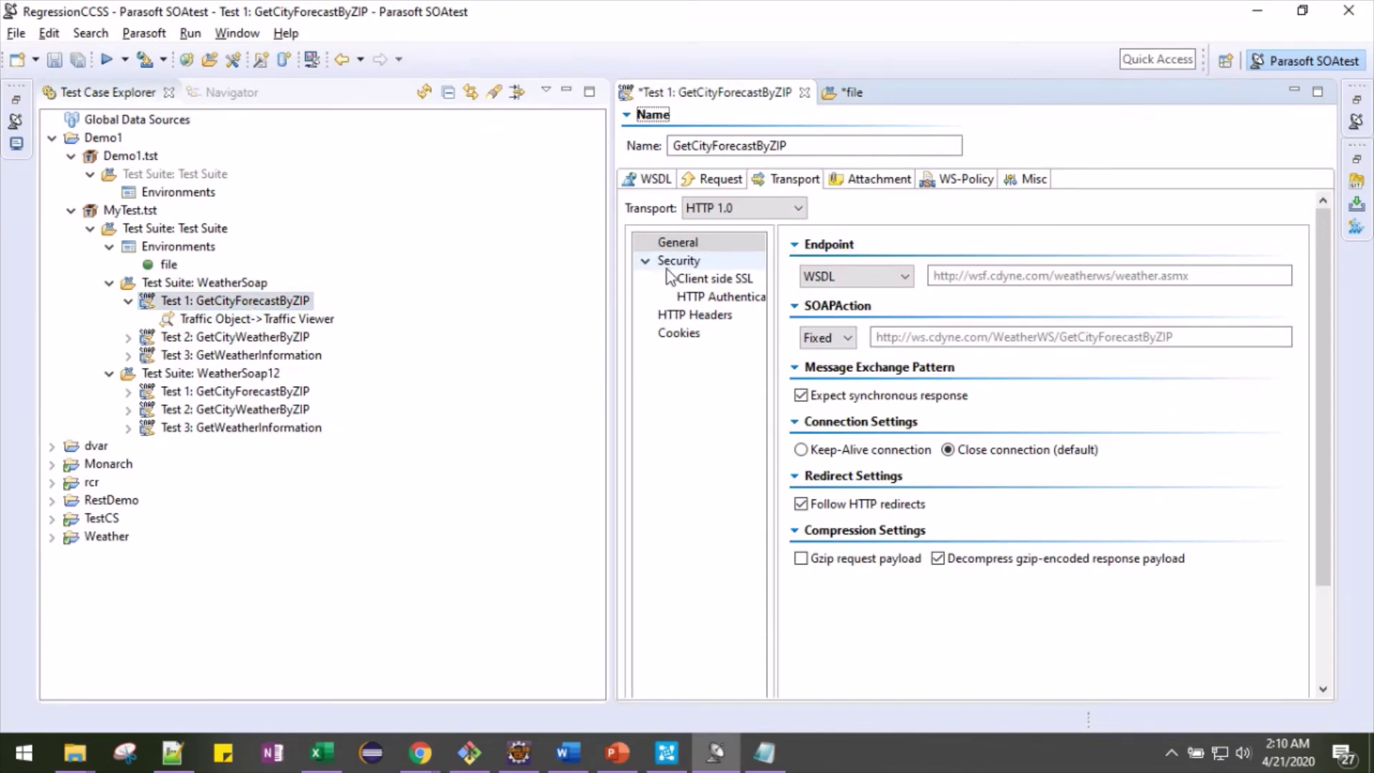
pyautogui.click(664, 181)
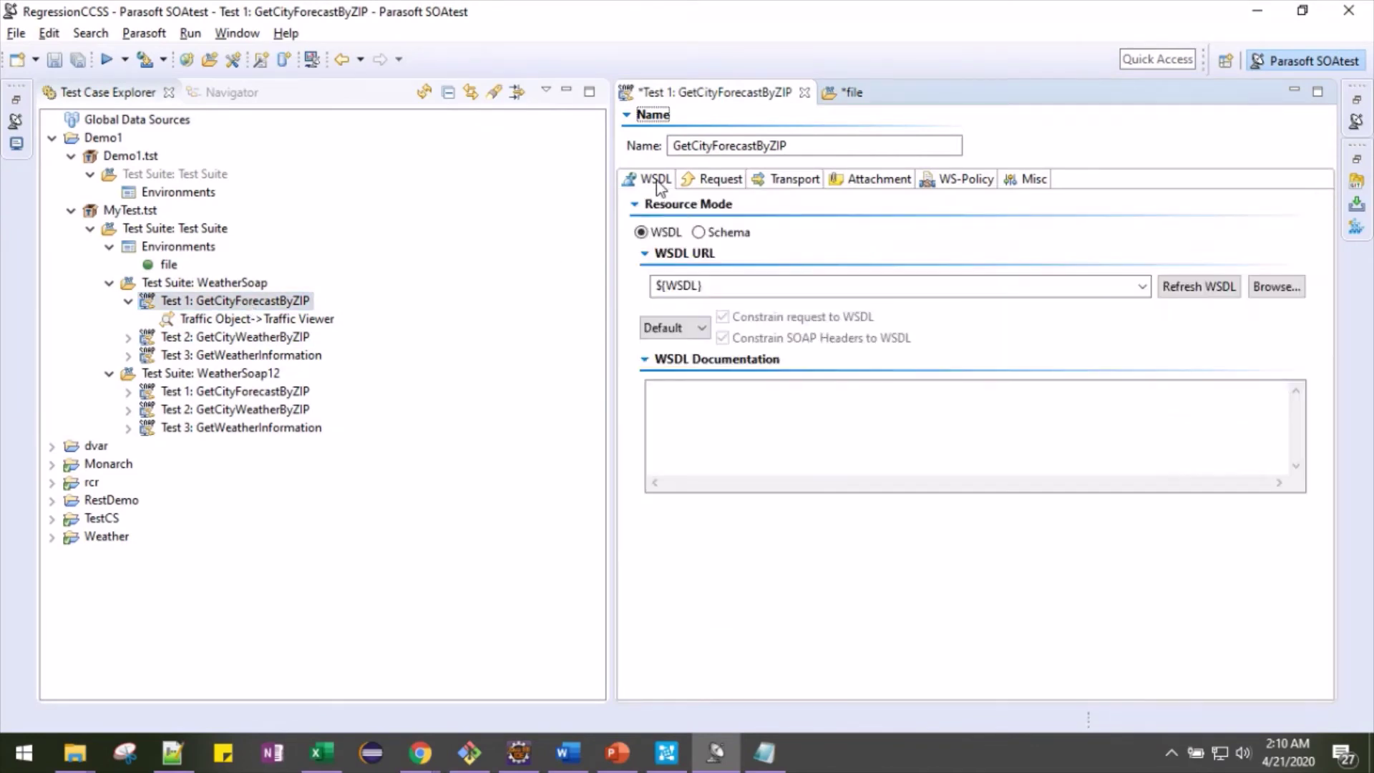
pyautogui.click(713, 179)
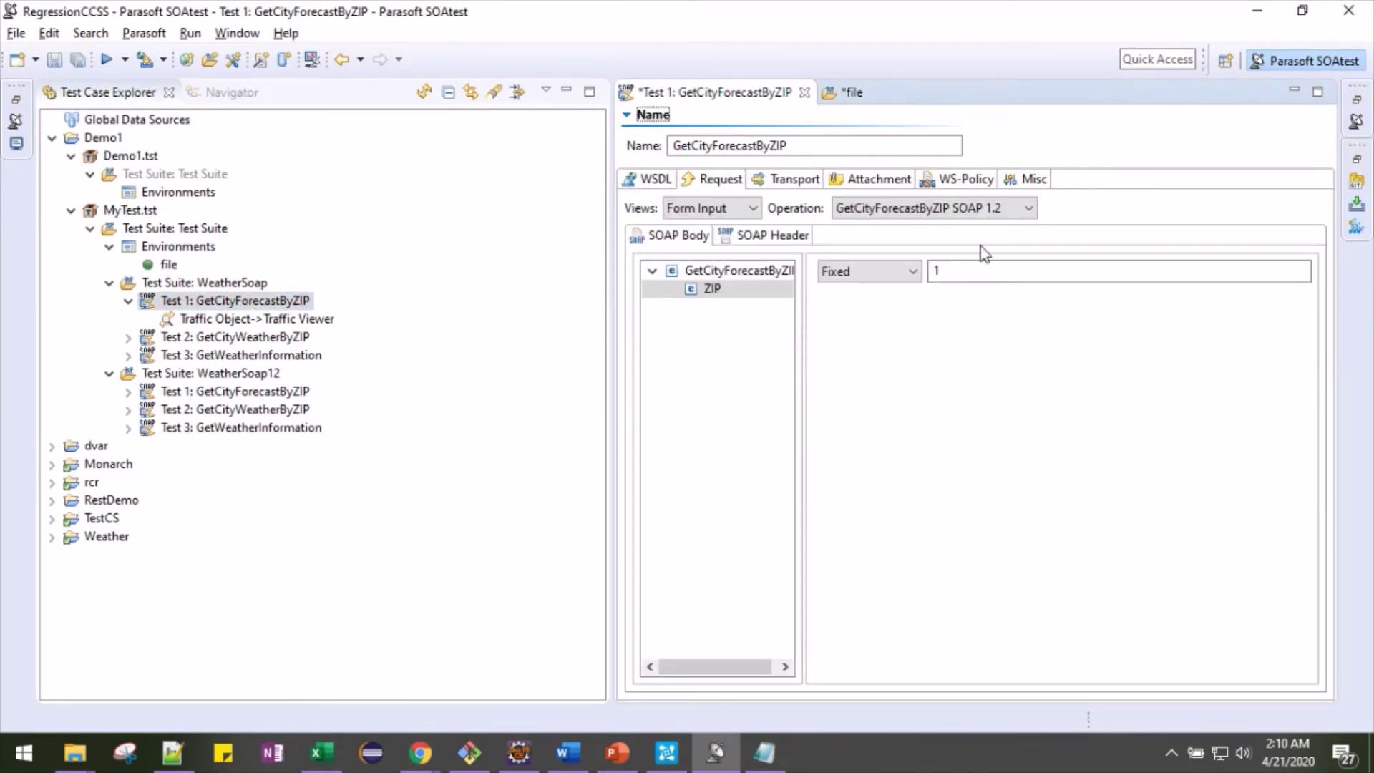
pyautogui.click(787, 179)
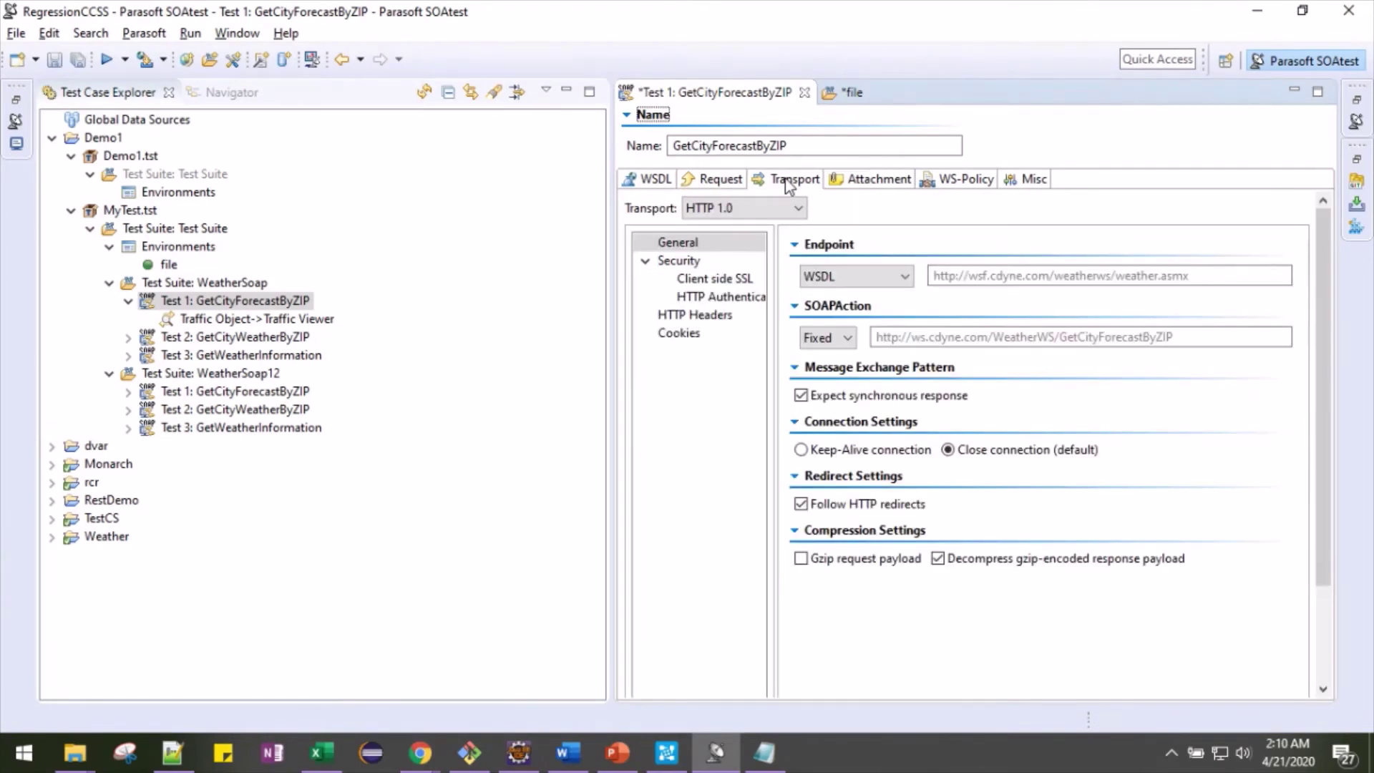
pyautogui.click(850, 282)
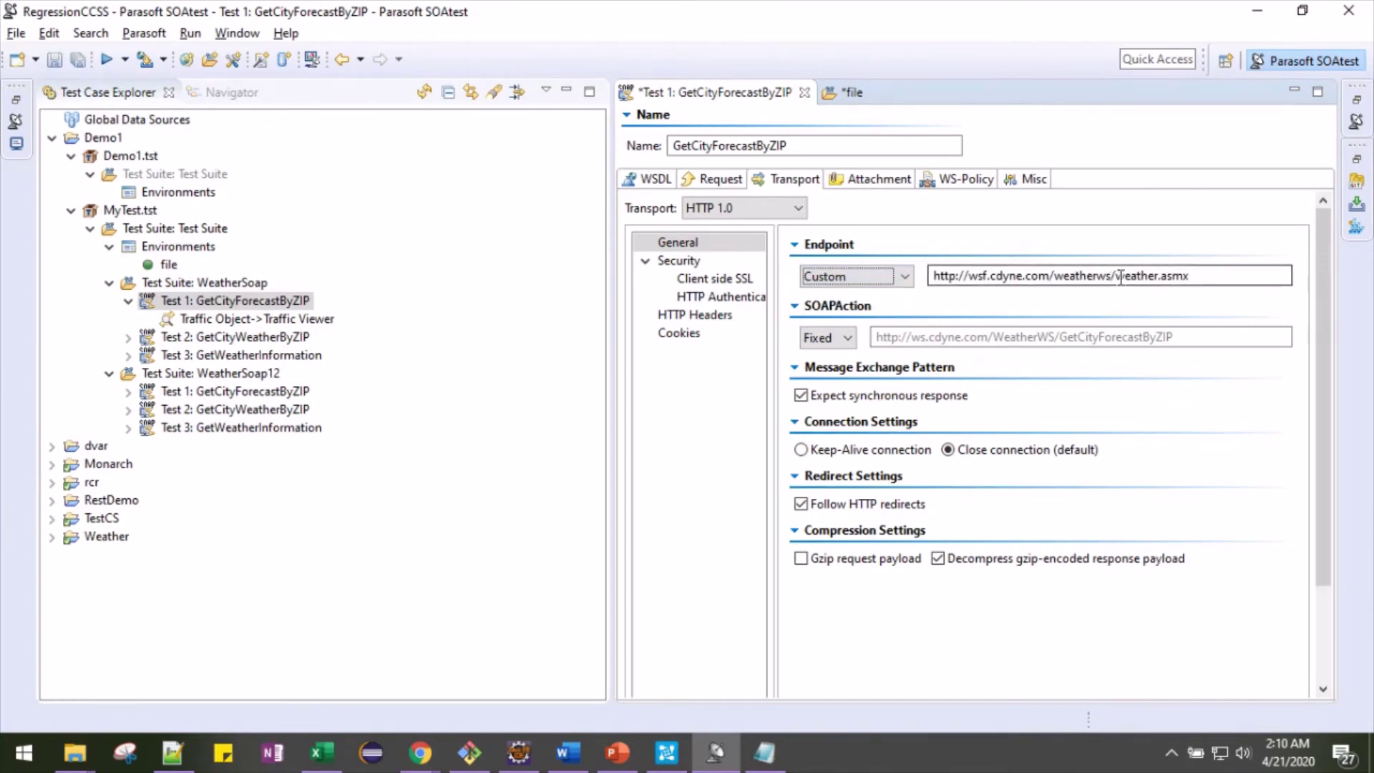
pyautogui.moveTo(1202, 276); pyautogui.dragTo(995, 285)
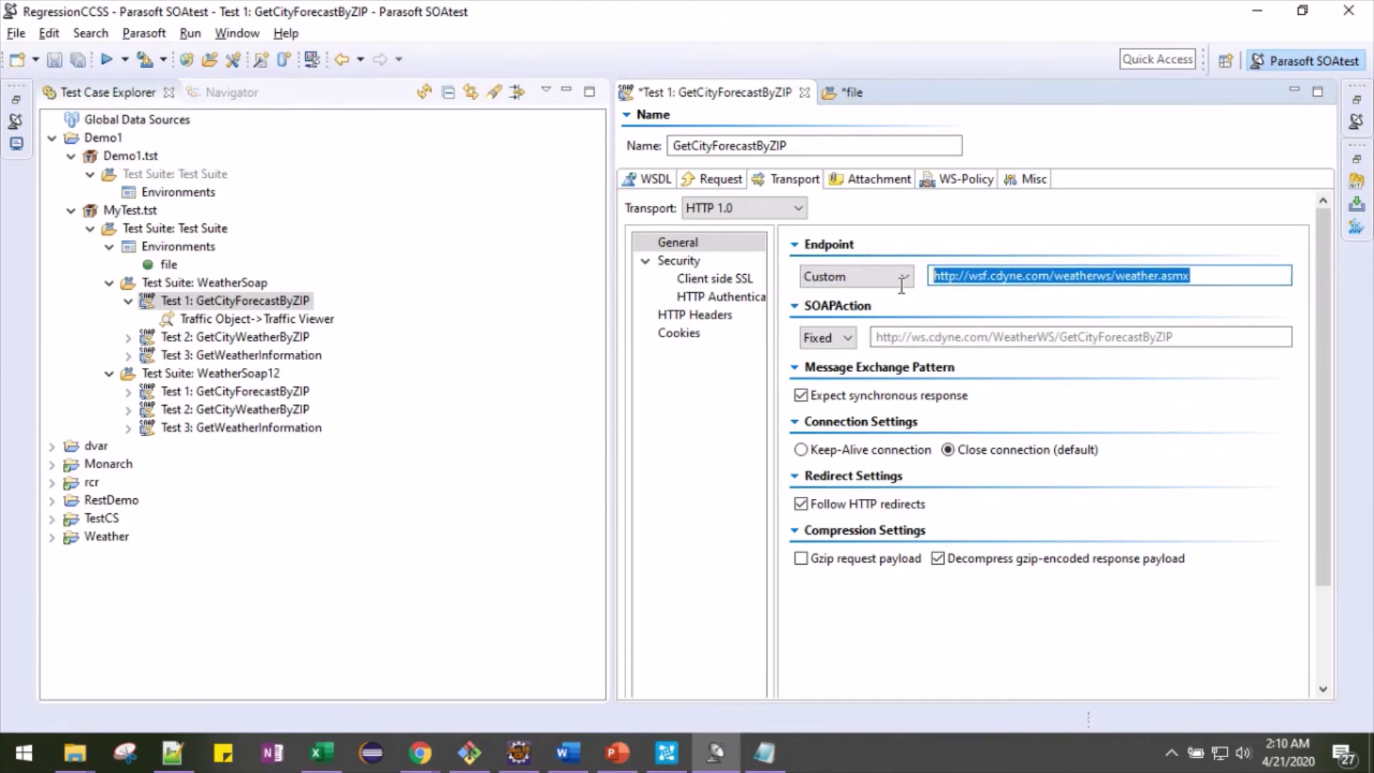
pyautogui.hotkey('ctrl', 'a')
pyautogui.write('{}')
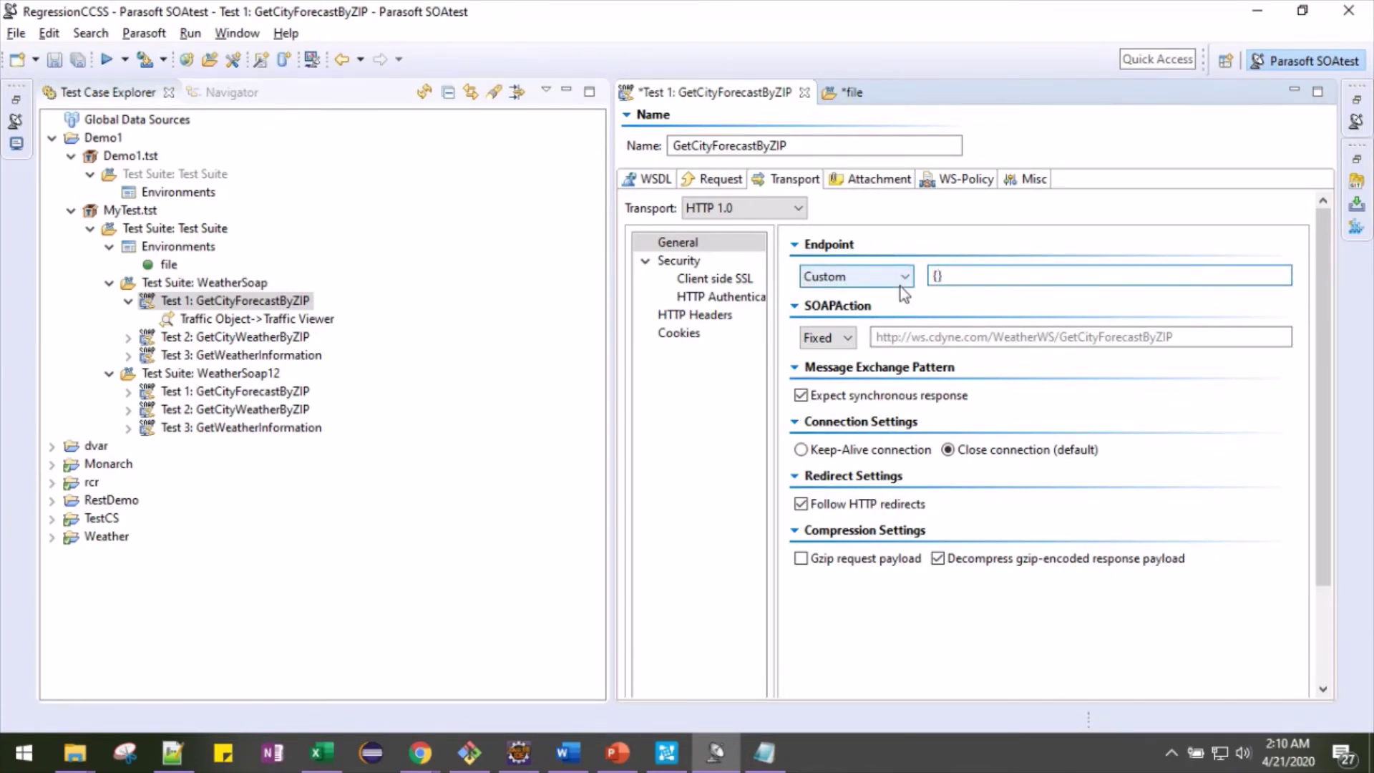
pyautogui.write('$endPoint')
# Correct the custom endpoint reference to ${endPoint}, matching the WSDL variable's syntax, and save both the test and the "file" environment
pyautogui.click(656, 180)
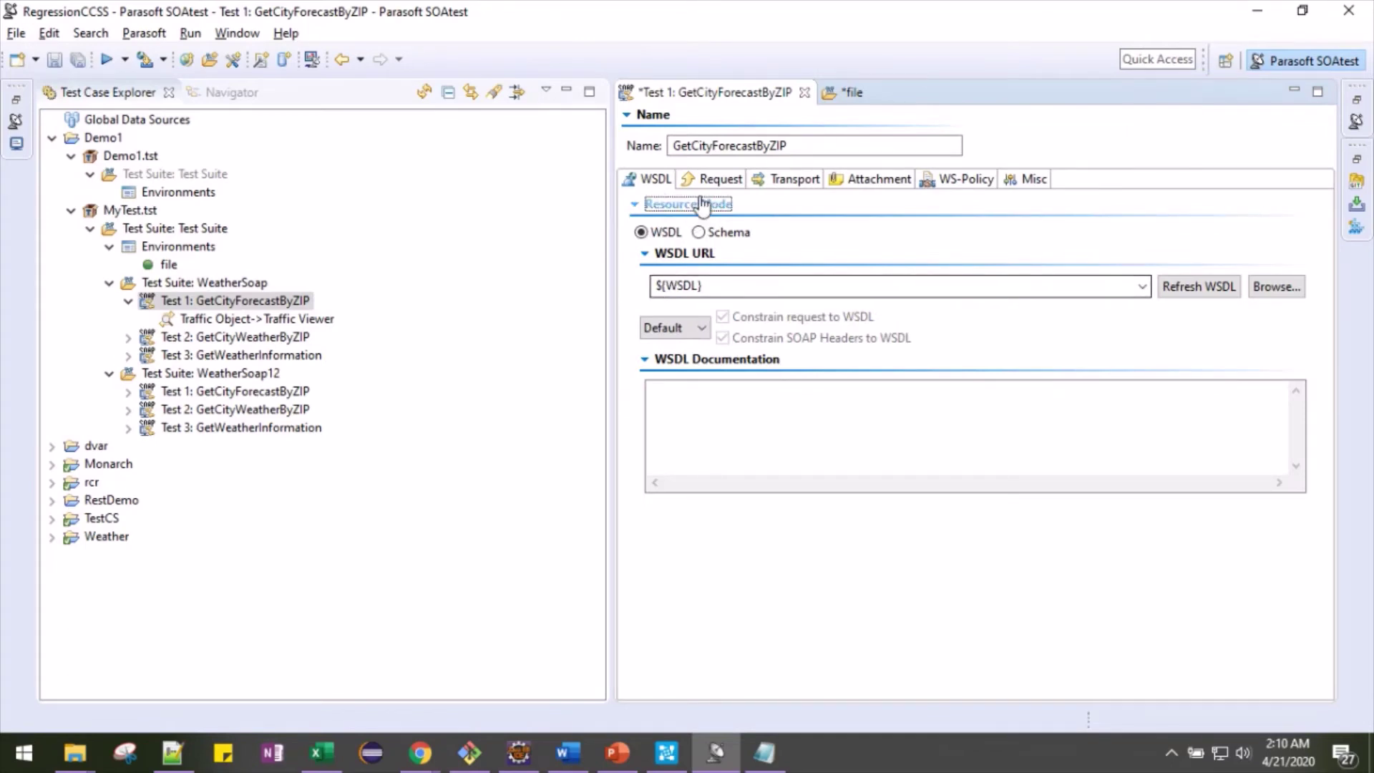
pyautogui.click(790, 180)
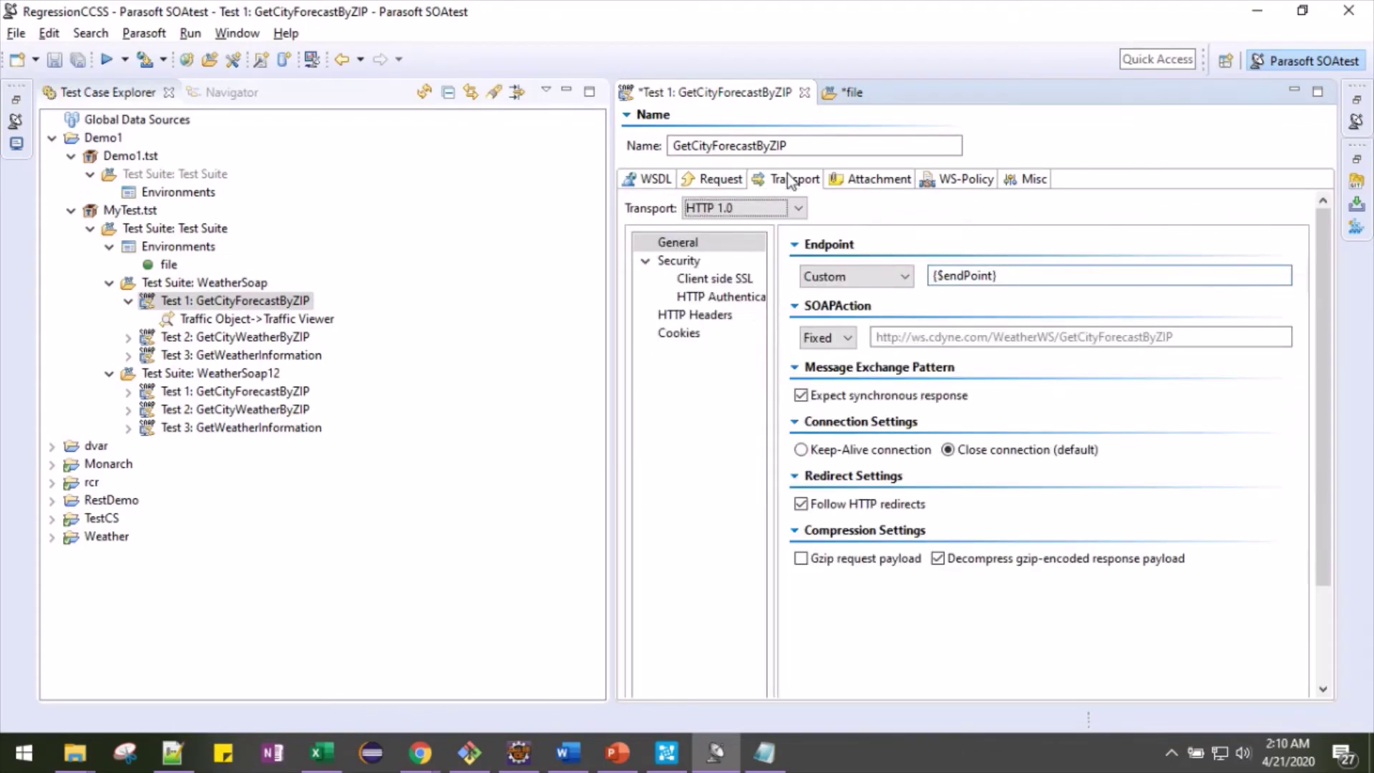
pyautogui.click(945, 277)
pyautogui.press('BackSpace')
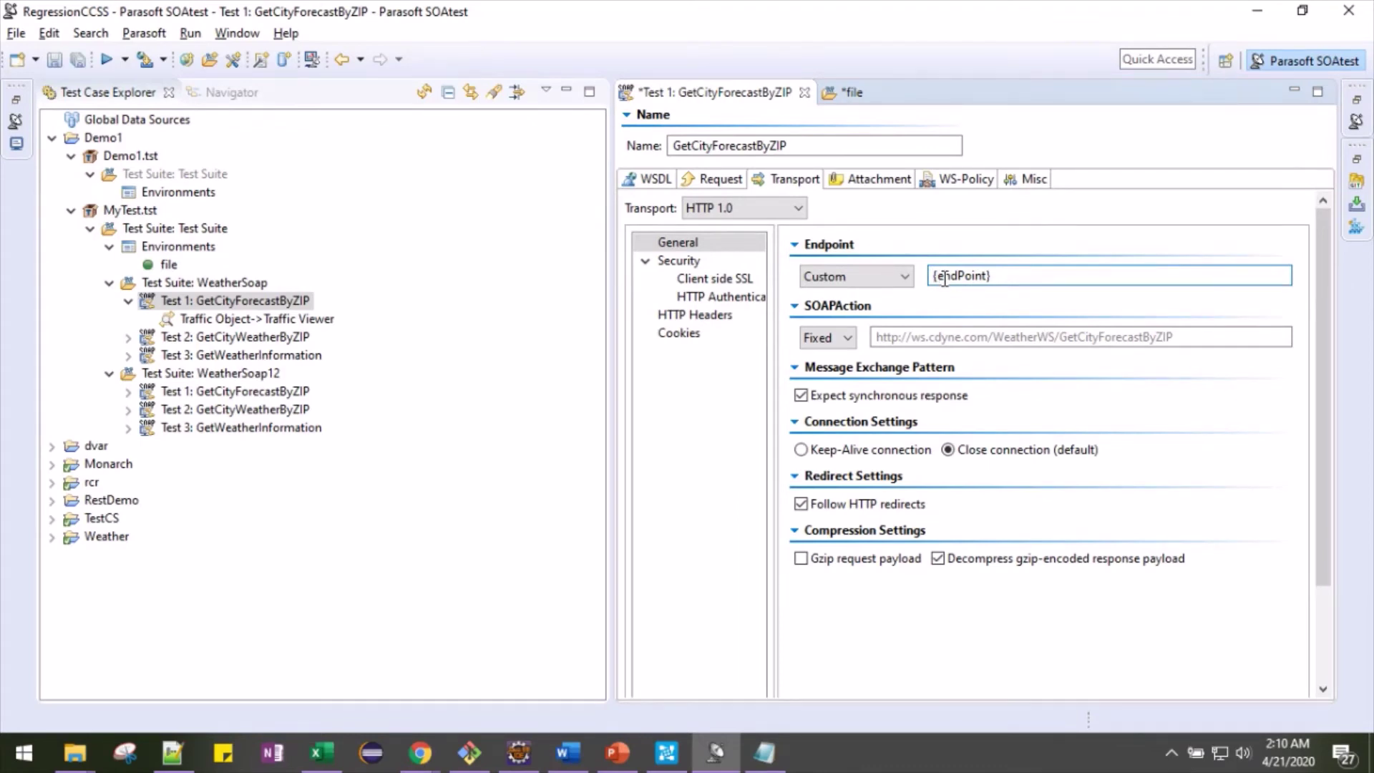
pyautogui.press('Home')
pyautogui.write('$')
pyautogui.click(56, 61)
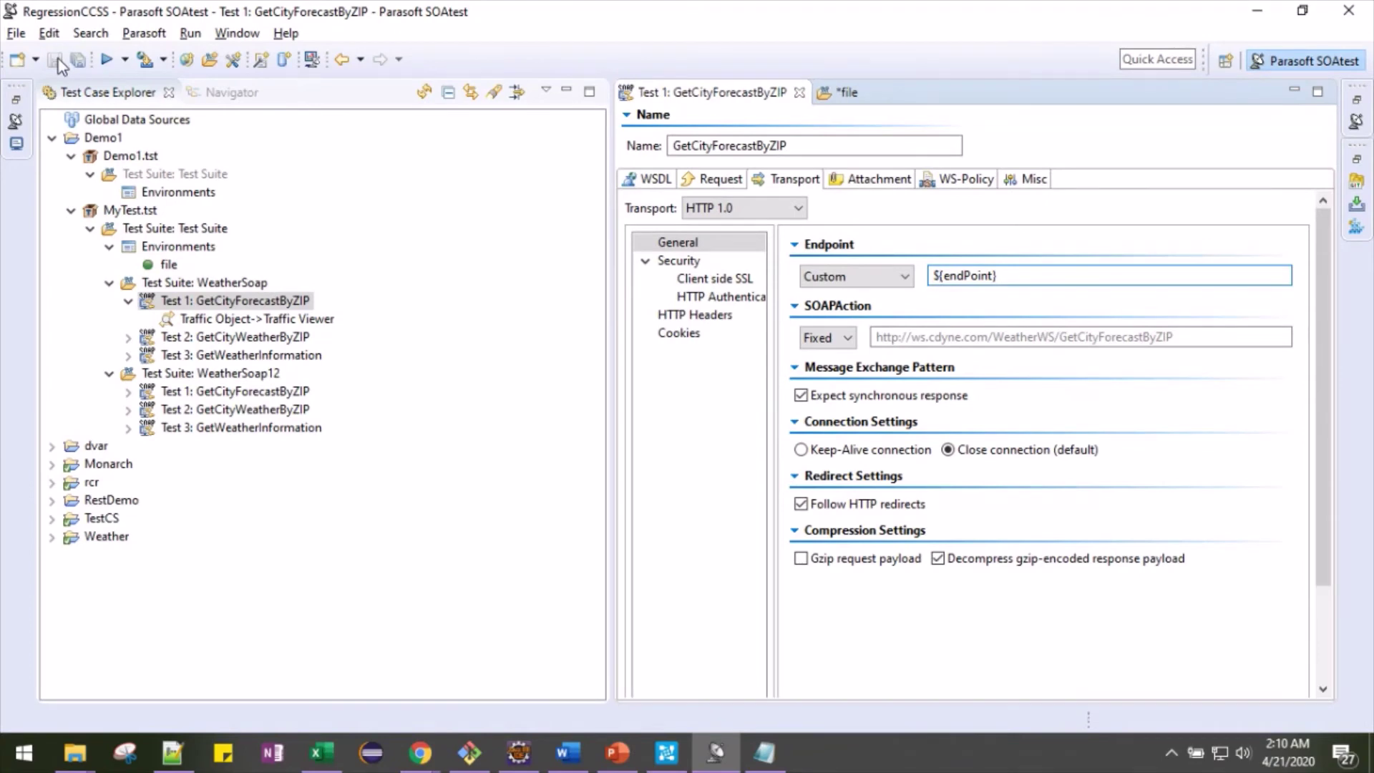
pyautogui.click(845, 93)
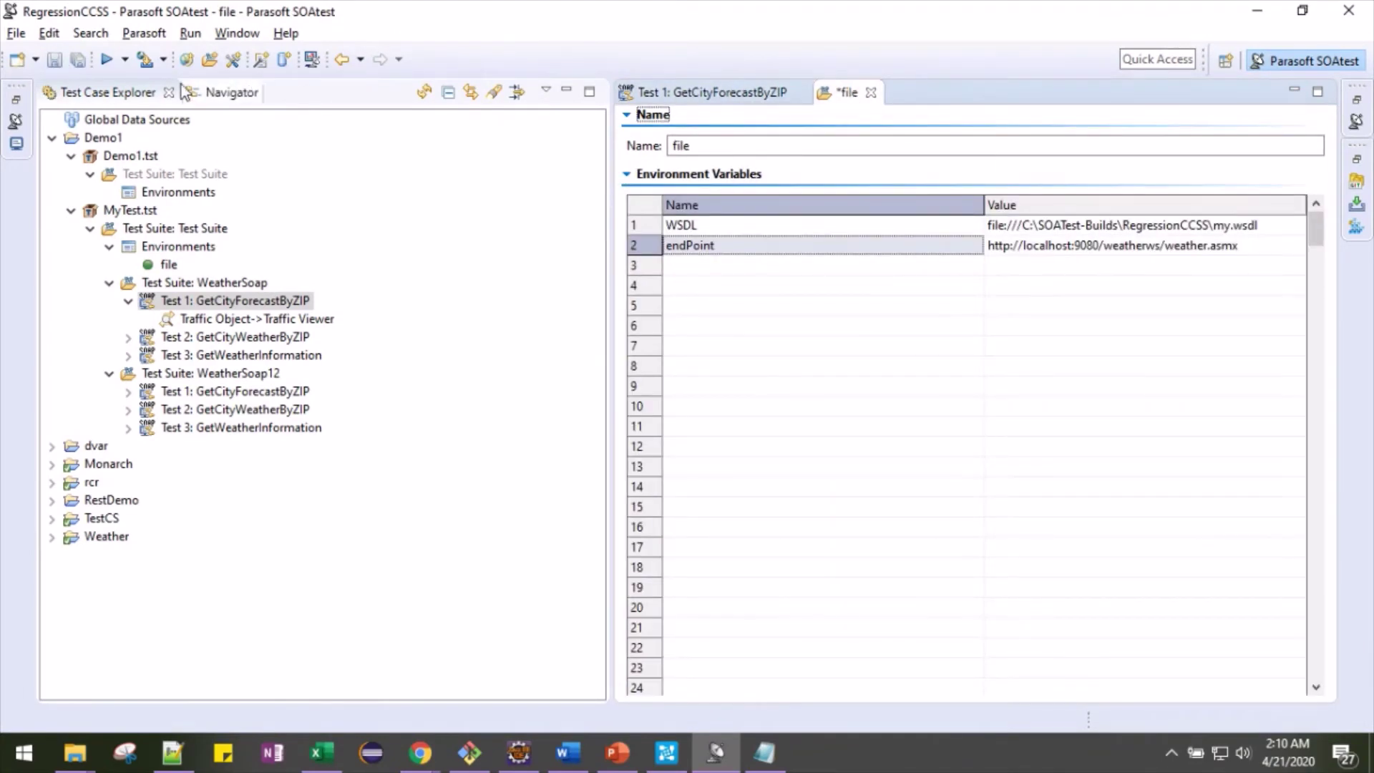
pyautogui.click(55, 61)
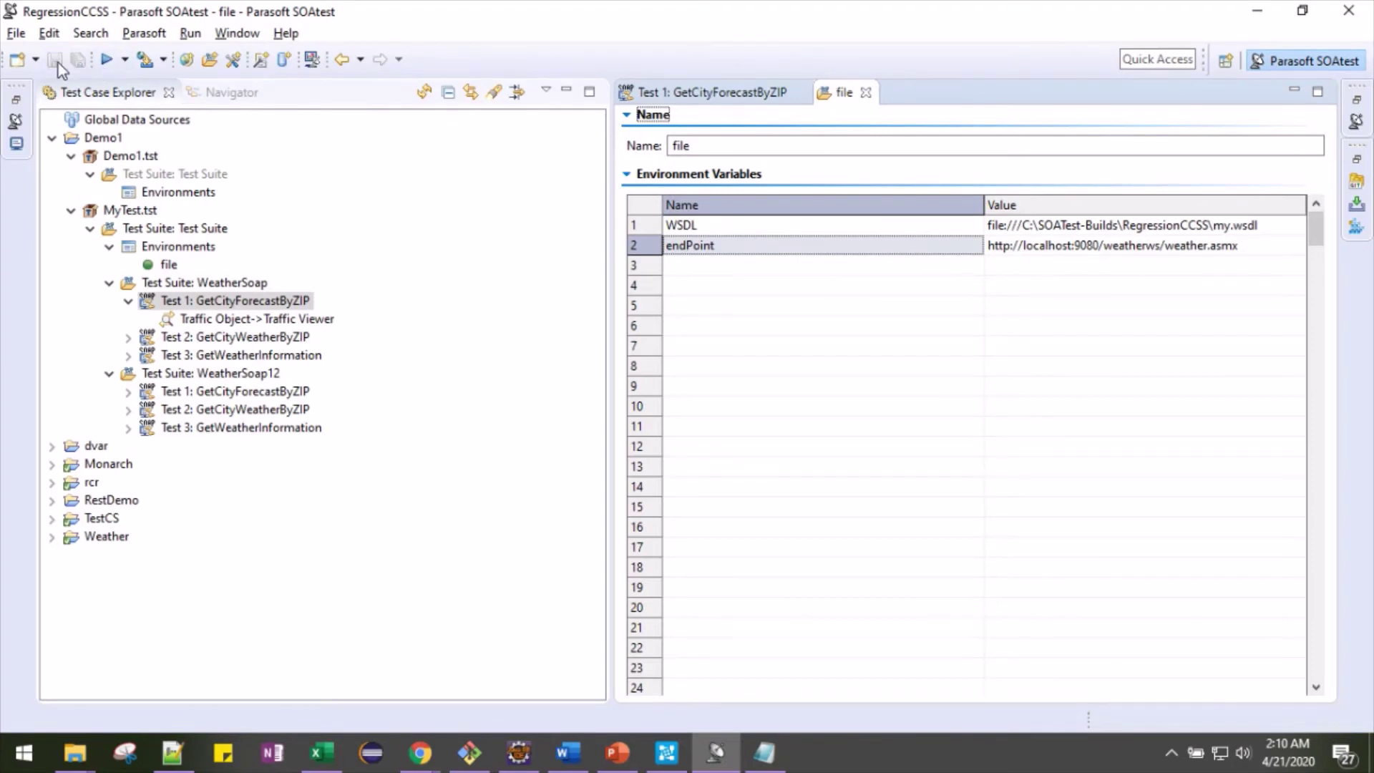
# Check the ZIP value in the request of WeatherSoap Test 1: GetCityForecastByZIP and run that test
pyautogui.click(228, 301)
pyautogui.doubleClick(229, 301)
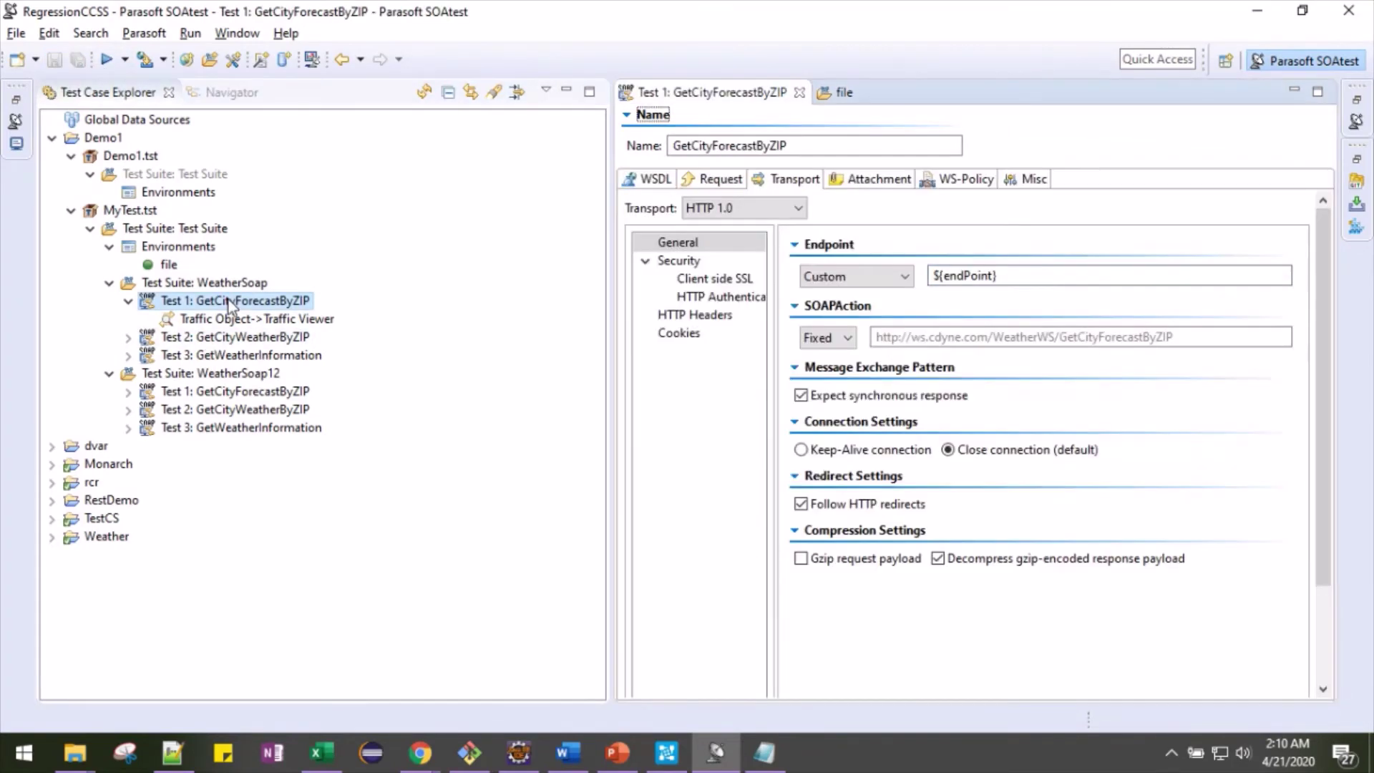
pyautogui.click(714, 179)
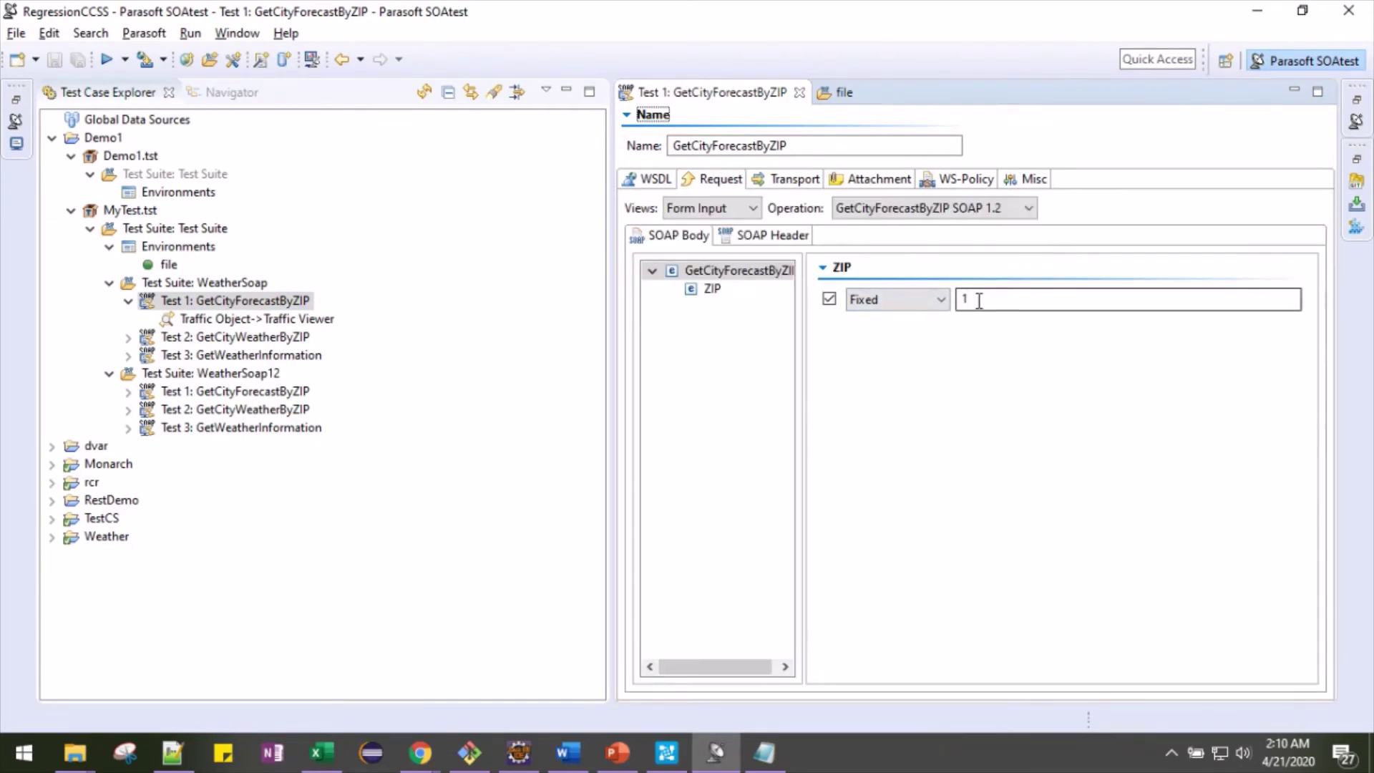
pyautogui.click(237, 301)
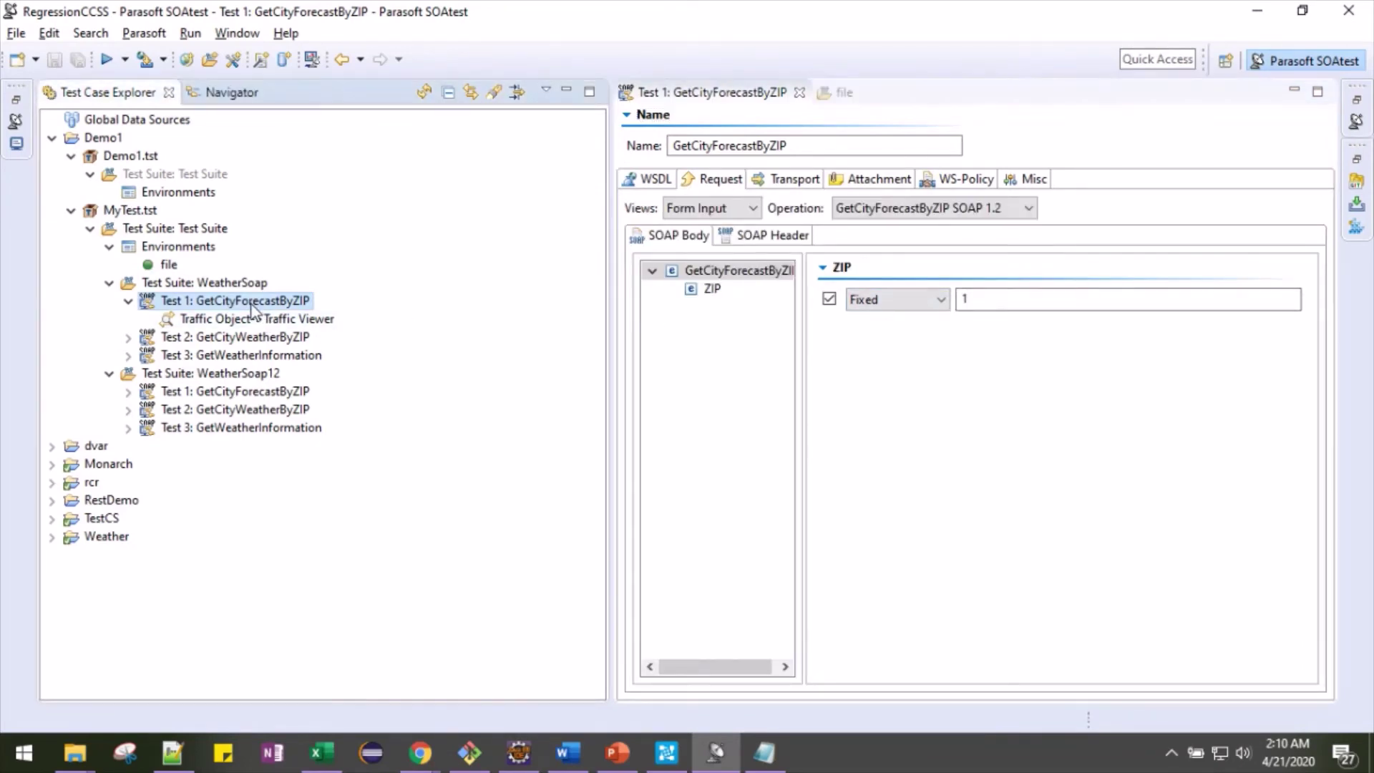
pyautogui.click(106, 60)
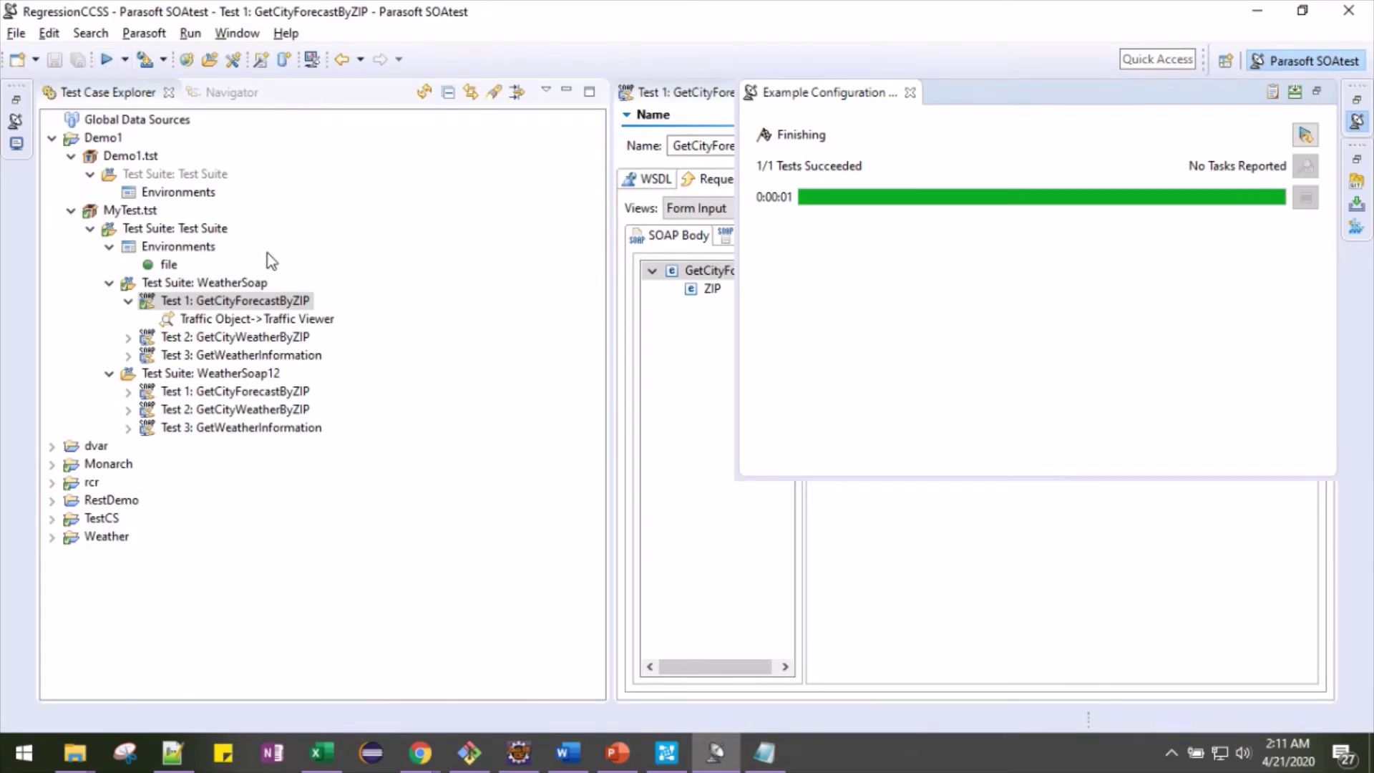
# Examine the request and the response body of the test run in Test 1's Traffic Viewer
pyautogui.doubleClick(300, 319)
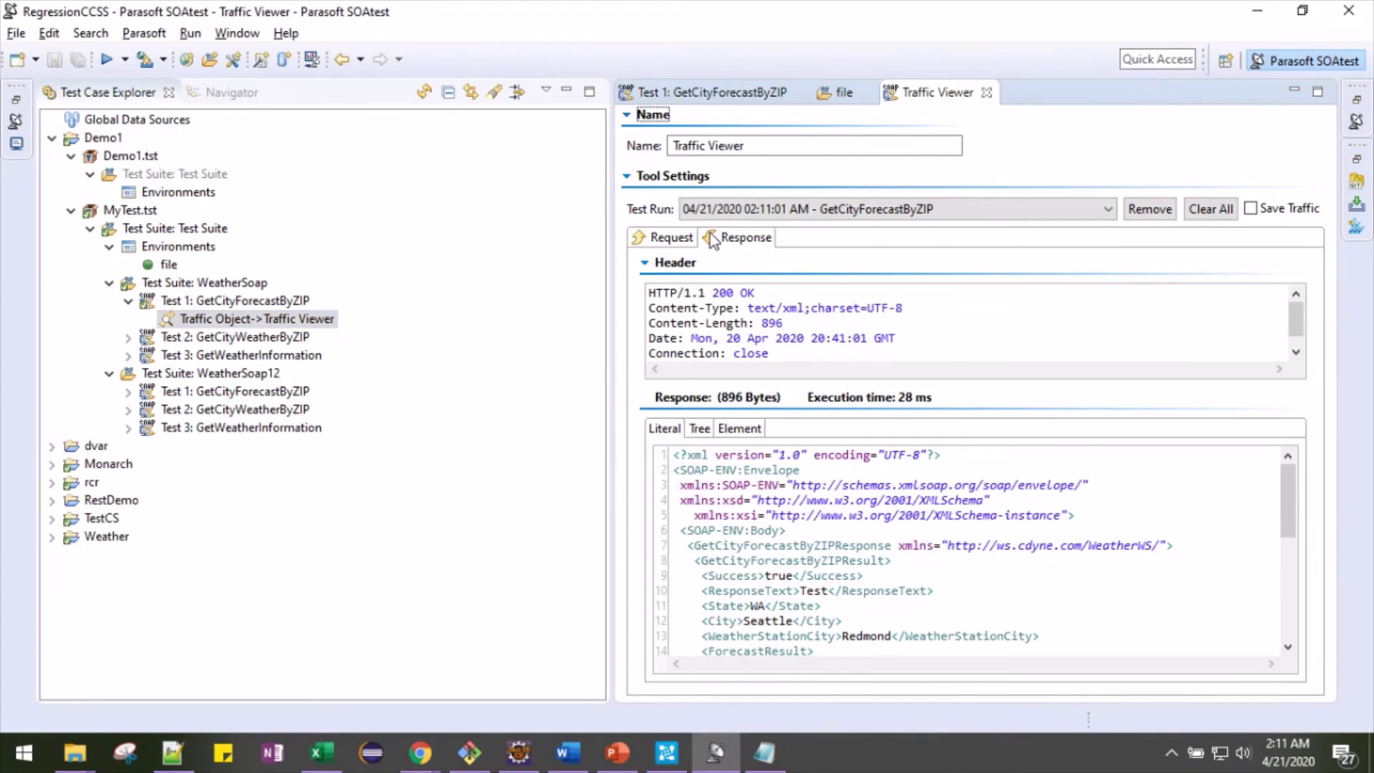
pyautogui.click(674, 239)
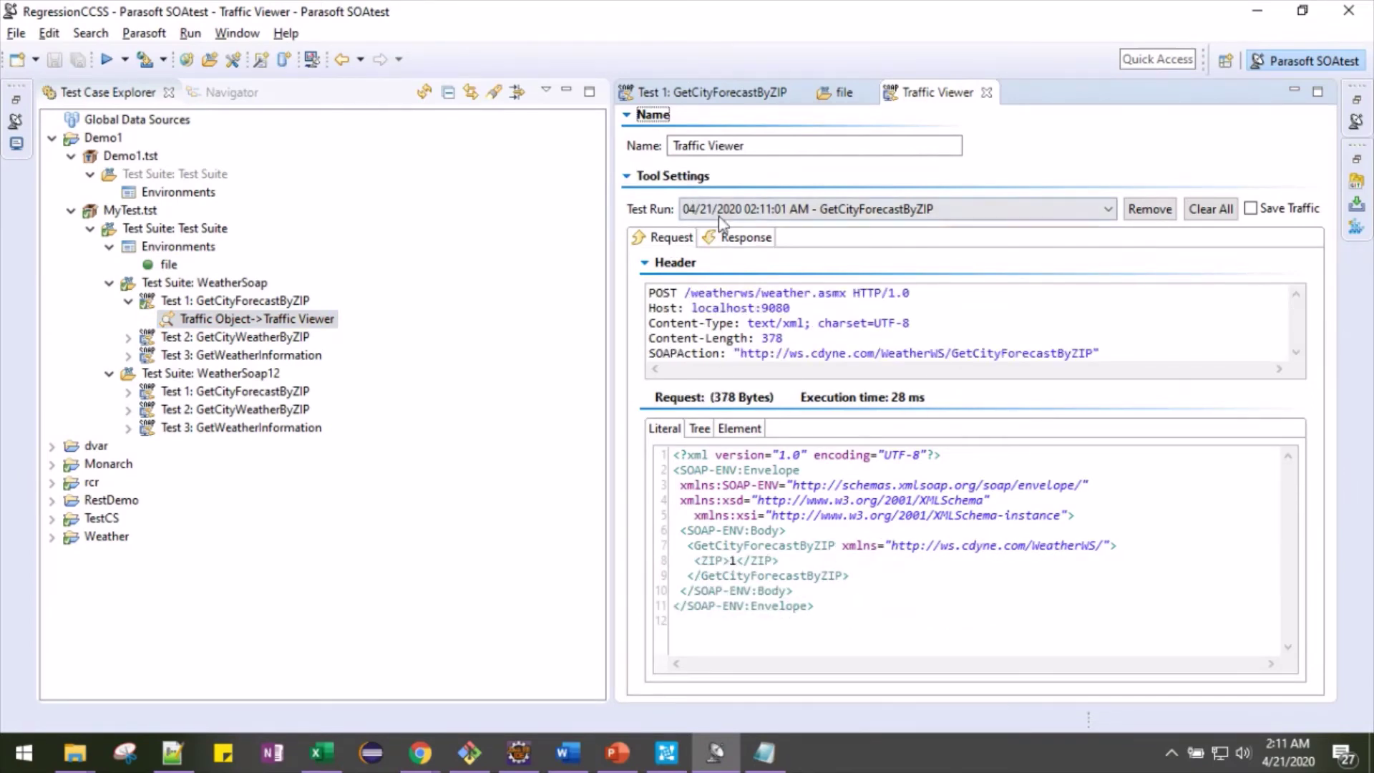
pyautogui.click(730, 239)
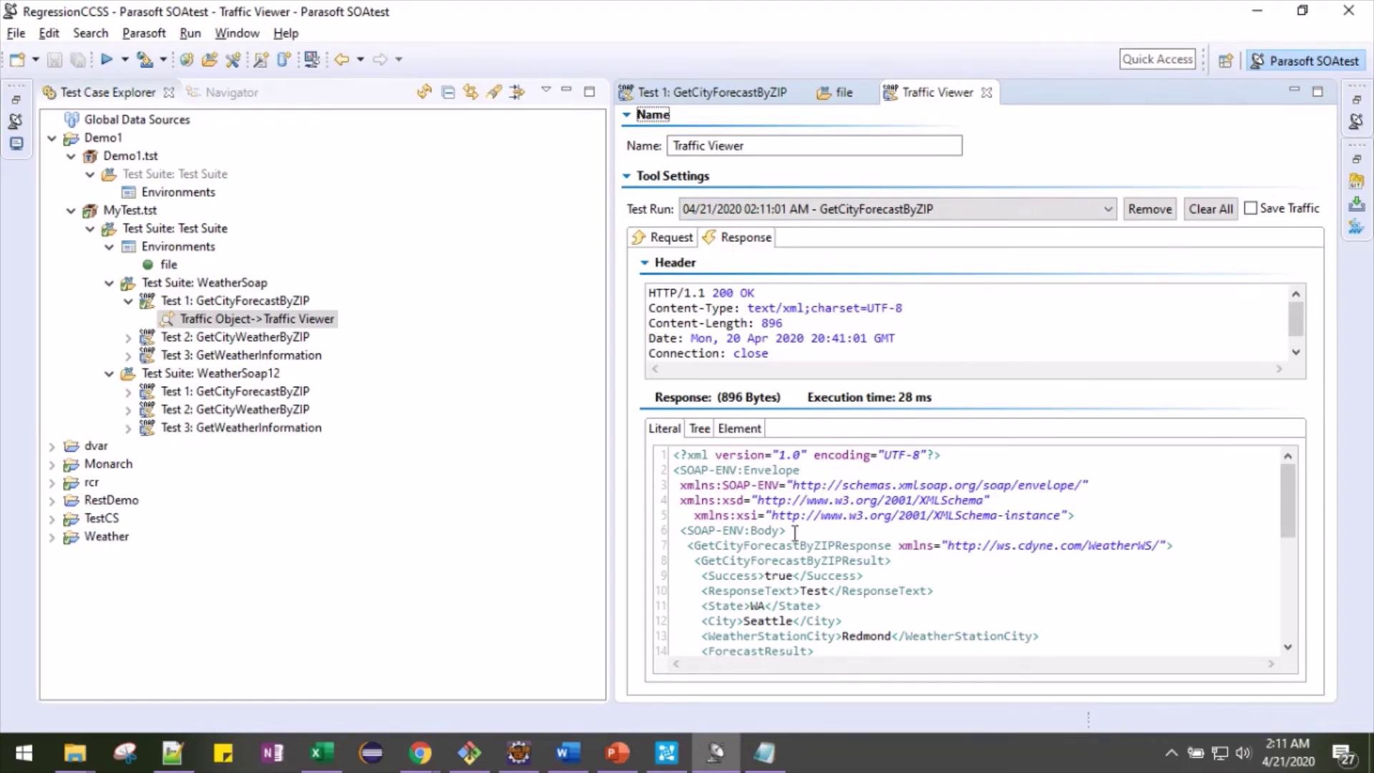
pyautogui.scroll(-2, 785, 515)
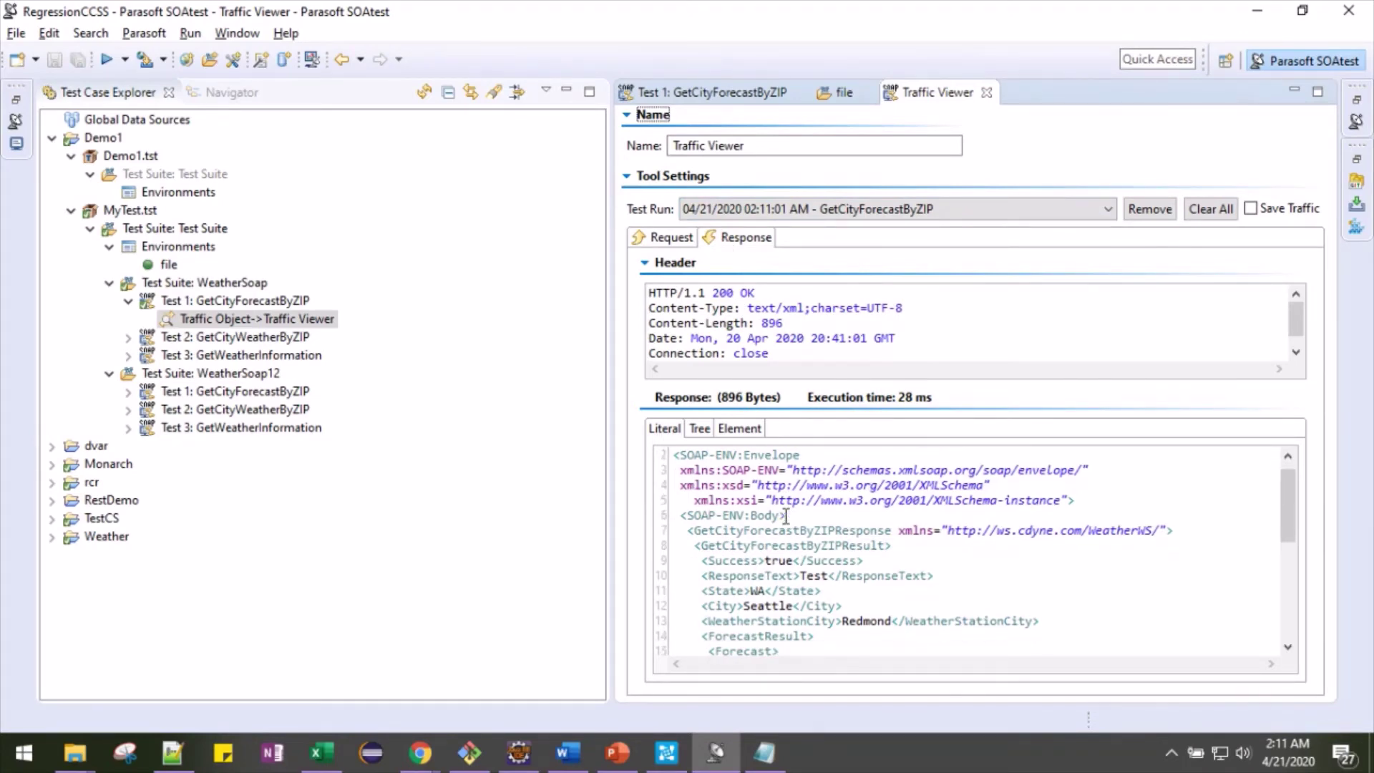
pyautogui.scroll(-1, 786, 515)
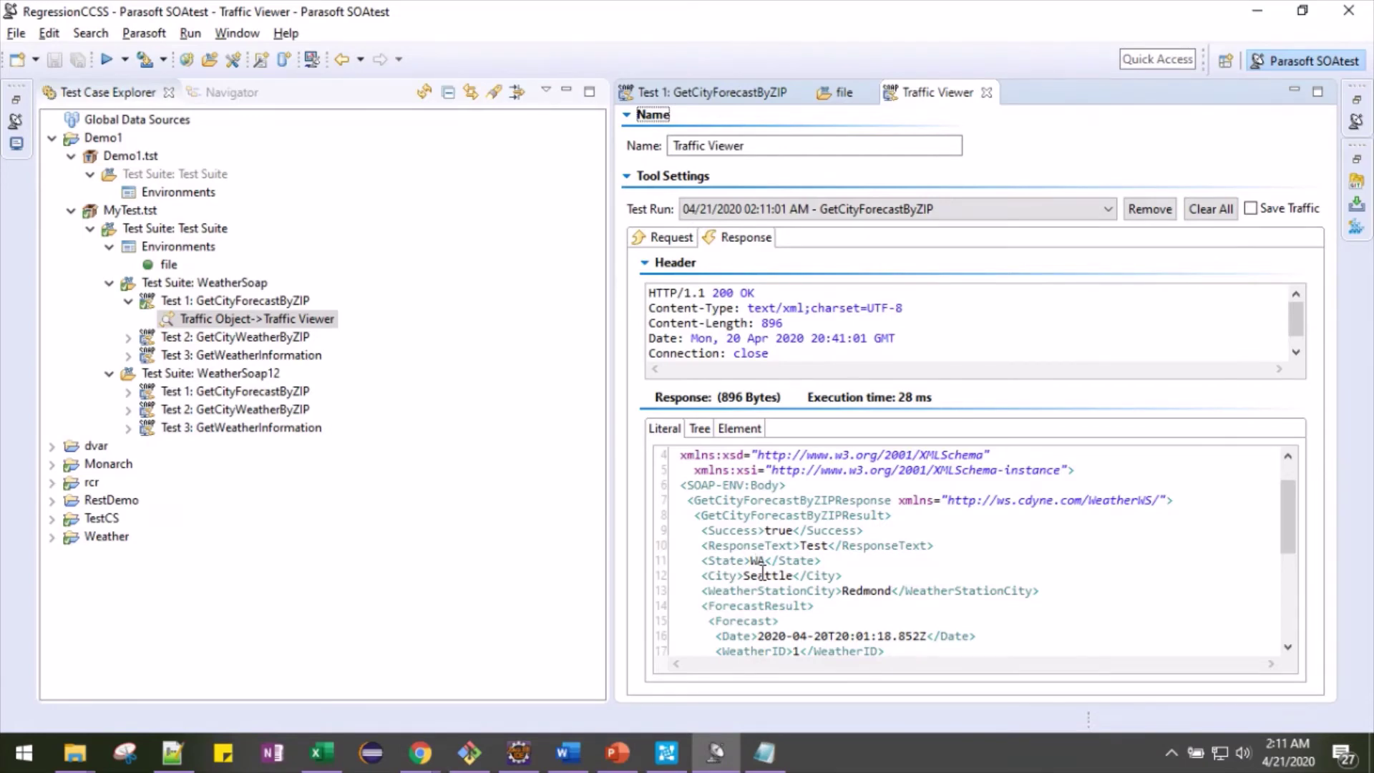
pyautogui.scroll(-2, 763, 572)
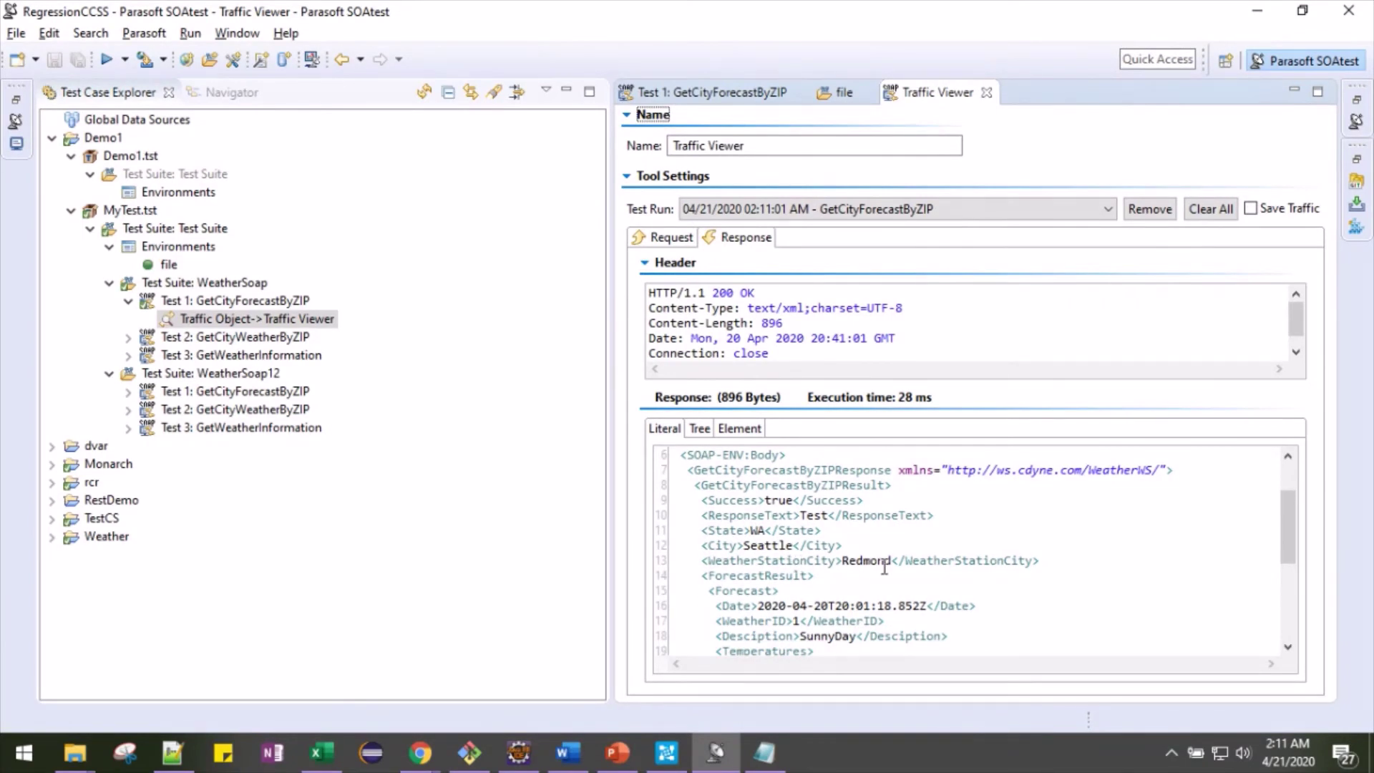
pyautogui.scroll(-2, 884, 566)
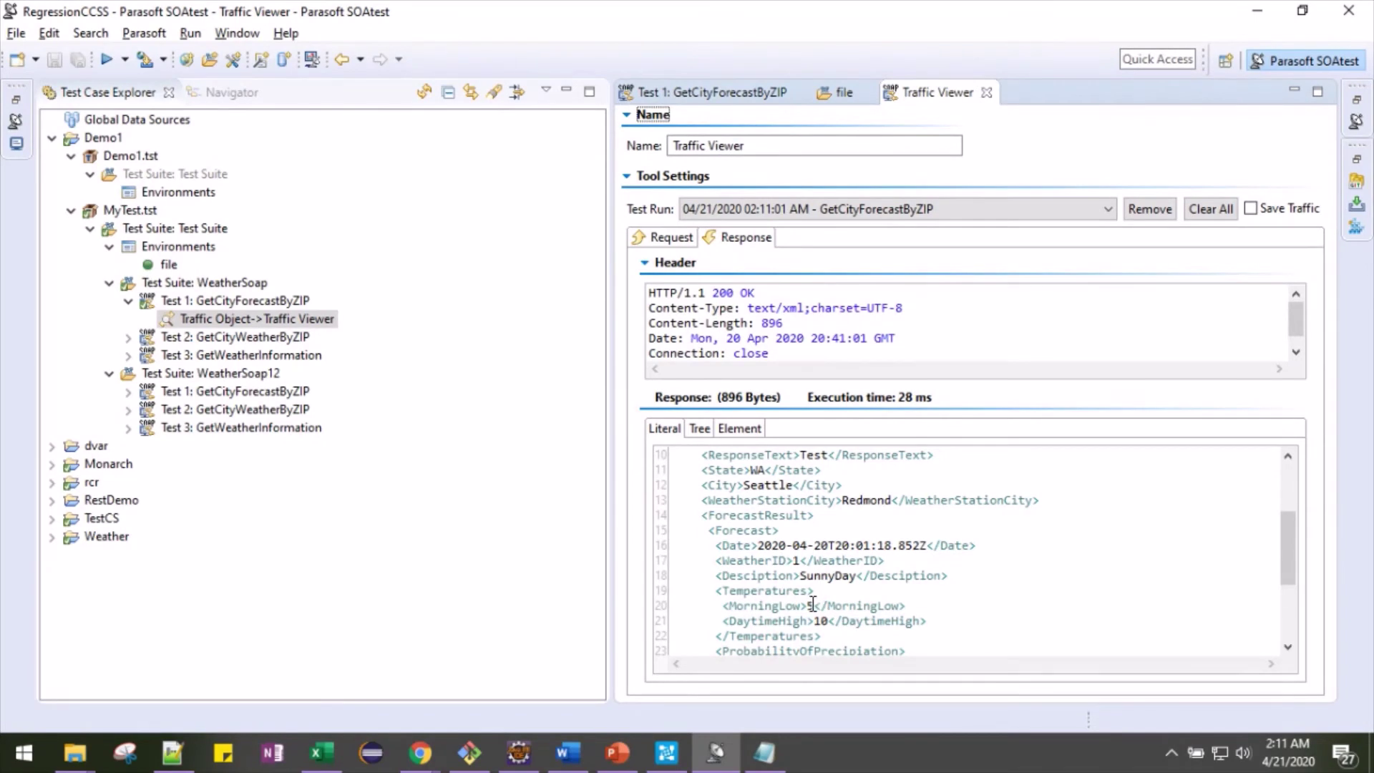
# Compare the GetCityForecastByZIP responder's response values in Virtualize with the response and request recorded in SOAtest's Traffic Viewer
pyautogui.click(666, 752)
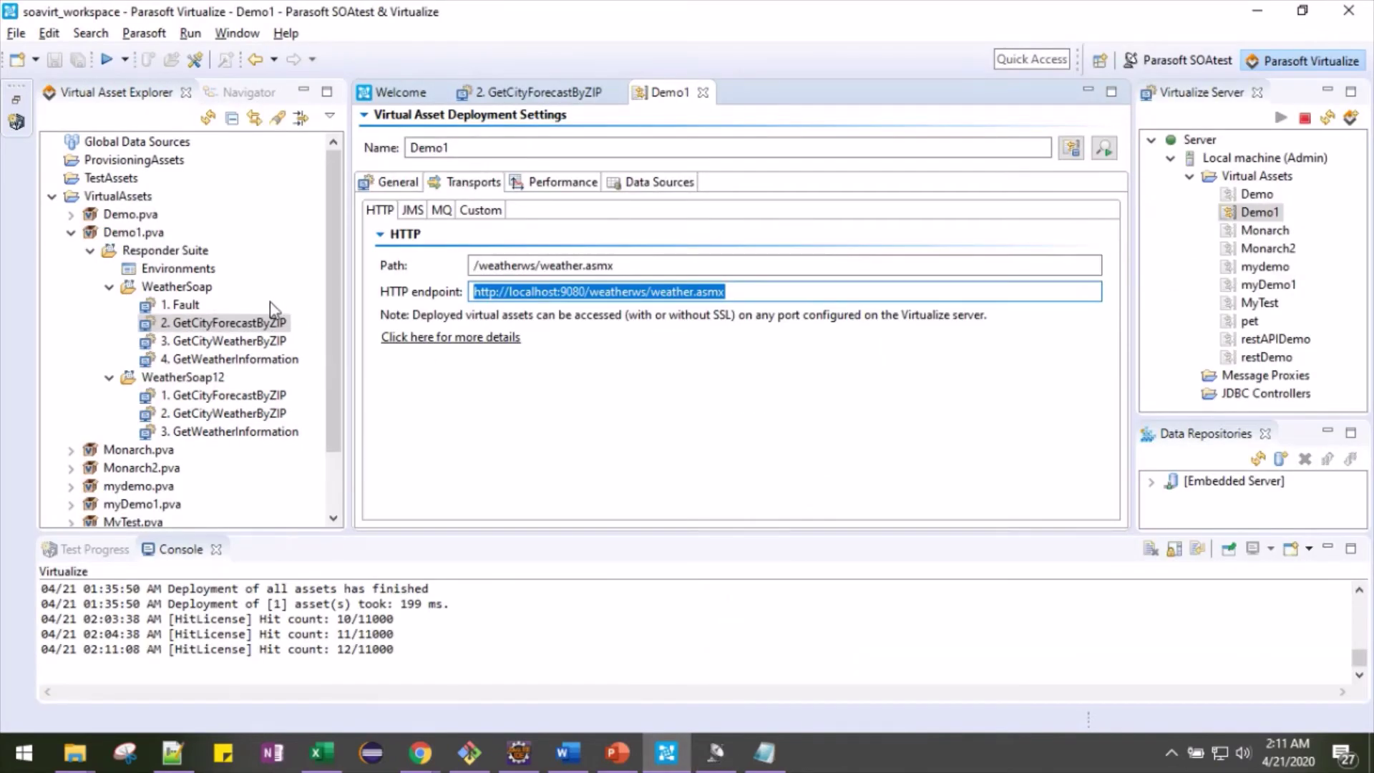
pyautogui.doubleClick(257, 327)
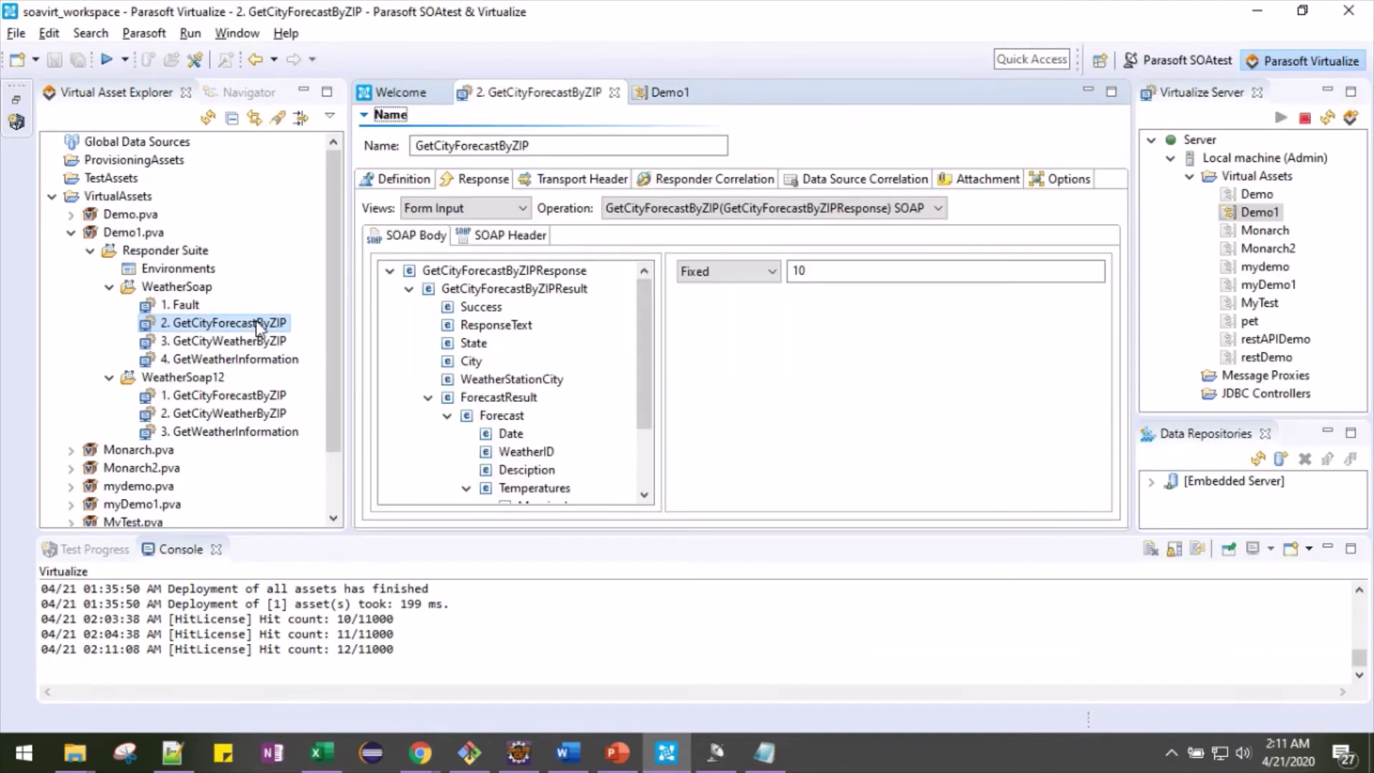
pyautogui.click(541, 291)
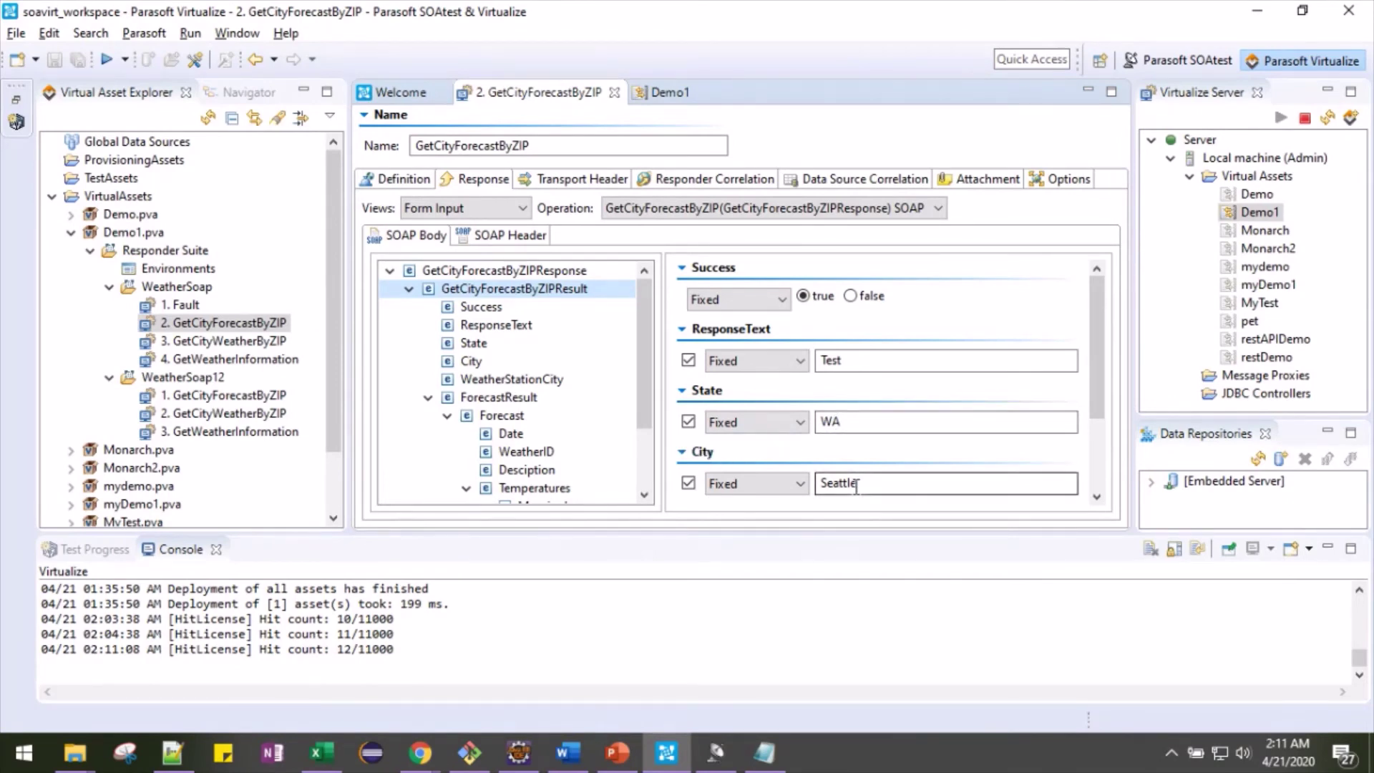
pyautogui.click(715, 751)
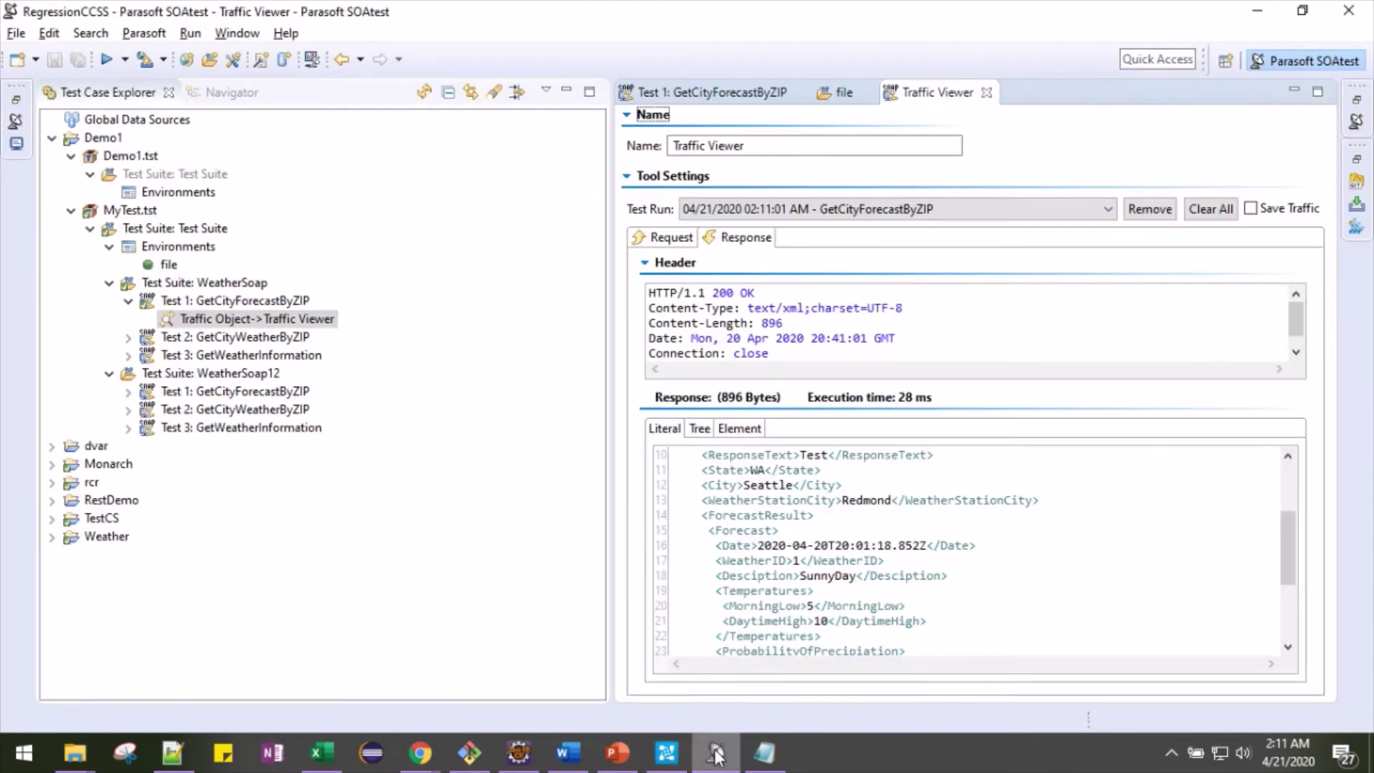
pyautogui.scroll(-4, 787, 585)
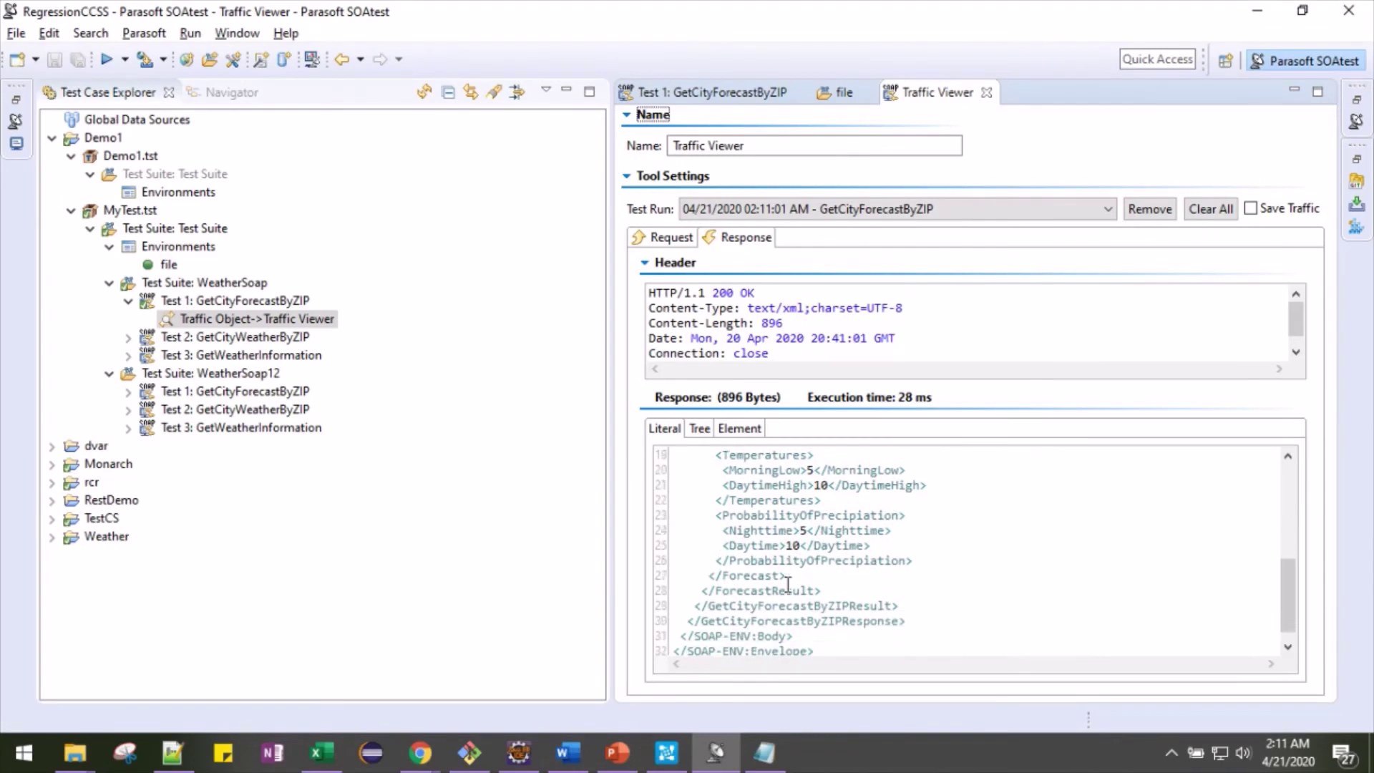
pyautogui.scroll(4, 754, 573)
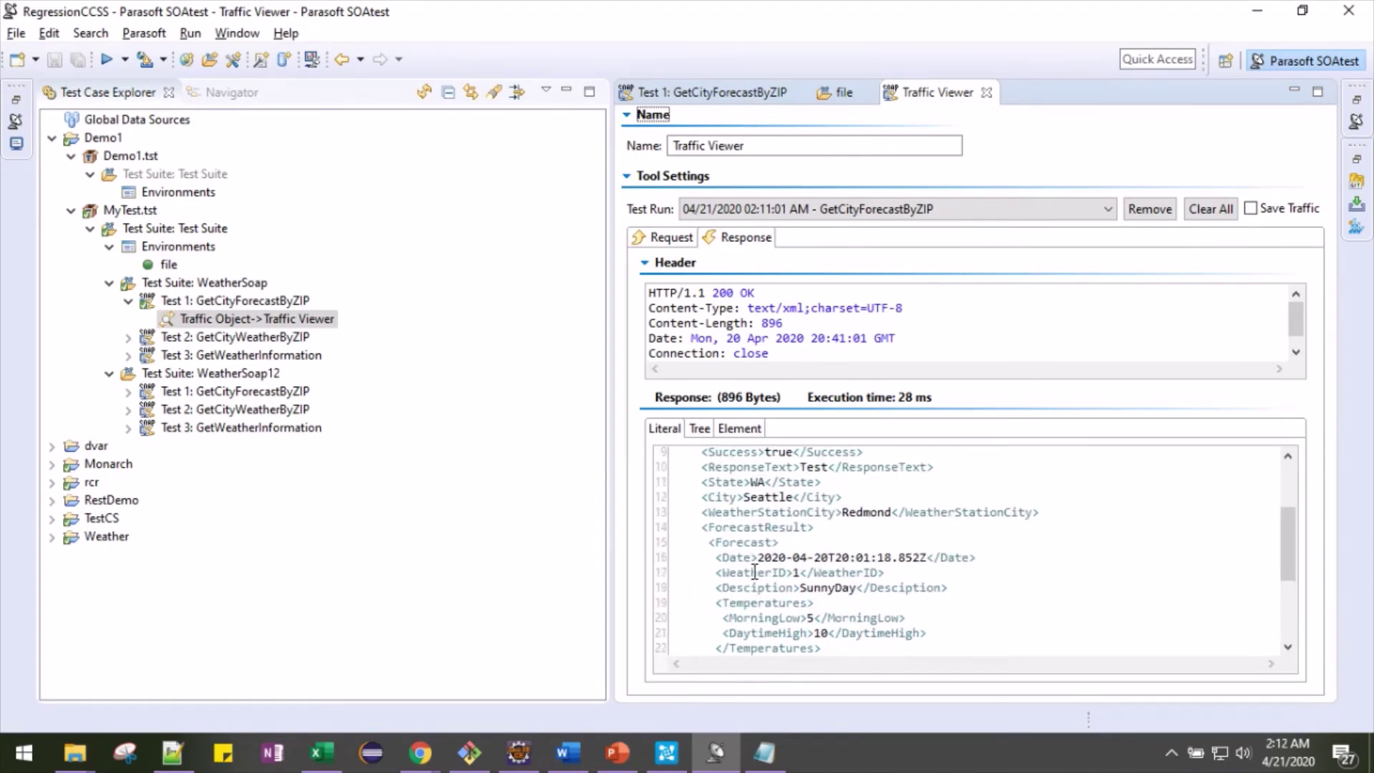
pyautogui.click(666, 751)
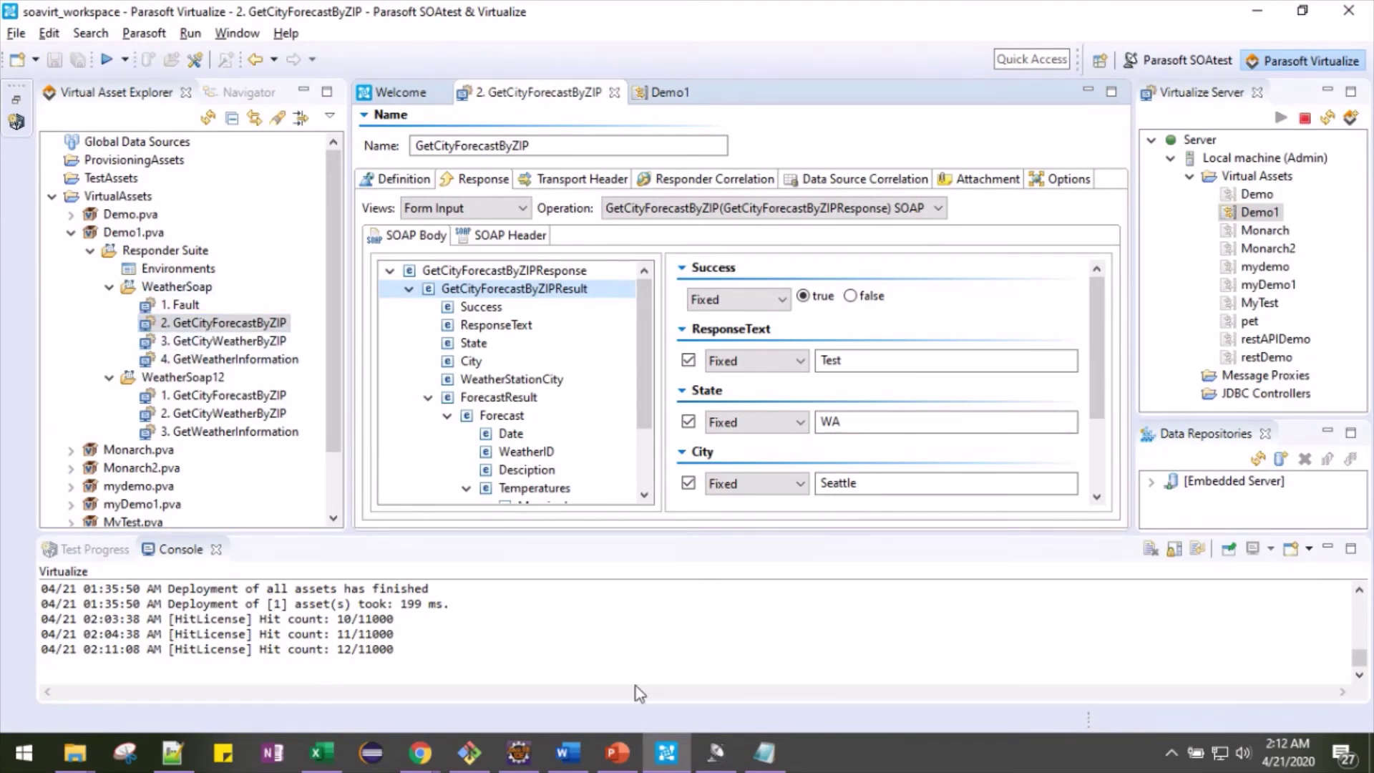
pyautogui.click(717, 750)
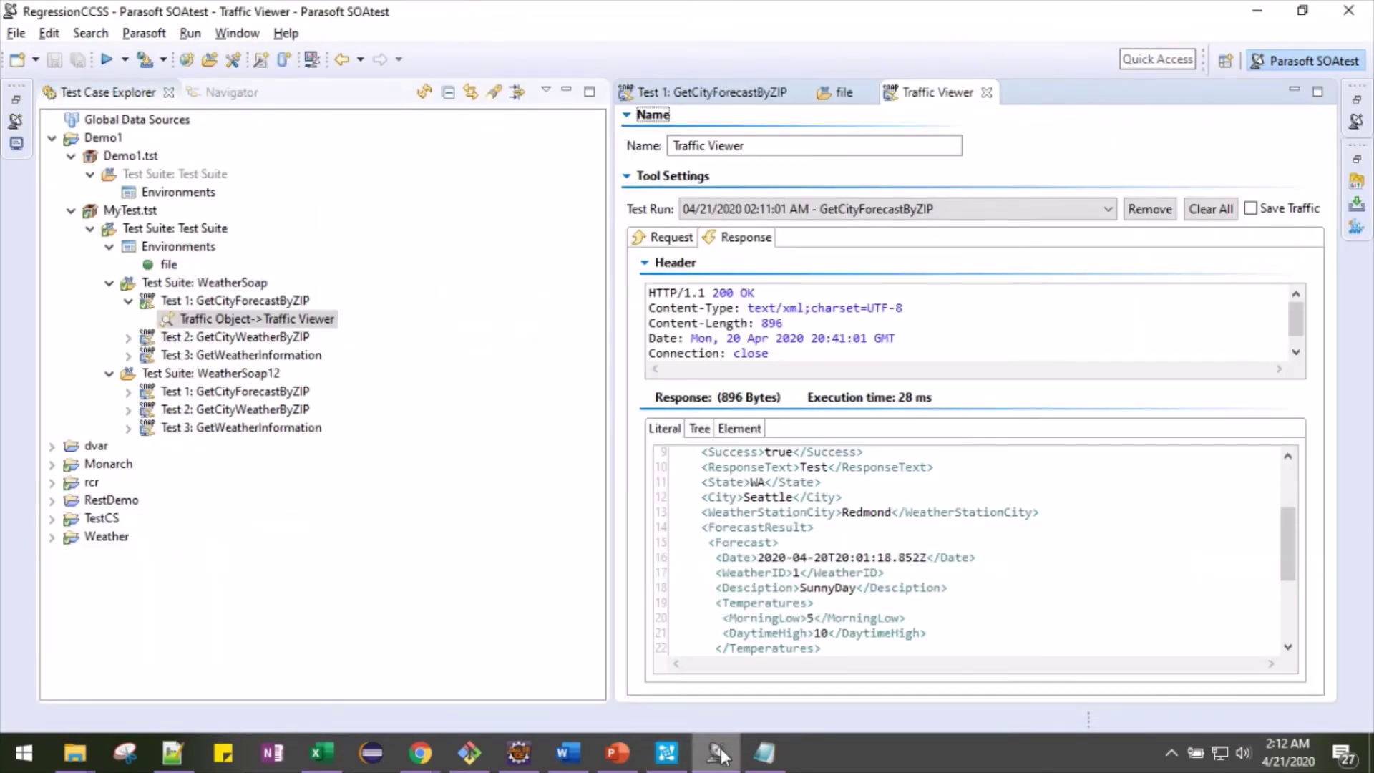
pyautogui.click(668, 239)
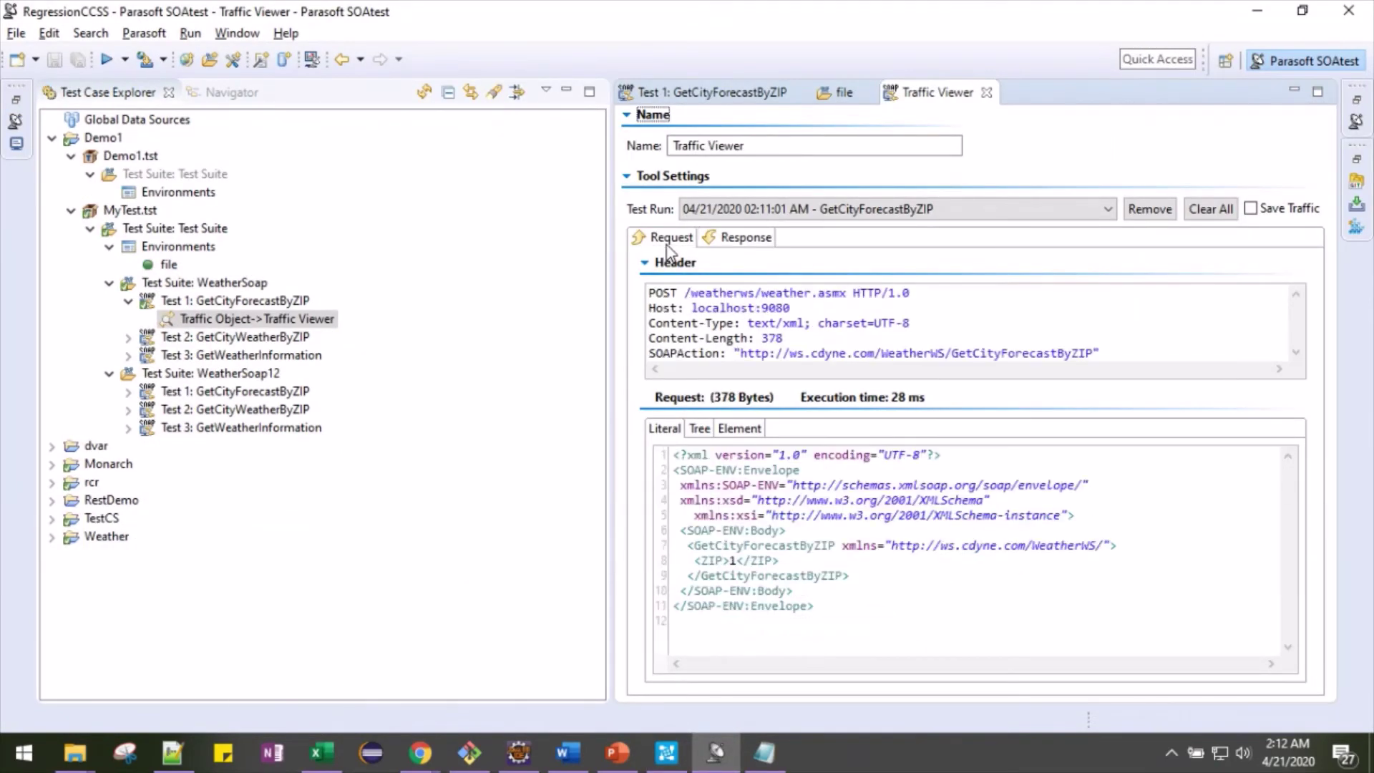
# Set the ZIP value in WeatherSoap Test 1: GetCityForecastByZIP to 2, save the test and run it
pyautogui.doubleClick(256, 296)
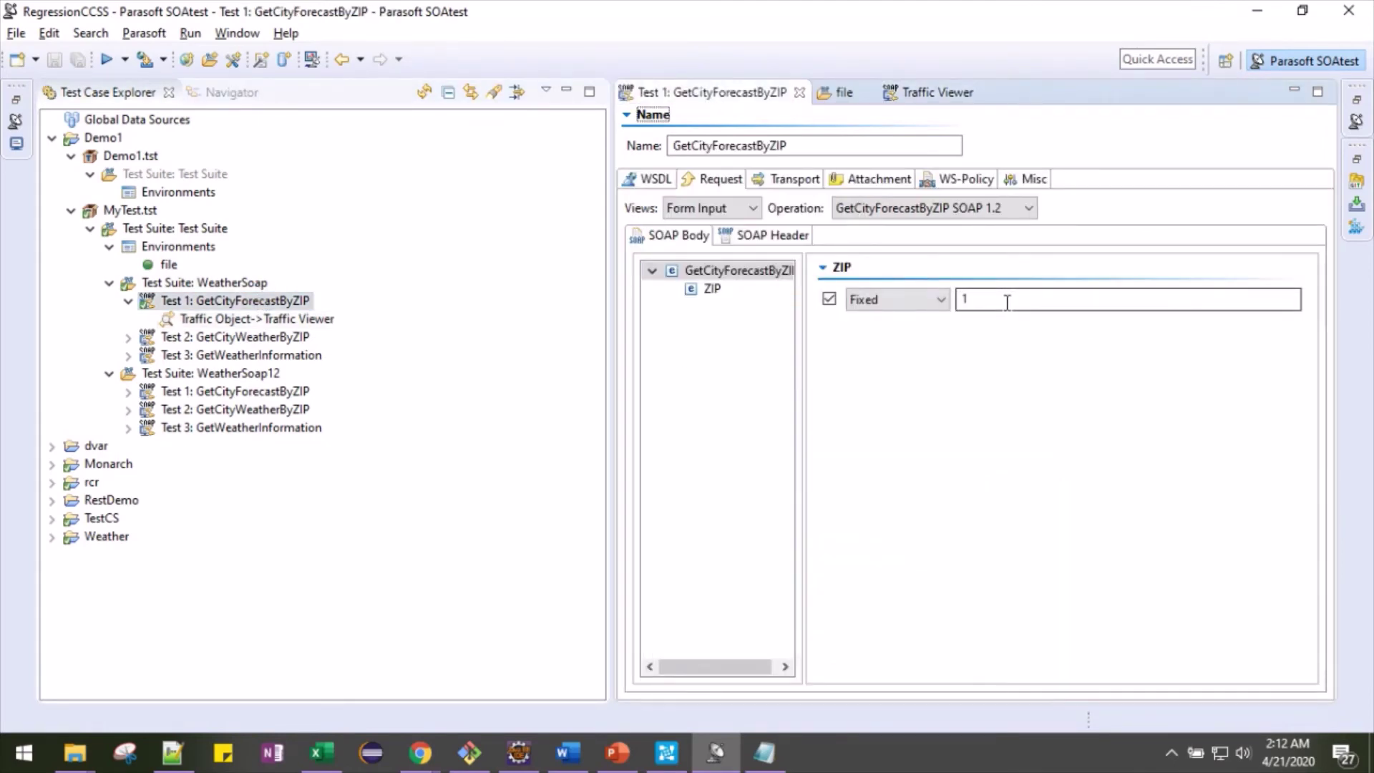
pyautogui.click(1006, 303)
pyautogui.press('BackSpace')
pyautogui.write('2')
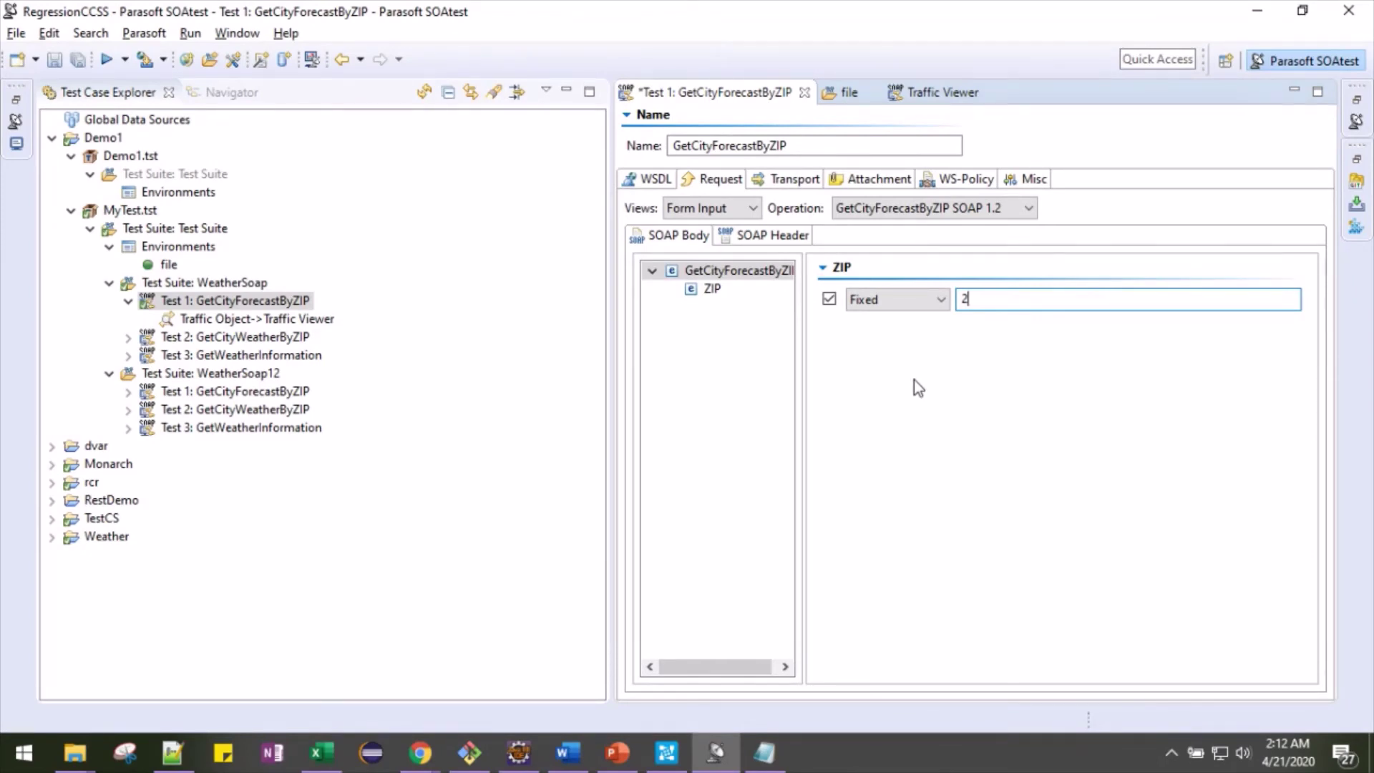
pyautogui.click(55, 62)
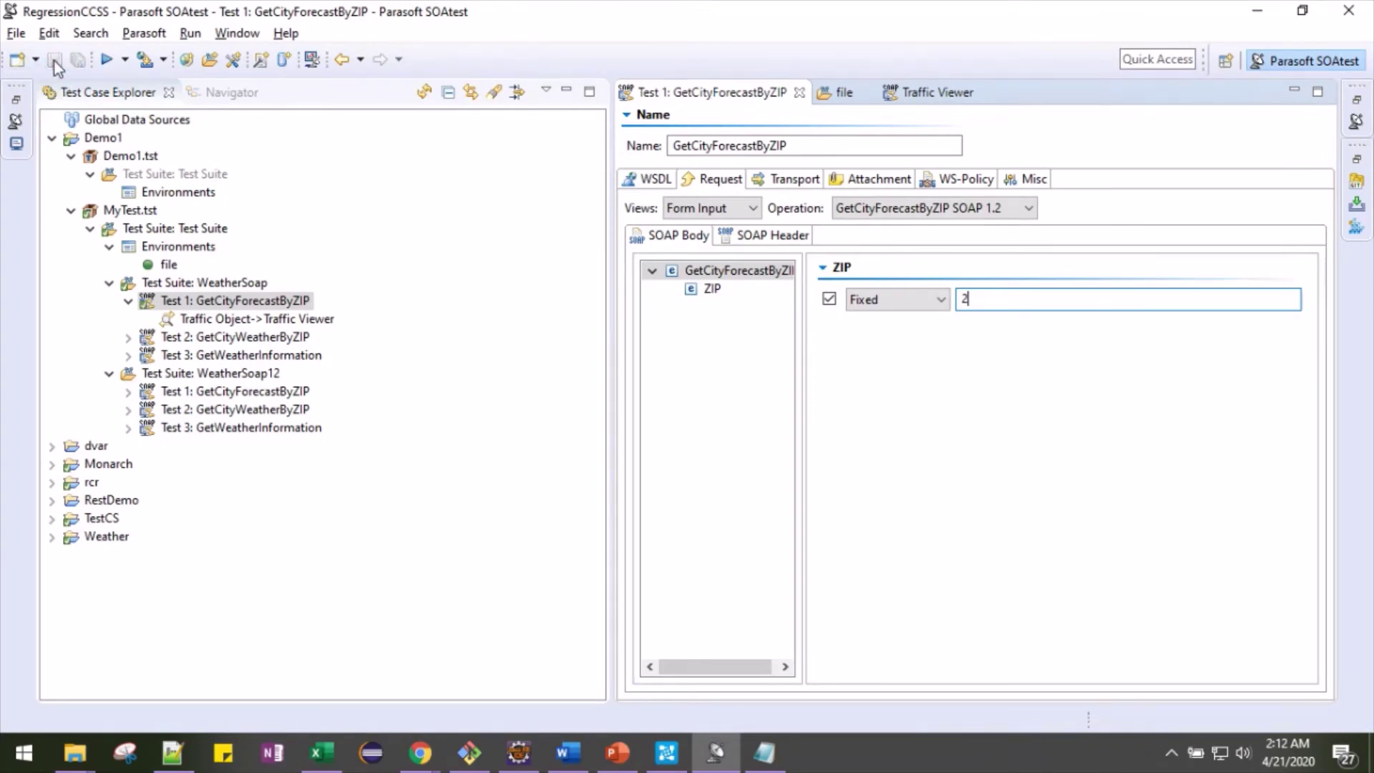
pyautogui.click(107, 60)
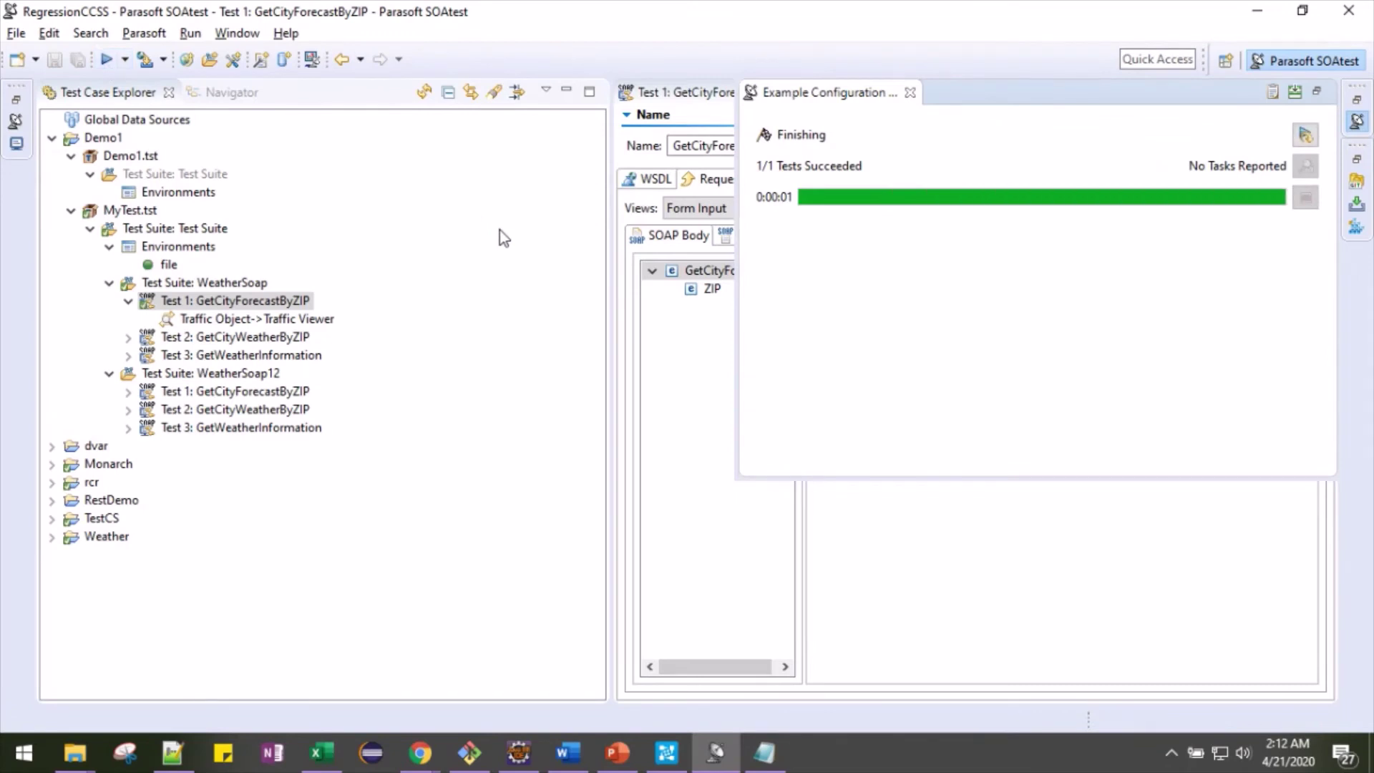
# Check the ZIP in the request and the response body of the new run in Test 1's Traffic Viewer
pyautogui.doubleClick(317, 323)
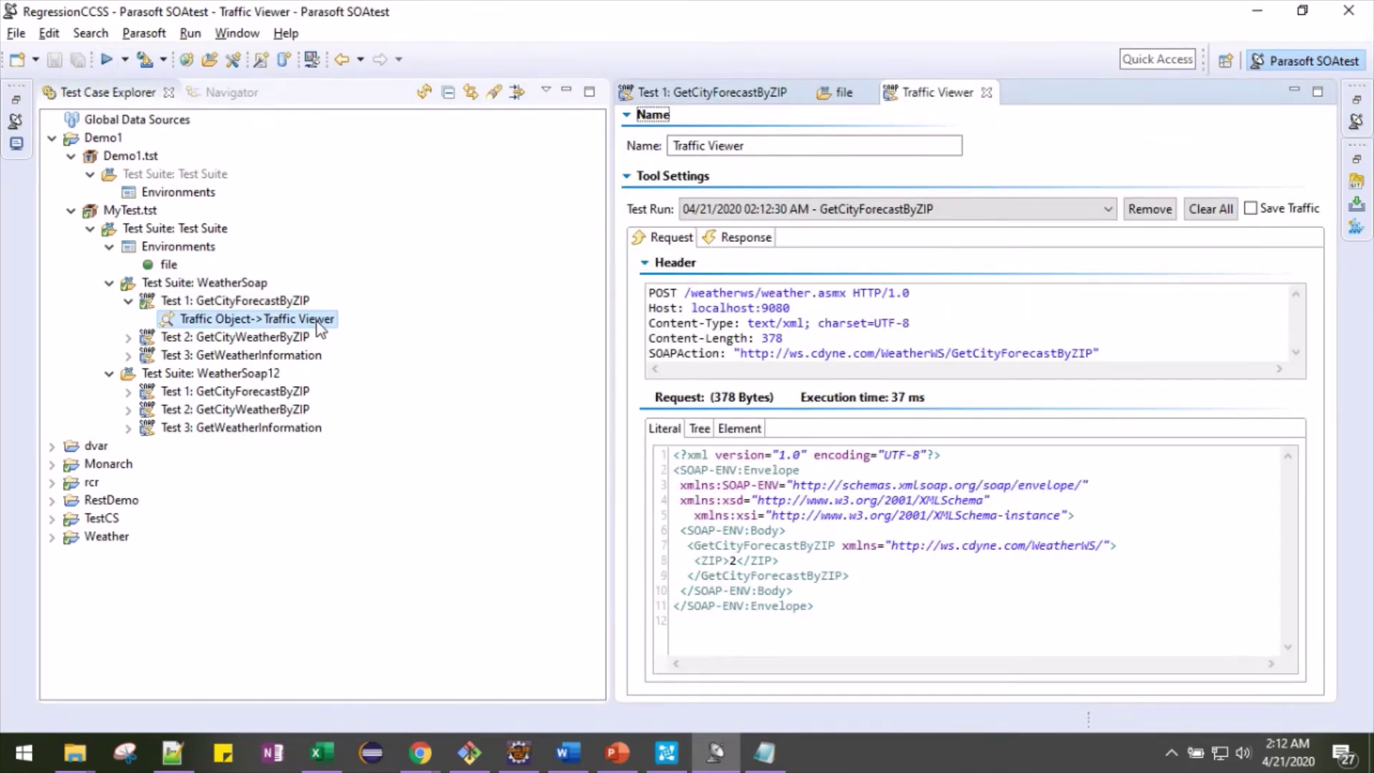
pyautogui.click(732, 561)
pyautogui.moveTo(731, 562); pyautogui.dragTo(741, 560)
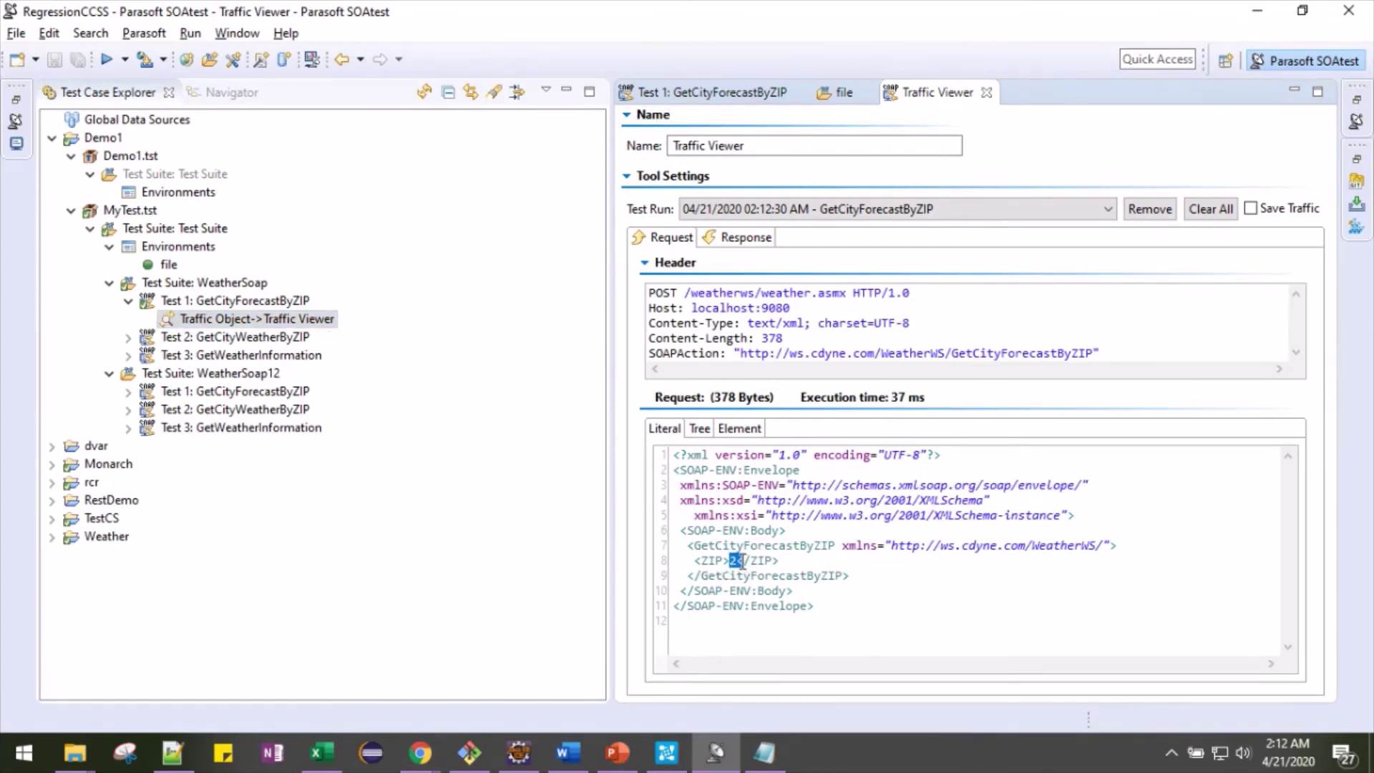
pyautogui.click(739, 240)
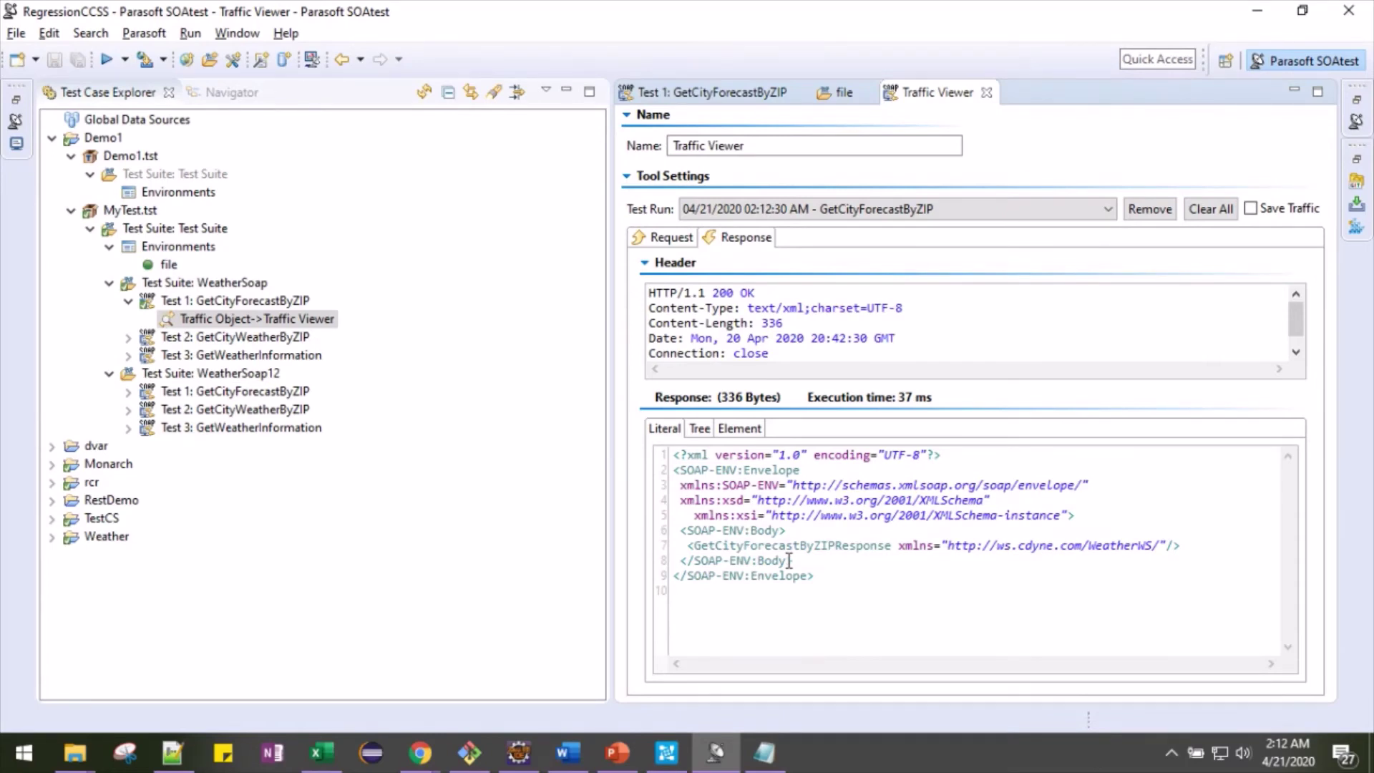
# In Virtualize, change the WeatherSoap GetCityForecastByZIP responder's request body correlation to match ZIP "2" and save the asset
pyautogui.click(671, 752)
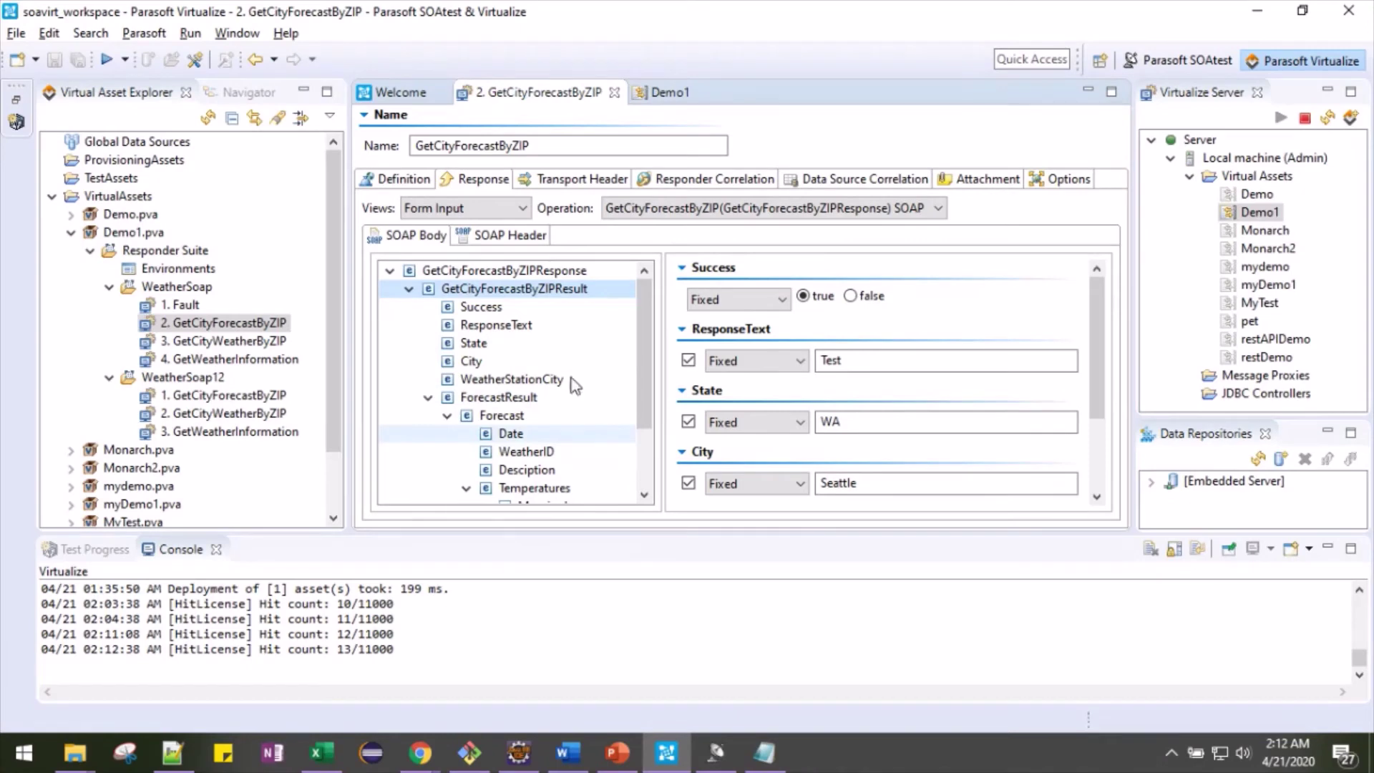
pyautogui.click(697, 181)
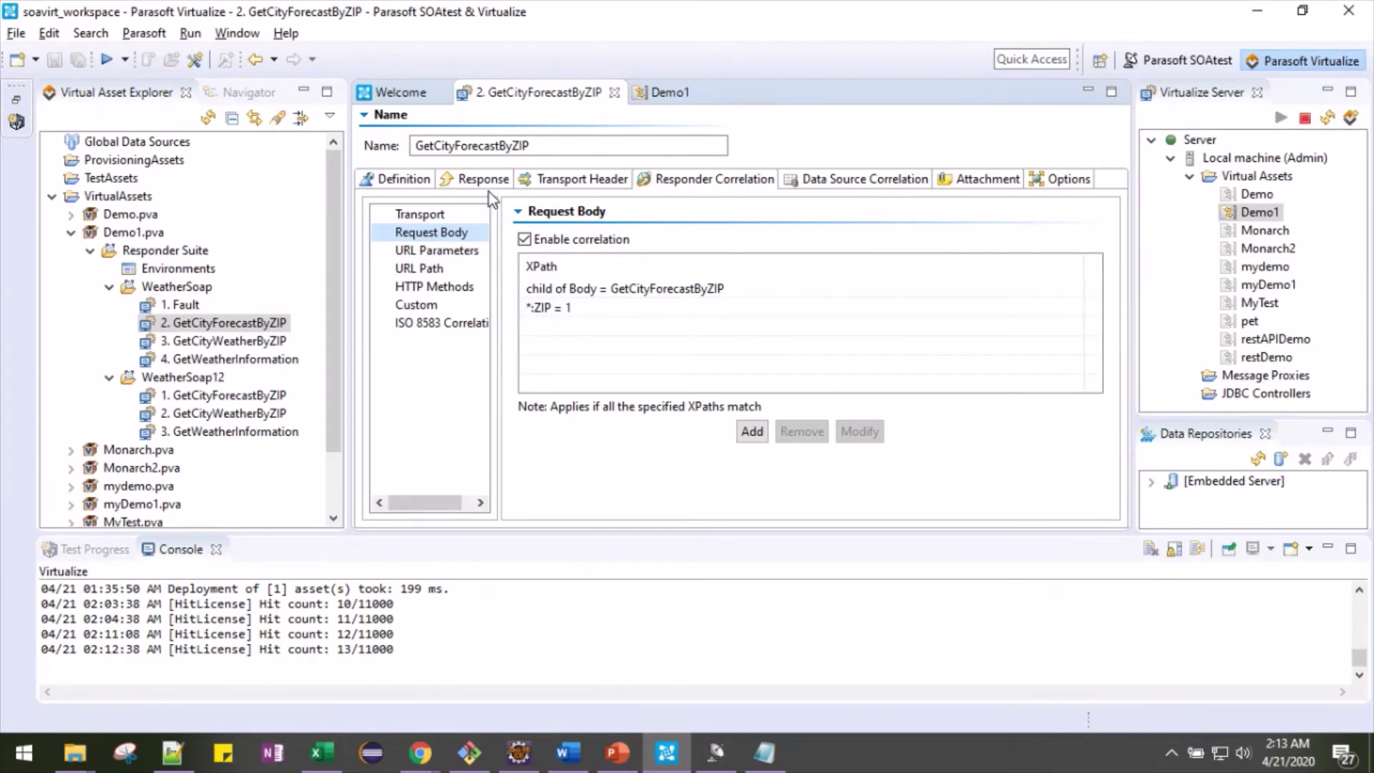
pyautogui.doubleClick(599, 310)
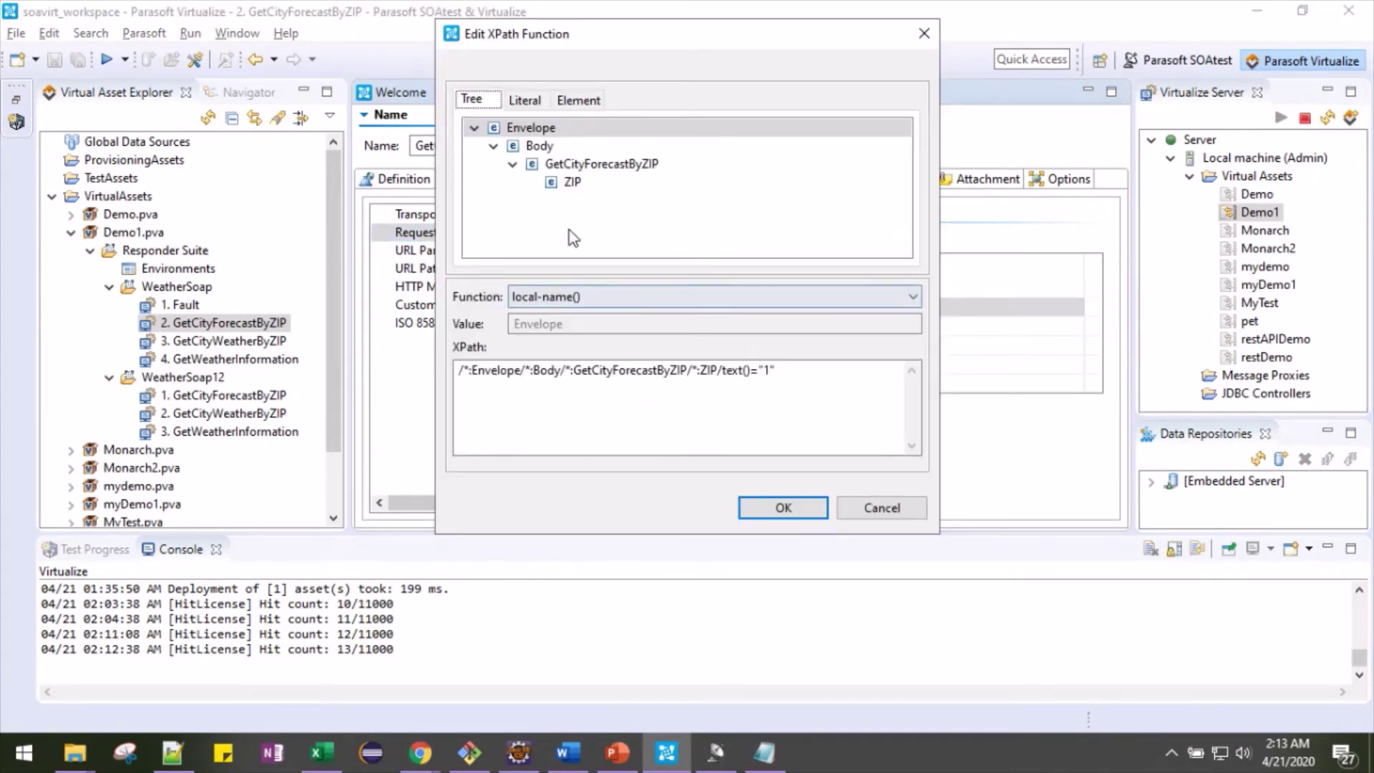
pyautogui.click(771, 371)
pyautogui.press('BackSpace')
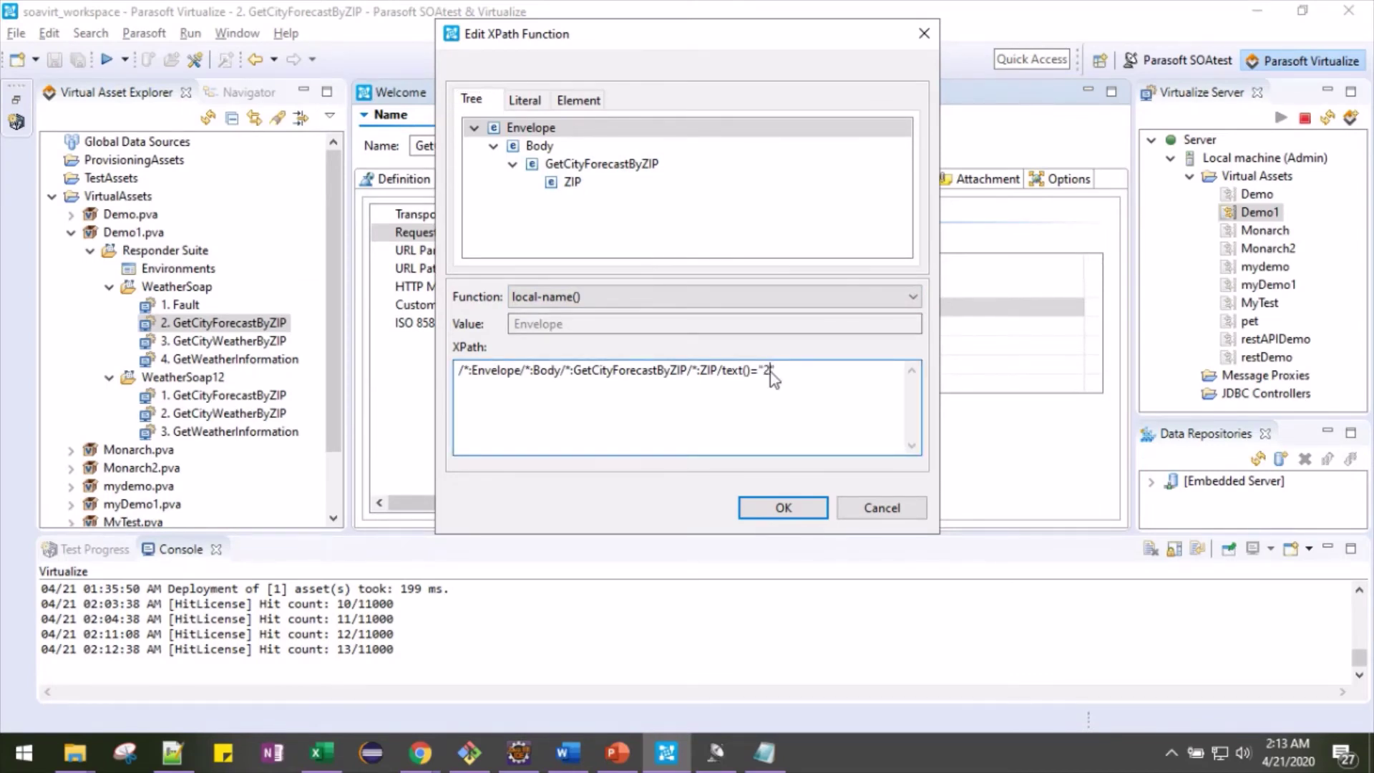
pyautogui.click(781, 507)
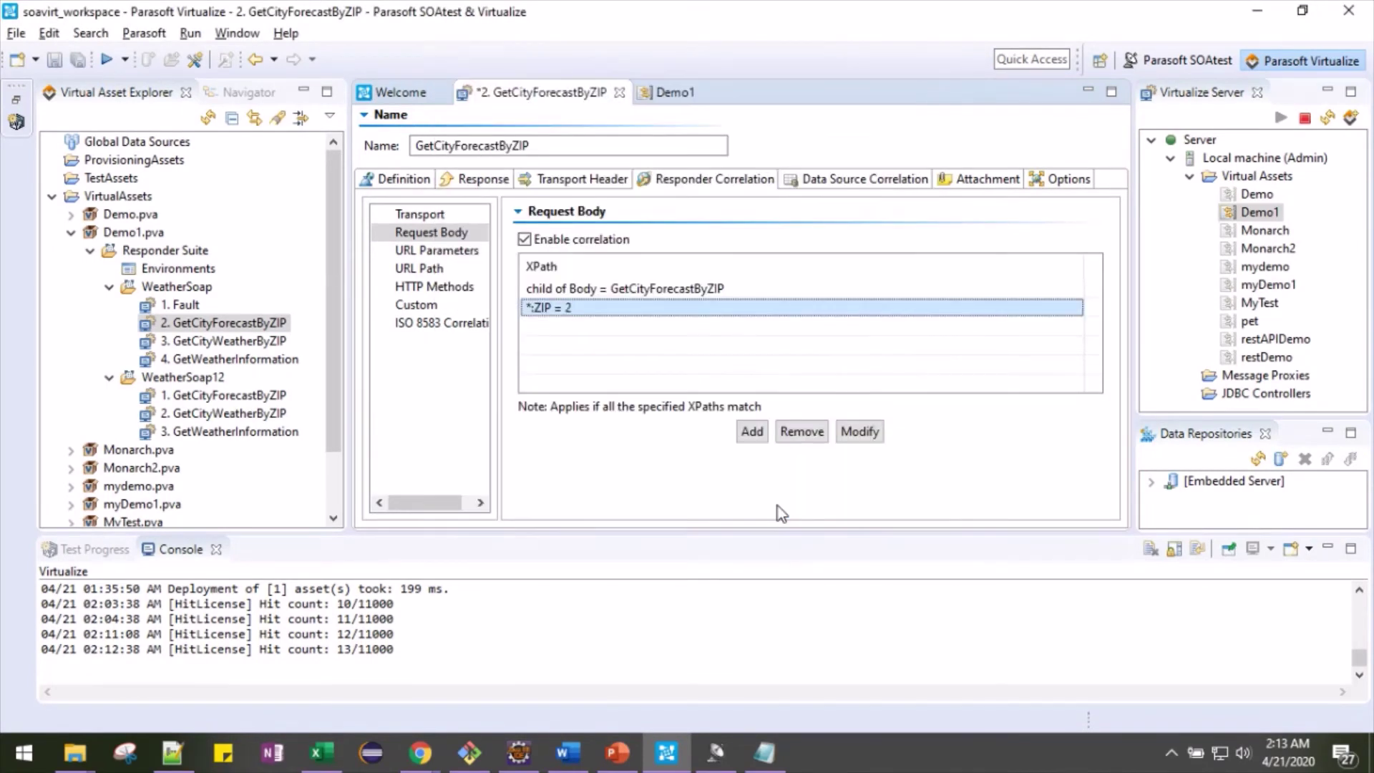
pyautogui.click(54, 61)
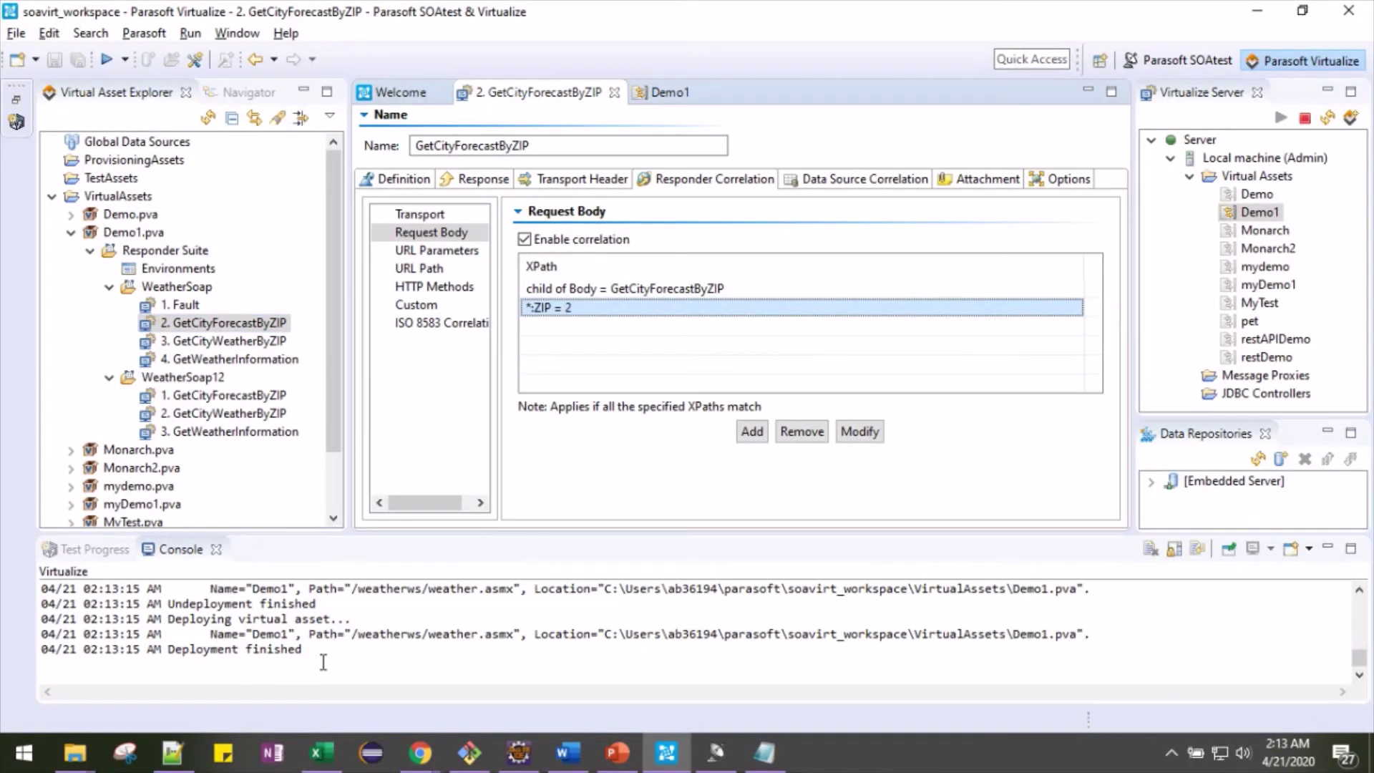
# Switch back to SOAtest and rerun WeatherSoap Test 1: GetCityForecastByZIP
pyautogui.click(706, 757)
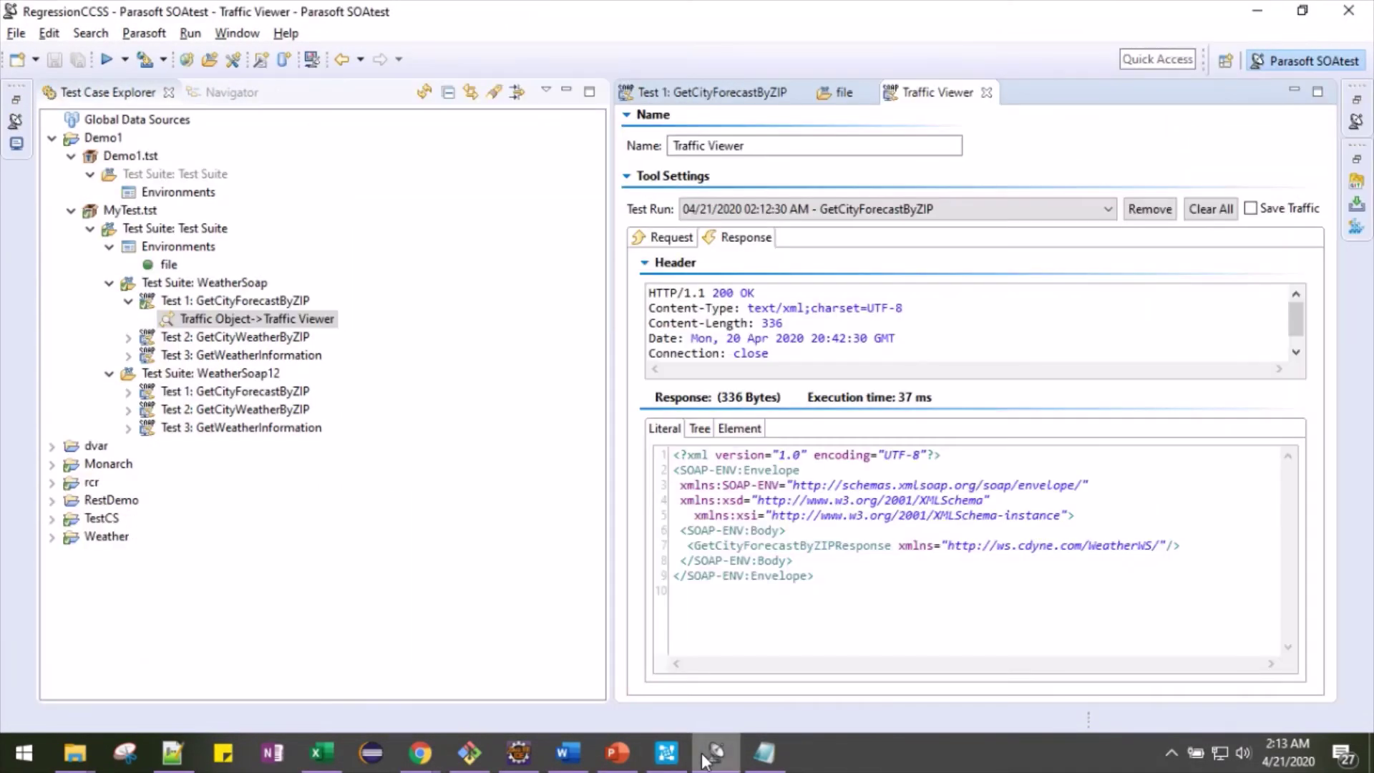
pyautogui.click(236, 301)
pyautogui.click(670, 237)
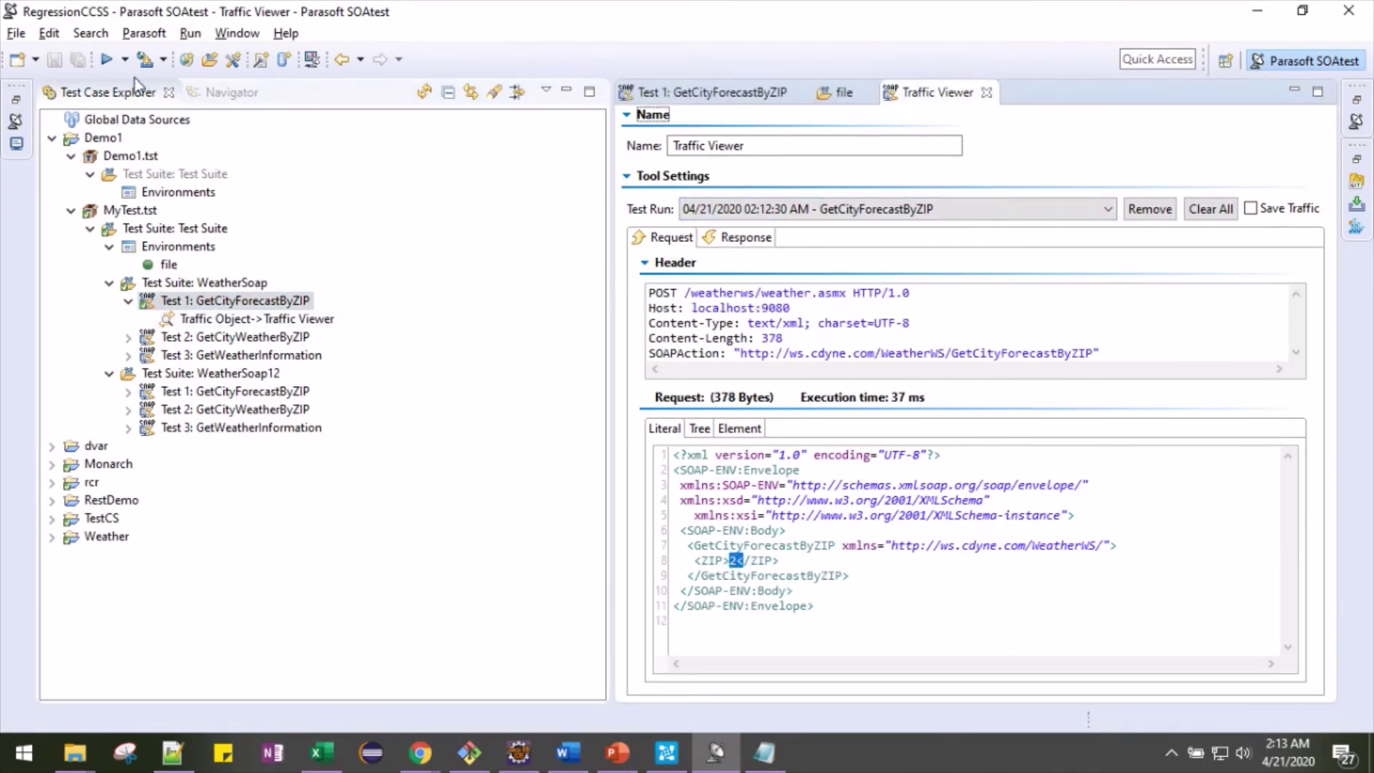
pyautogui.click(106, 59)
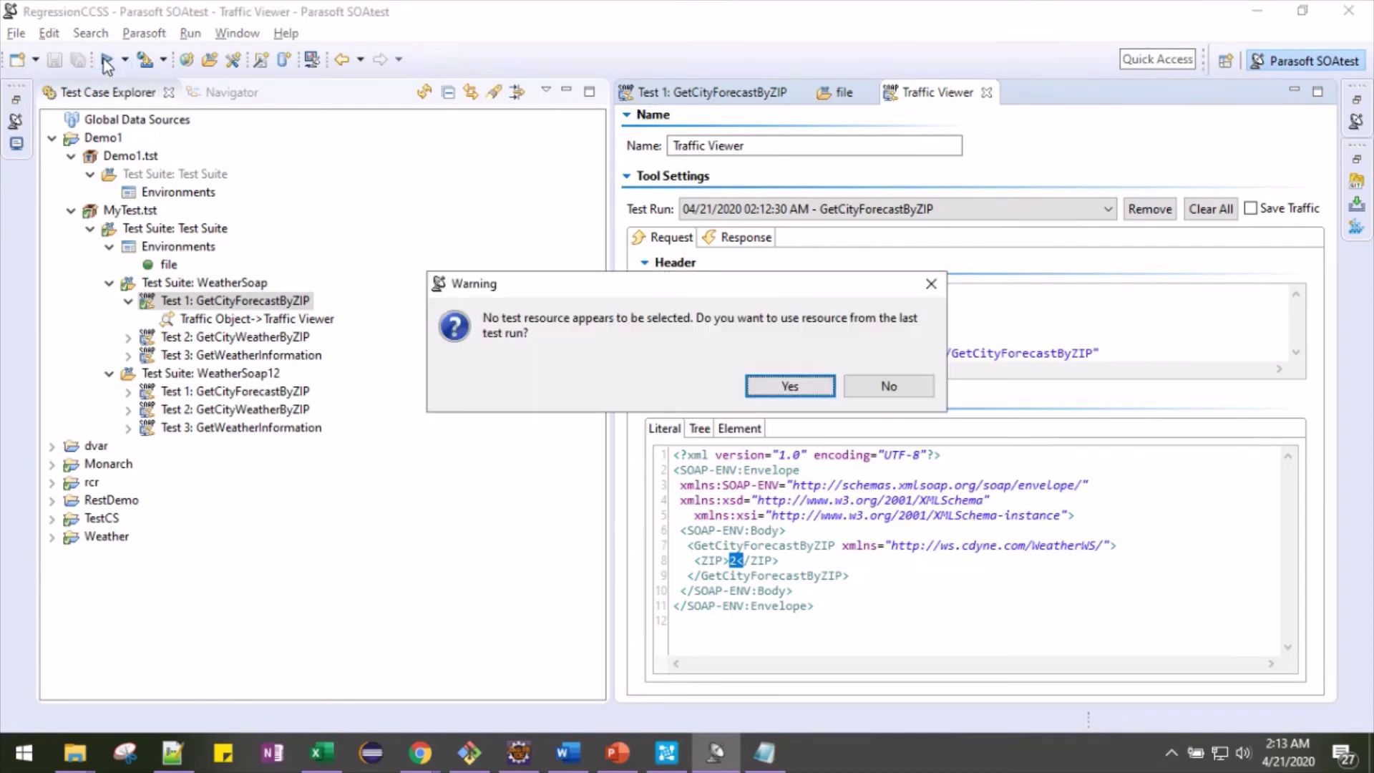
pyautogui.click(785, 386)
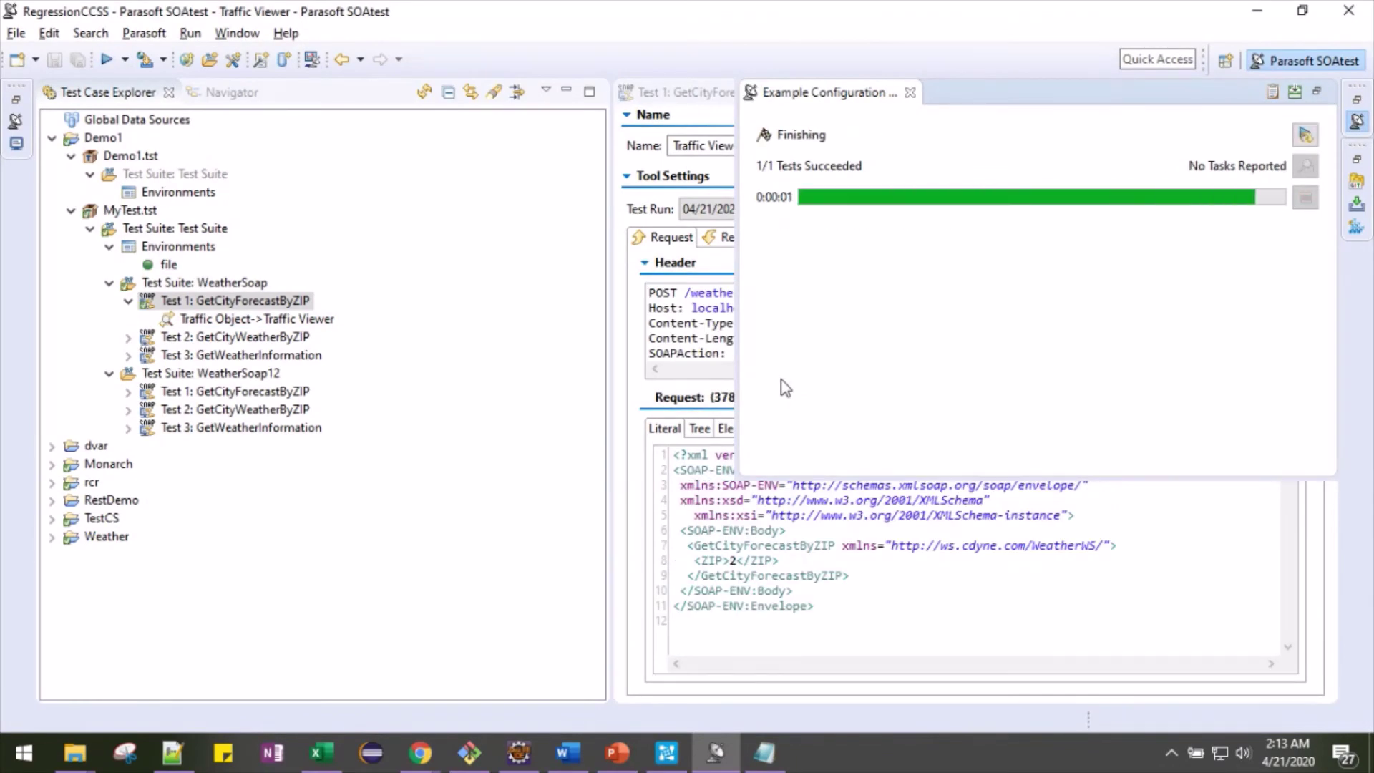
# Compare the request's ZIP with the returned response body of the rerun in the Traffic Viewer
pyautogui.click(780, 559)
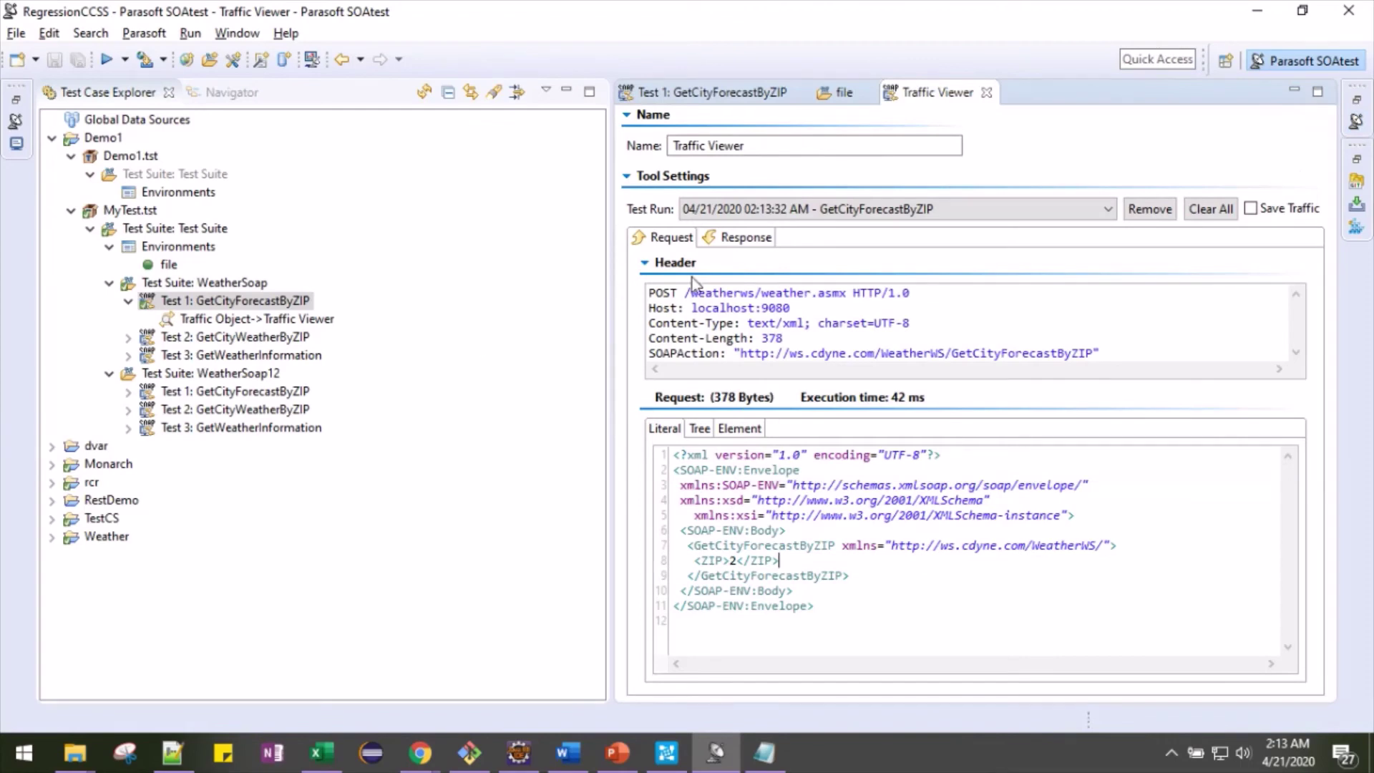
pyautogui.click(727, 242)
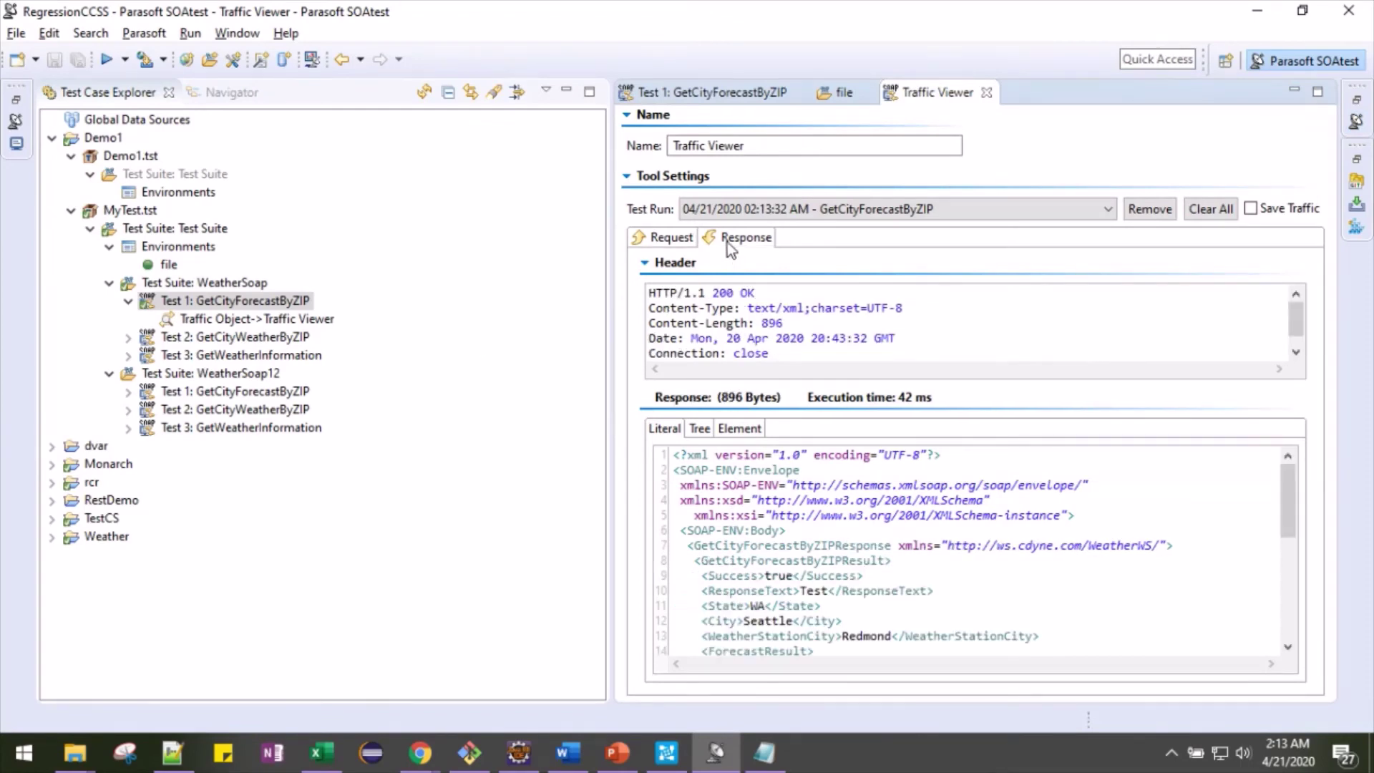
pyautogui.click(666, 241)
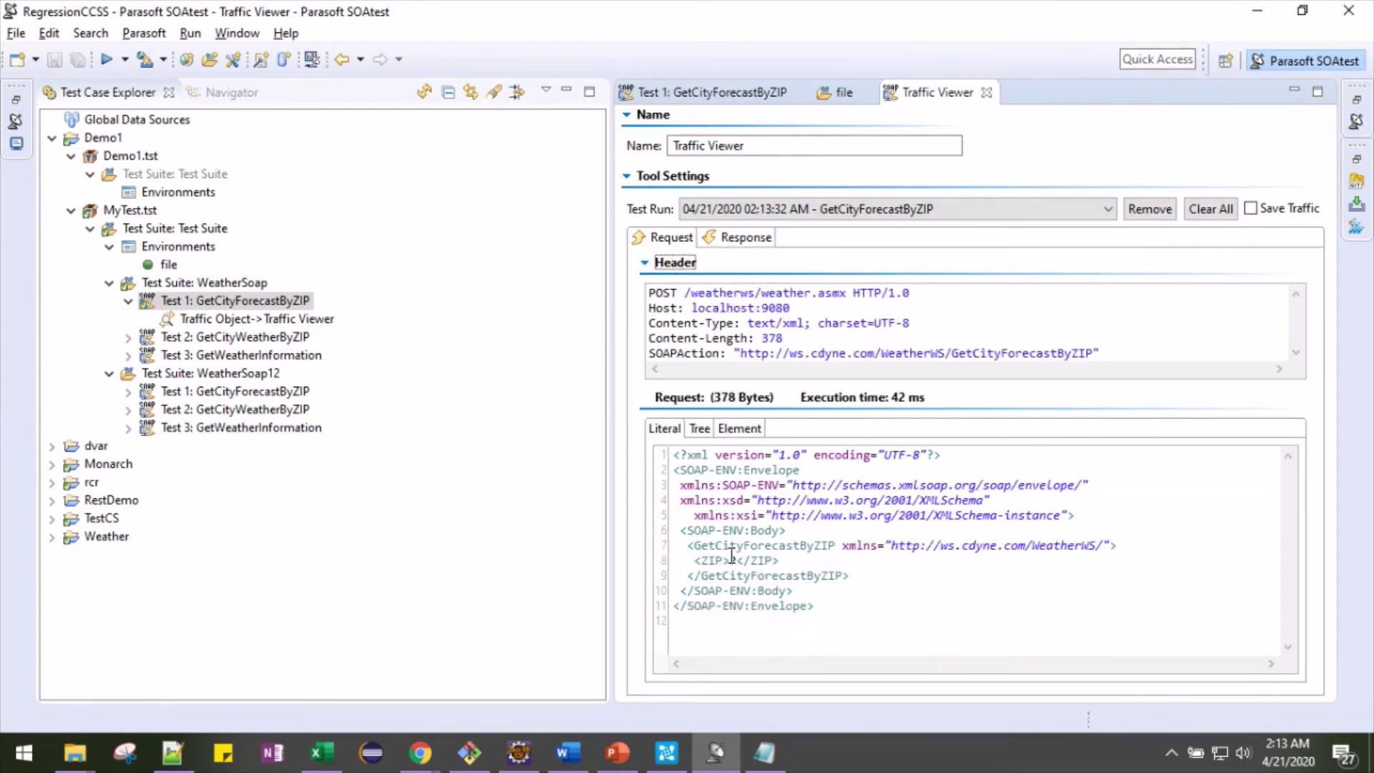
pyautogui.click(735, 244)
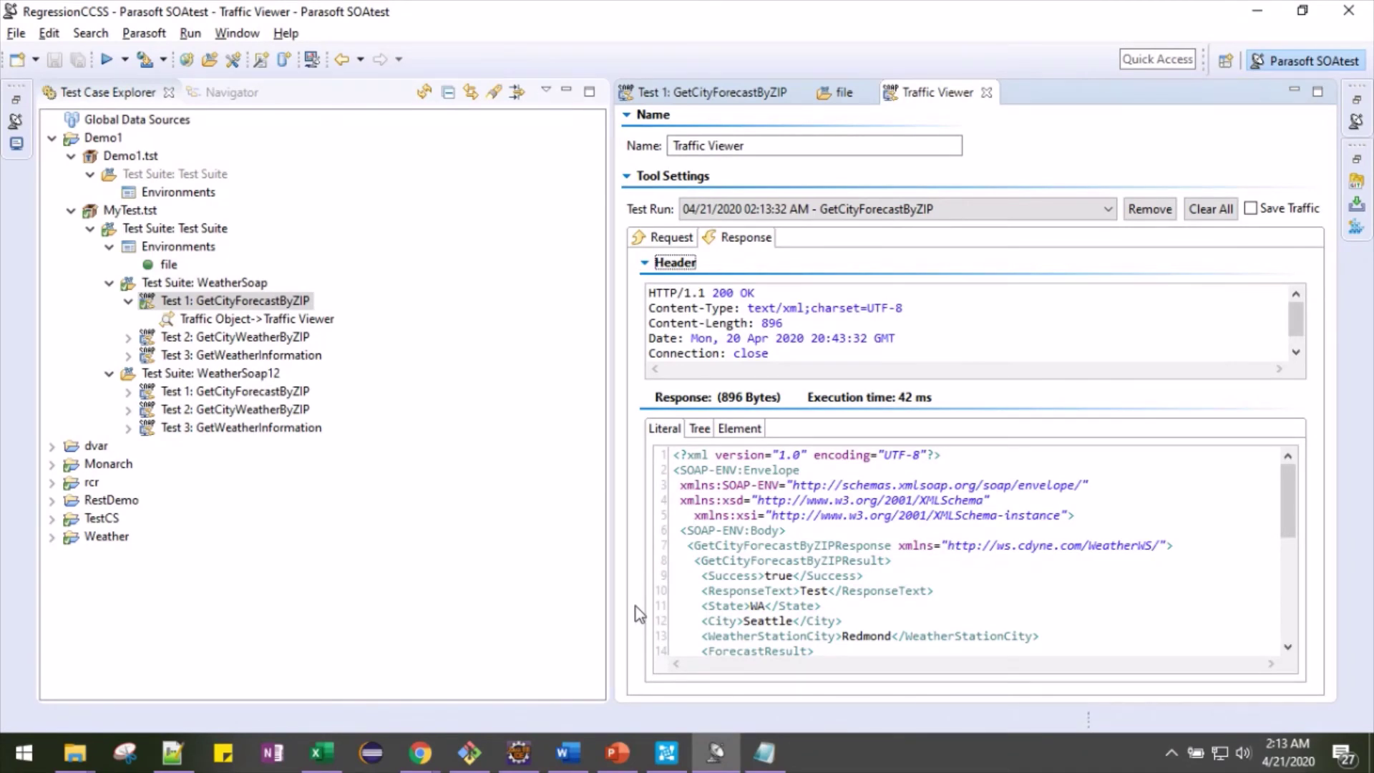
pyautogui.click(666, 751)
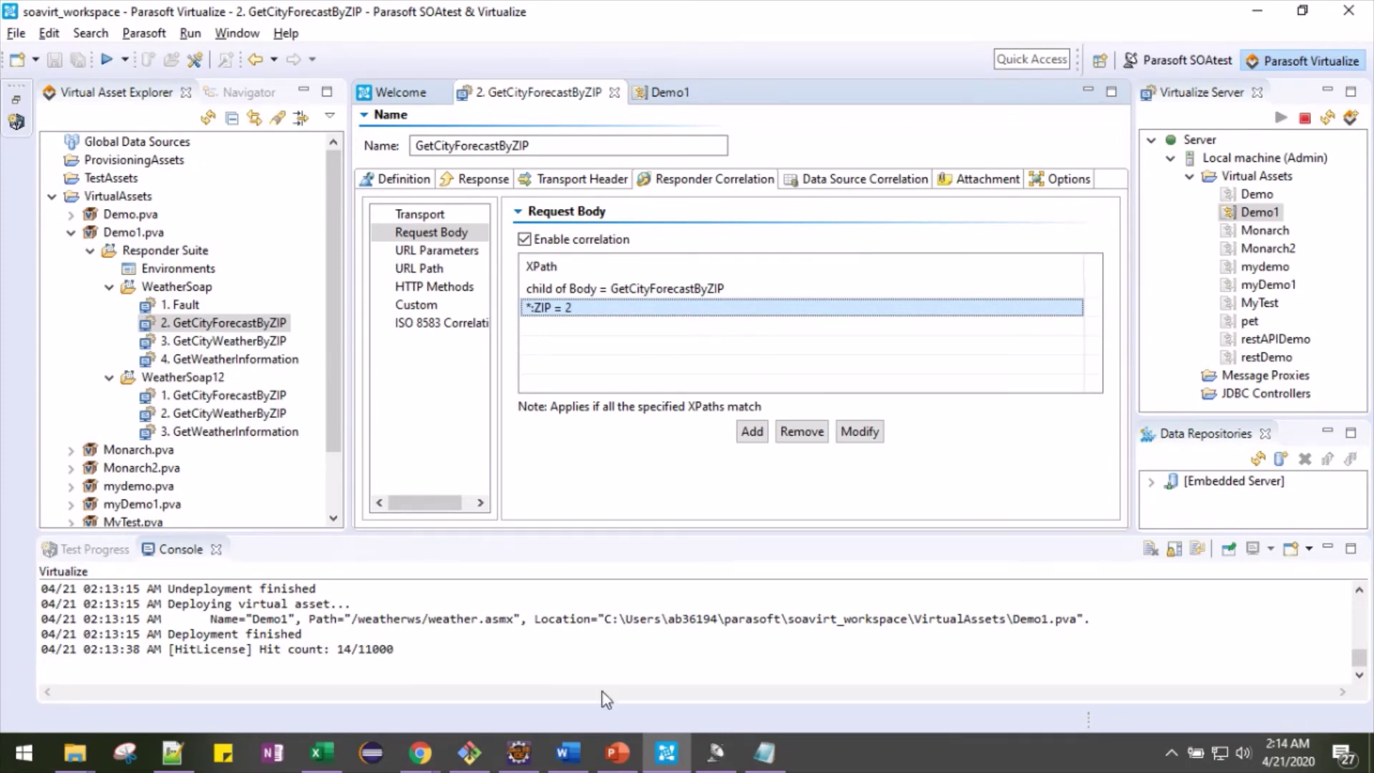
pyautogui.click(421, 753)
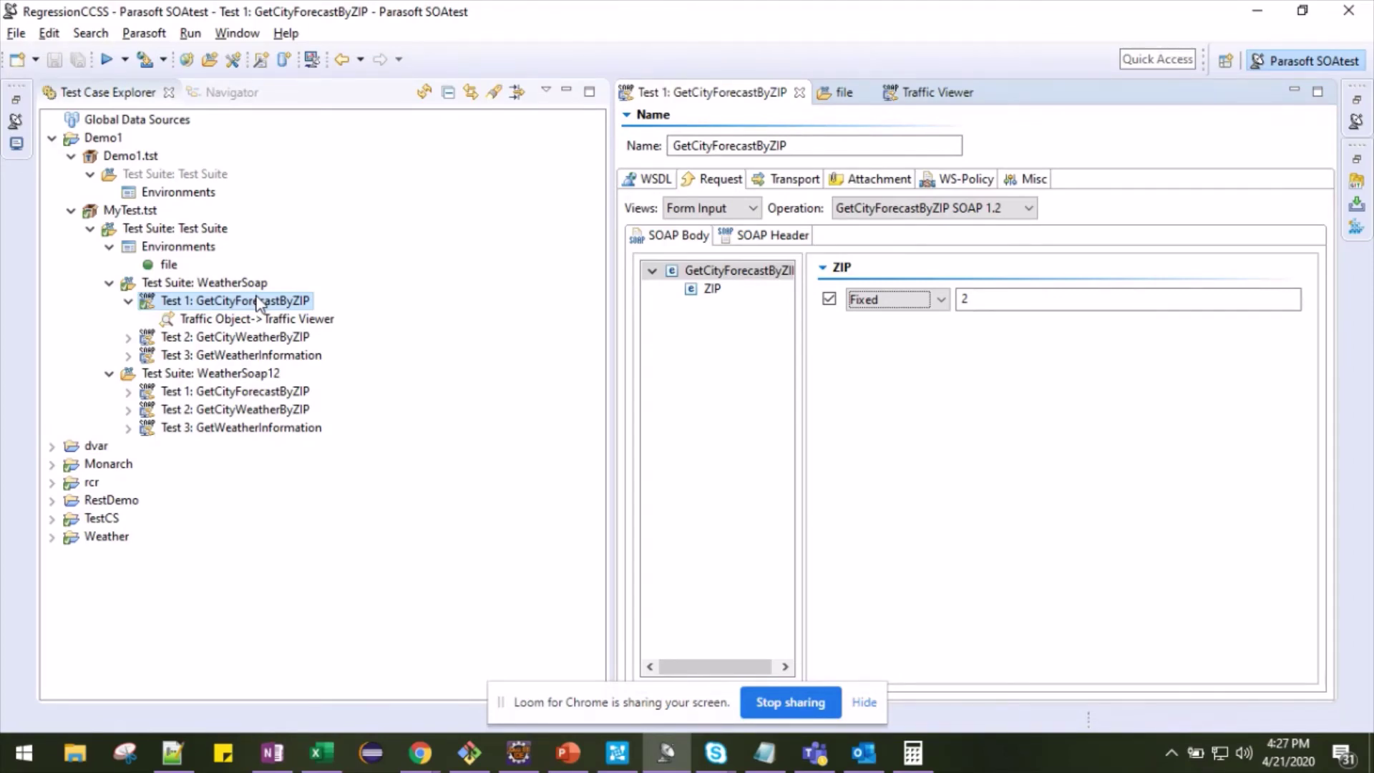
# Add an in-project table data source to the WeatherSoap test suite and name it MyData
pyautogui.click(205, 284)
pyautogui.rightClick(205, 287)
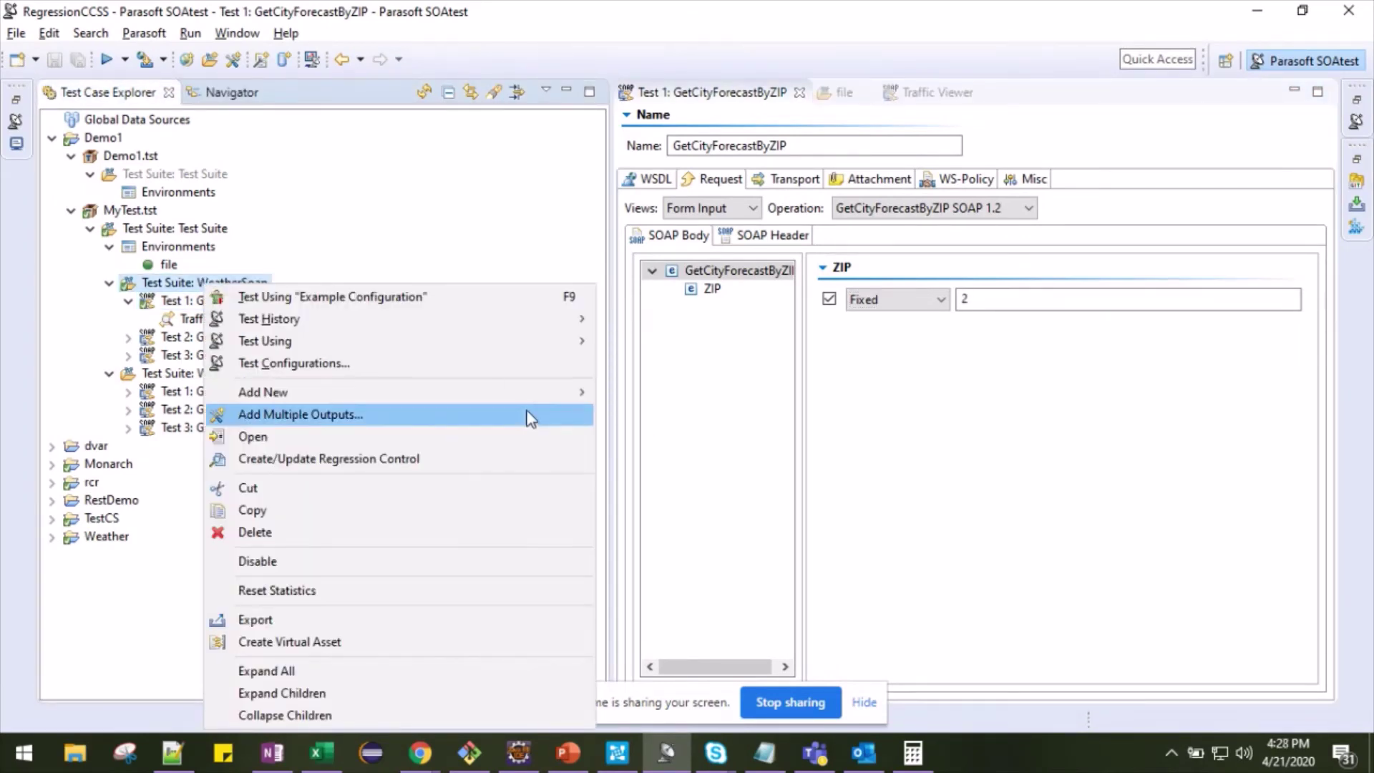
pyautogui.moveTo(578, 393)
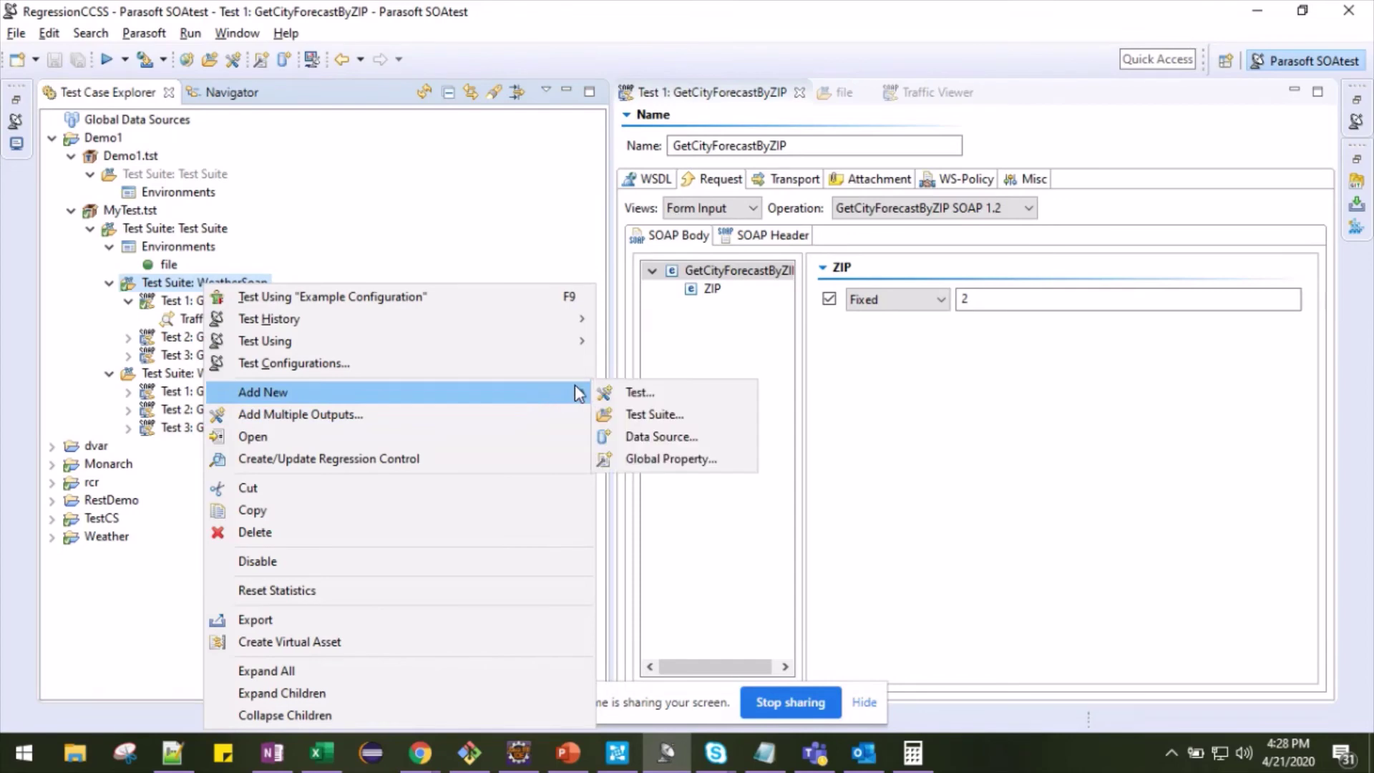
pyautogui.click(660, 437)
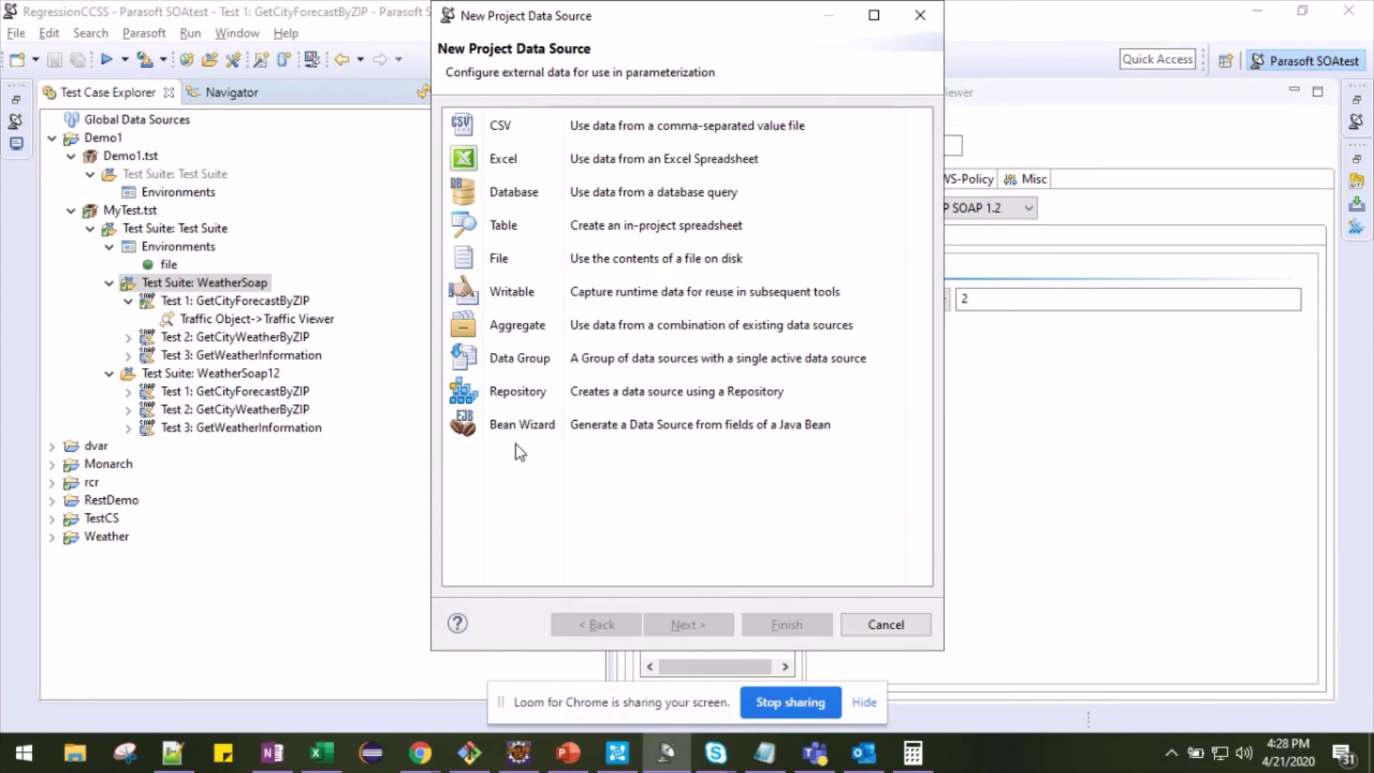
pyautogui.click(473, 226)
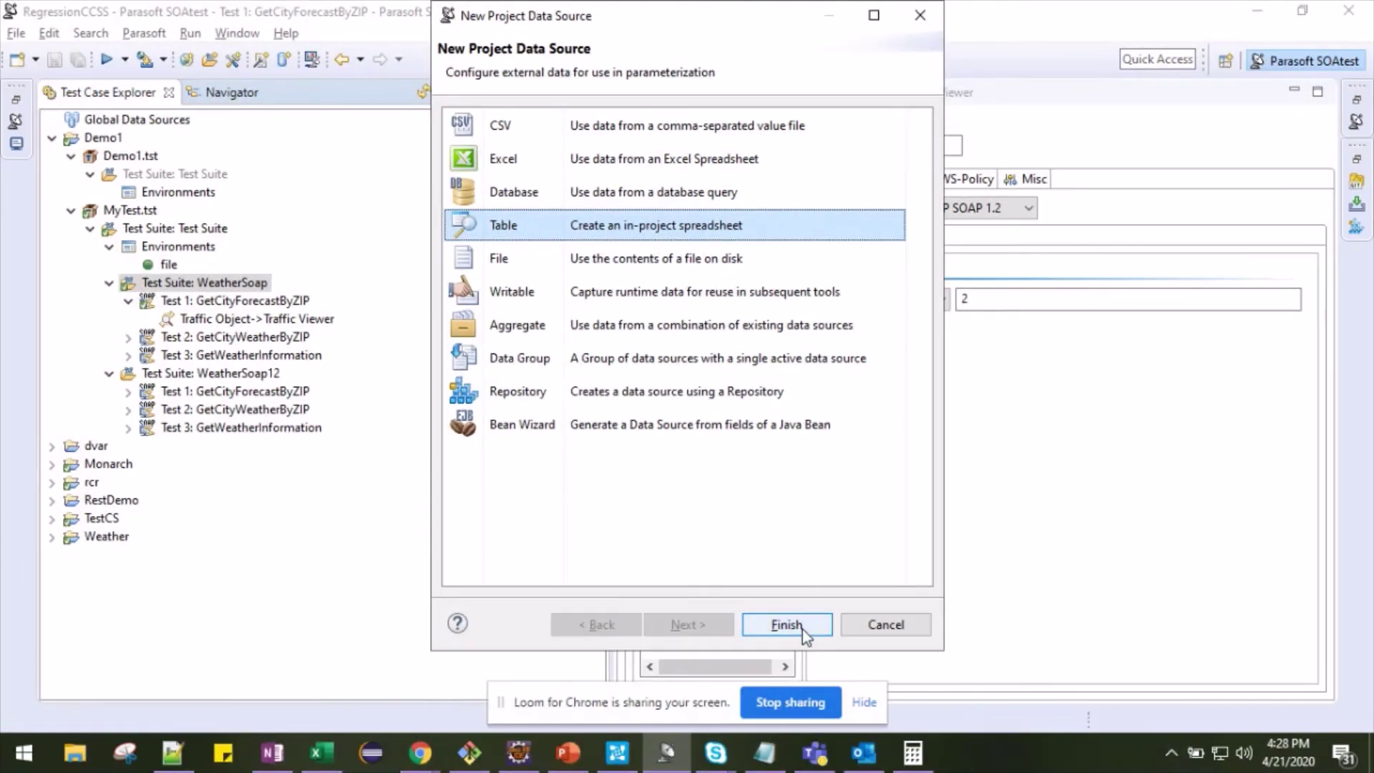
pyautogui.click(801, 629)
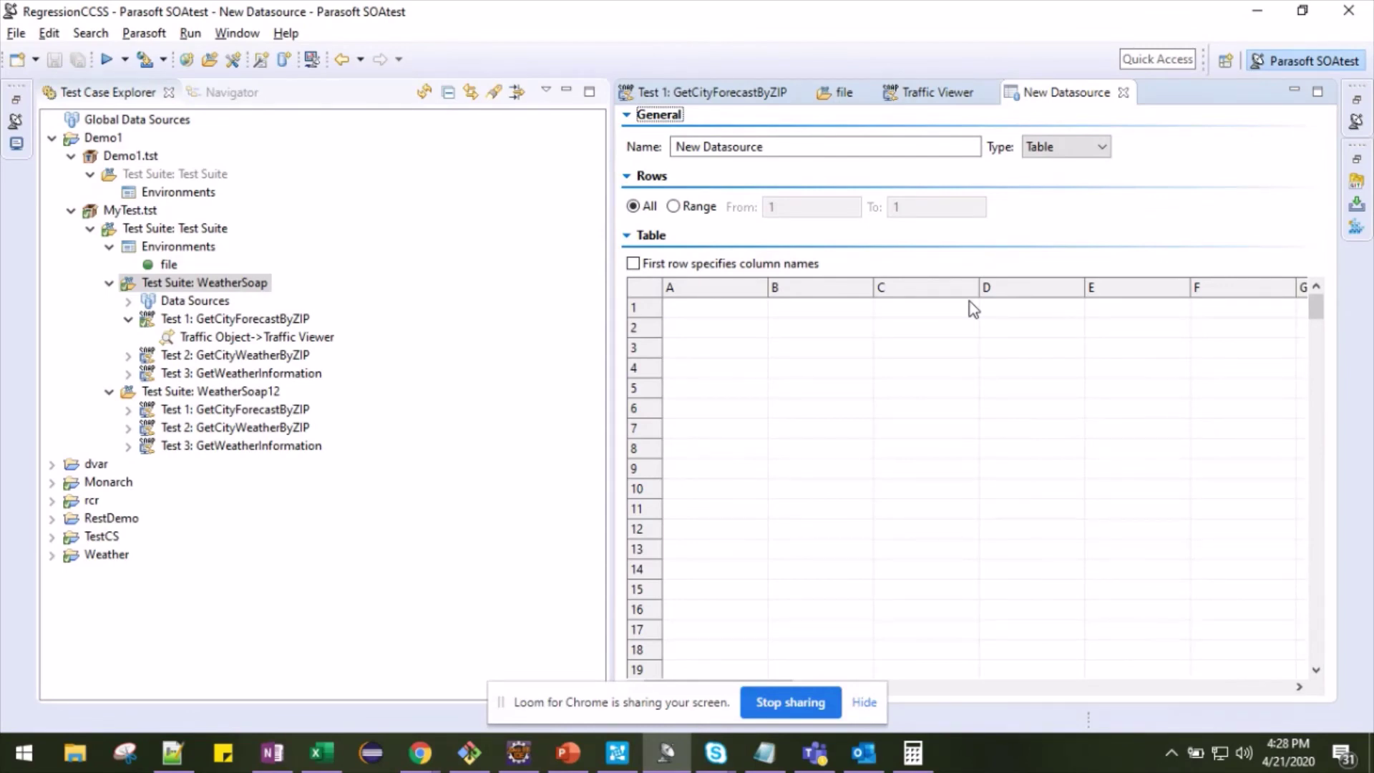
pyautogui.click(790, 147)
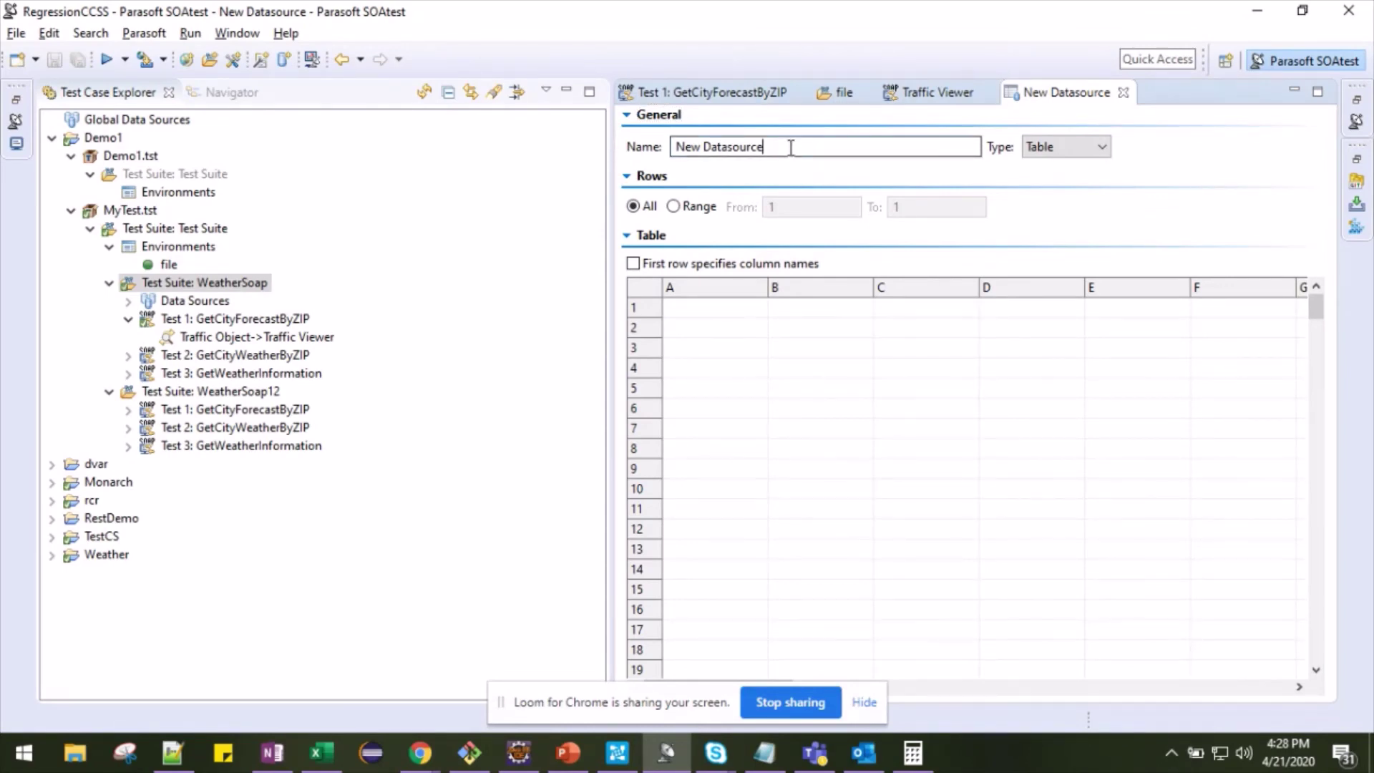
pyautogui.hotkey('ctrl', 'a')
pyautogui.press('BackSpace')
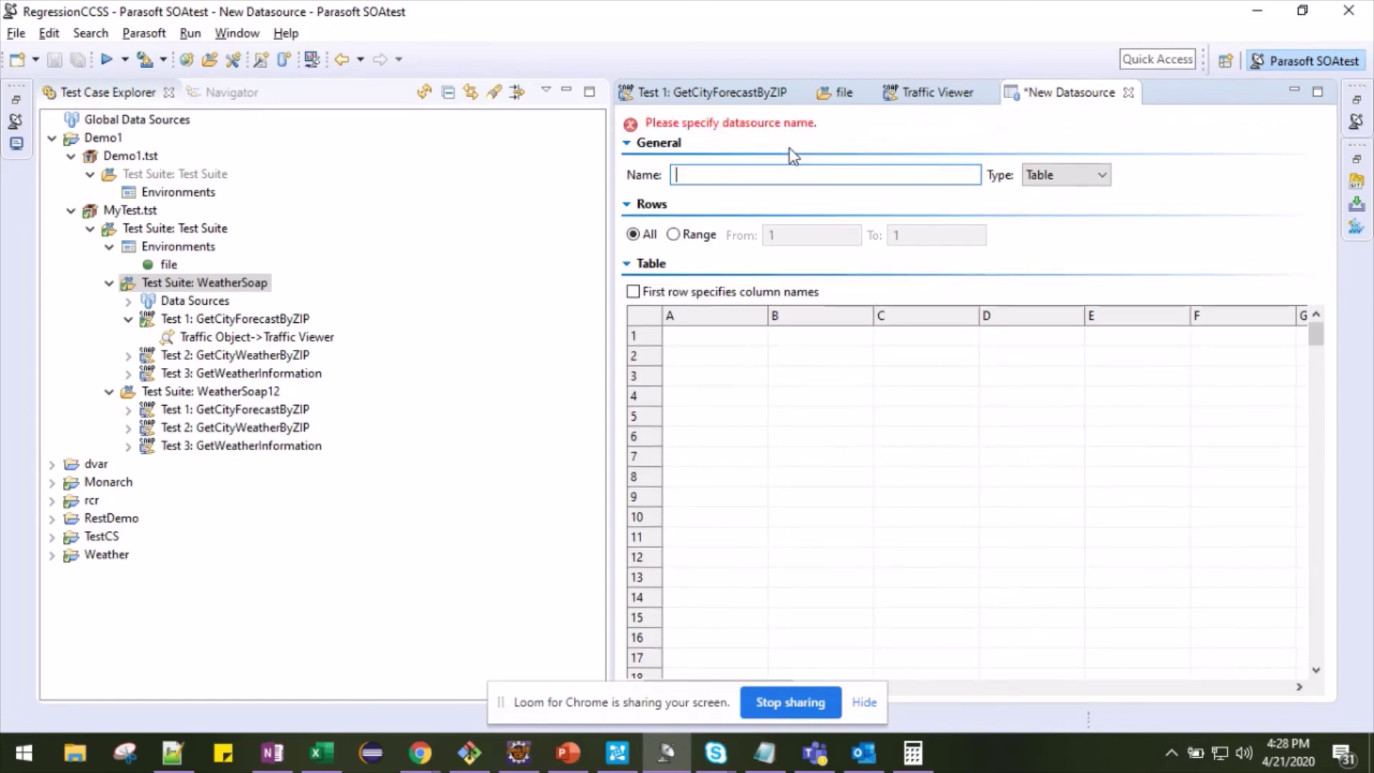
pyautogui.write('MyData')
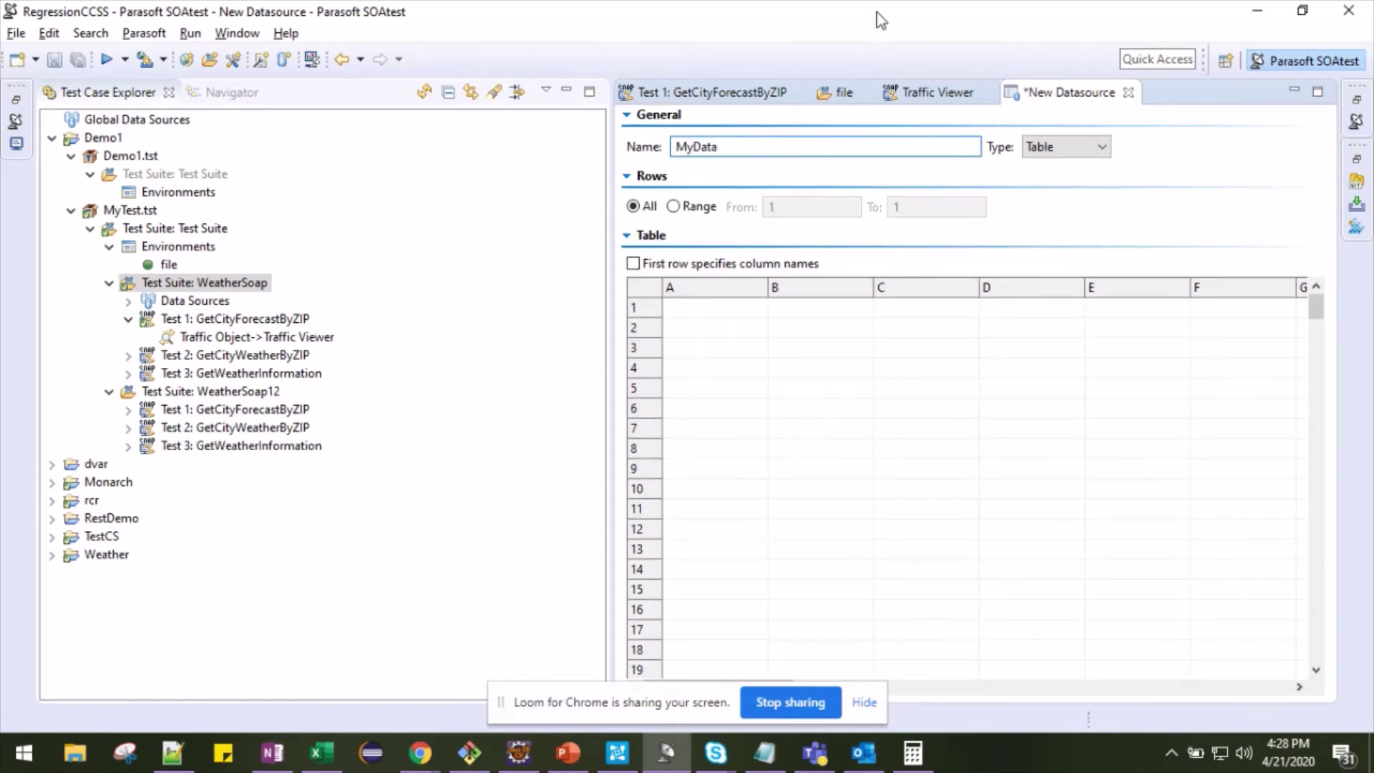
# Fill the MyData table with a ZIP column holding 1, 2 and 3, treat the first row as column names, and save
pyautogui.click(705, 306)
pyautogui.write('Zi')
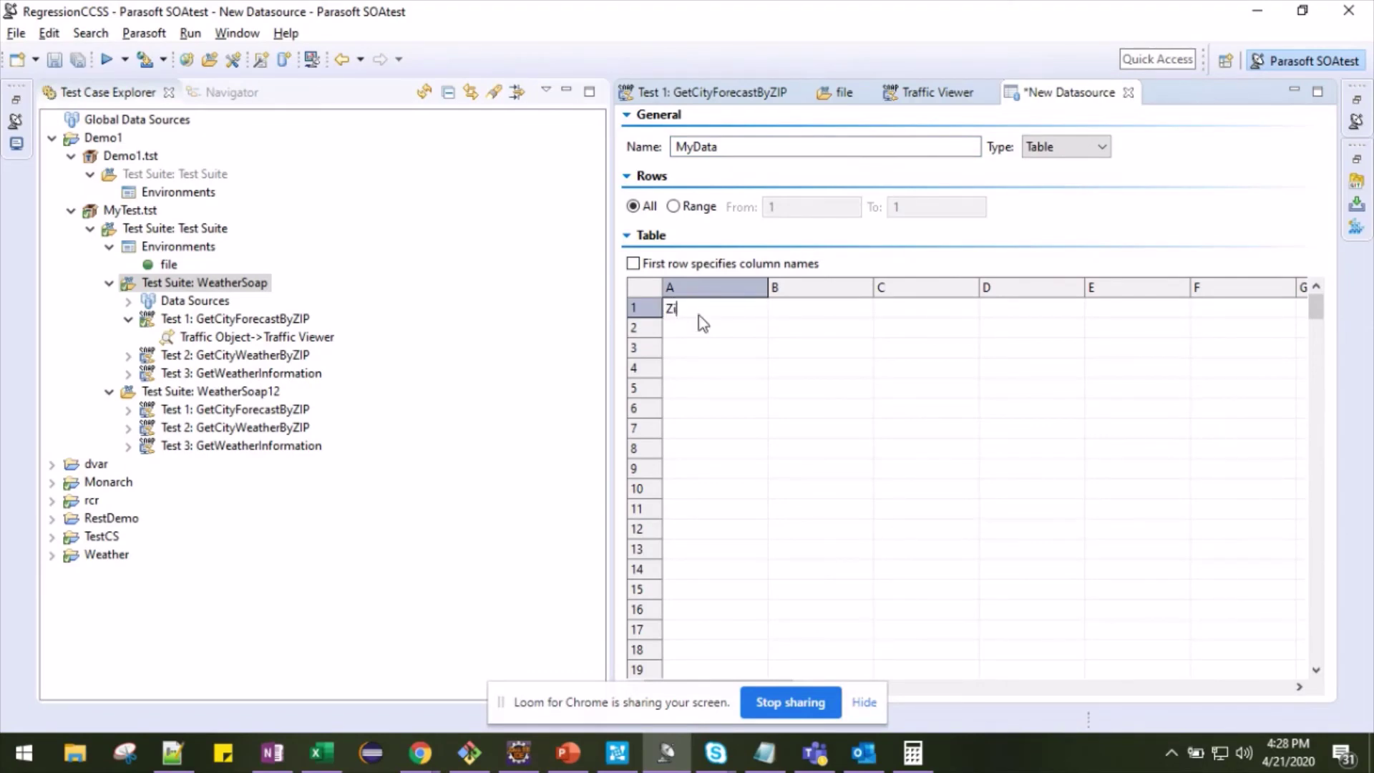
pyautogui.press('BackSpace')
pyautogui.write('IP')
pyautogui.click(674, 331)
pyautogui.write('1')
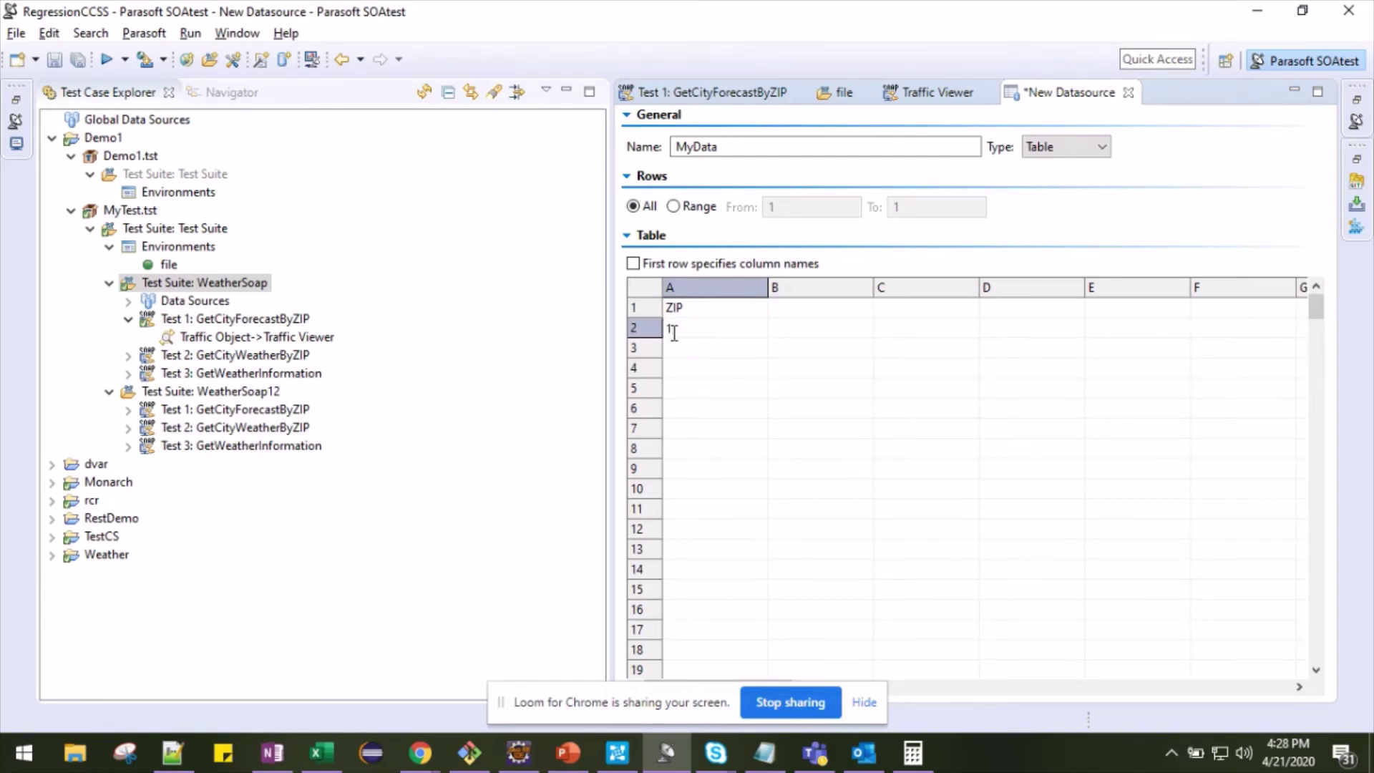
pyautogui.click(677, 350)
pyautogui.write('2')
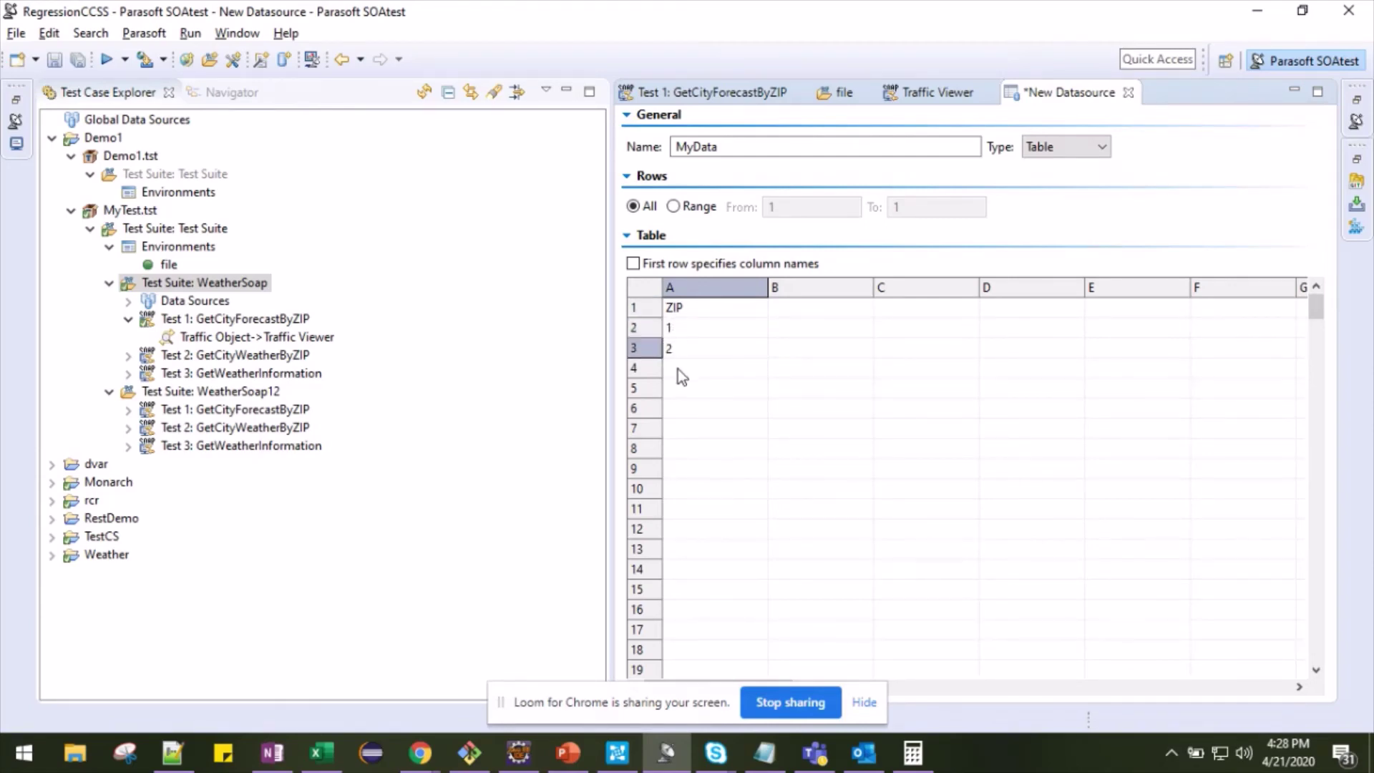
pyautogui.click(677, 369)
pyautogui.write('3')
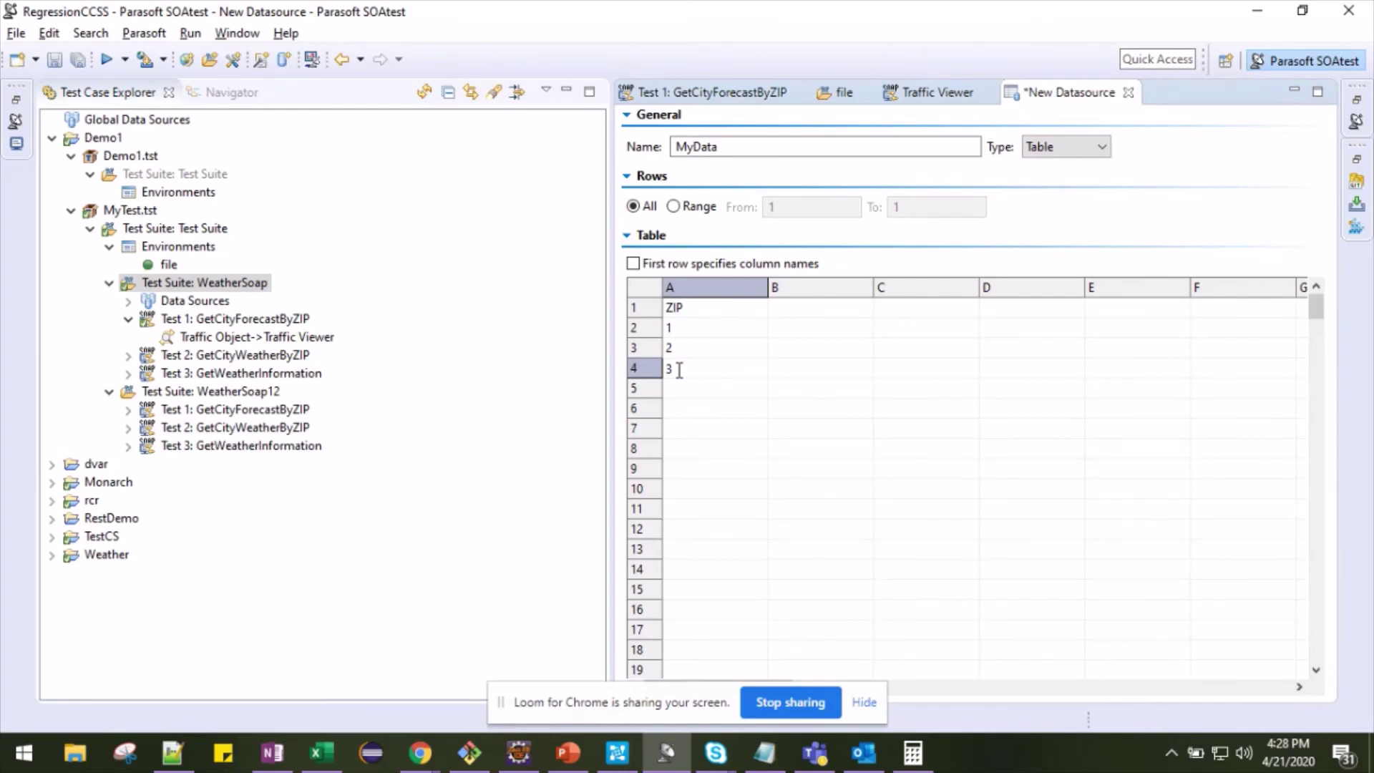
pyautogui.click(632, 265)
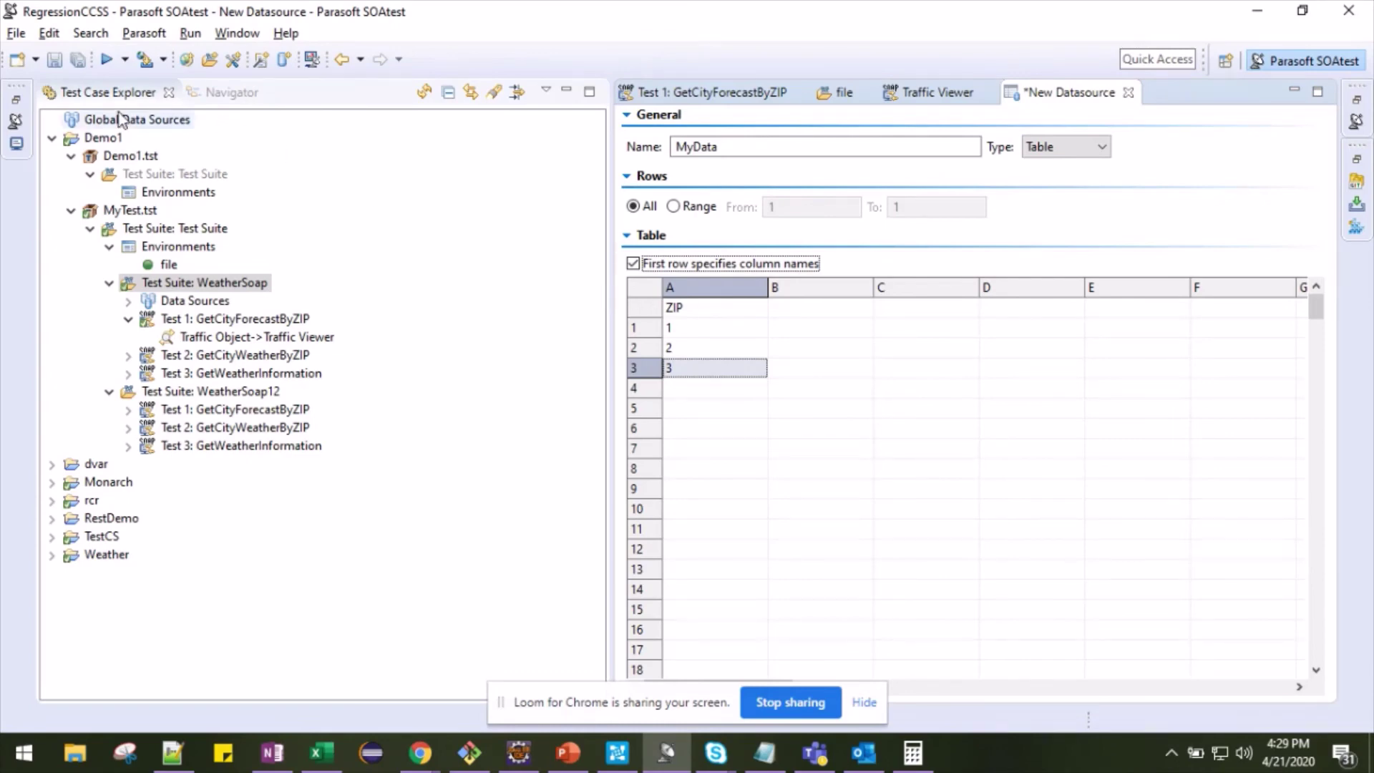
pyautogui.click(55, 60)
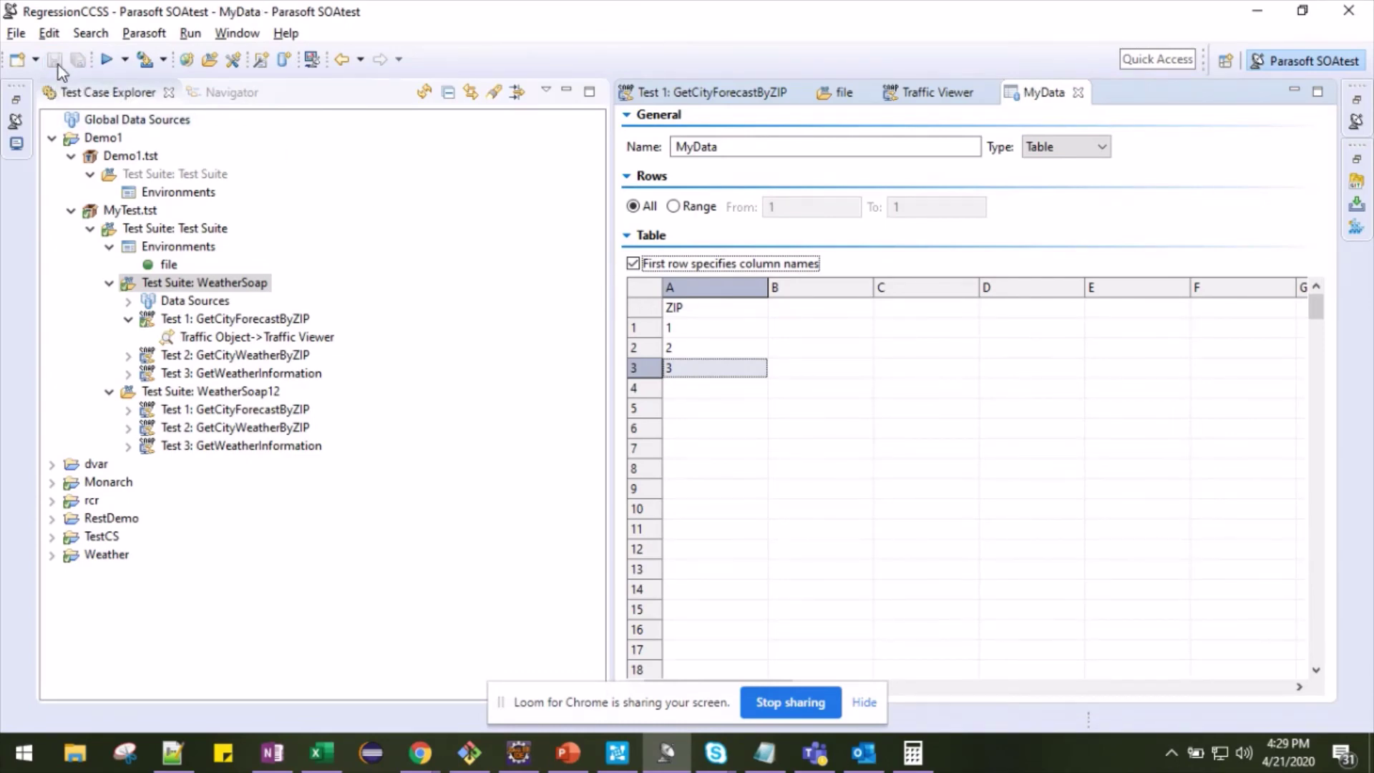
# Parameterize the ZIP element of WeatherSoap Test 1: GetCityForecastByZIP with the ZIP column of MyData and save the test
pyautogui.doubleClick(197, 324)
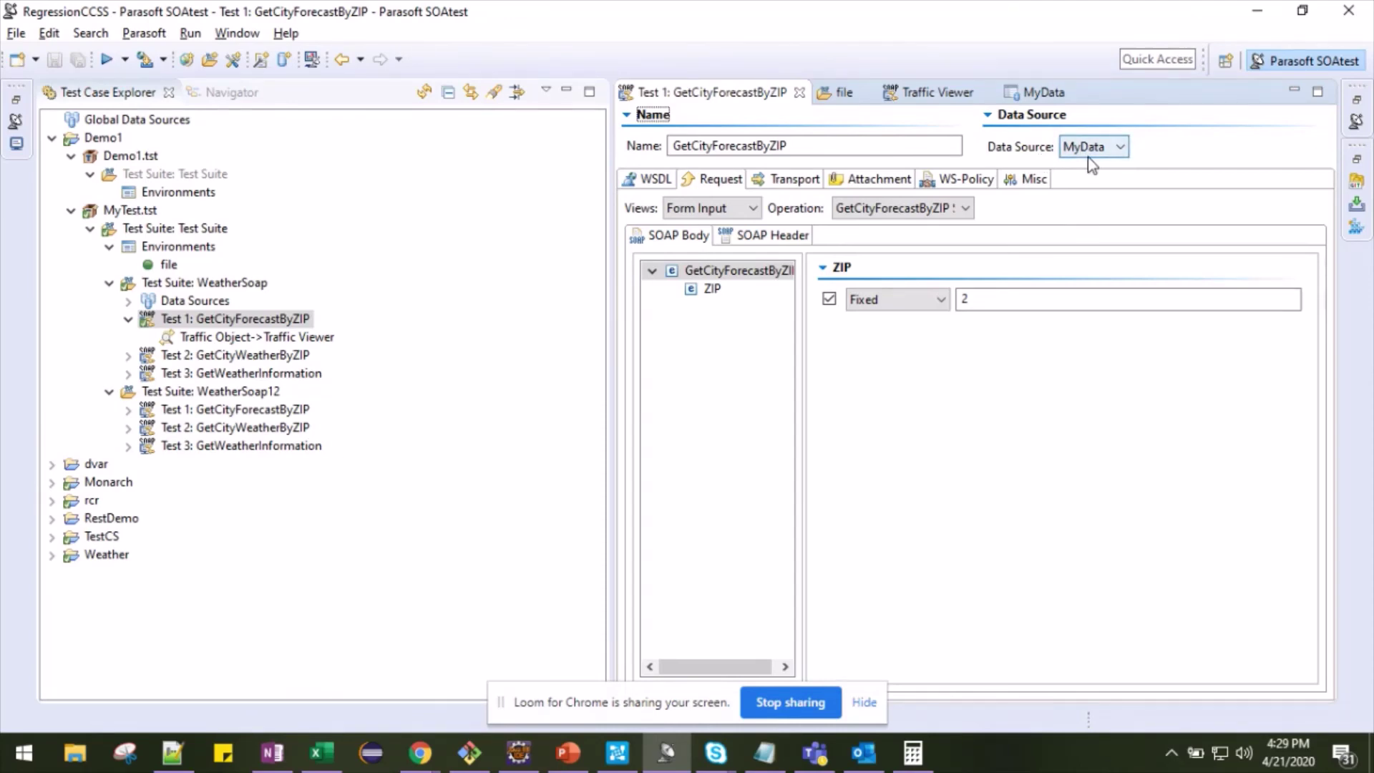
pyautogui.click(128, 301)
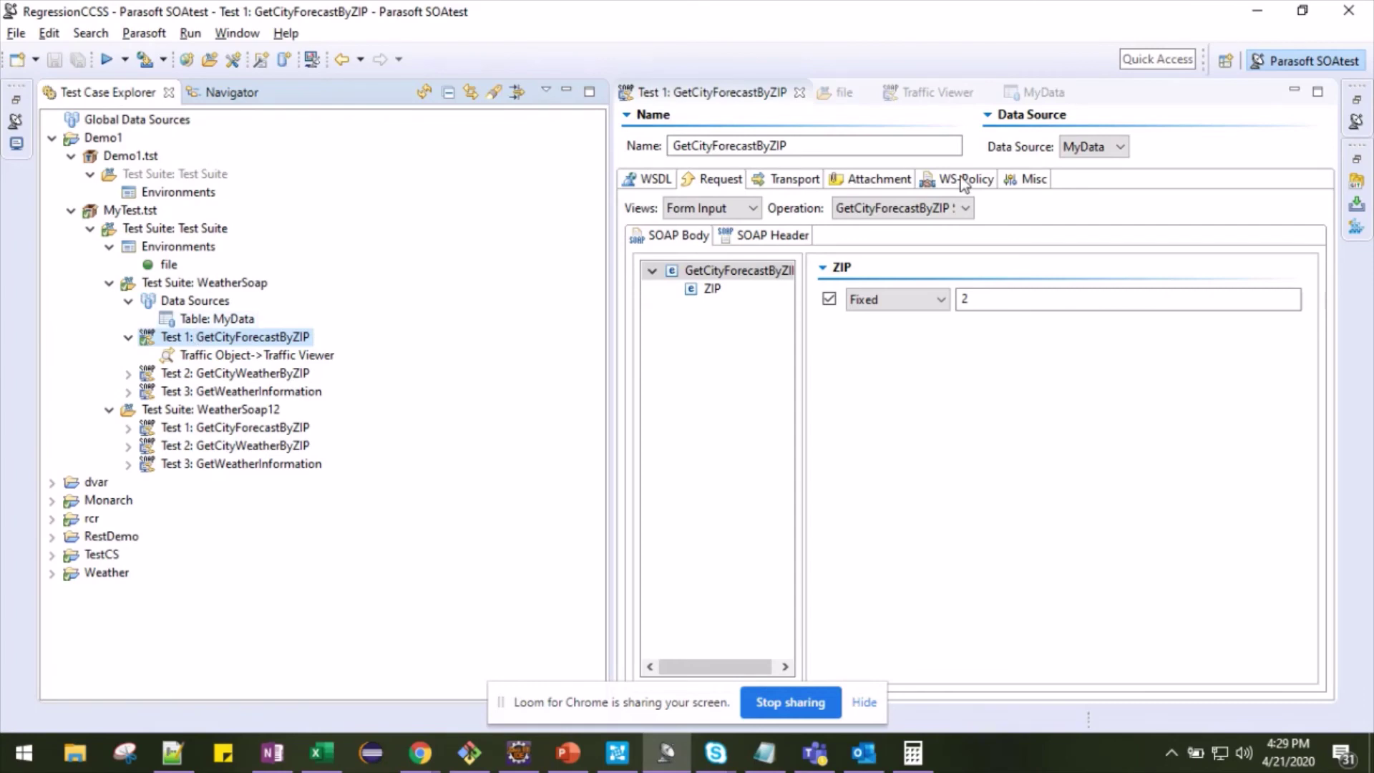
pyautogui.click(1119, 149)
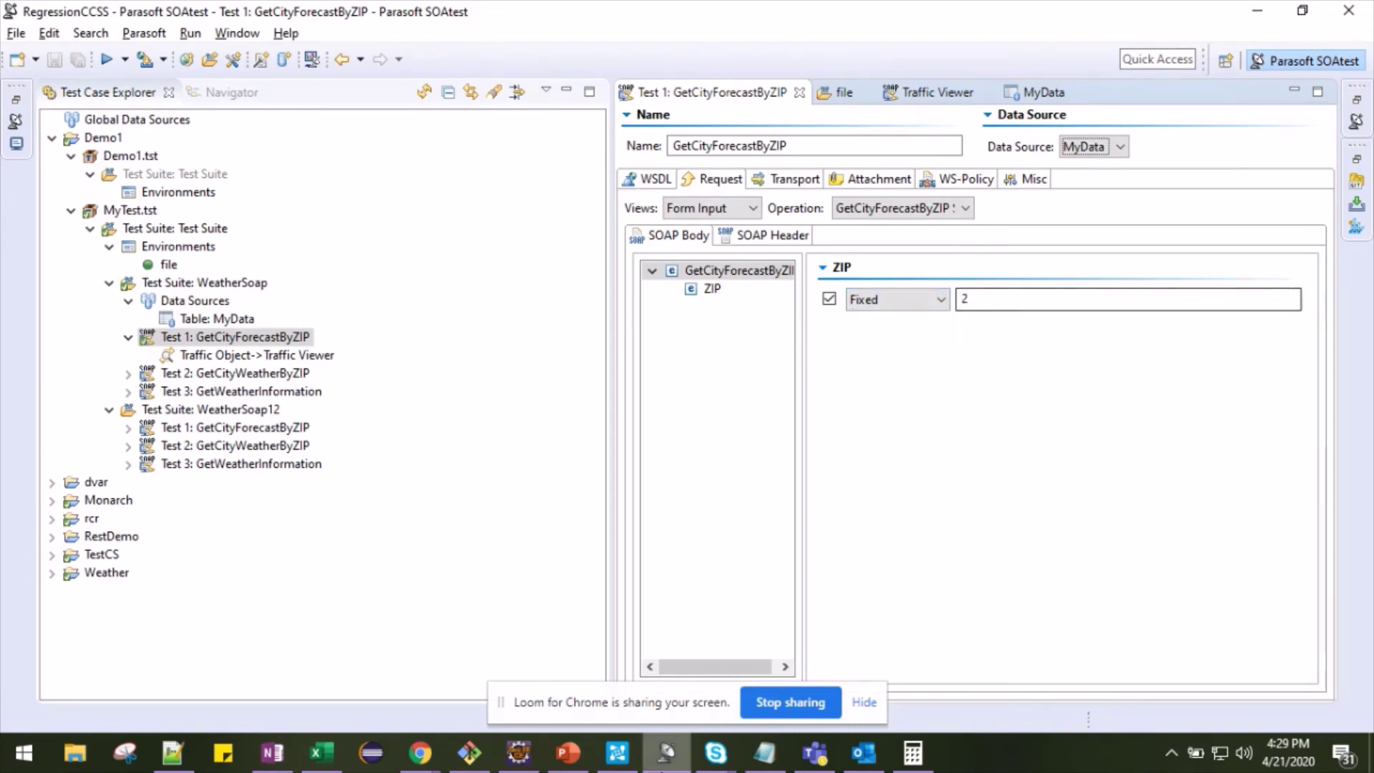
pyautogui.click(620, 760)
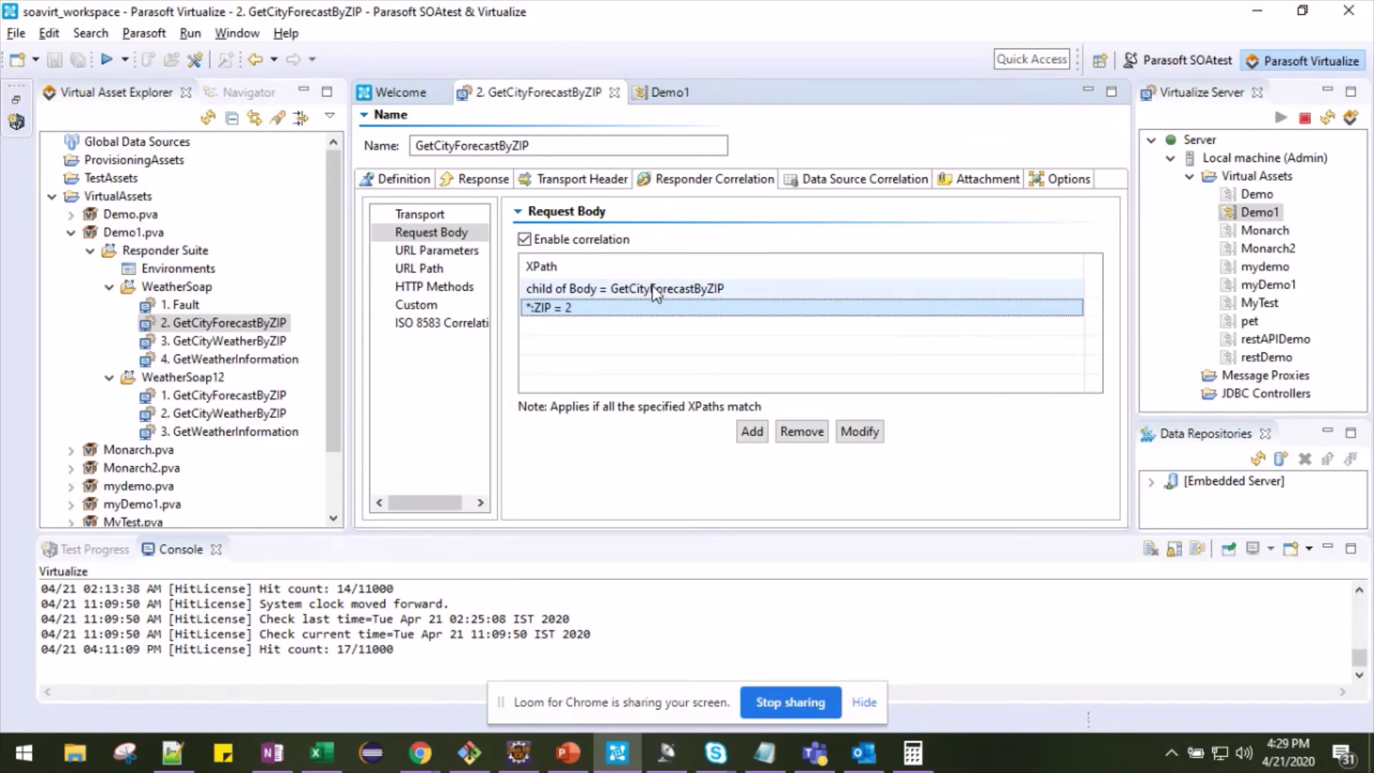
pyautogui.click(665, 751)
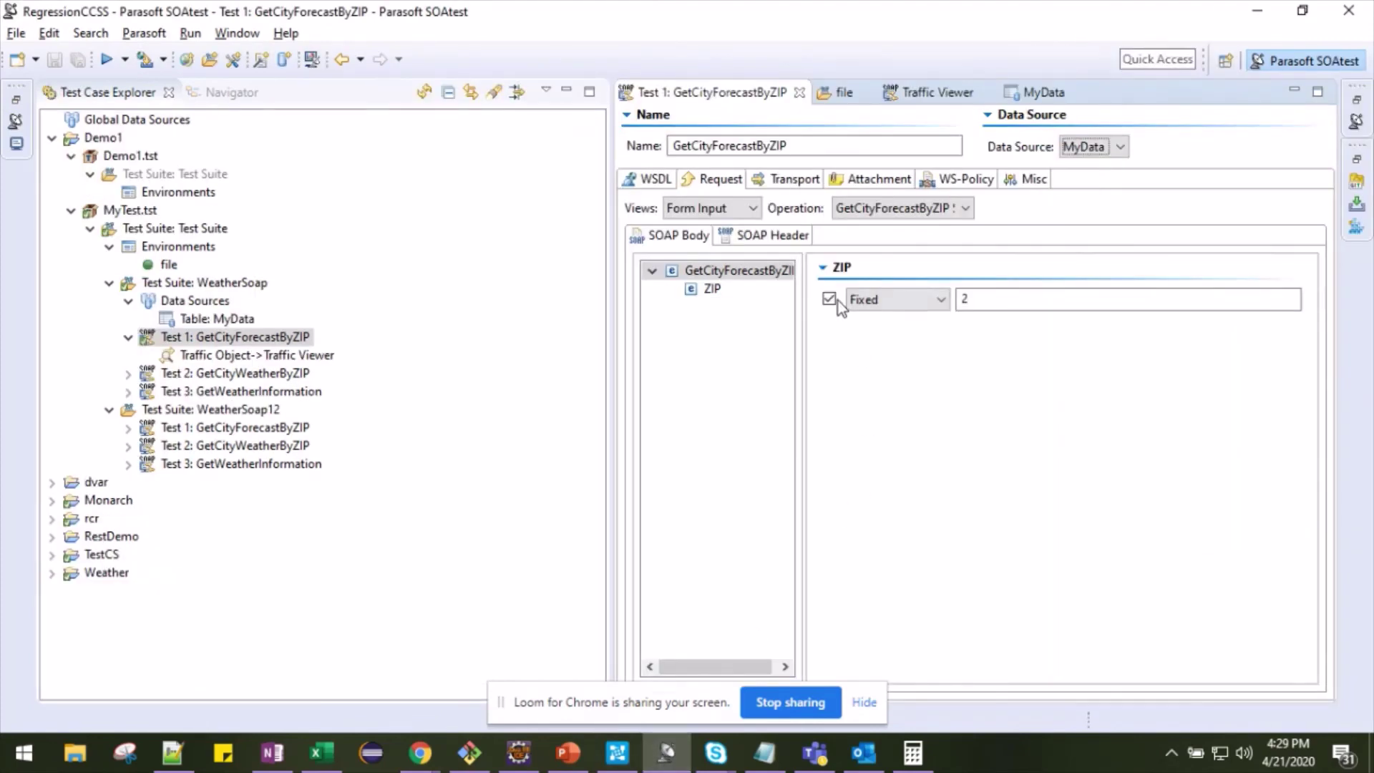
pyautogui.click(873, 300)
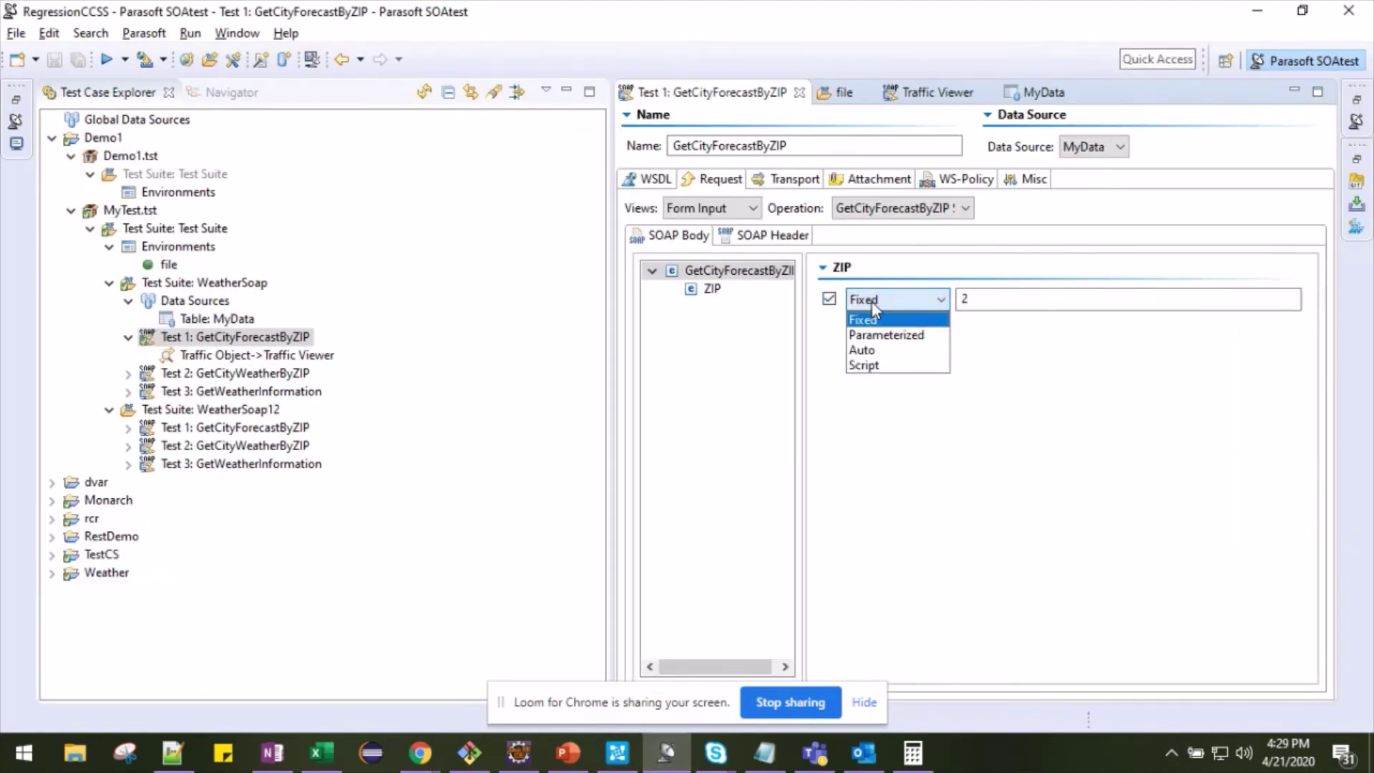
pyautogui.click(887, 339)
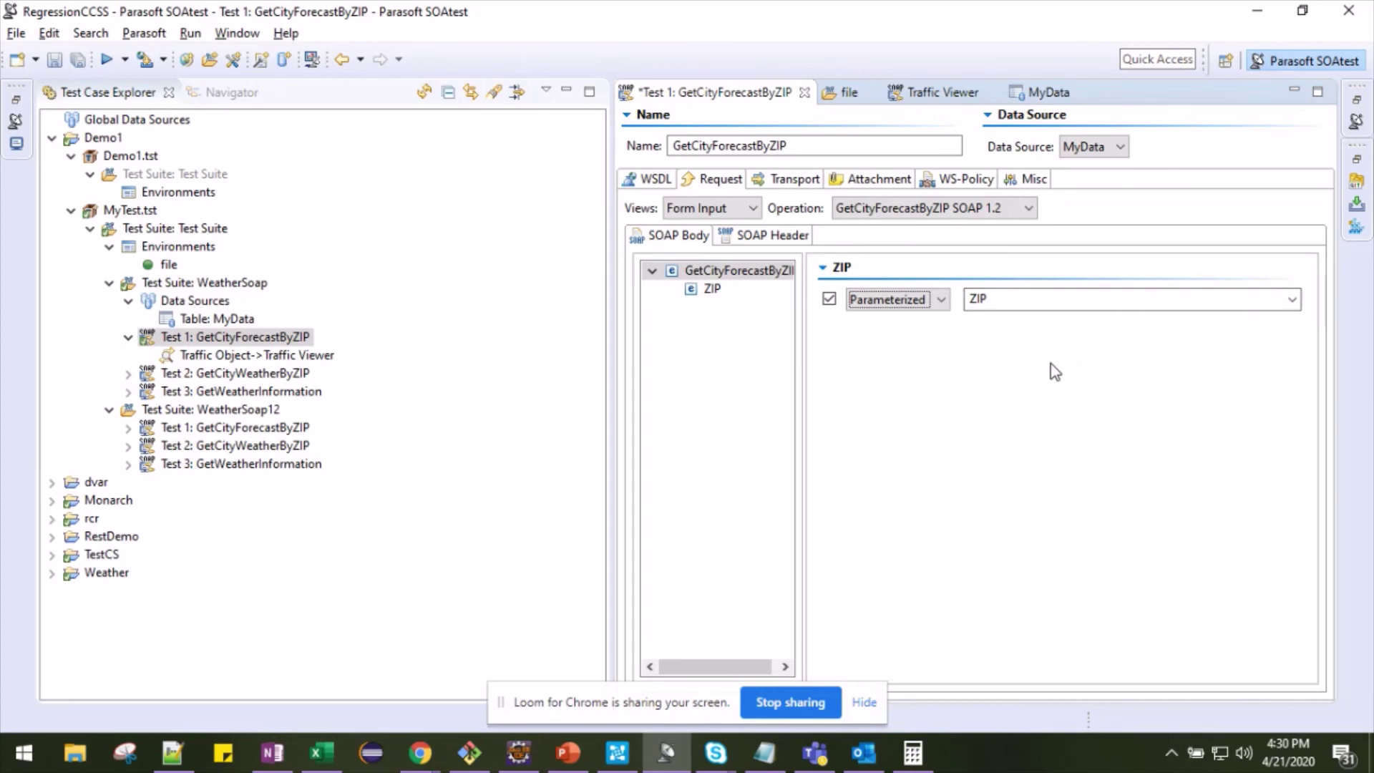
pyautogui.click(77, 63)
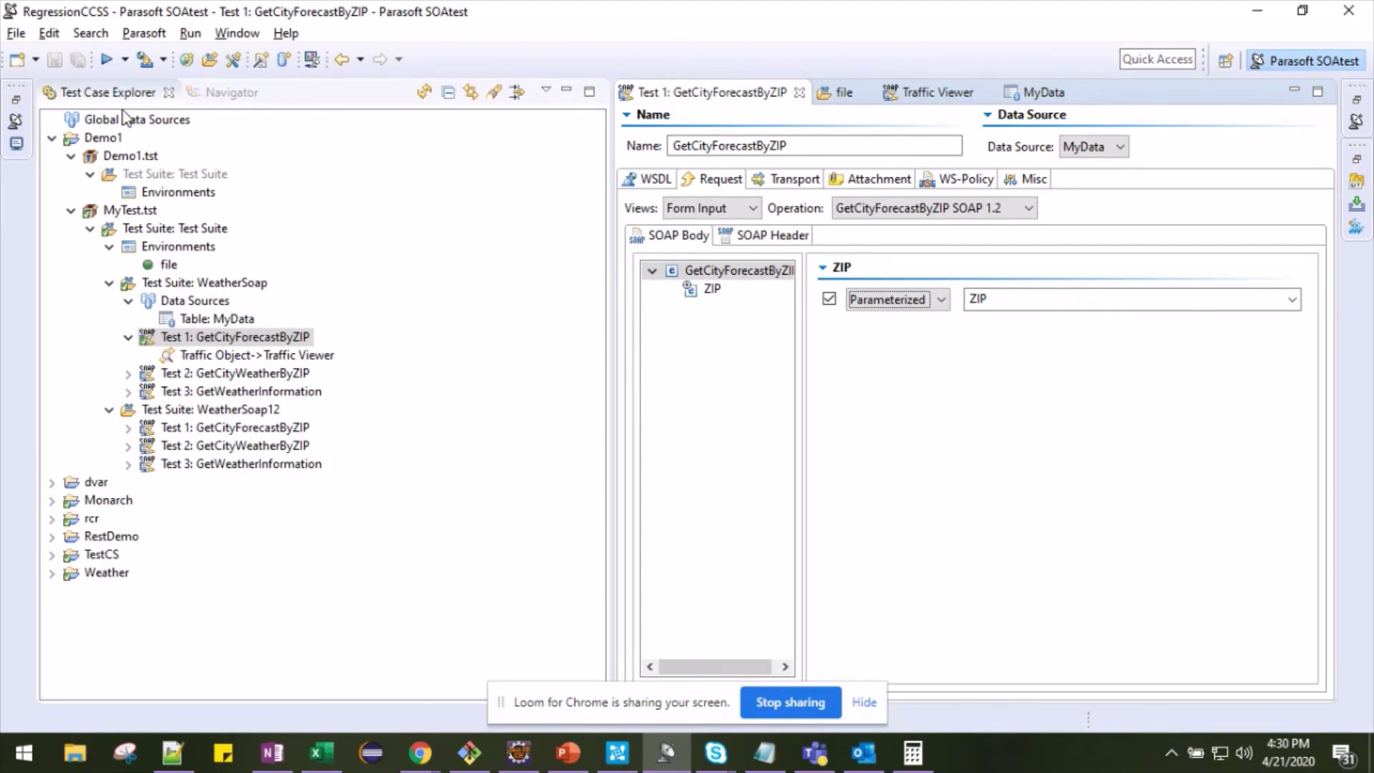
# Run WeatherSoap Test 1: GetCityForecastByZIP with the parameterized ZIP values
pyautogui.rightClick(269, 346)
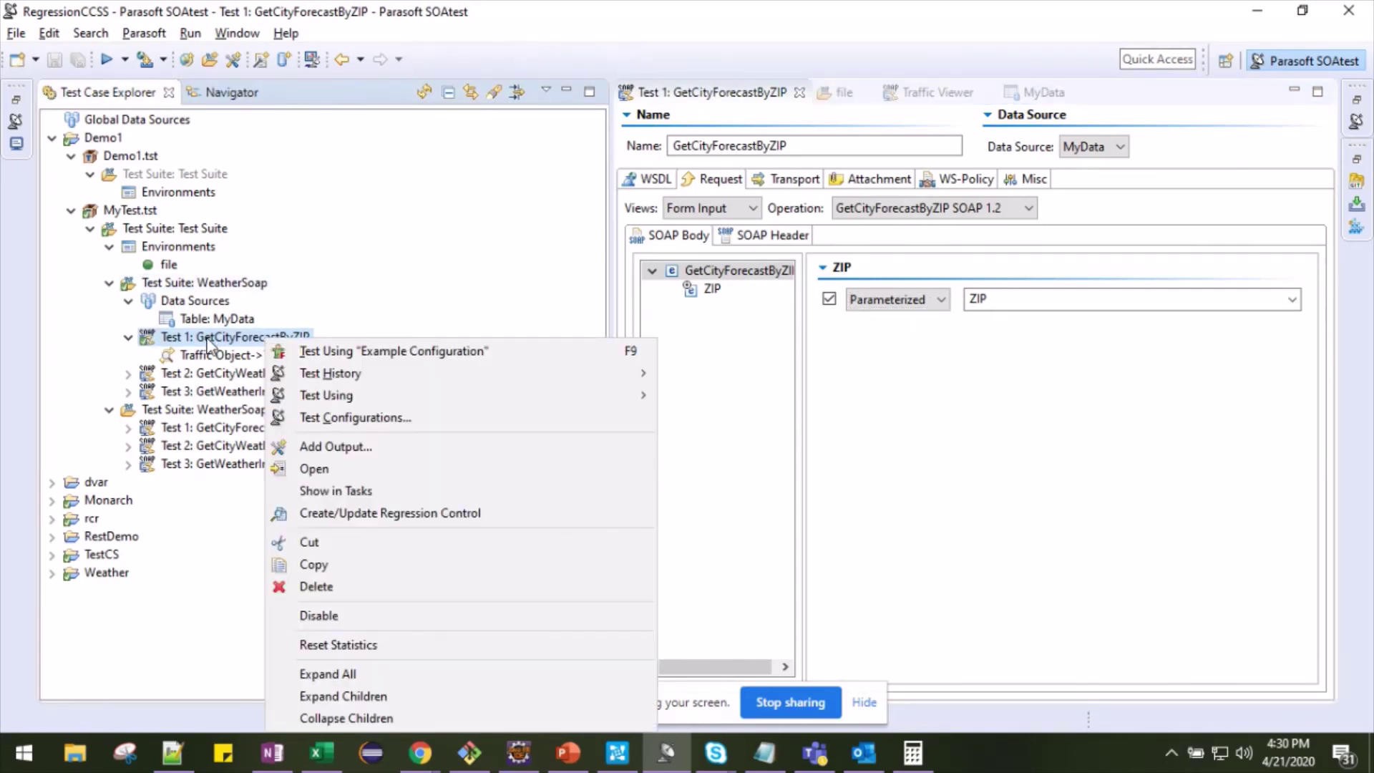
pyautogui.click(208, 345)
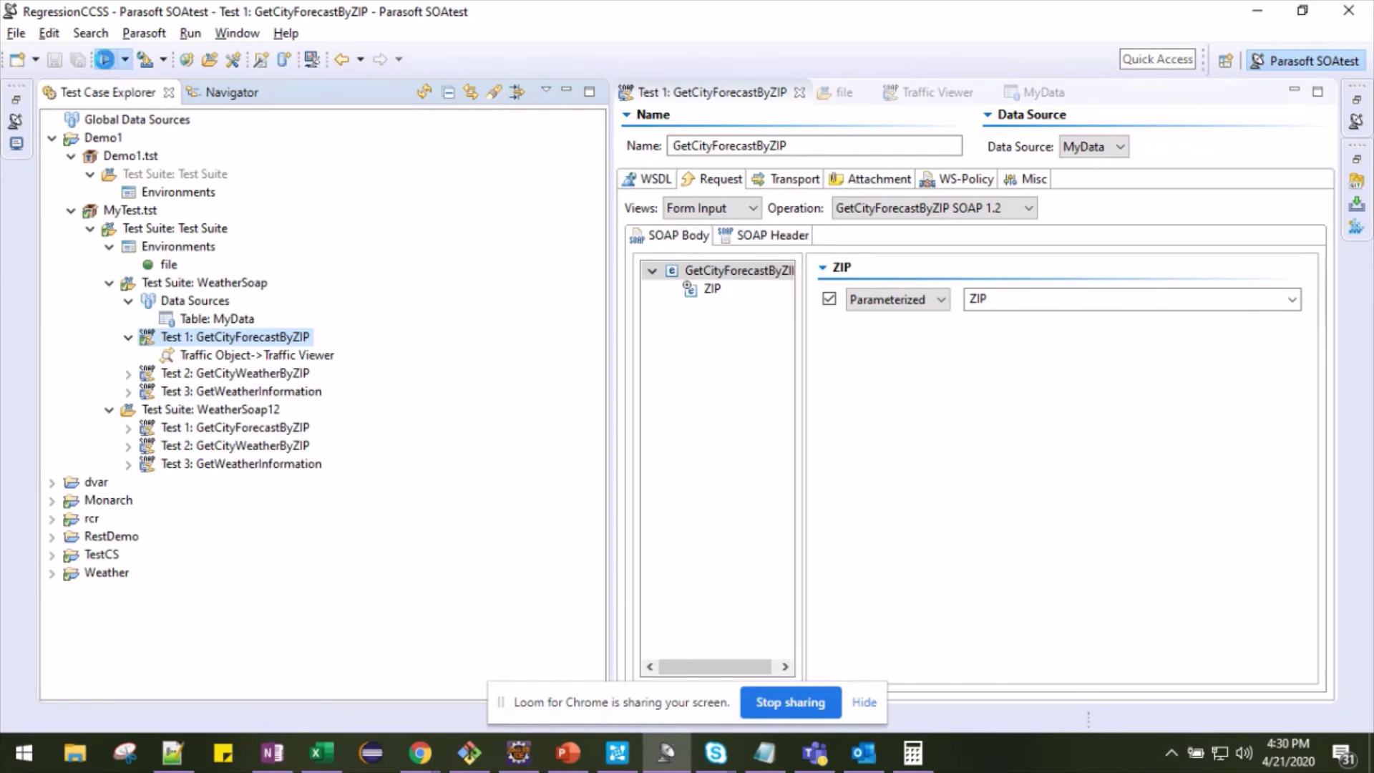
pyautogui.click(106, 59)
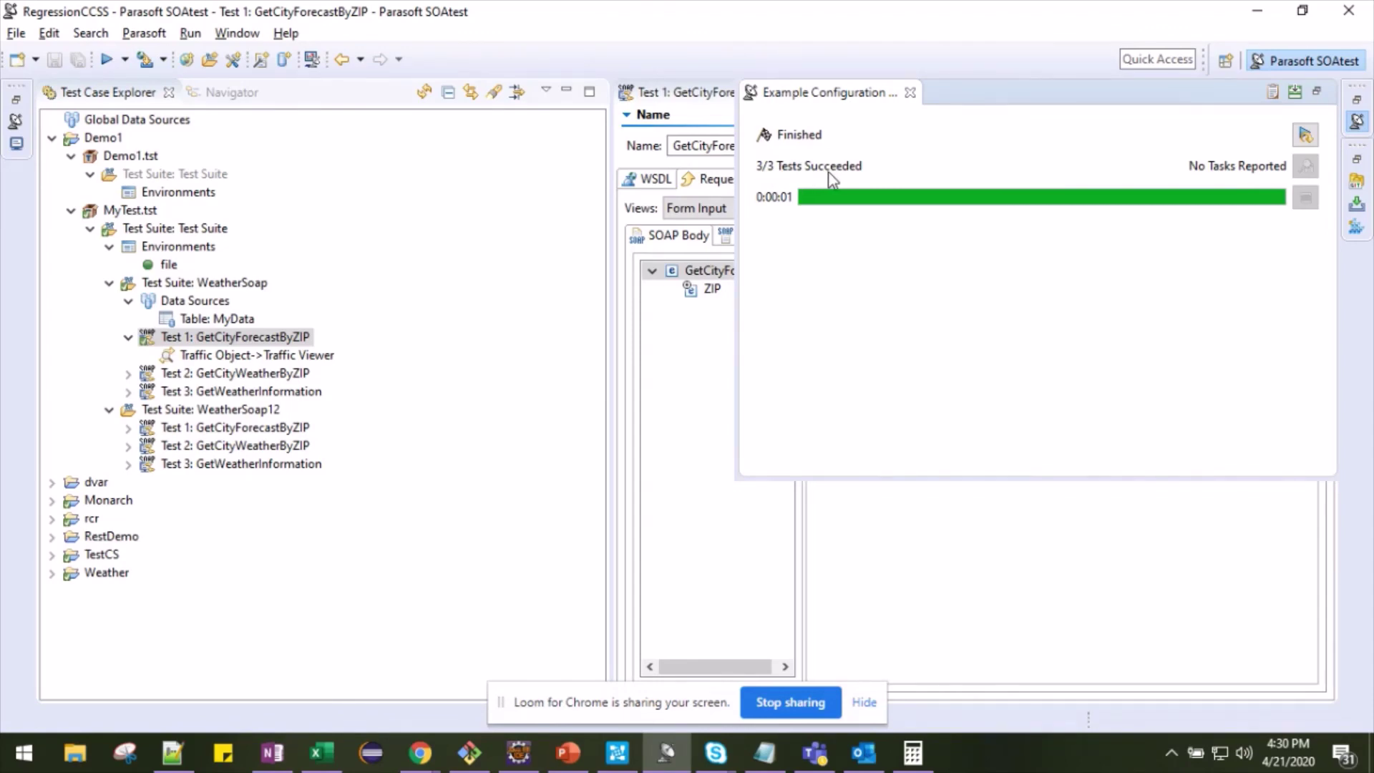
# Review the MyData rows, then compare the Traffic Viewer's request and response for row ZIP=1 with the responder's correlation in Virtualize
pyautogui.doubleClick(215, 319)
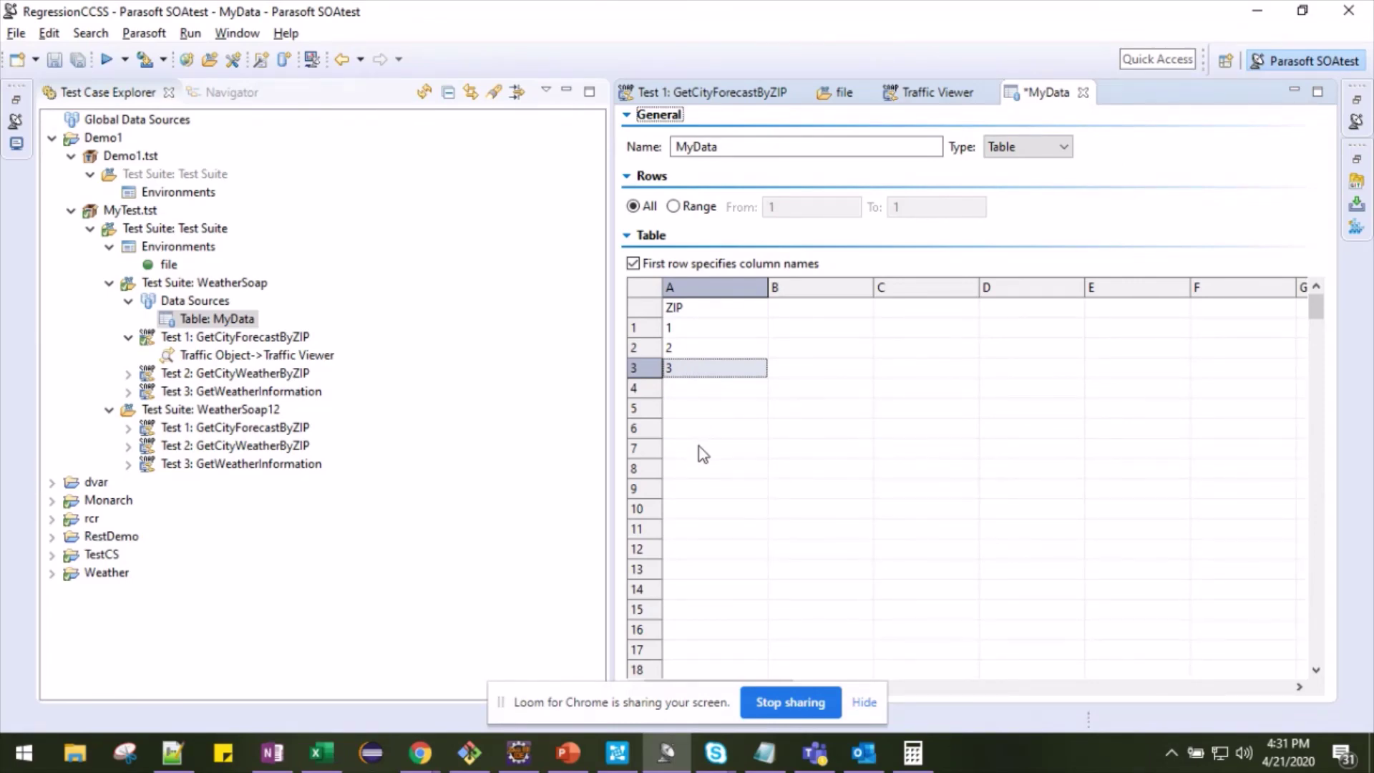
pyautogui.doubleClick(323, 361)
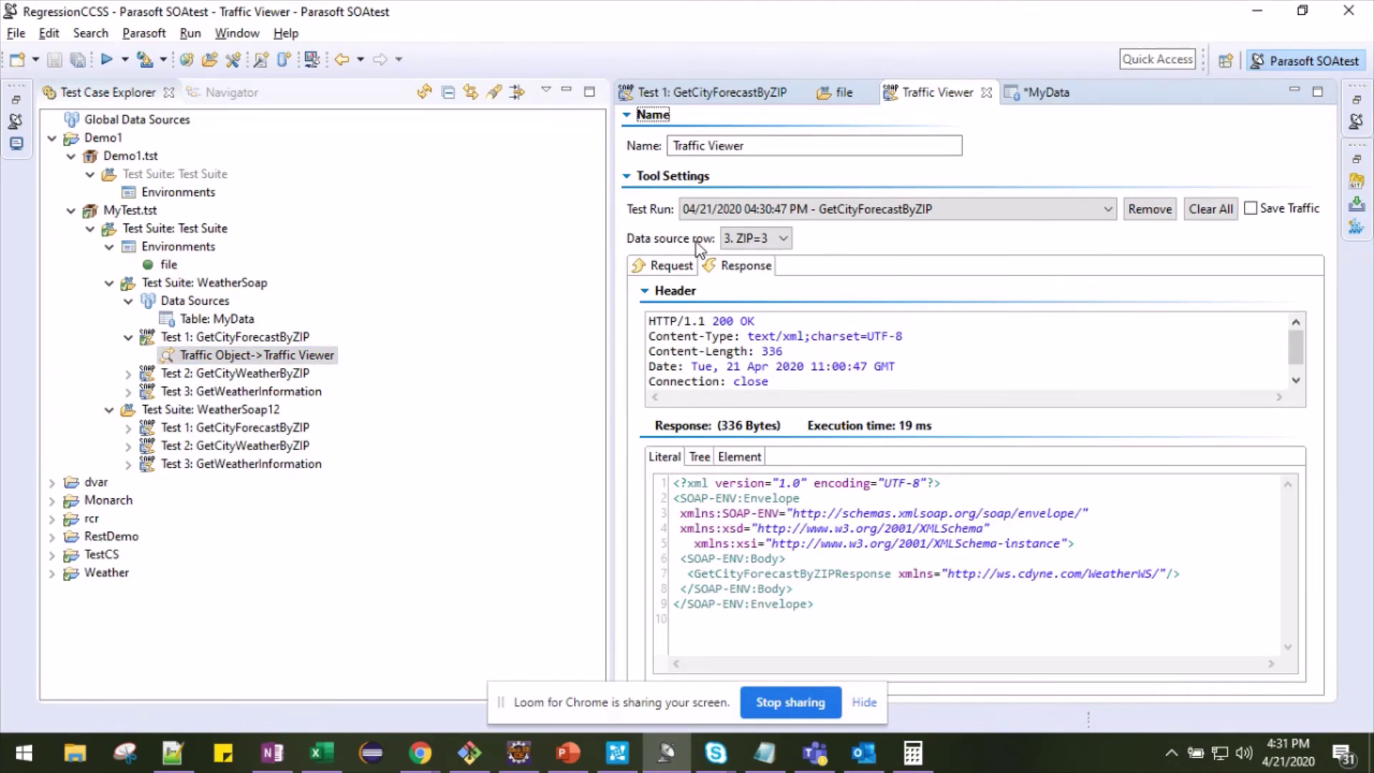
pyautogui.click(761, 243)
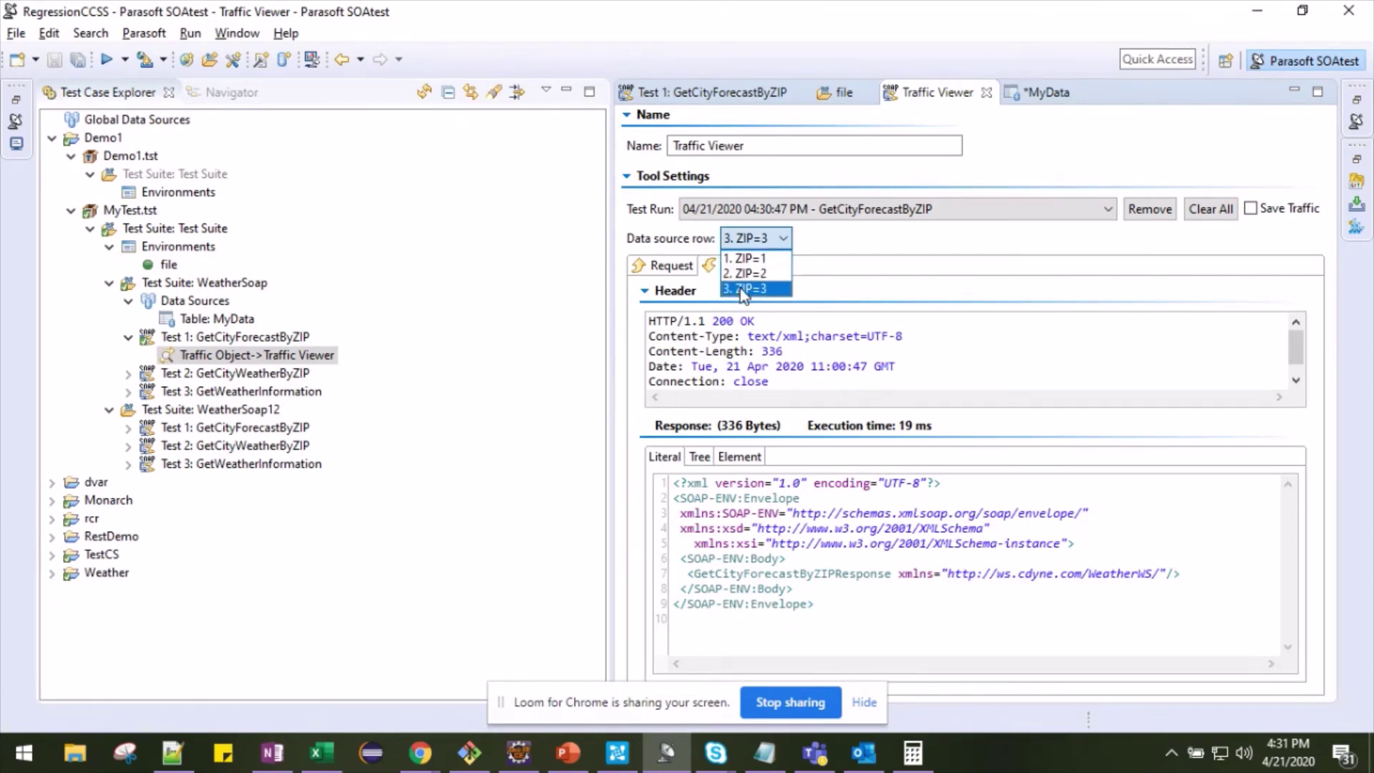
pyautogui.click(732, 261)
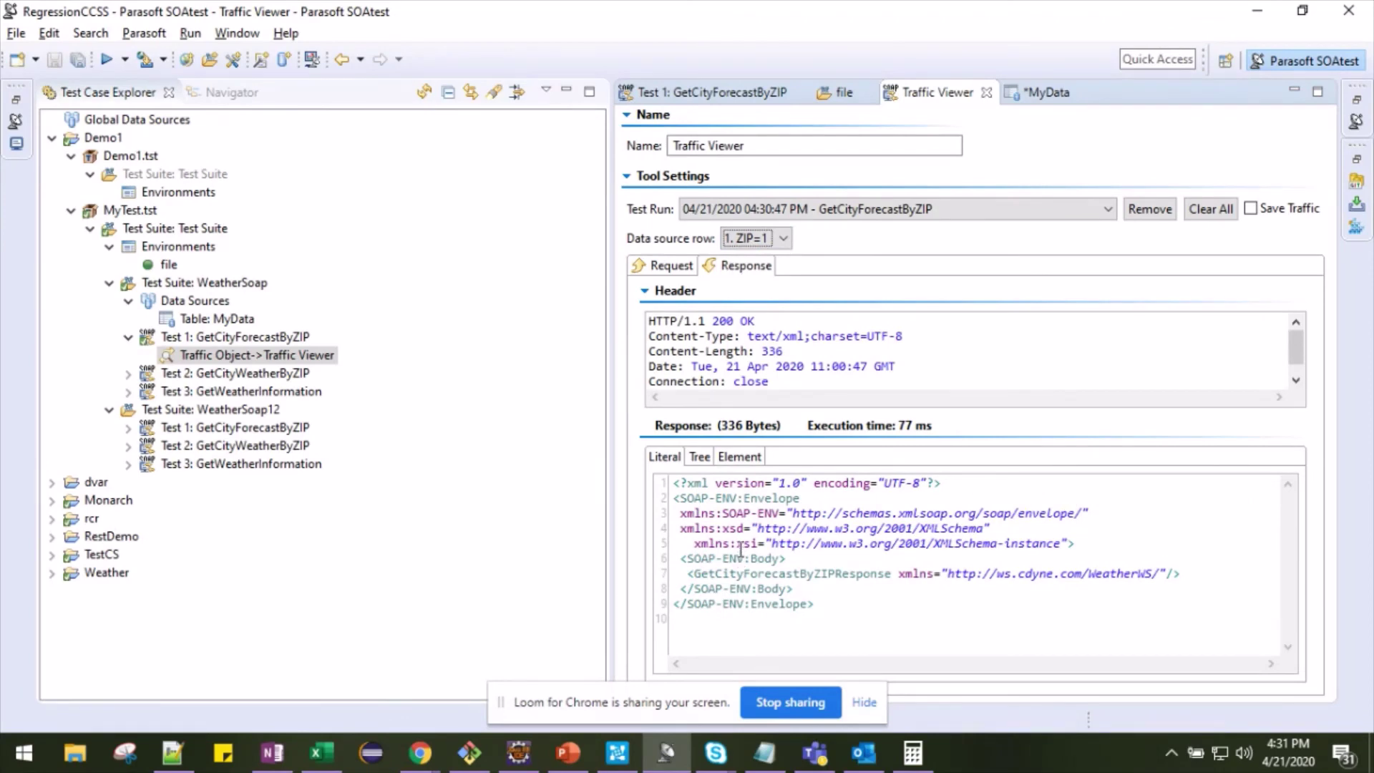
pyautogui.click(669, 266)
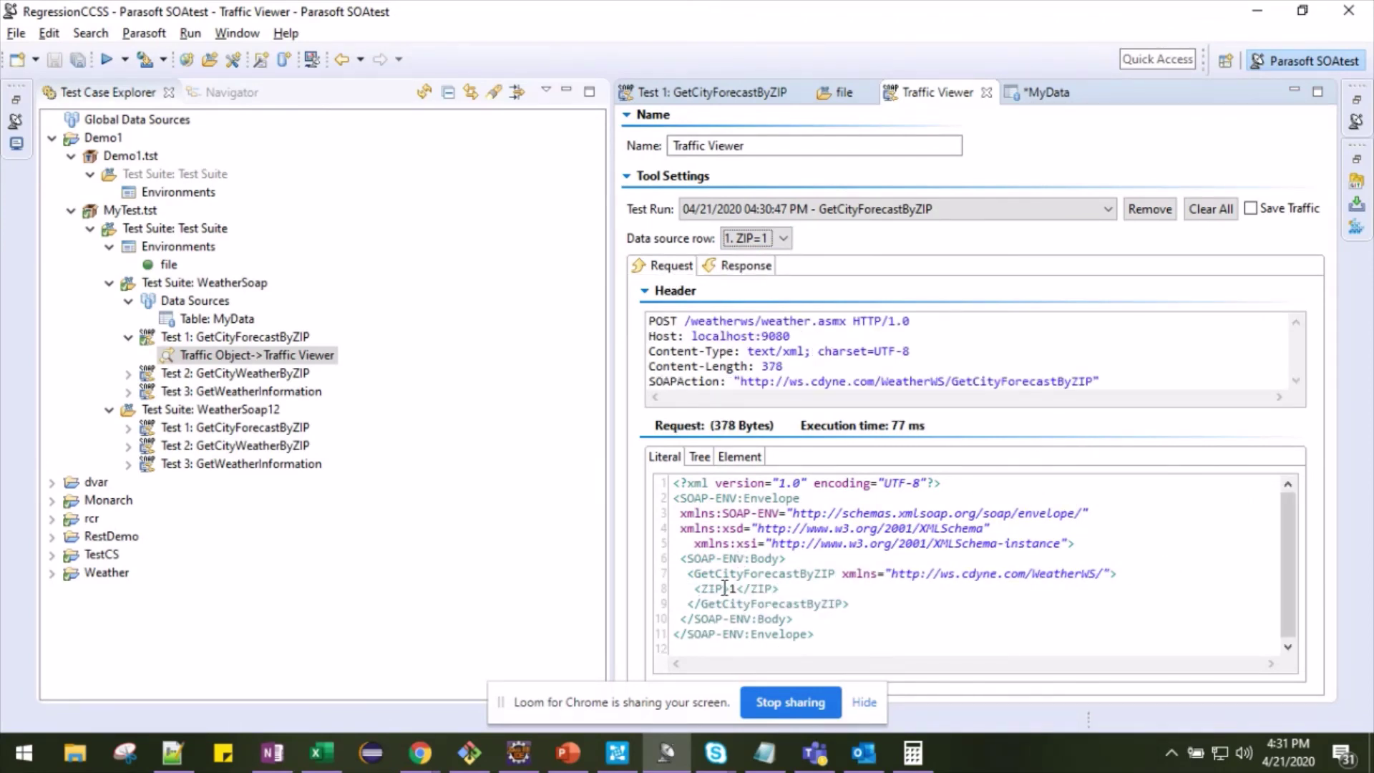
pyautogui.click(742, 270)
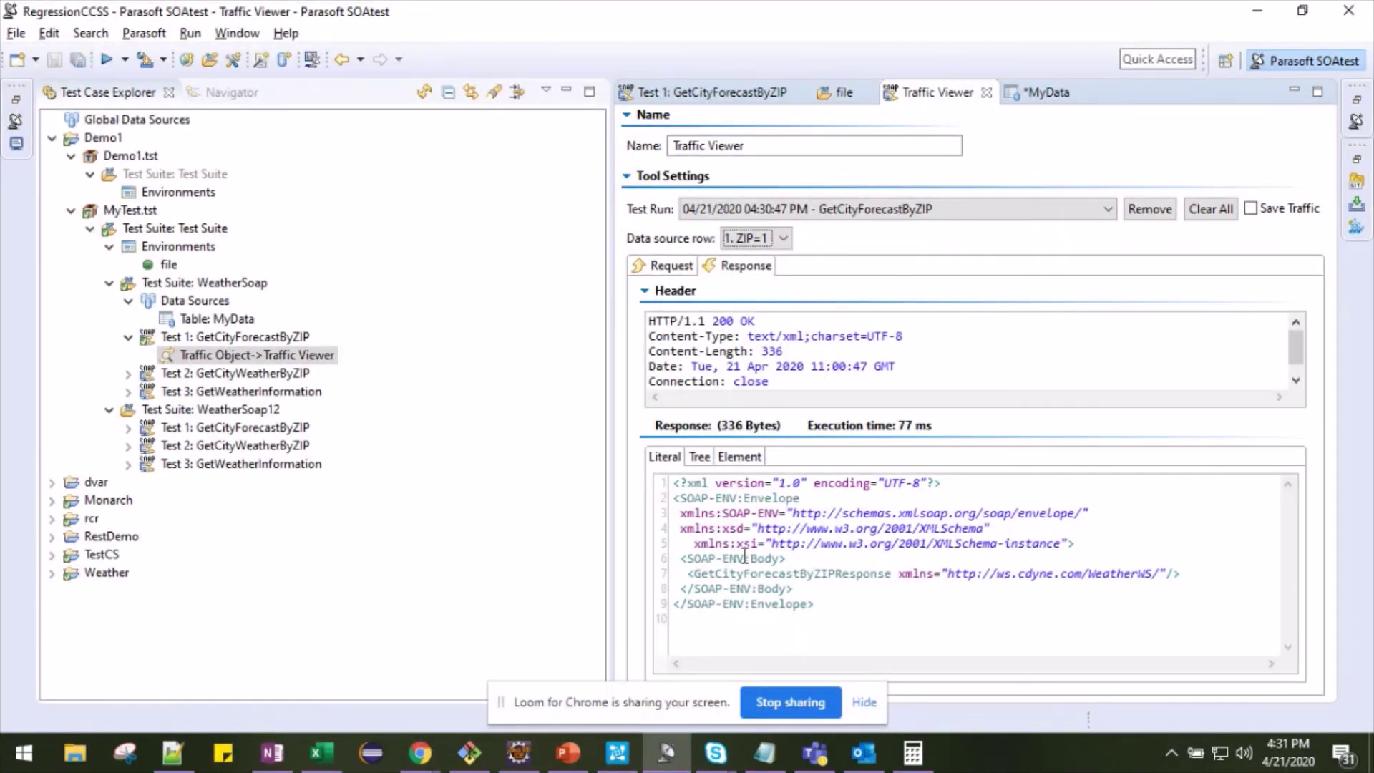
pyautogui.click(617, 751)
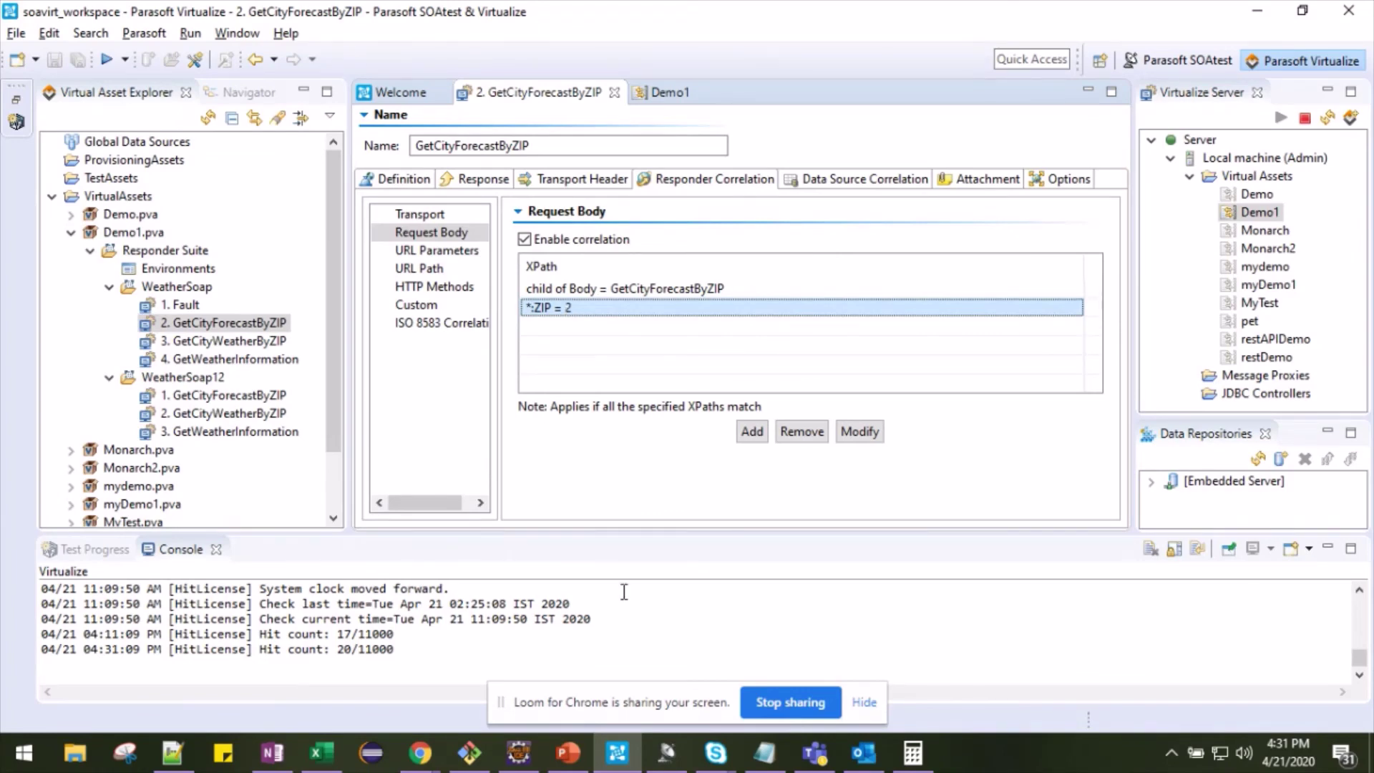
pyautogui.click(629, 763)
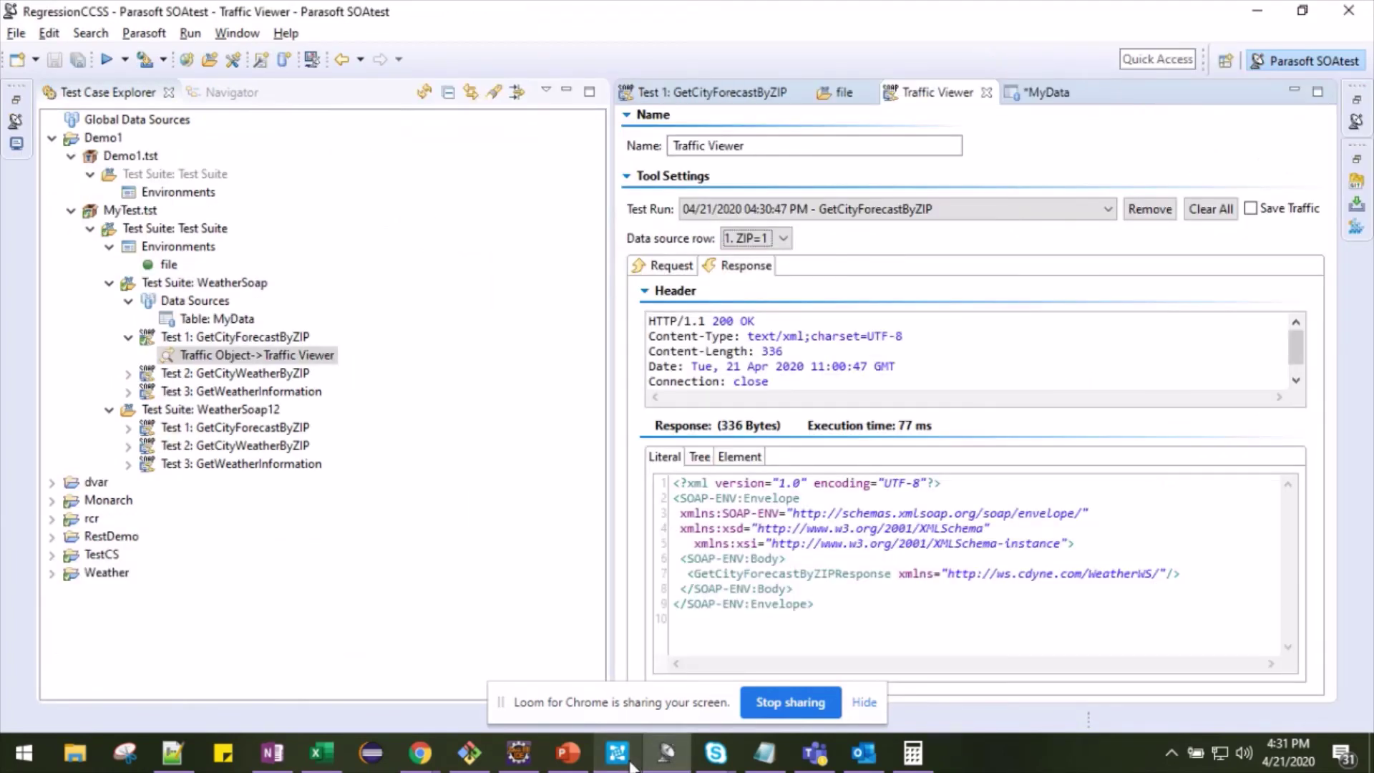
# Examine the Traffic Viewer responses for data source rows ZIP=2 and ZIP=3 against the Virtualize responder's ZIP correlation
pyautogui.click(779, 240)
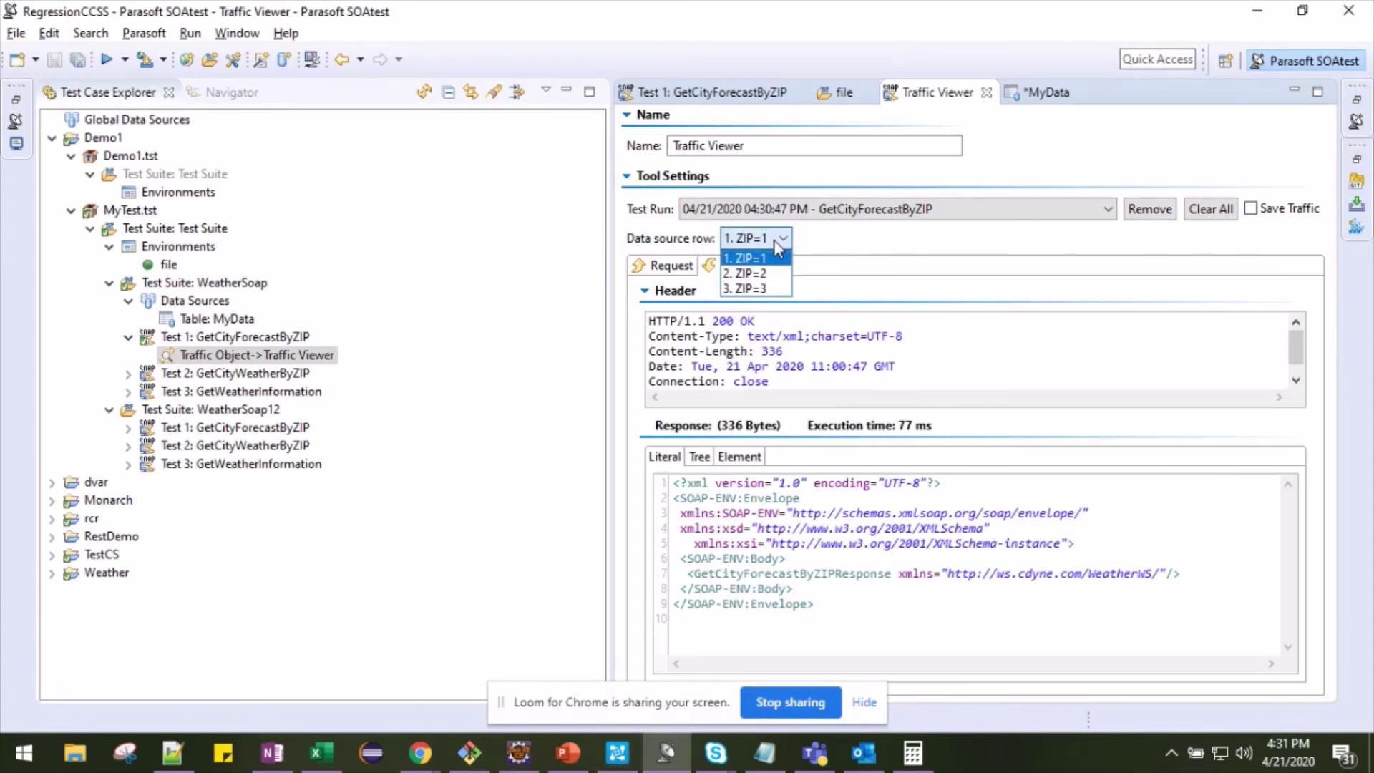
pyautogui.click(770, 272)
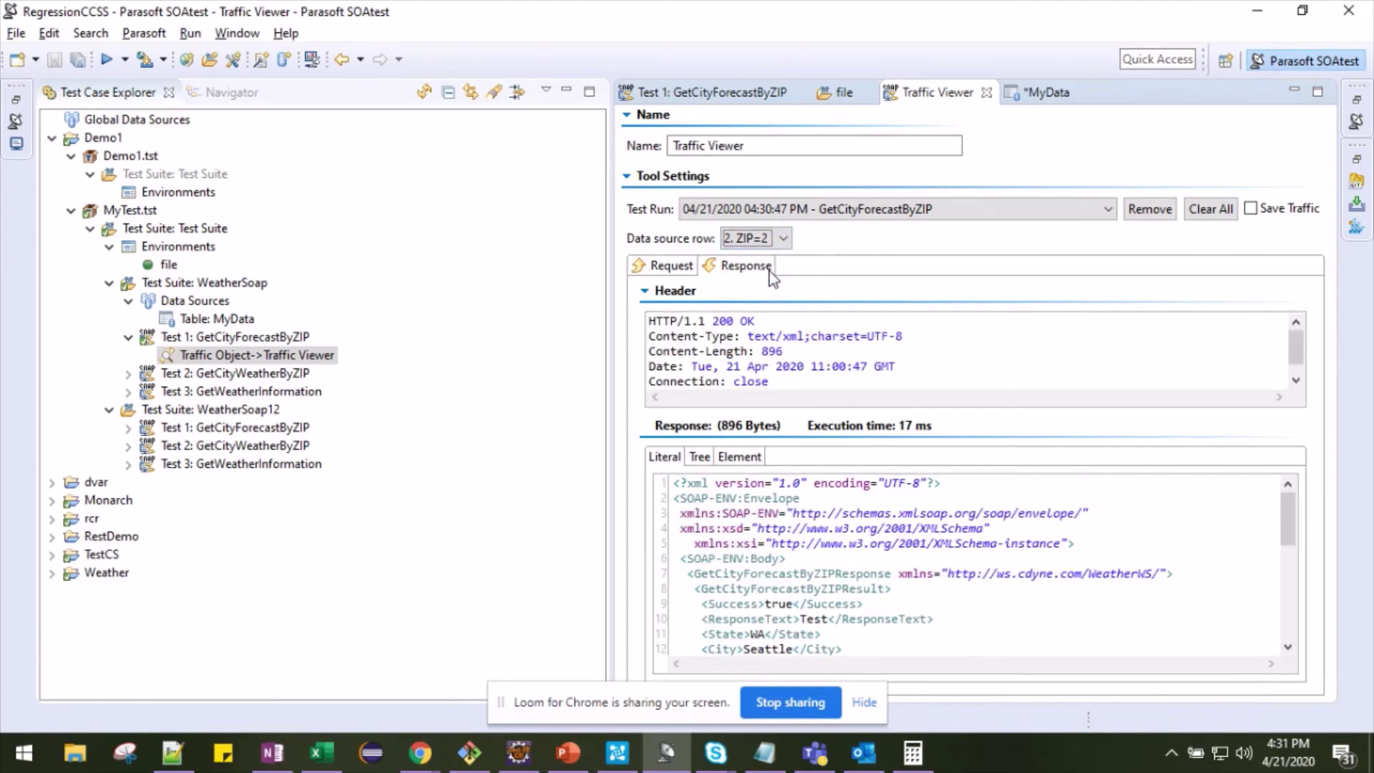
pyautogui.scroll(-3, 789, 547)
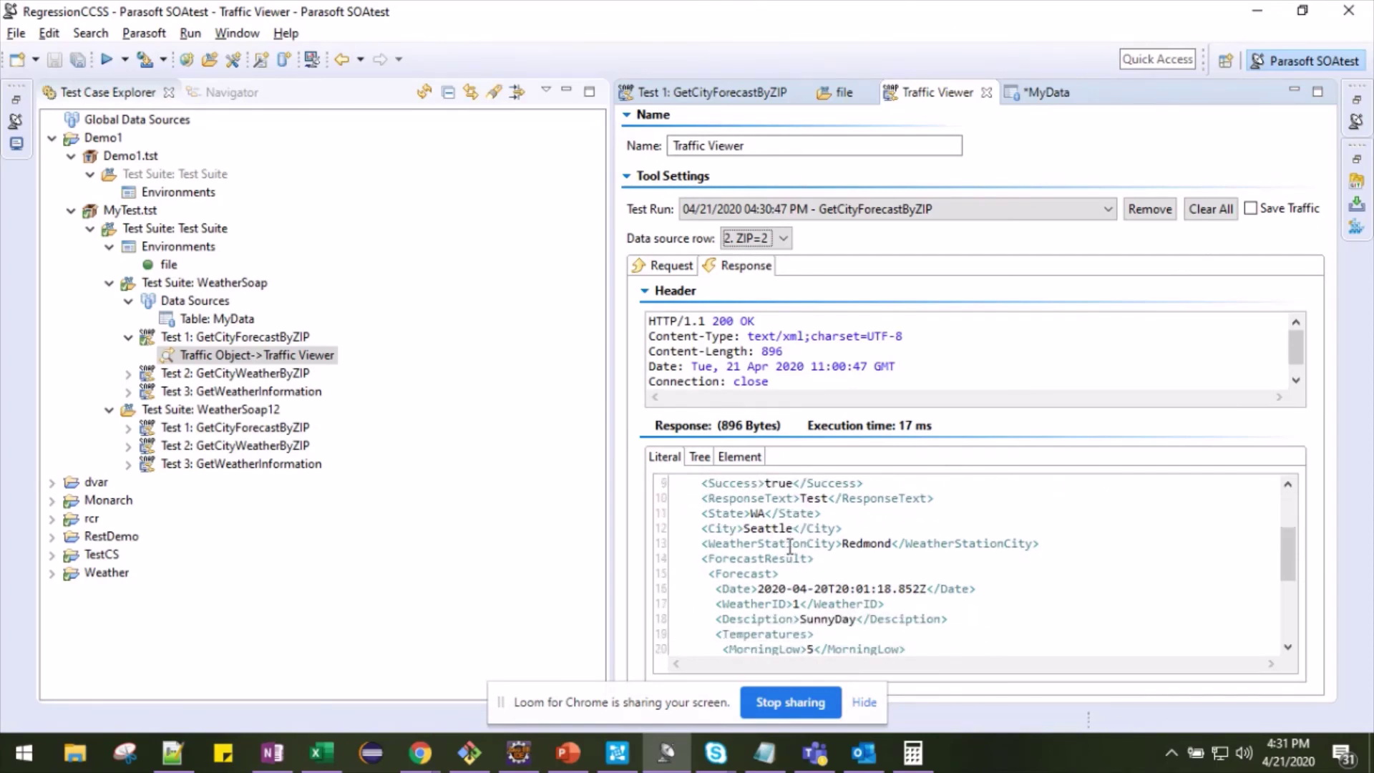
pyautogui.click(628, 747)
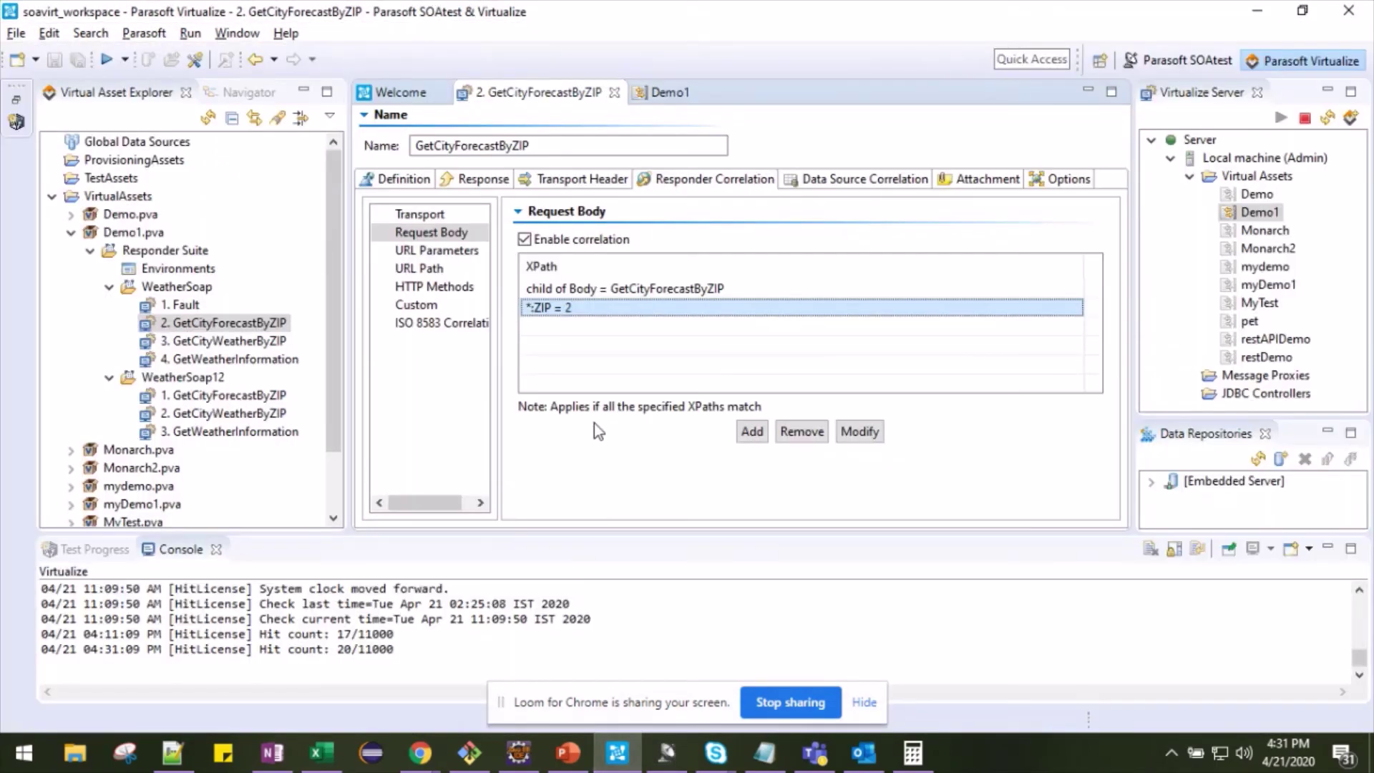
pyautogui.click(636, 754)
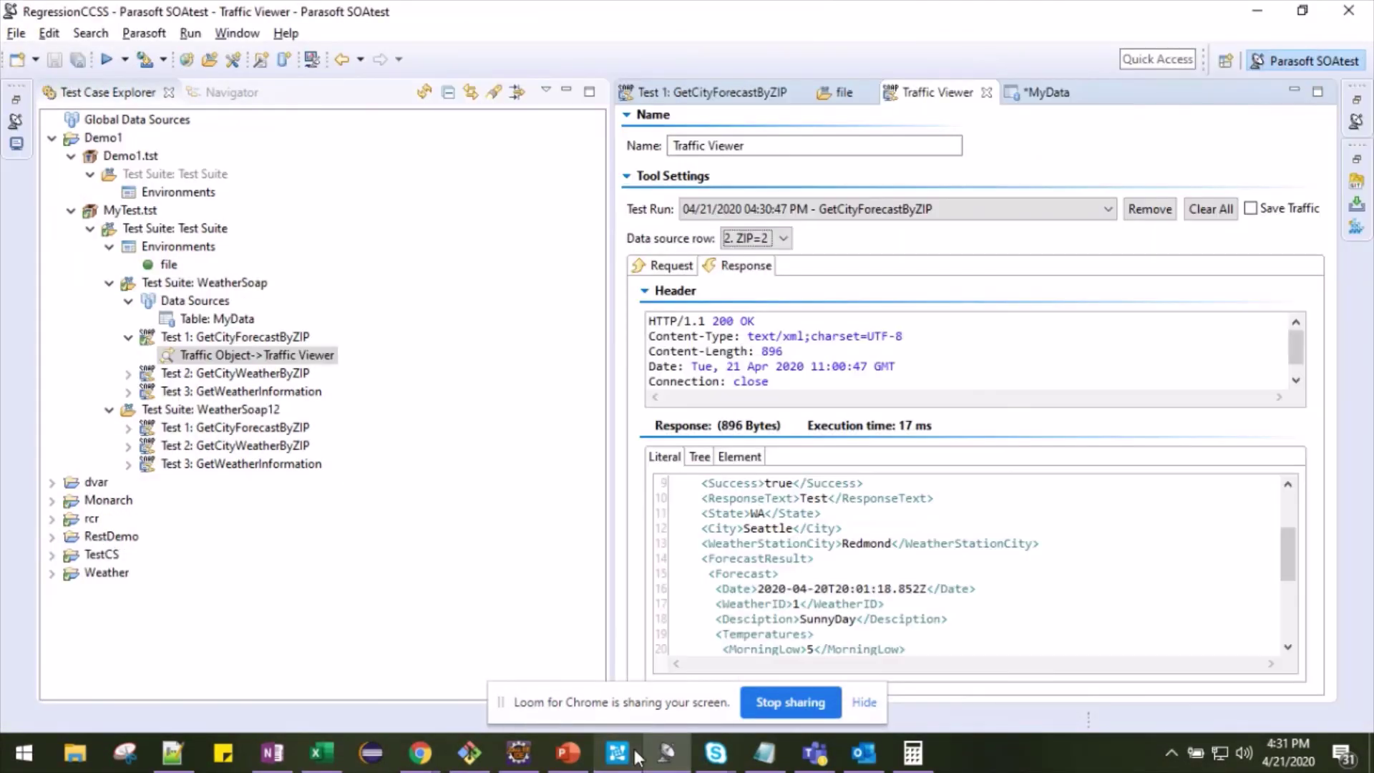
pyautogui.click(787, 246)
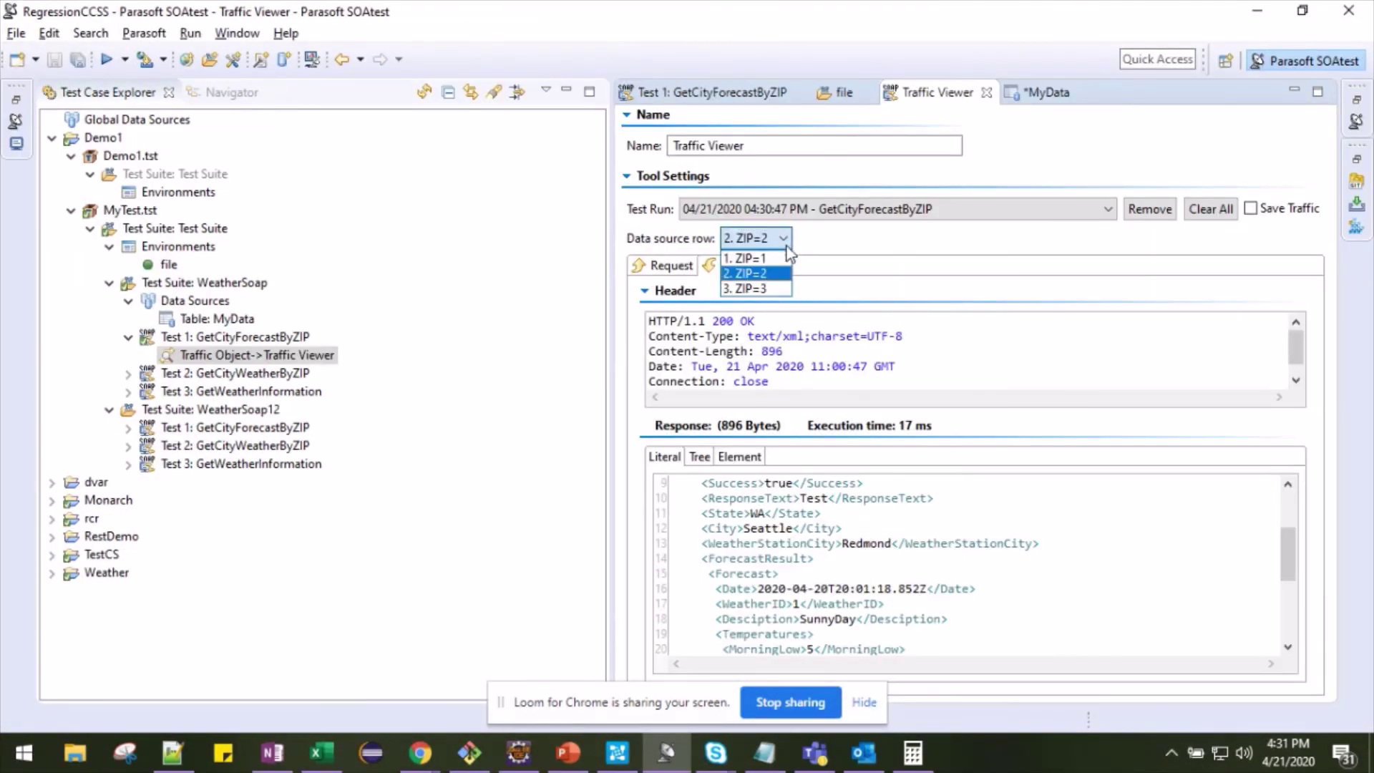
pyautogui.click(782, 287)
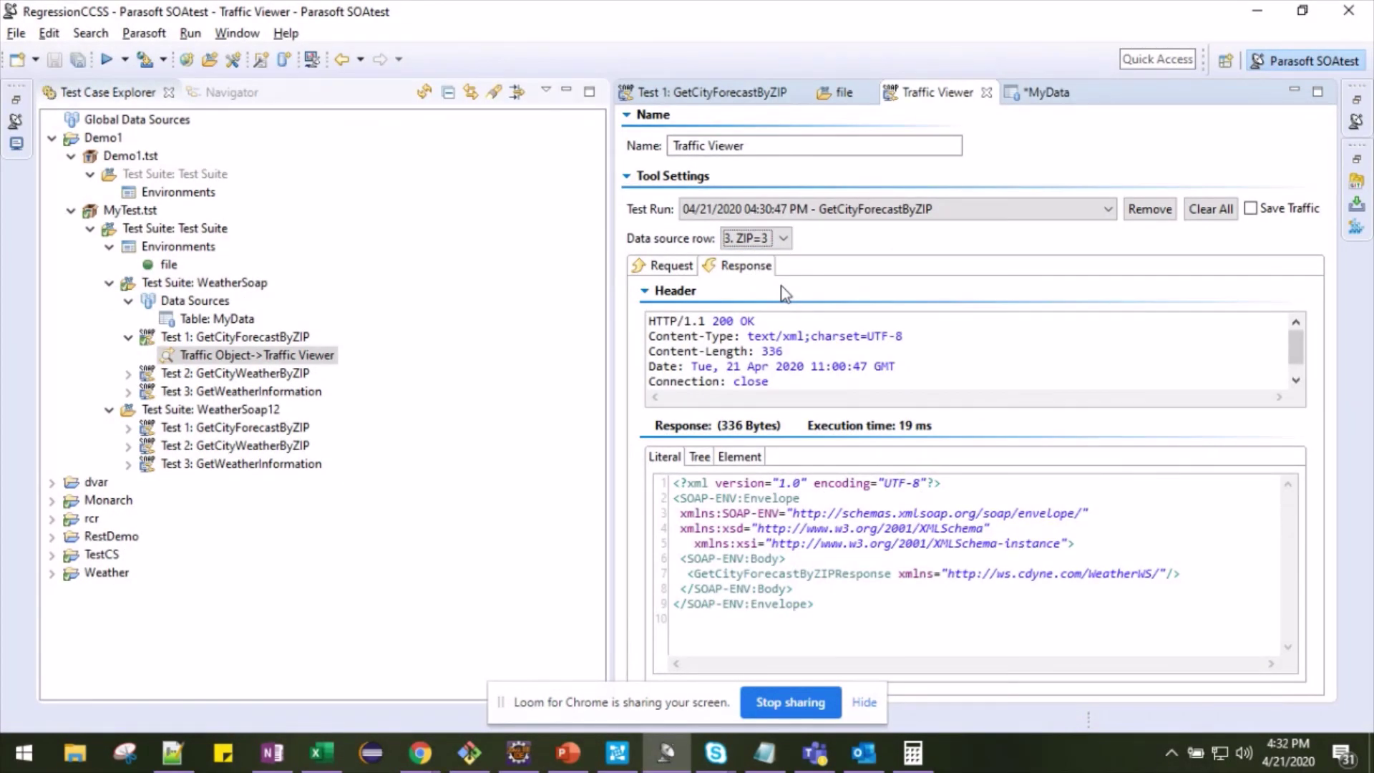